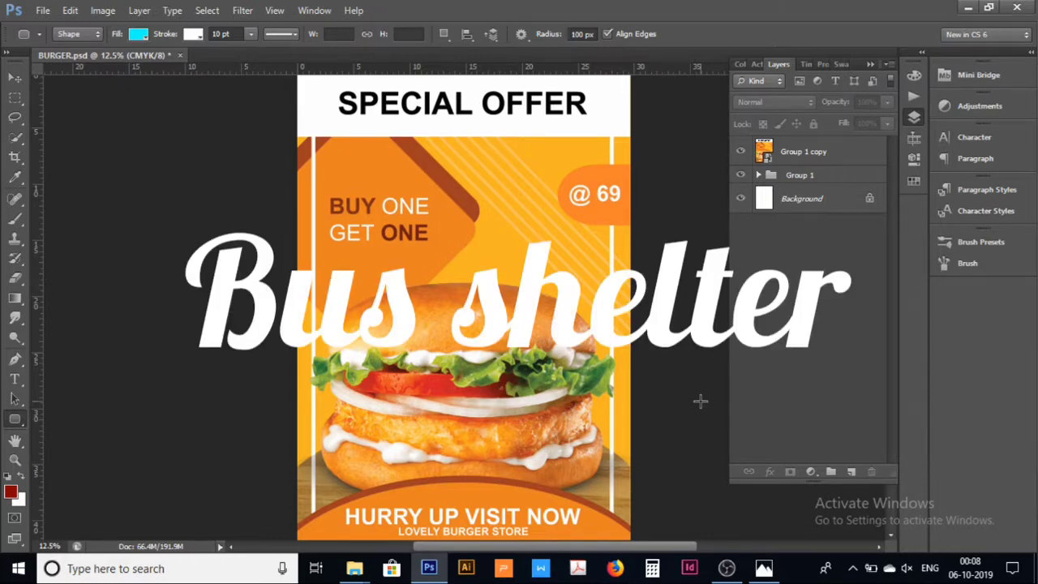
# Step: Create a new A3 document (297 × 420 mm, 300 ppi, RGB) and compare it with BURGER.psd
pyautogui.click(43, 11)
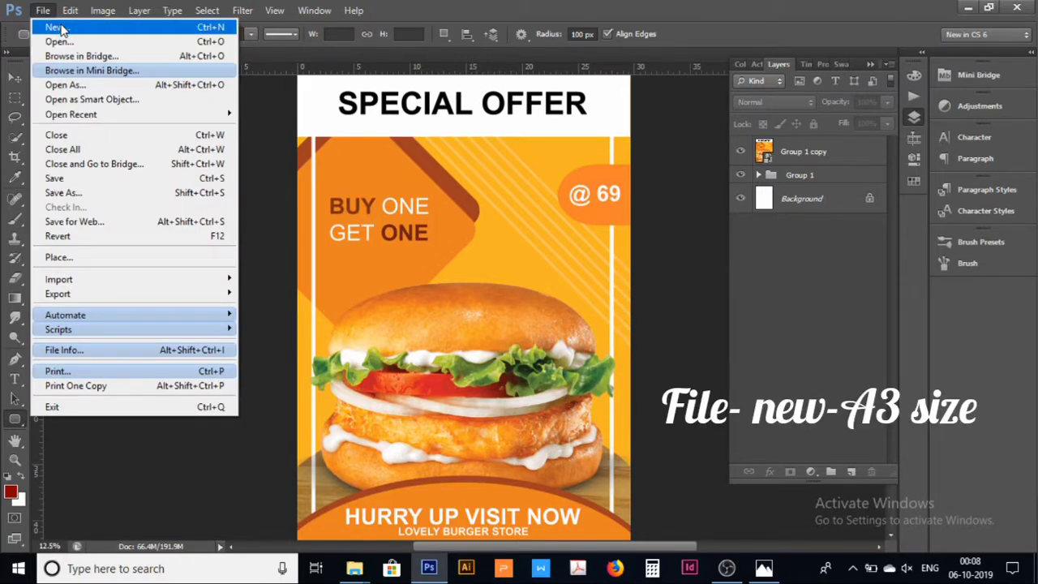
pyautogui.click(58, 26)
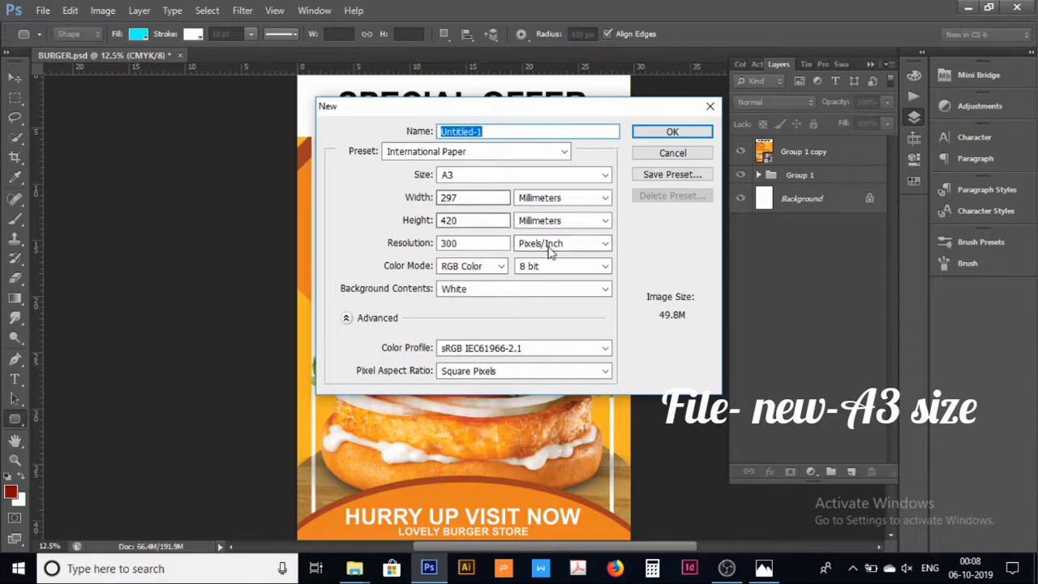
pyautogui.click(503, 154)
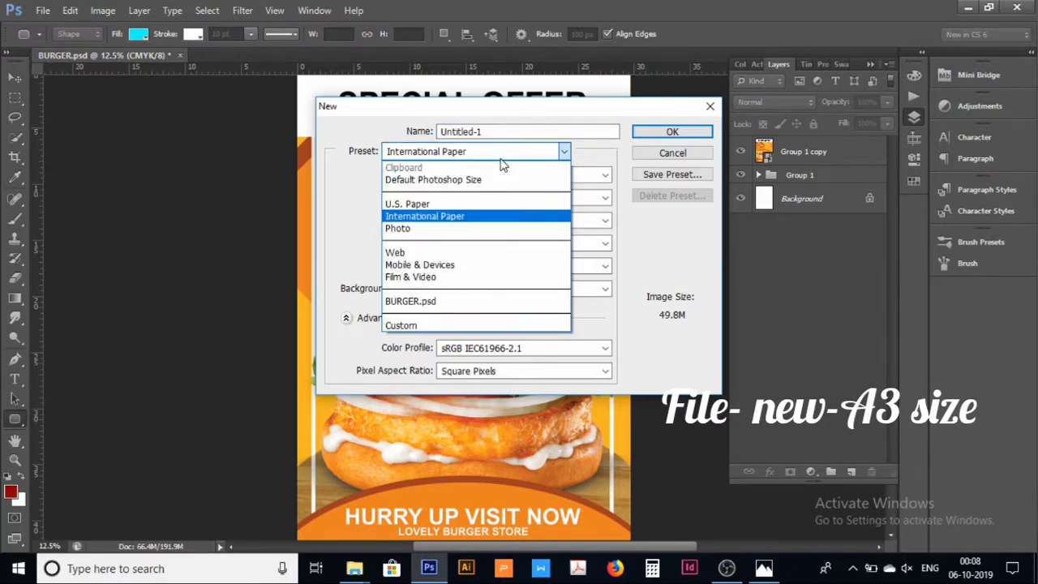
pyautogui.click(503, 164)
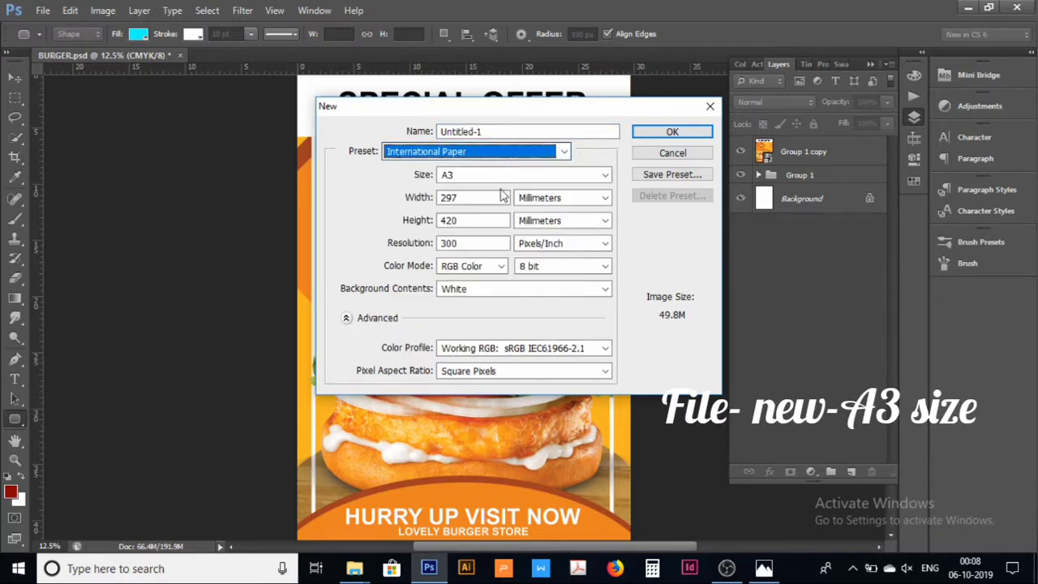
pyautogui.click(683, 131)
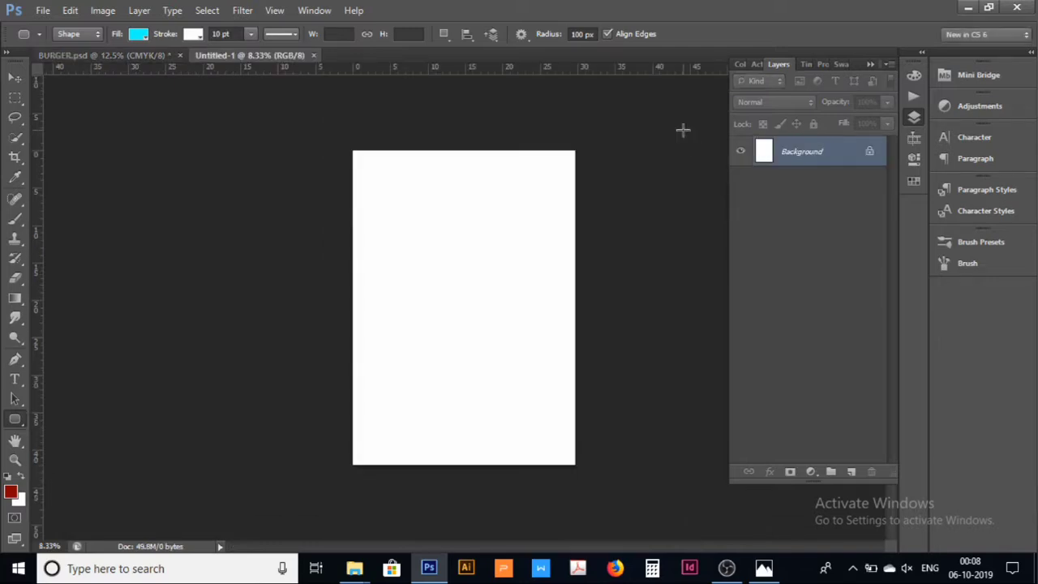
pyautogui.hotkey('ctrl', '+')
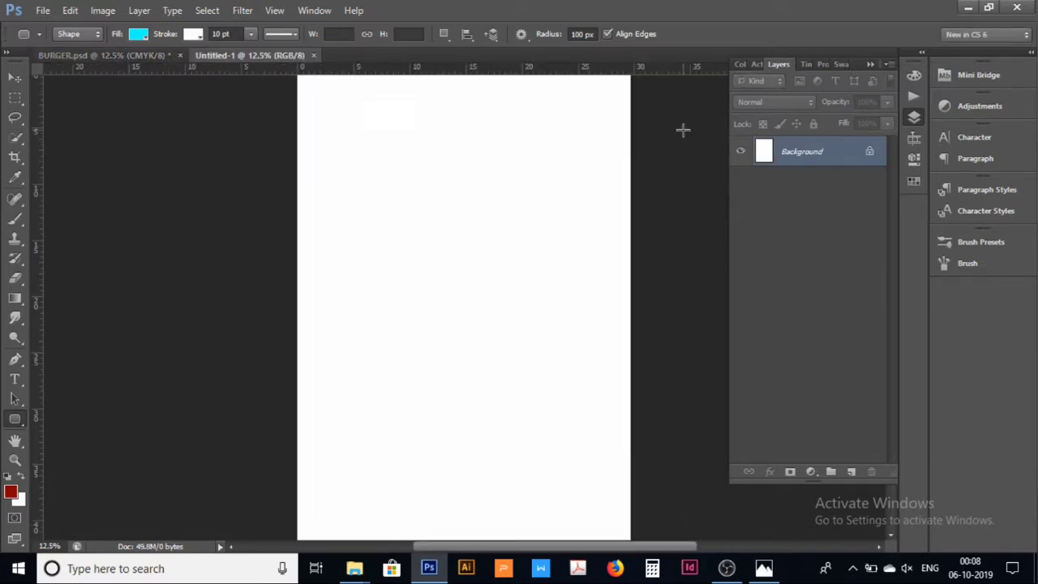
pyautogui.click(125, 52)
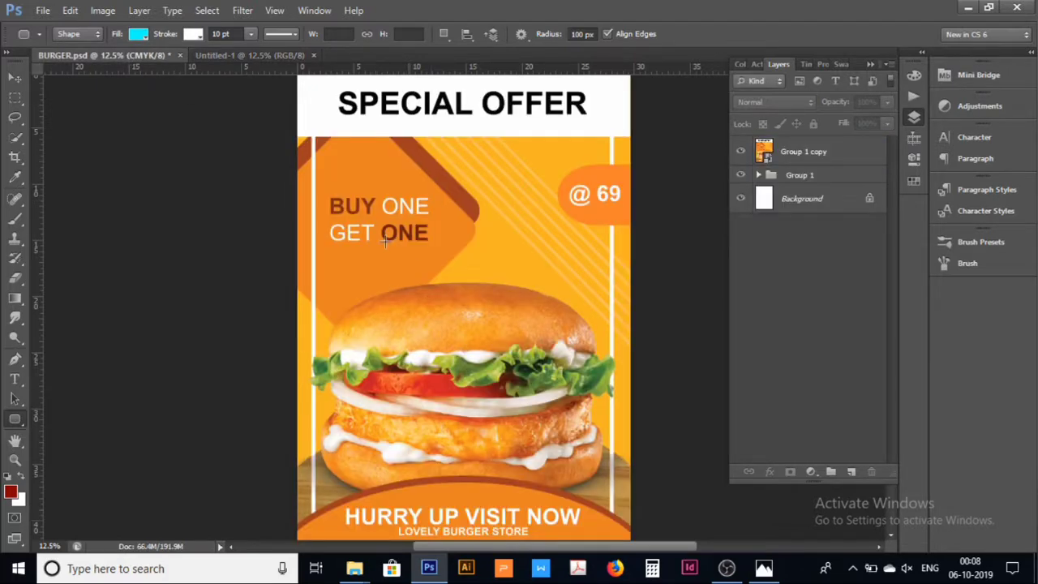
pyautogui.click(250, 55)
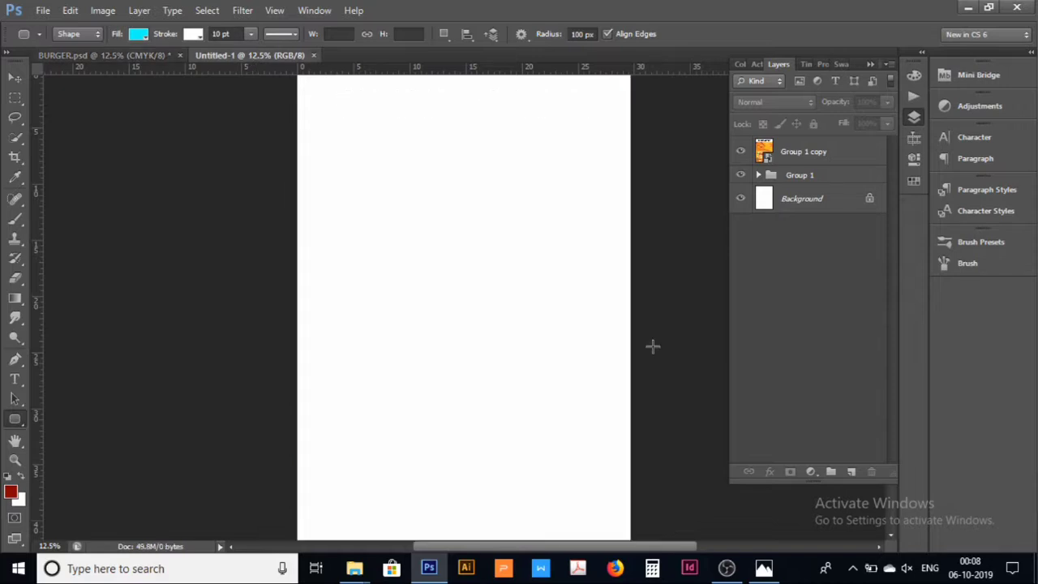
# Step: Try yellow and mustard shades for a Solid Color fill layer, then cancel it
pyautogui.click(813, 471)
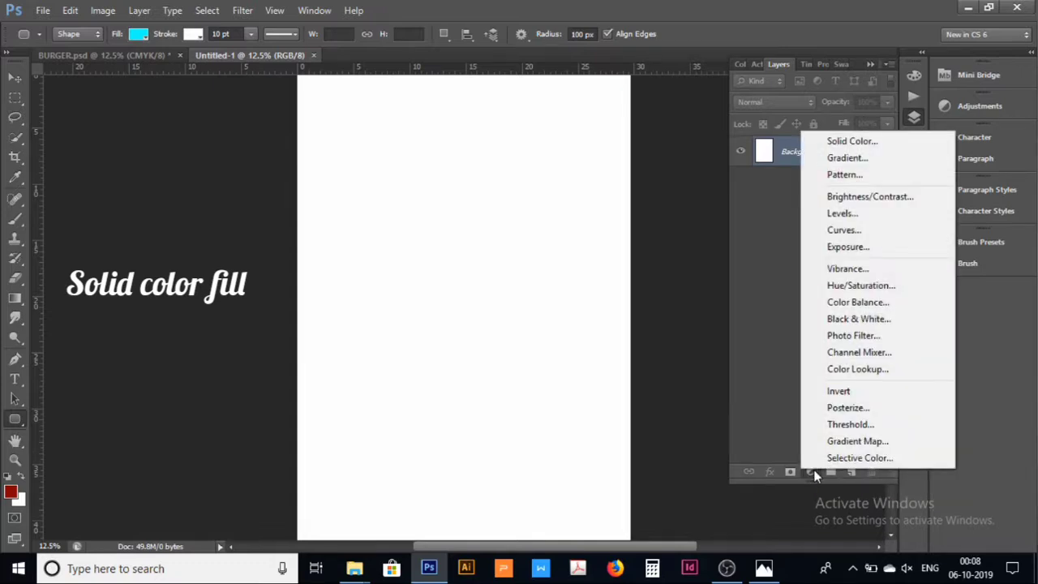
pyautogui.click(811, 477)
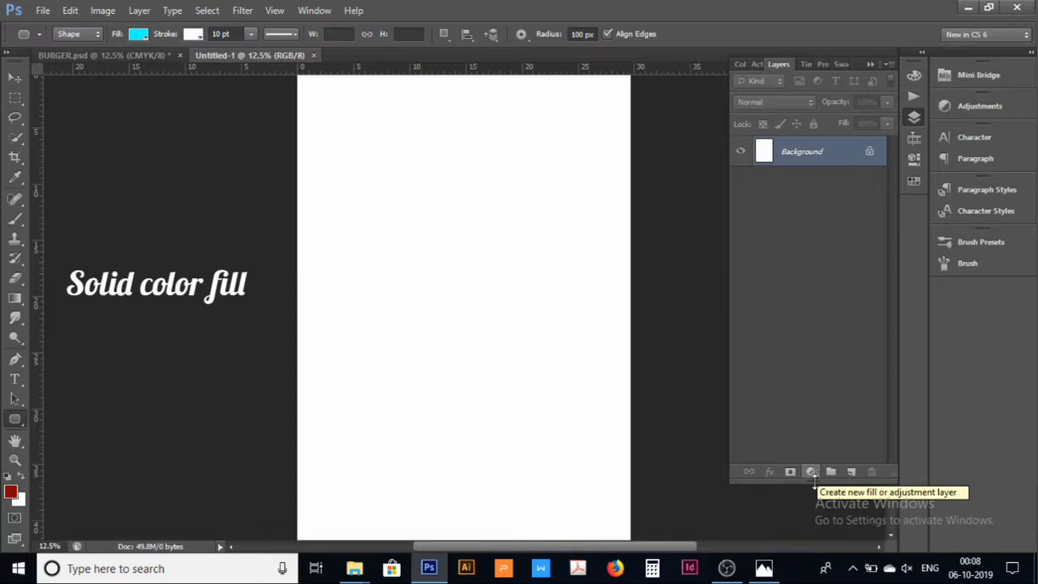
pyautogui.click(812, 471)
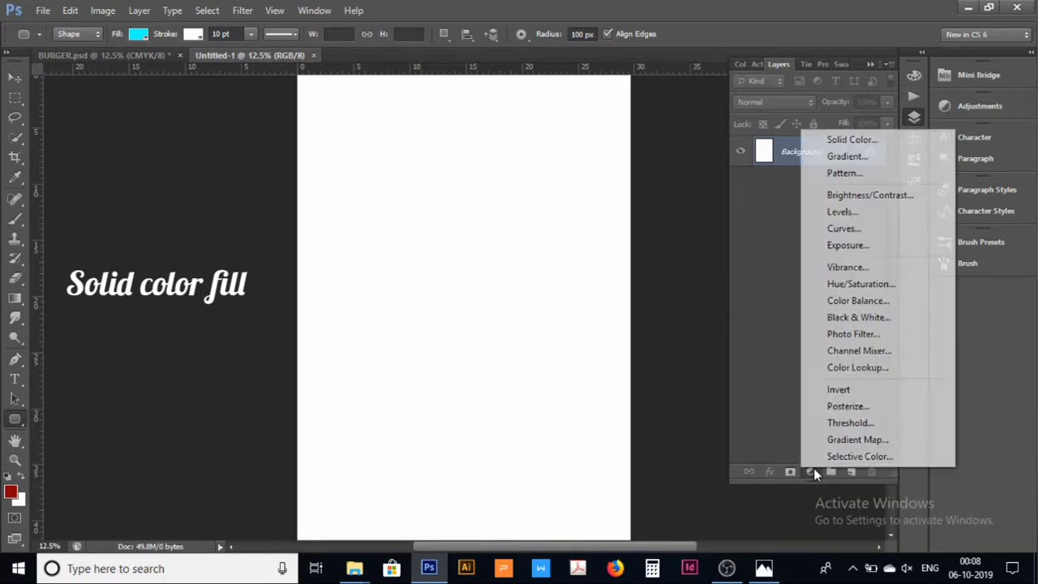
pyautogui.click(874, 138)
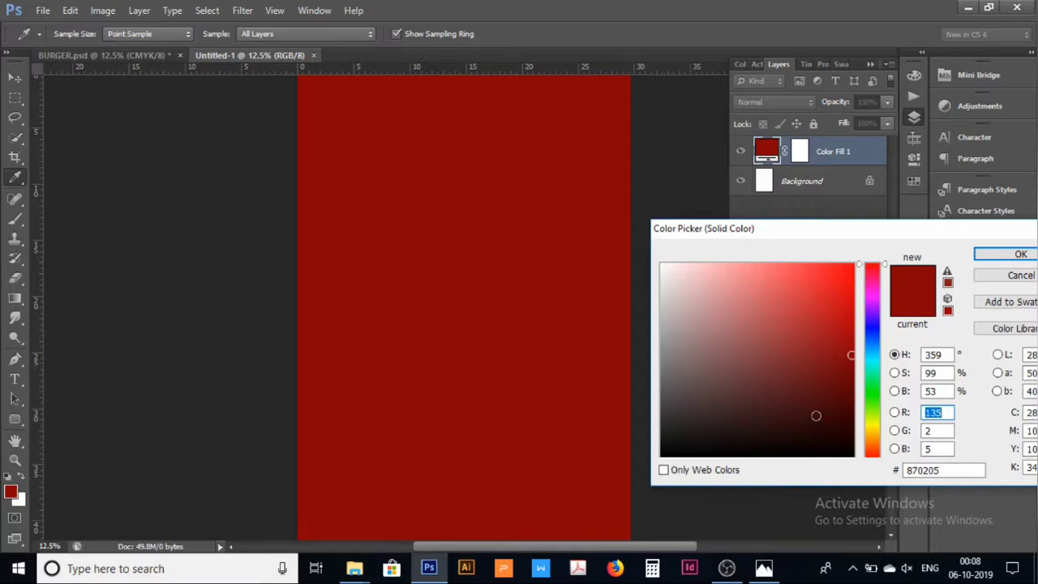
pyautogui.click(873, 435)
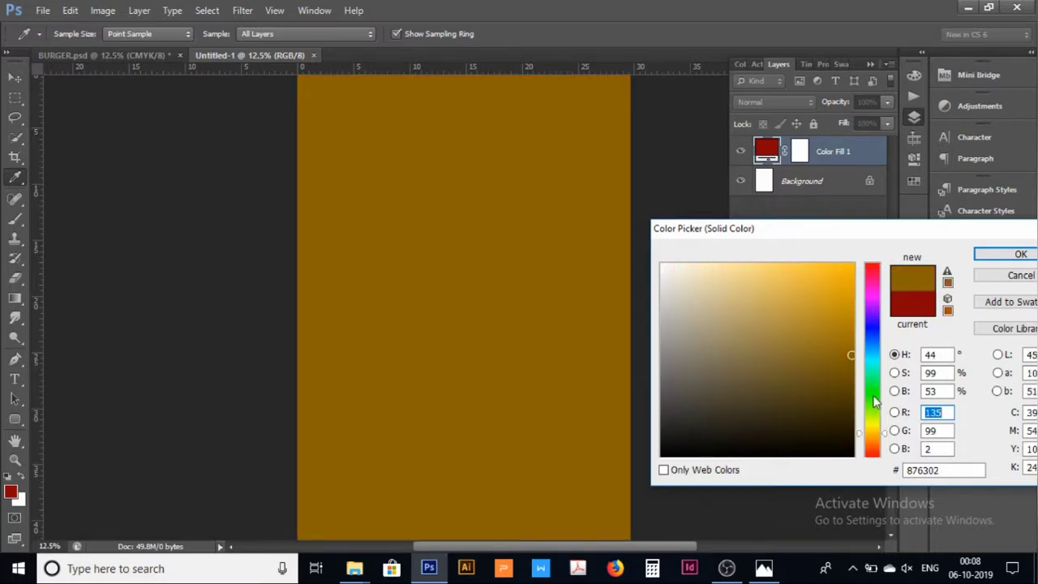
pyautogui.click(876, 433)
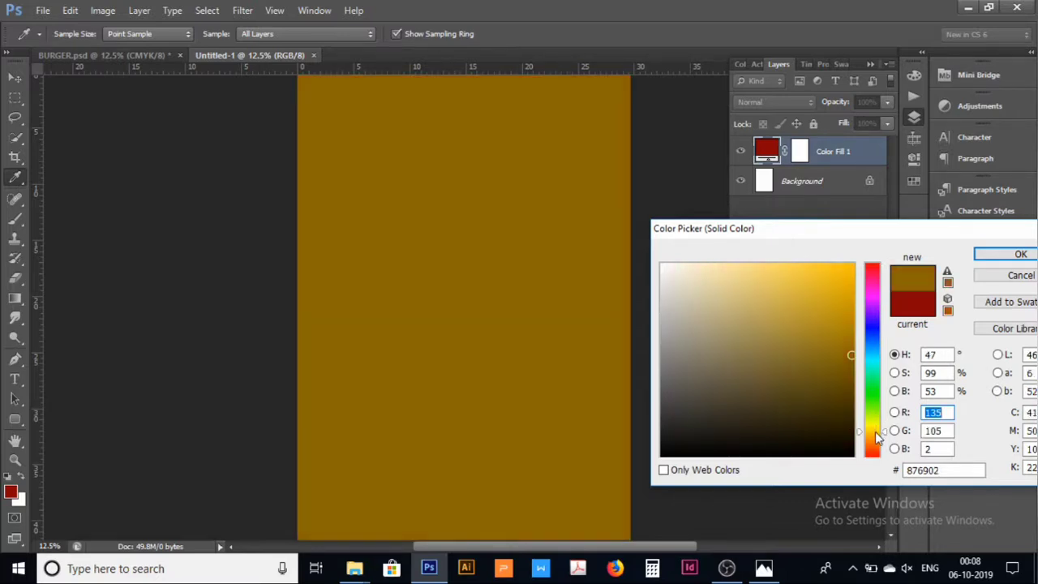
pyautogui.click(829, 263)
pyautogui.click(818, 265)
pyautogui.click(848, 331)
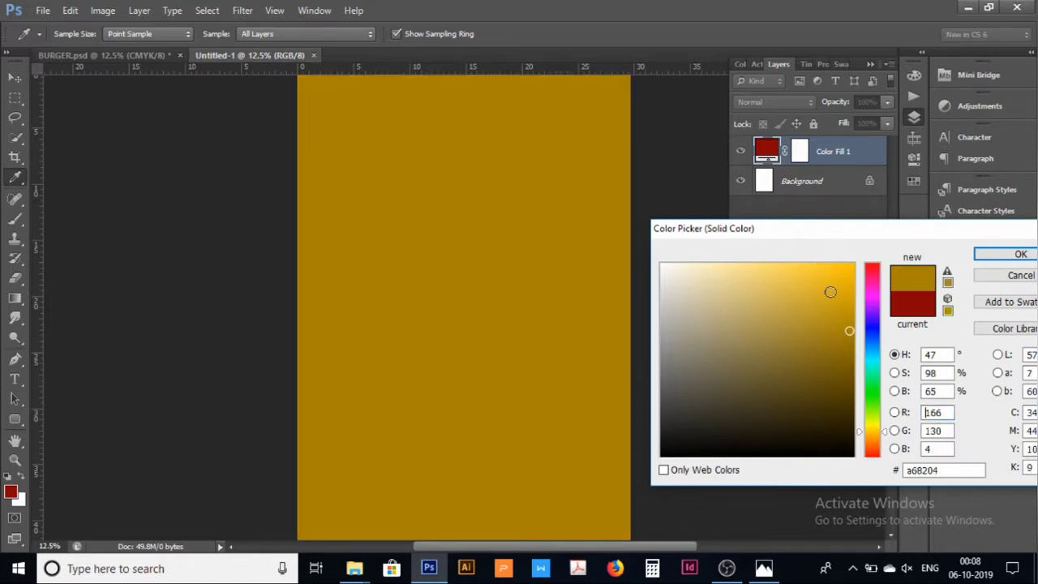
pyautogui.click(818, 263)
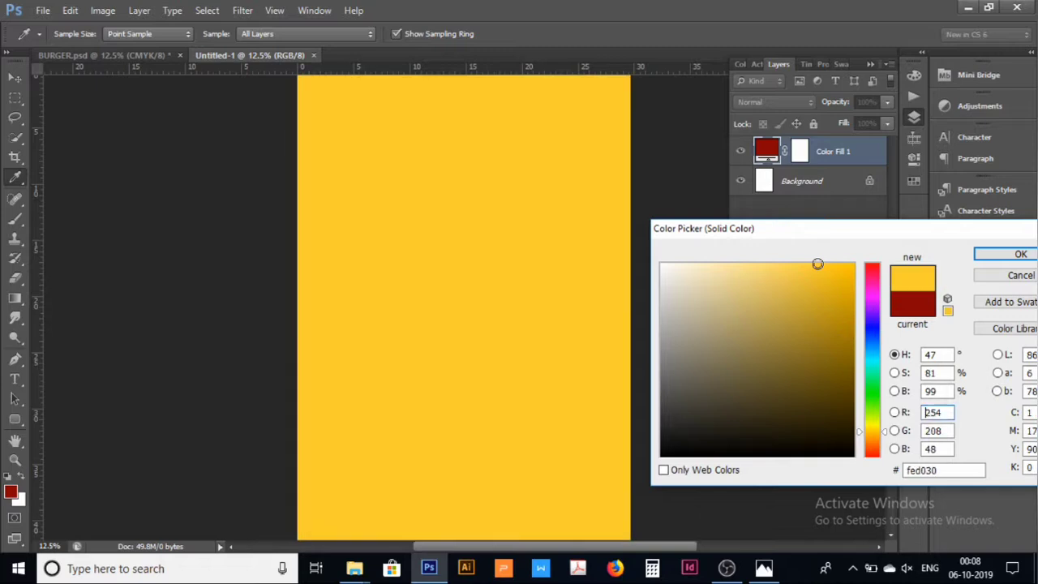
pyautogui.click(809, 264)
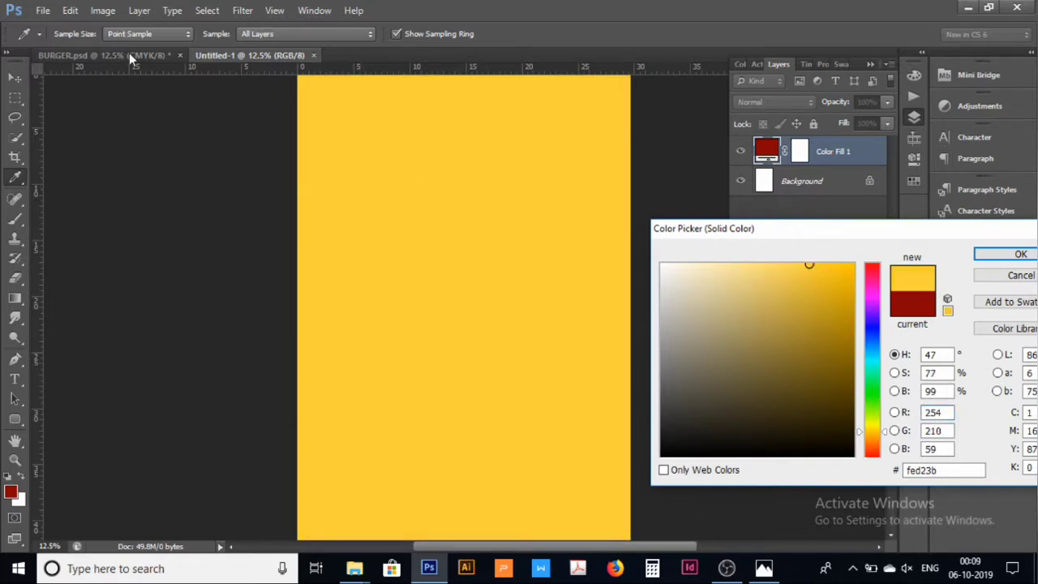
pyautogui.click(1015, 277)
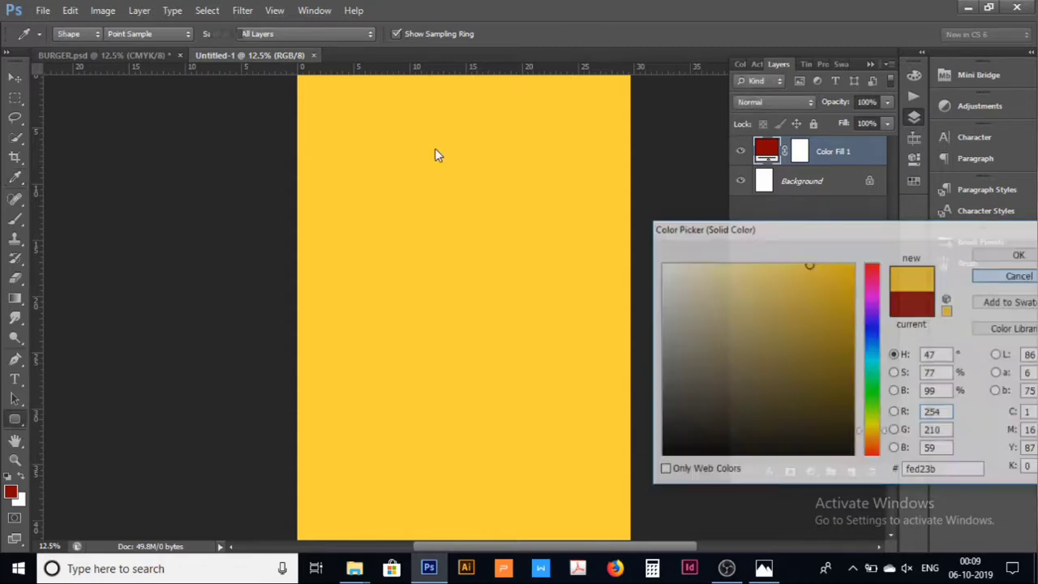
# Step: Sample BURGER.psd's orange and add it to the A3 canvas as a Solid Color fill layer
pyautogui.click(74, 54)
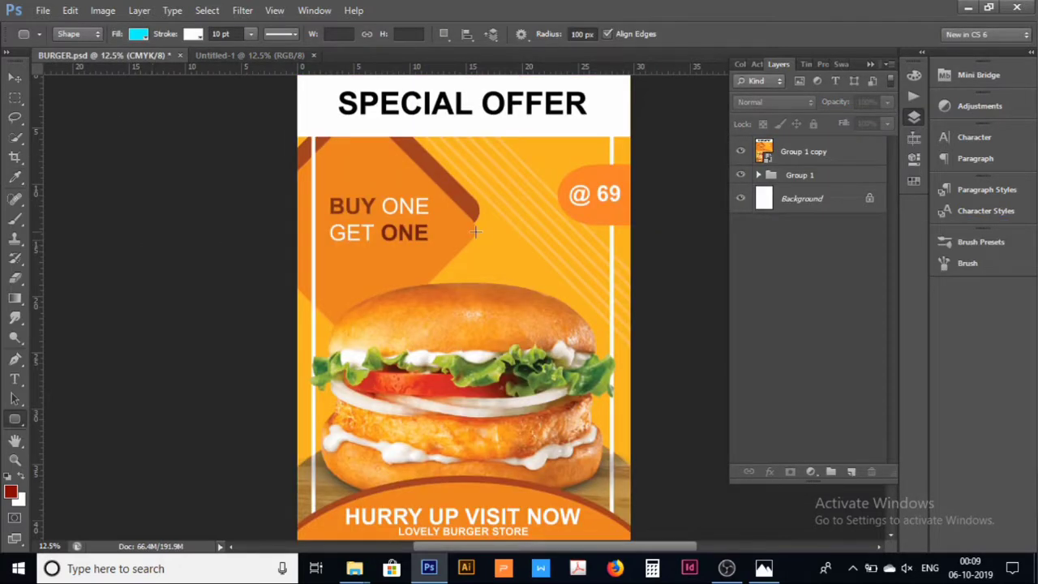
pyautogui.click(14, 178)
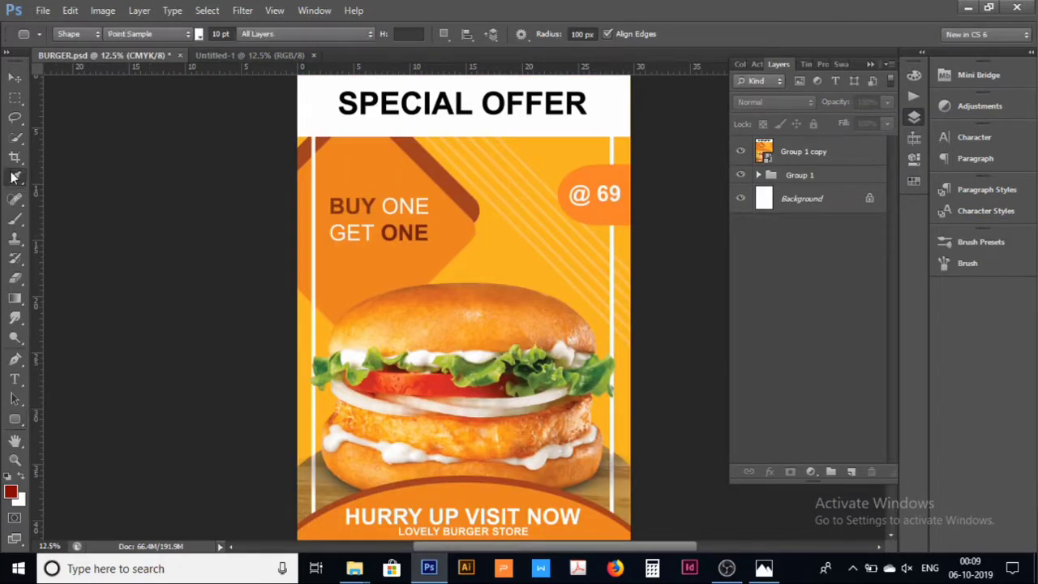
pyautogui.click(515, 255)
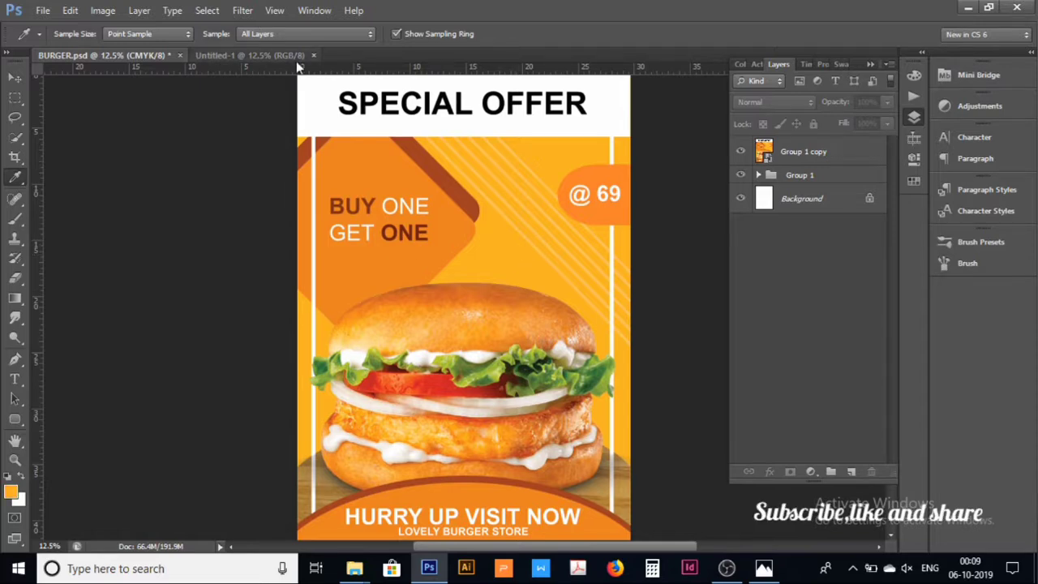
pyautogui.click(251, 55)
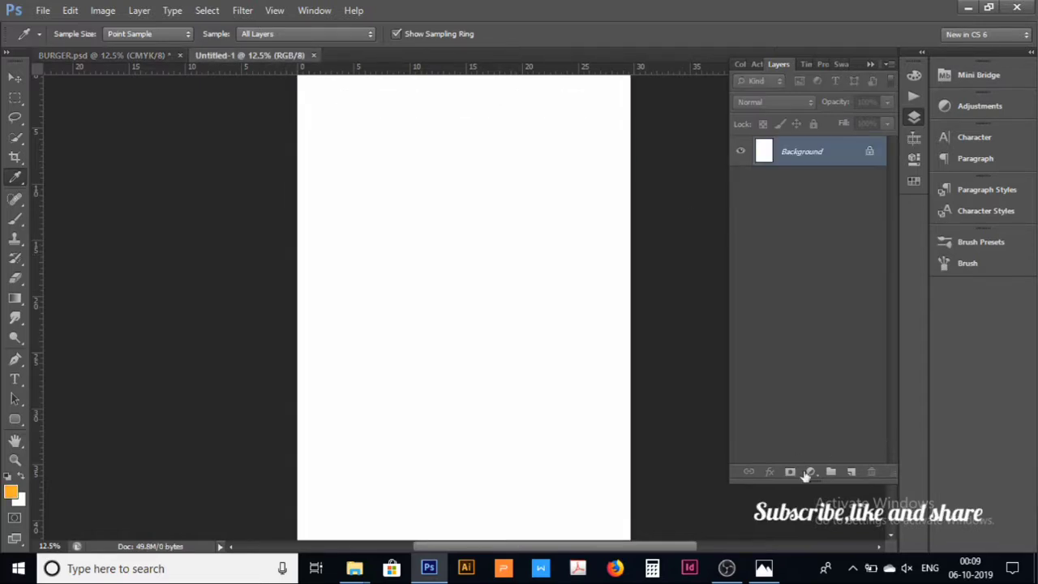
pyautogui.click(809, 472)
pyautogui.click(872, 149)
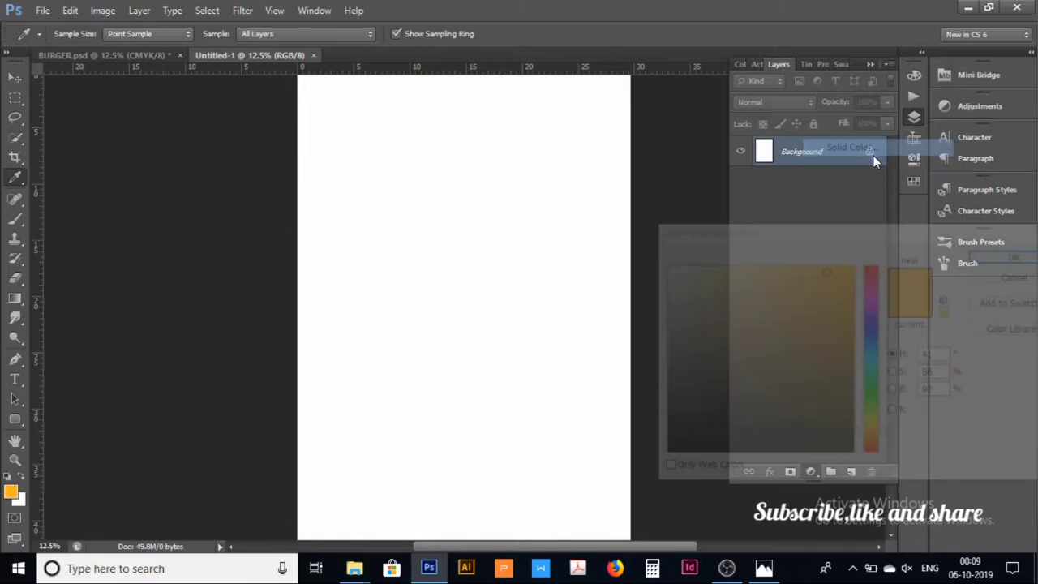
pyautogui.click(1000, 255)
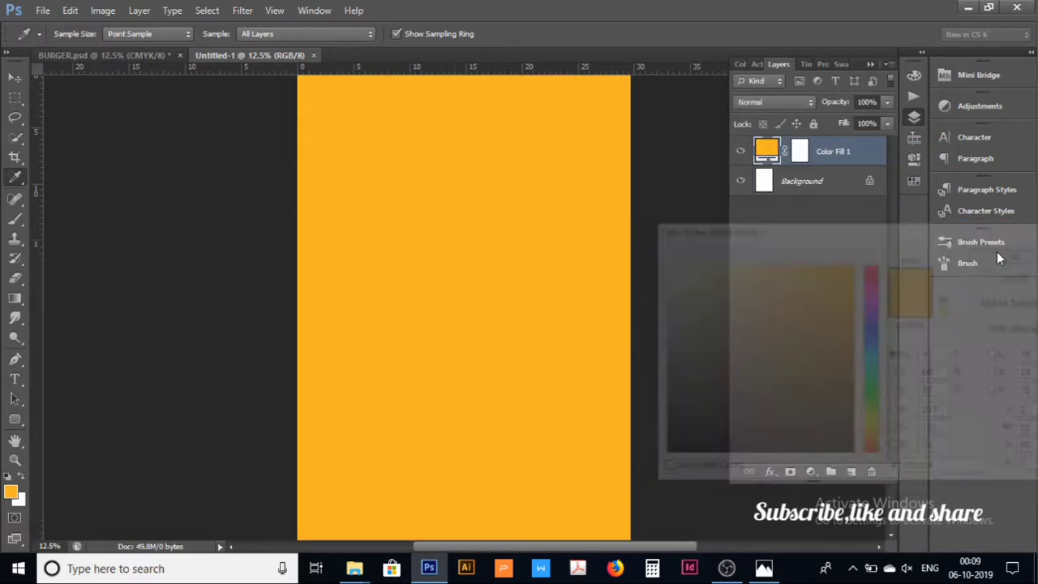
pyautogui.click(811, 351)
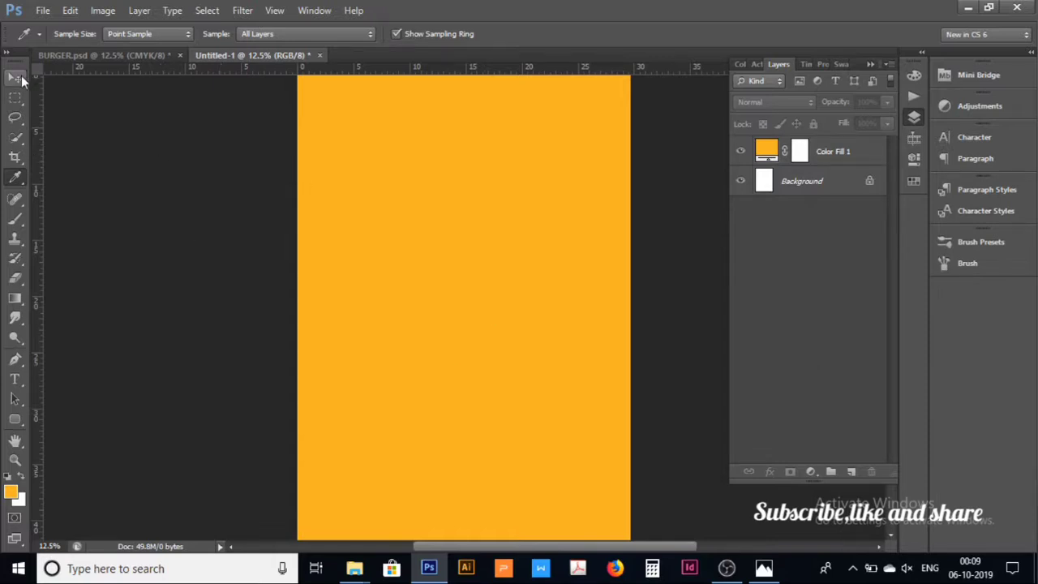
pyautogui.click(124, 54)
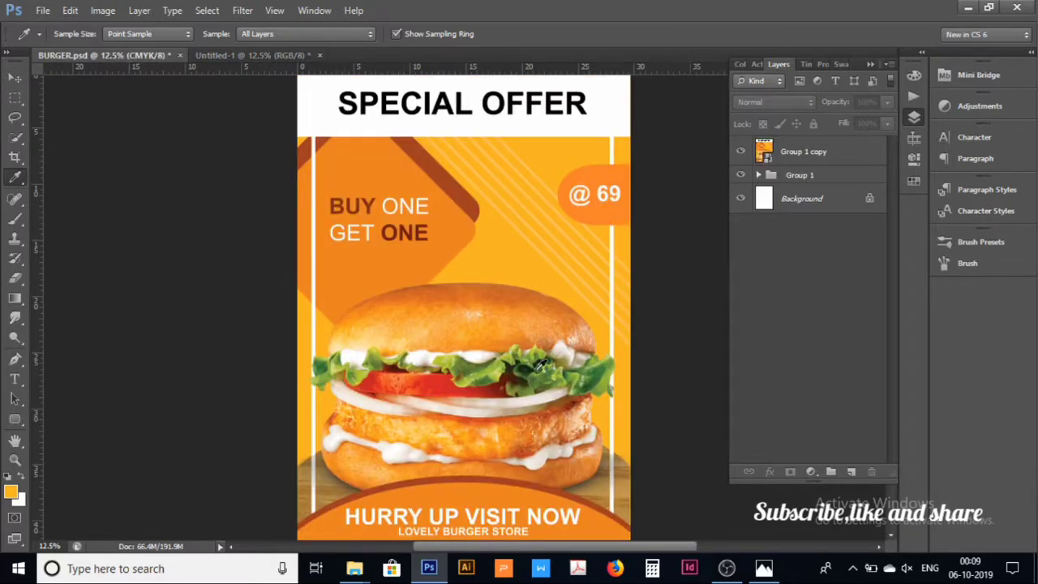
pyautogui.click(252, 56)
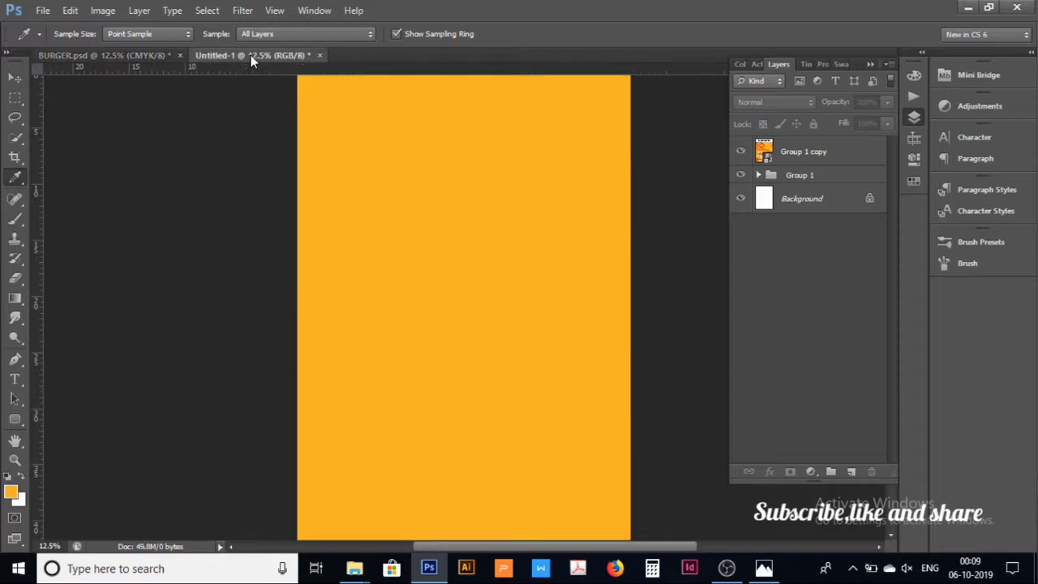
pyautogui.click(42, 11)
# Step: Open the Halloumi burger PNG from the Downloads folder
pyautogui.click(55, 26)
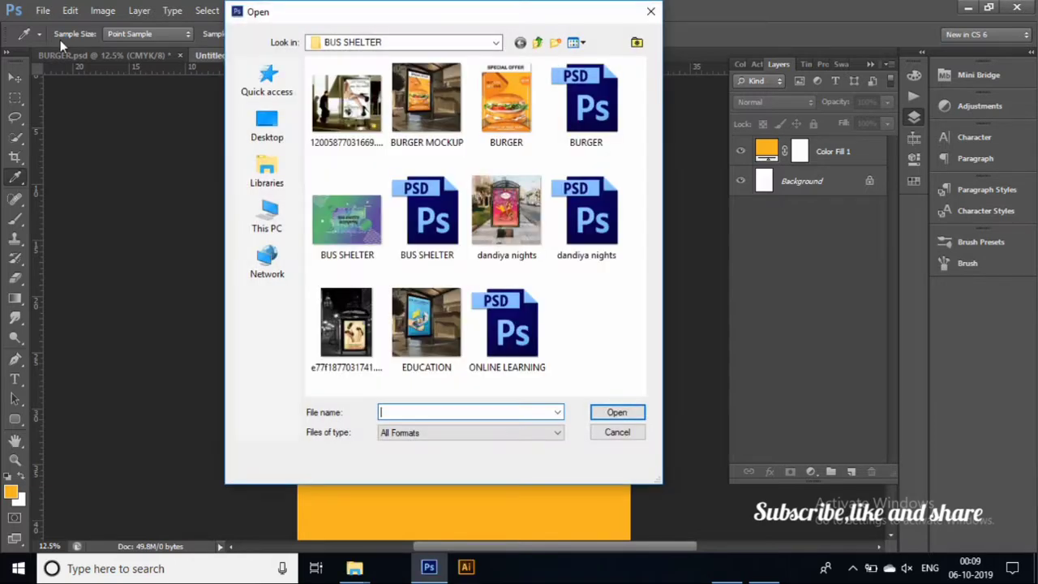
pyautogui.click(267, 258)
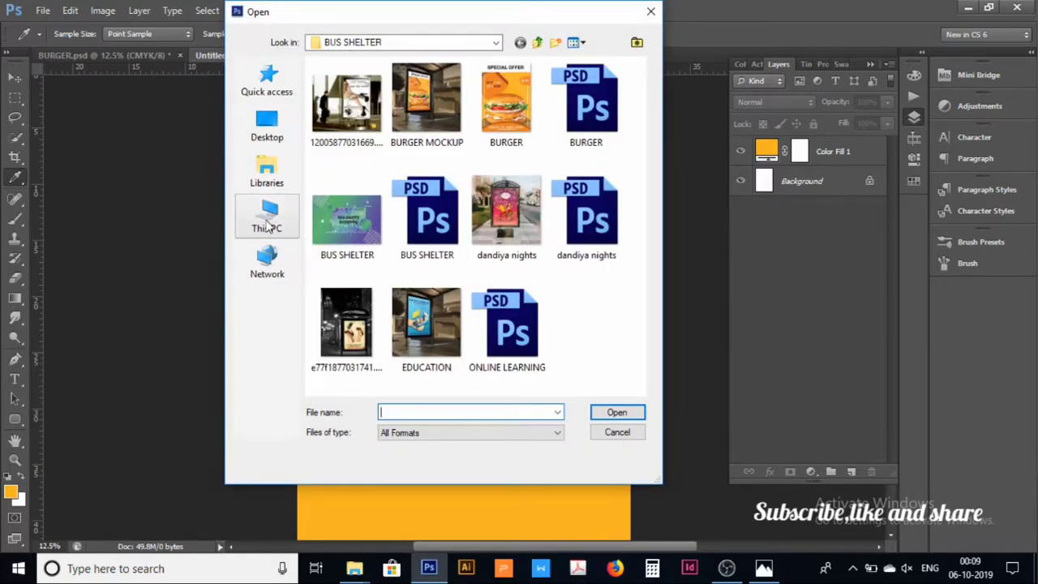
pyautogui.click(269, 219)
pyautogui.doubleClick(420, 219)
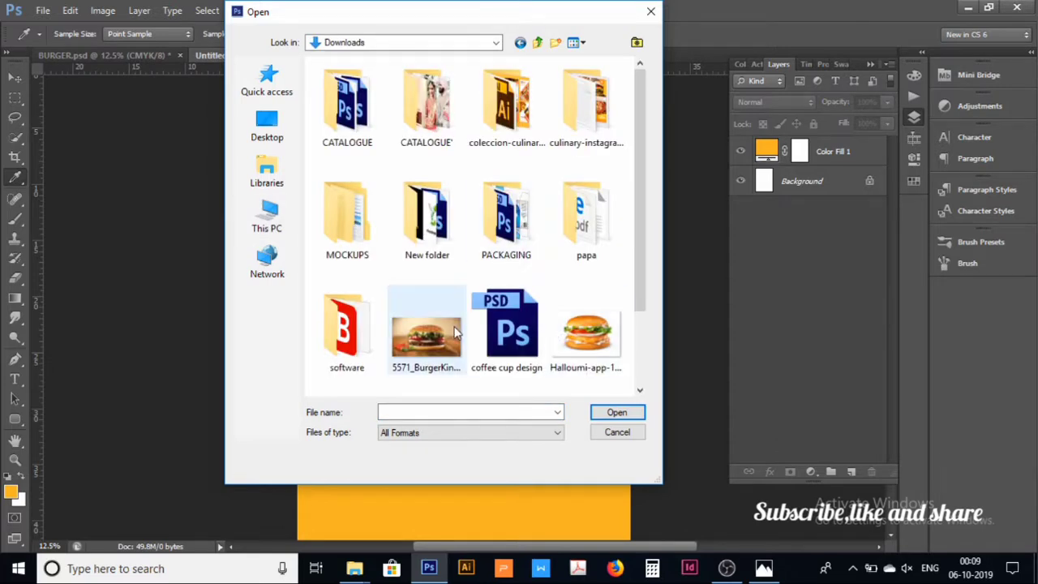
pyautogui.click(582, 336)
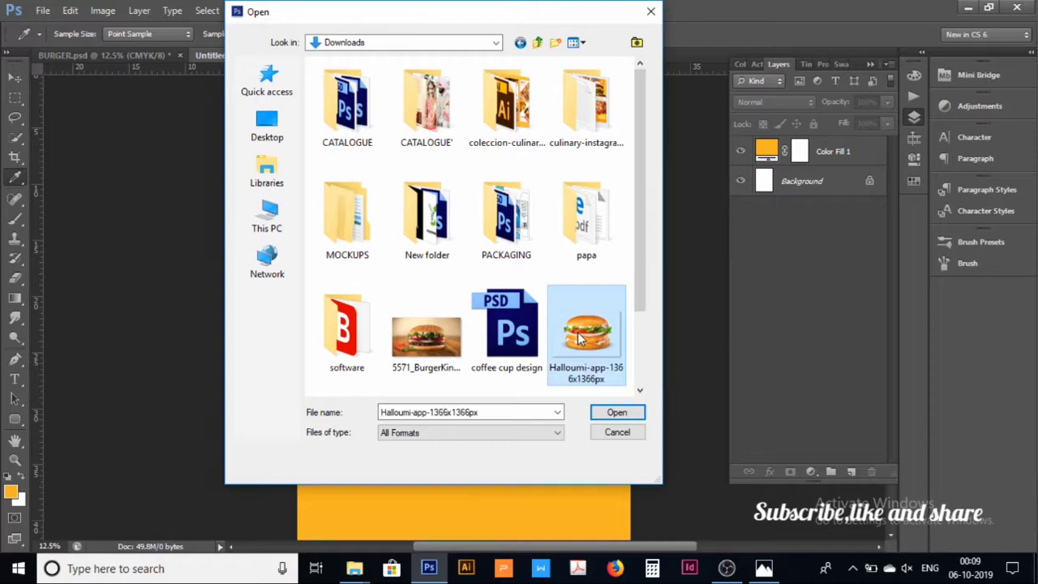
pyautogui.click(610, 413)
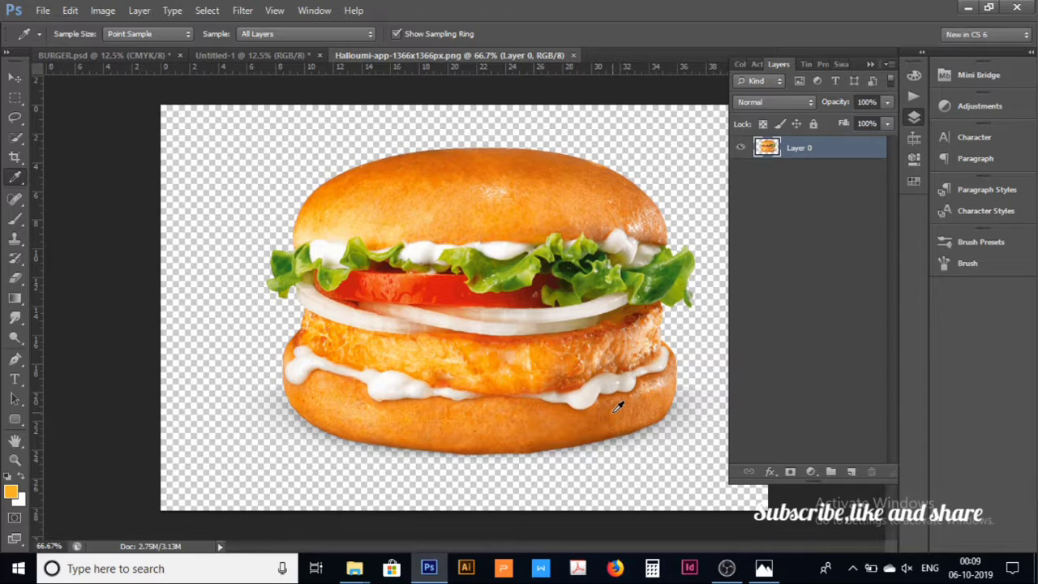
# Step: Drag the burger layer into Untitled-1 and drop it on the orange canvas
pyautogui.click(15, 78)
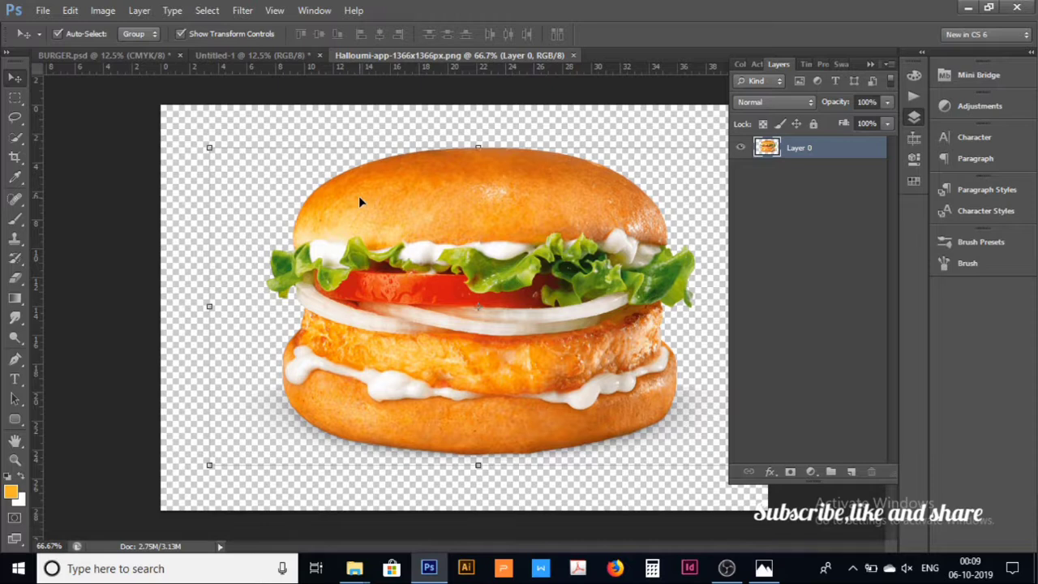
pyautogui.moveTo(407, 230); pyautogui.dragTo(245, 54)
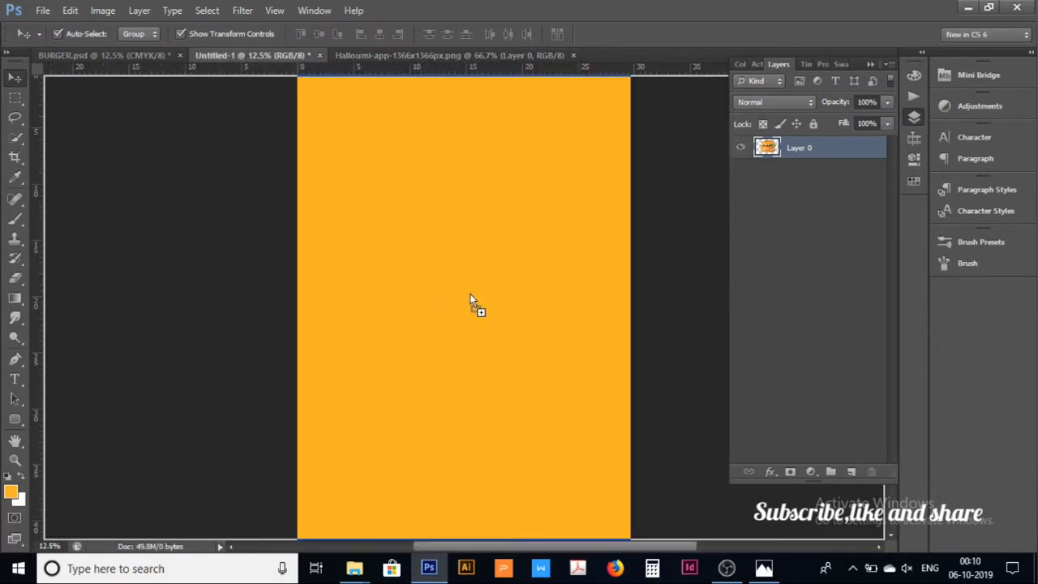
pyautogui.moveTo(245, 55); pyautogui.dragTo(468, 294)
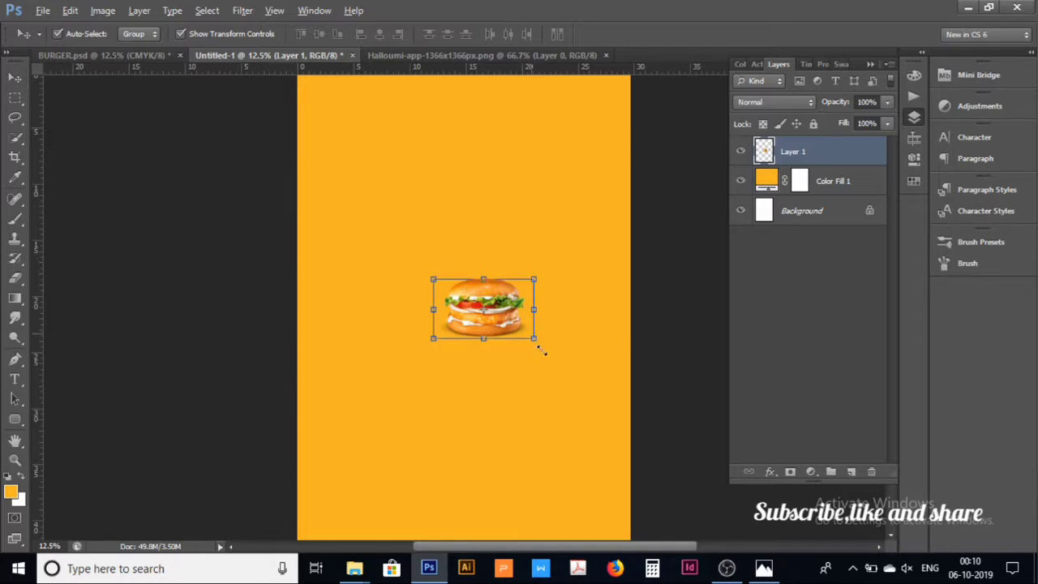
# Step: Scale the burger up to span most of the canvas width
pyautogui.moveTo(532, 335); pyautogui.dragTo(613, 417)
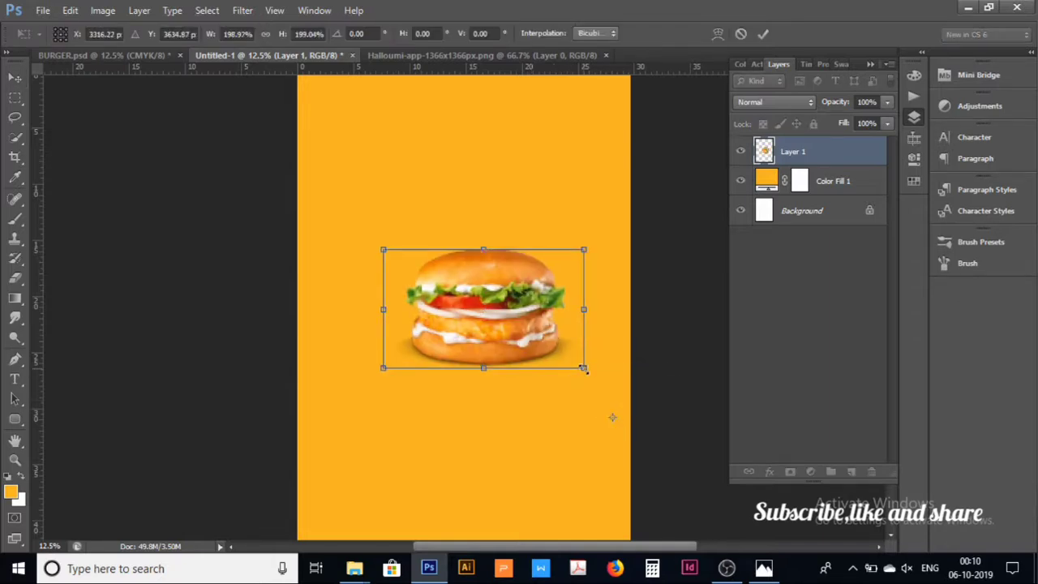
pyautogui.moveTo(581, 365); pyautogui.dragTo(596, 386)
pyautogui.hotkey('ctrl', 'z')
pyautogui.press('Return')
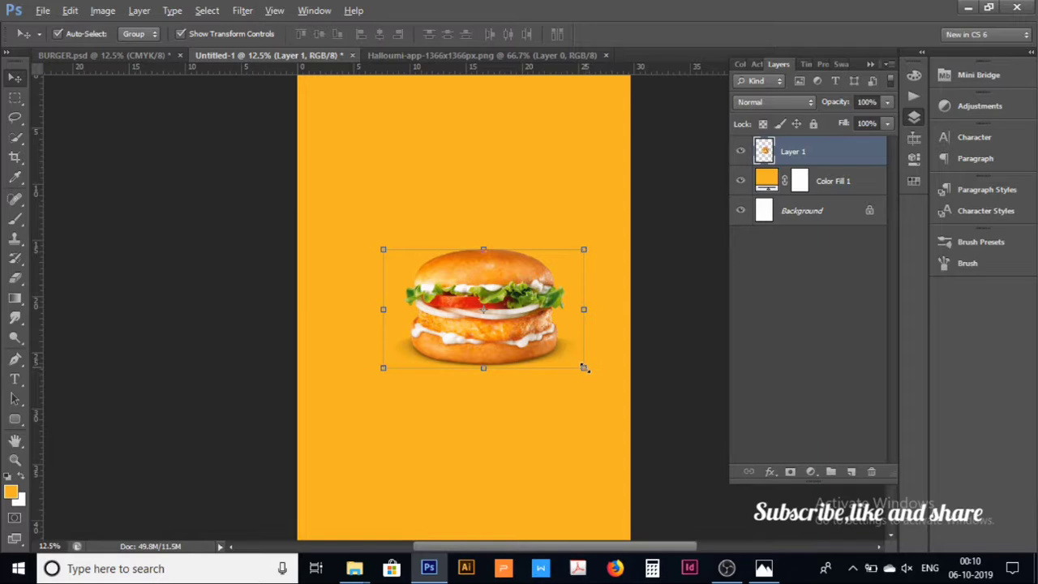
pyautogui.click(585, 369)
pyautogui.moveTo(601, 377); pyautogui.dragTo(674, 422)
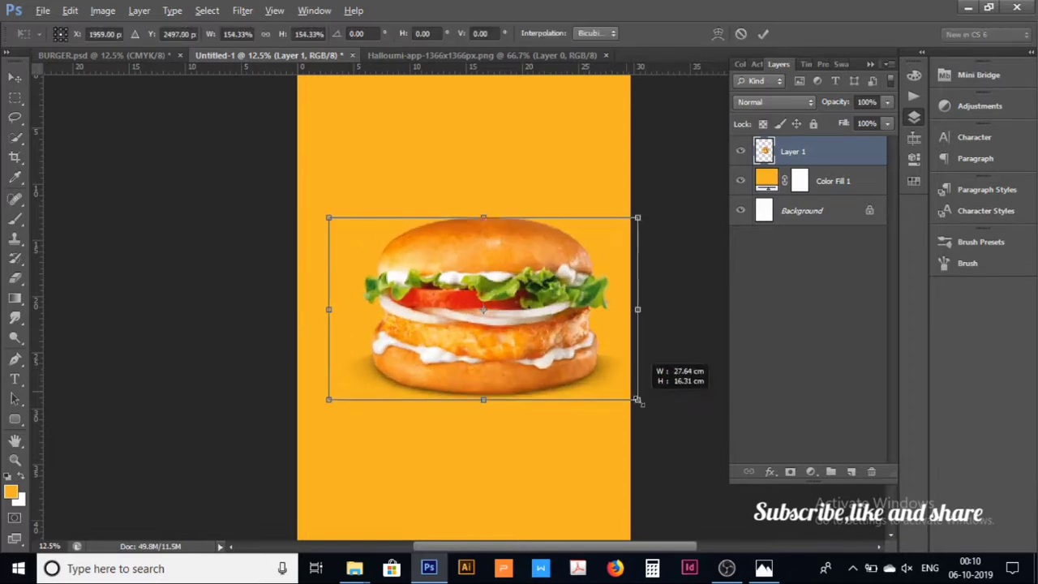
pyautogui.moveTo(672, 421); pyautogui.dragTo(589, 366)
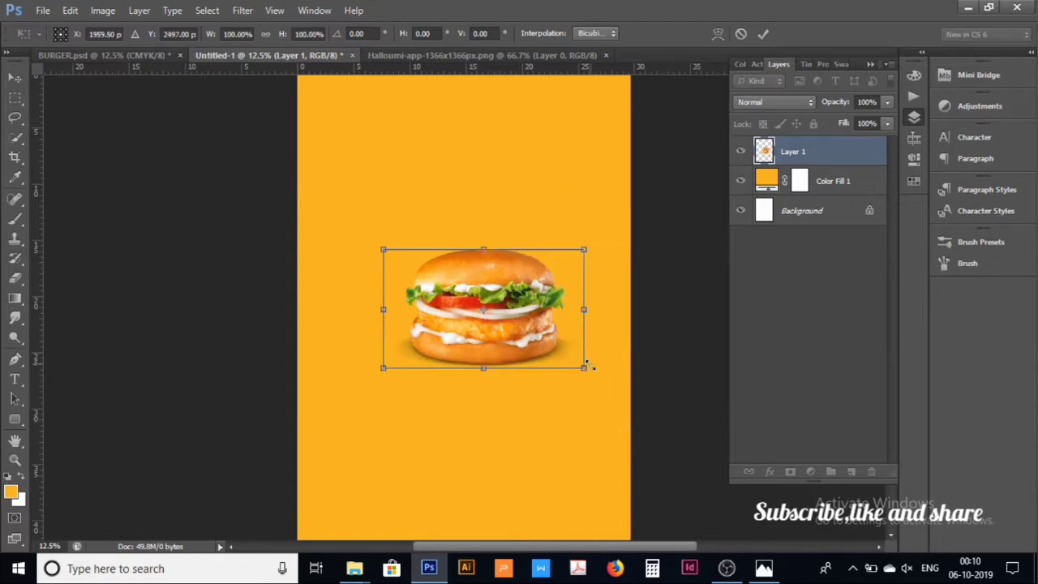
pyautogui.moveTo(584, 368); pyautogui.dragTo(671, 435)
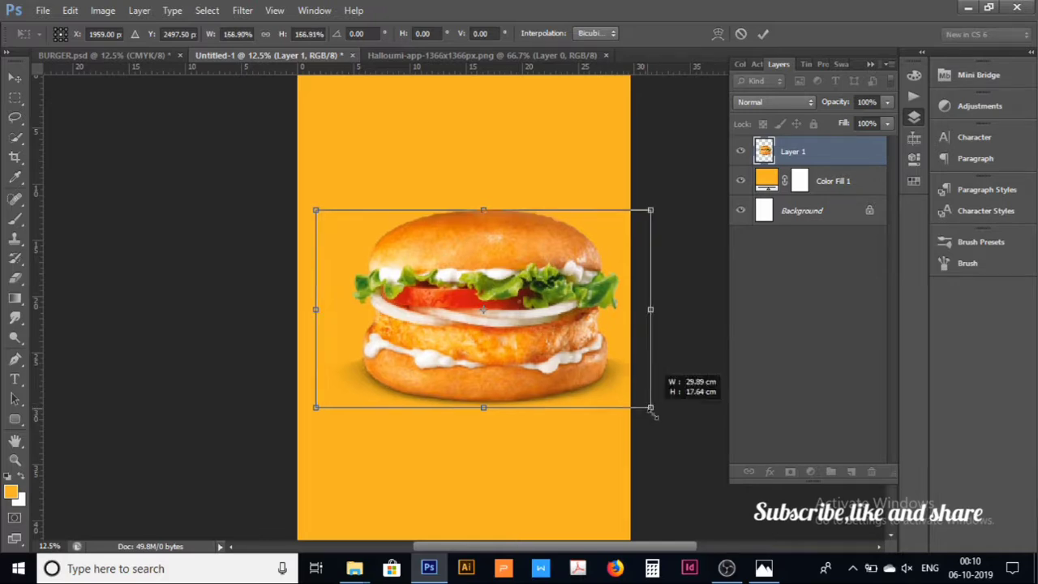
pyautogui.doubleClick(542, 322)
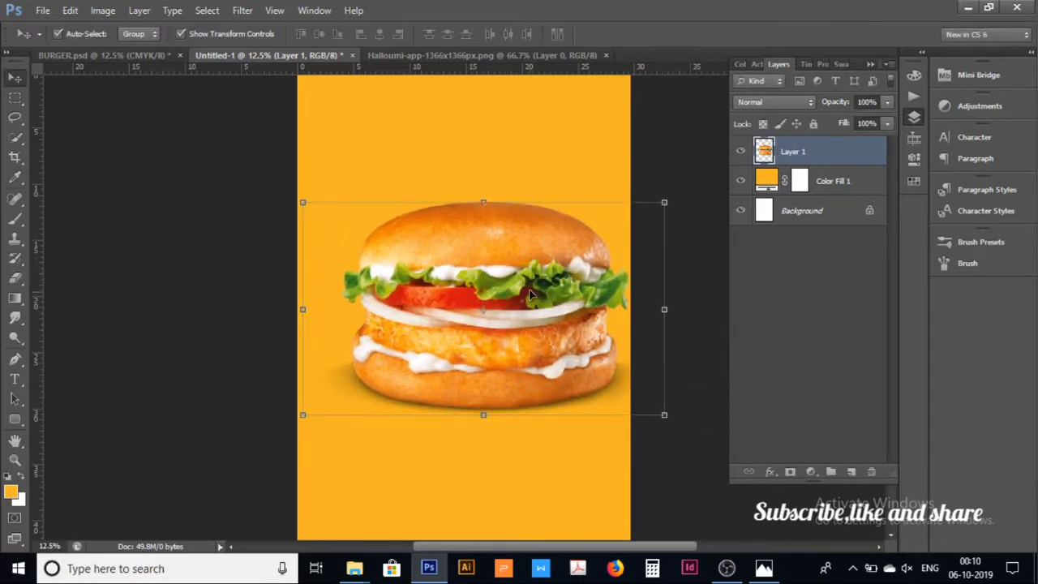
# Step: Move the burger down into the lower half of the poster
pyautogui.moveTo(529, 294); pyautogui.dragTo(508, 396)
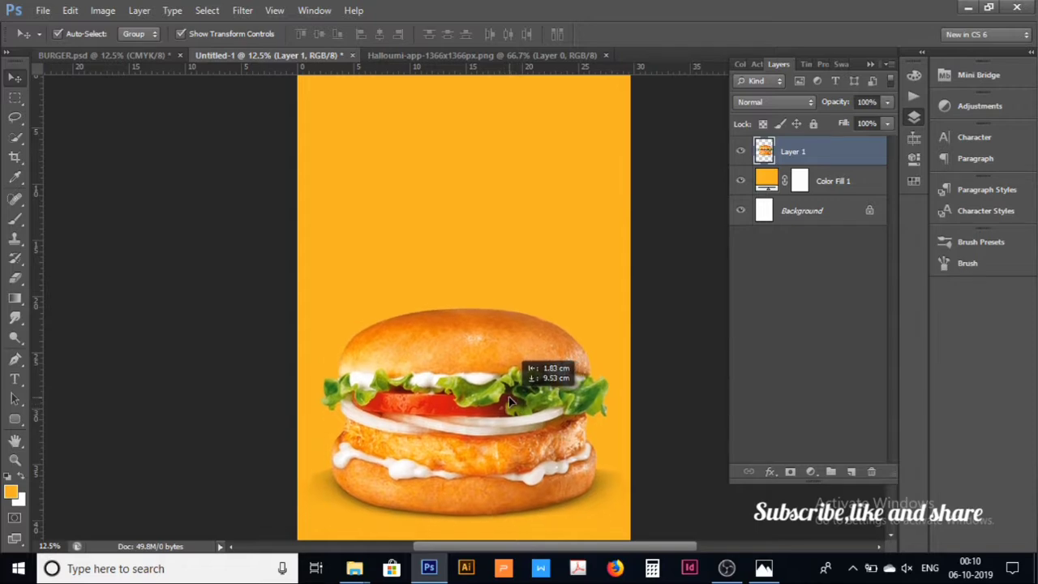
pyautogui.moveTo(508, 397); pyautogui.dragTo(509, 393)
pyautogui.click(837, 338)
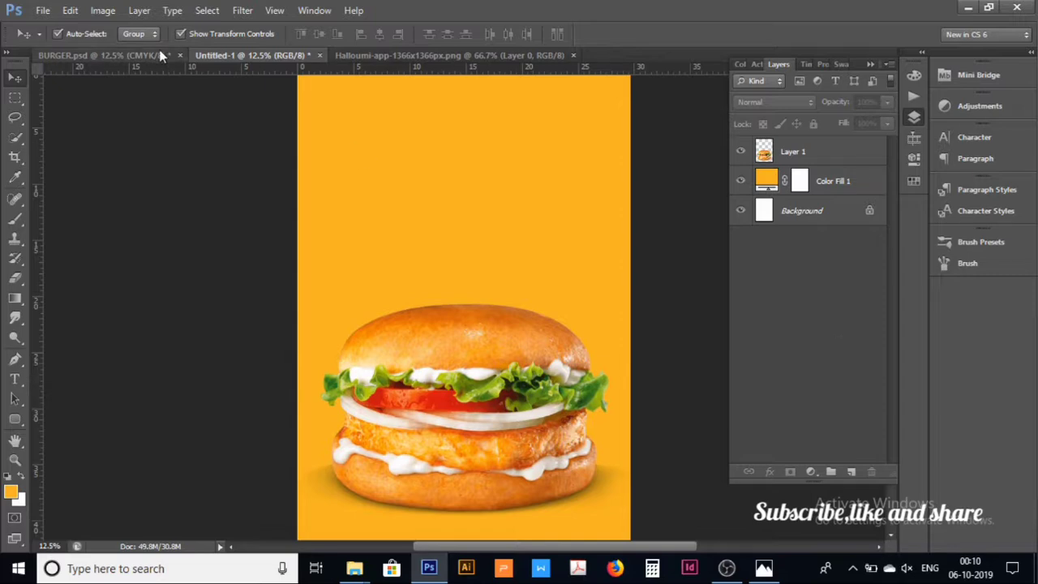
# Step: Check BURGER.psd, close the Halloumi image, and return to Untitled-1
pyautogui.click(97, 55)
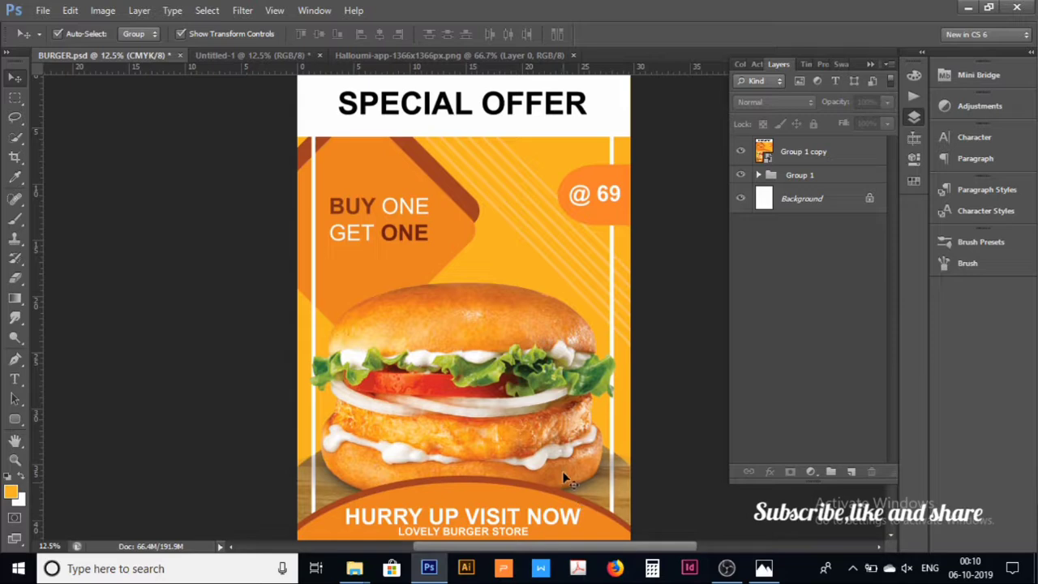
pyautogui.click(484, 55)
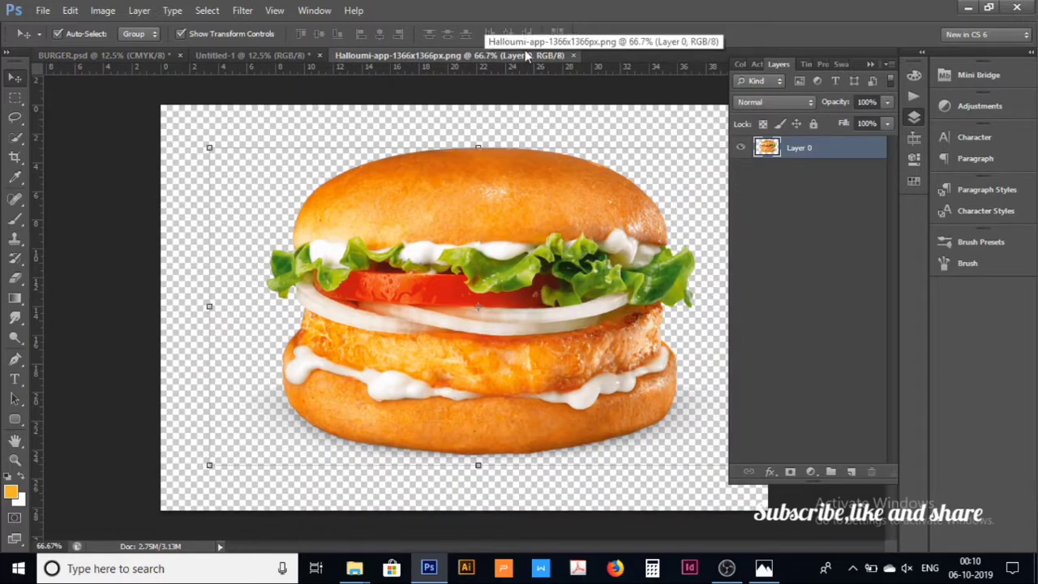
pyautogui.click(573, 56)
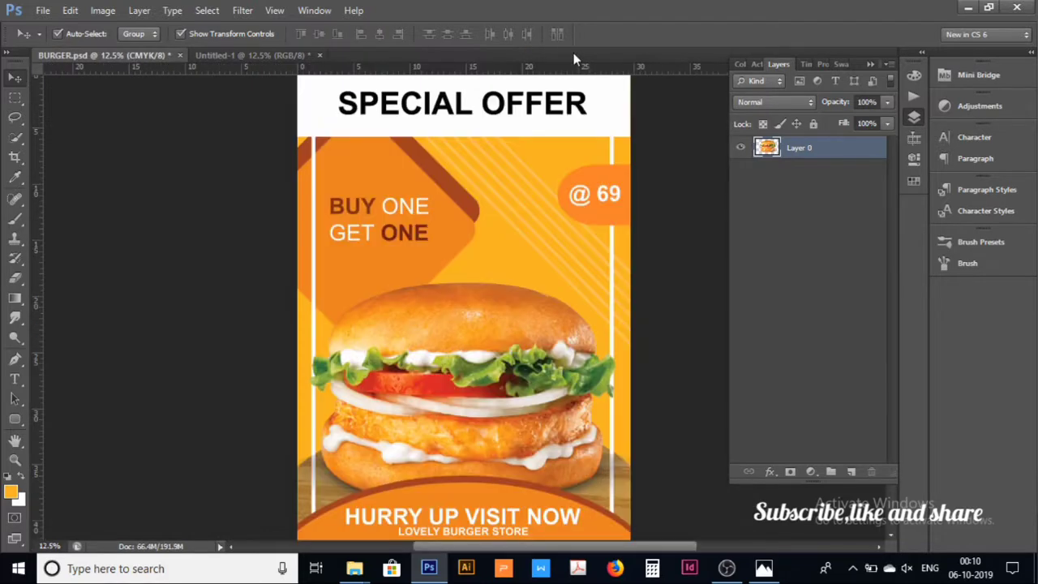
pyautogui.click(260, 55)
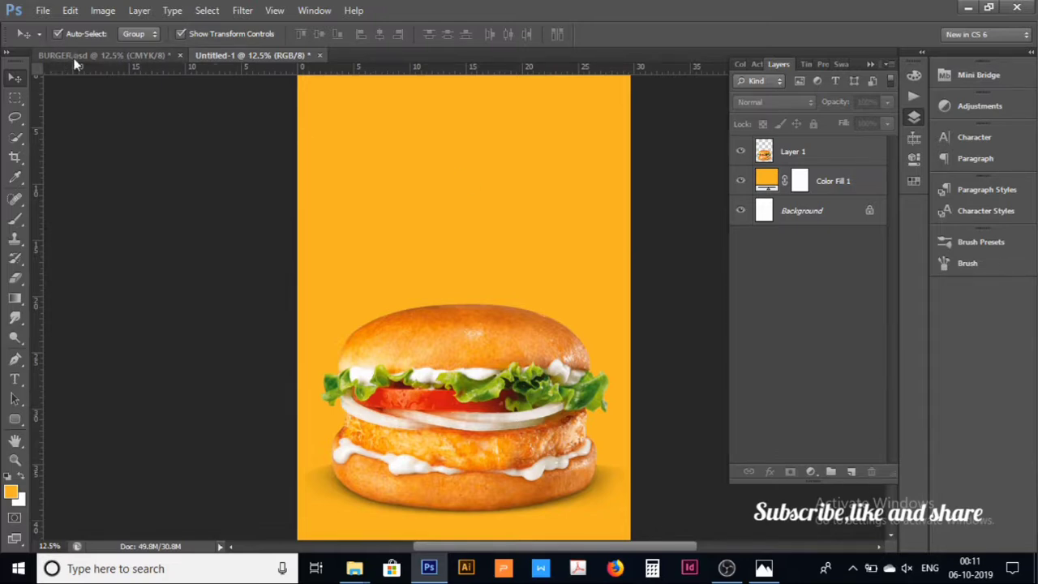
pyautogui.click(16, 360)
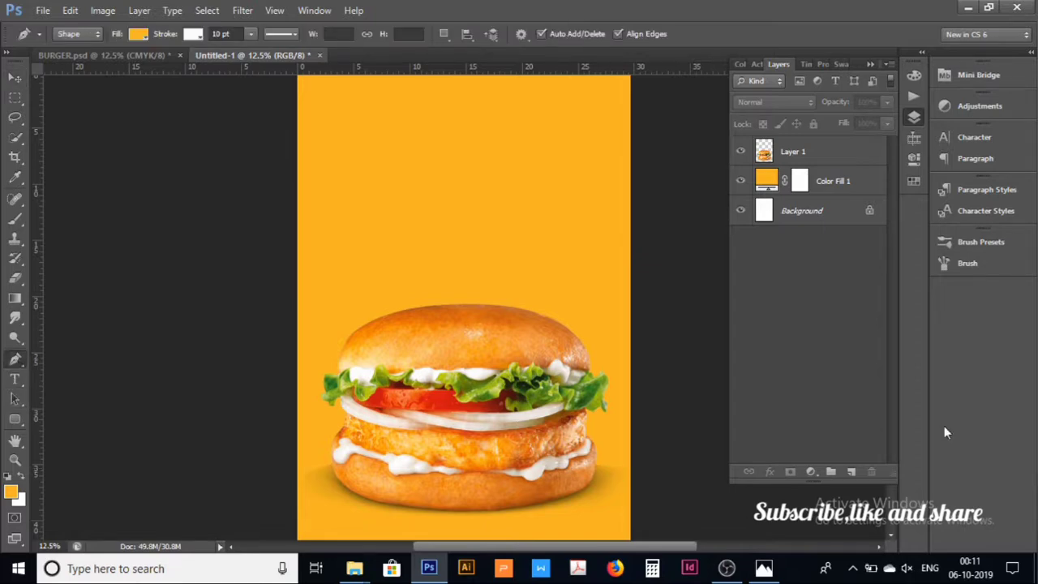
# Step: Draw a closed arched Pen shape covering the poster bottom beneath the burger
pyautogui.click(851, 471)
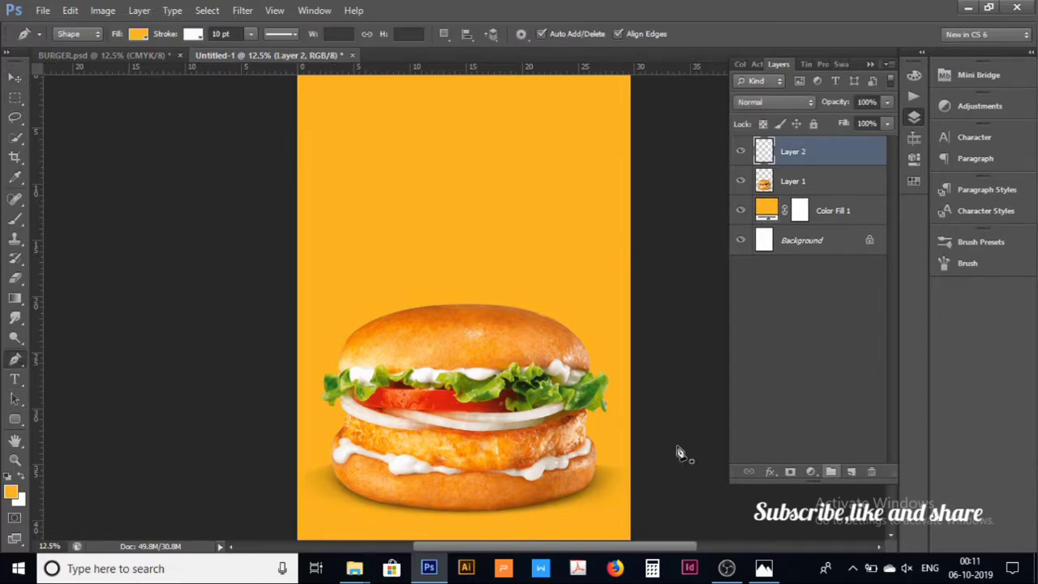
pyautogui.click(297, 482)
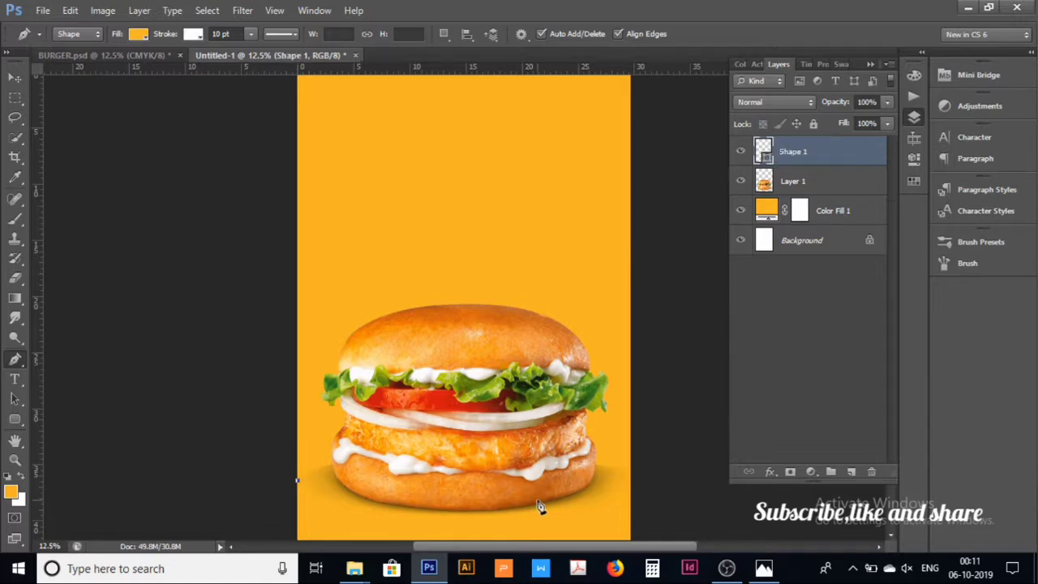
pyautogui.moveTo(478, 447); pyautogui.dragTo(605, 461)
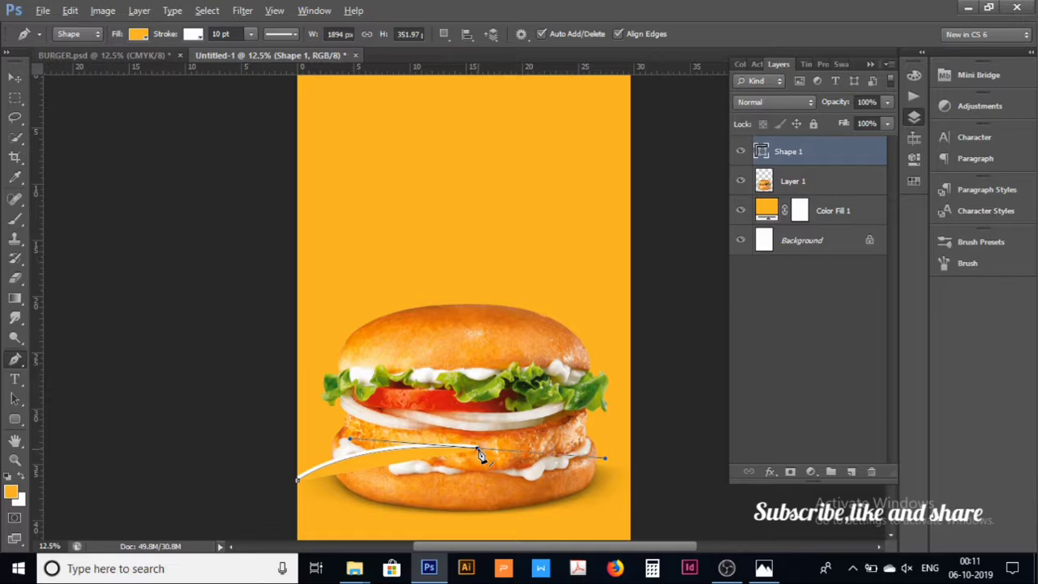
pyautogui.keyDown('alt'); pyautogui.click(479, 451); pyautogui.keyUp('alt')
pyautogui.moveTo(631, 471); pyautogui.dragTo(724, 510)
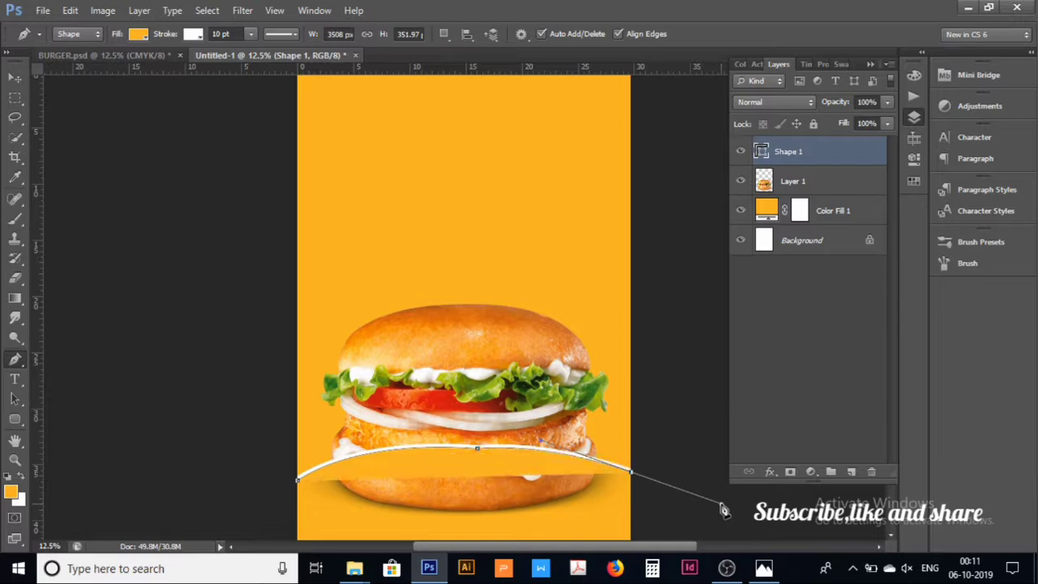
pyautogui.click(635, 480)
pyautogui.scroll(-3, 635, 466)
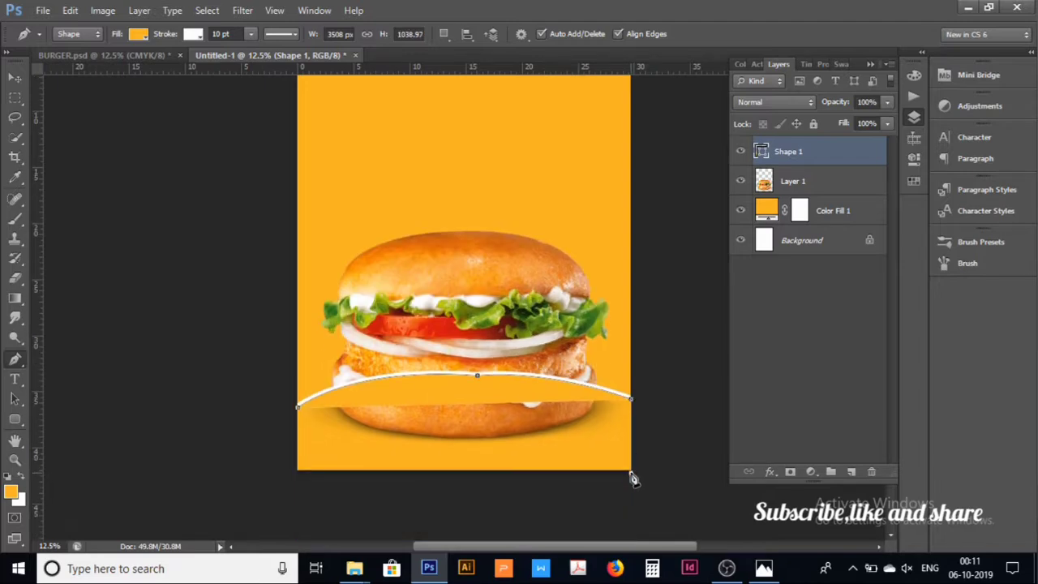
pyautogui.click(631, 473)
pyautogui.click(297, 473)
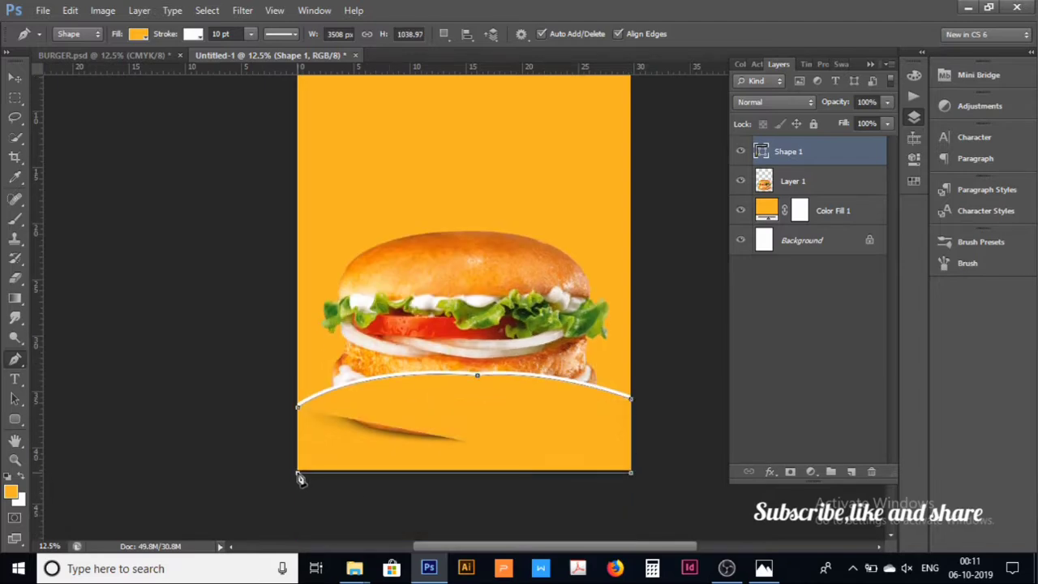
pyautogui.click(298, 407)
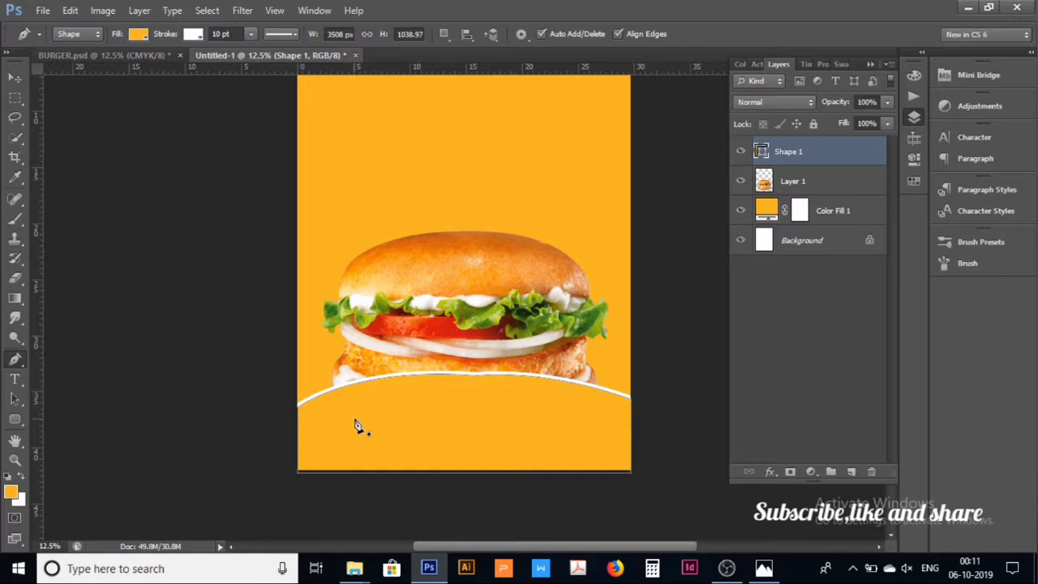
pyautogui.click(140, 36)
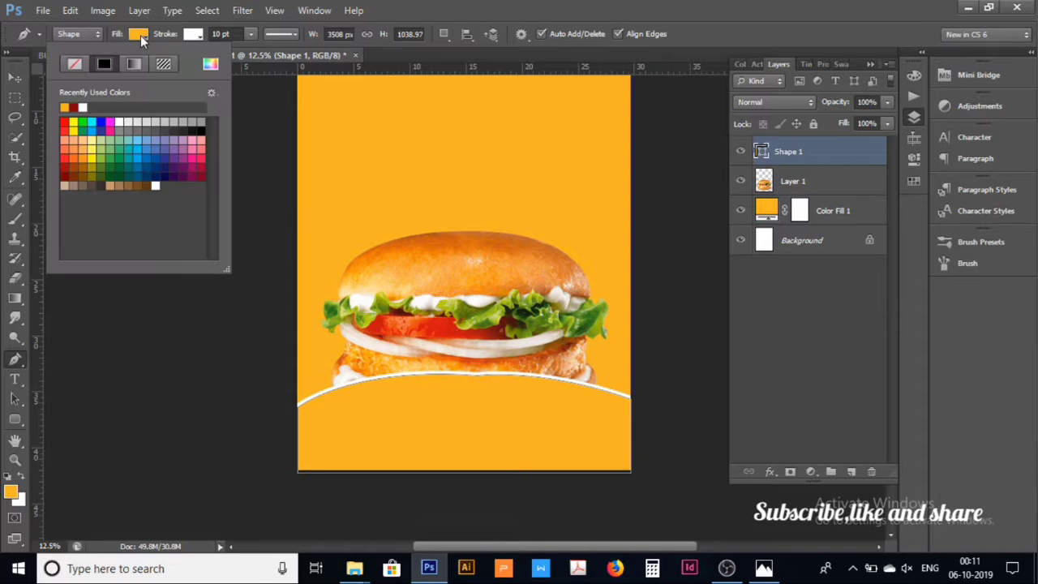
# Step: Fill the arched shape with a wood pattern scaled to 288%
pyautogui.click(163, 63)
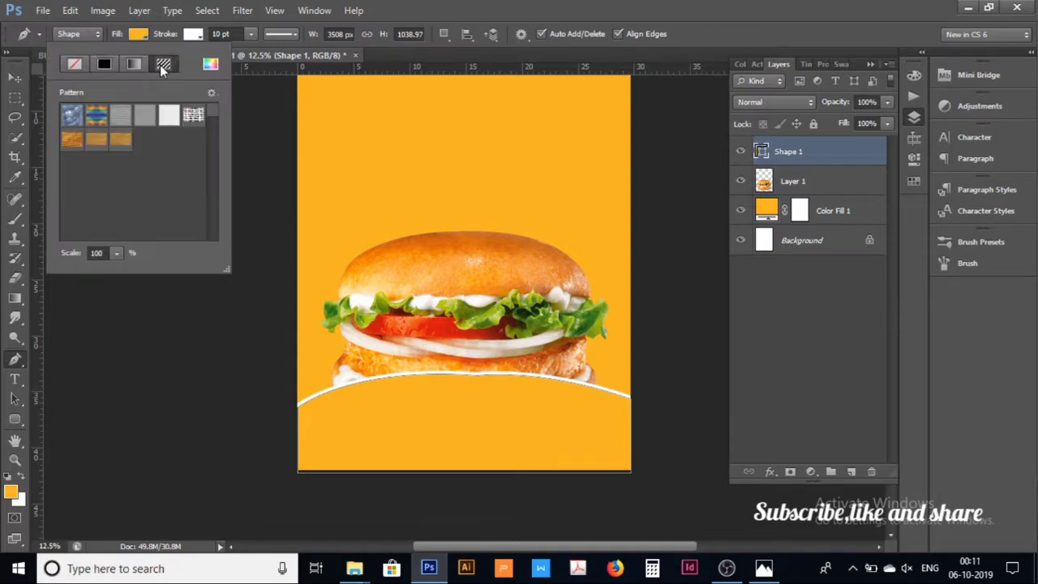
pyautogui.click(123, 141)
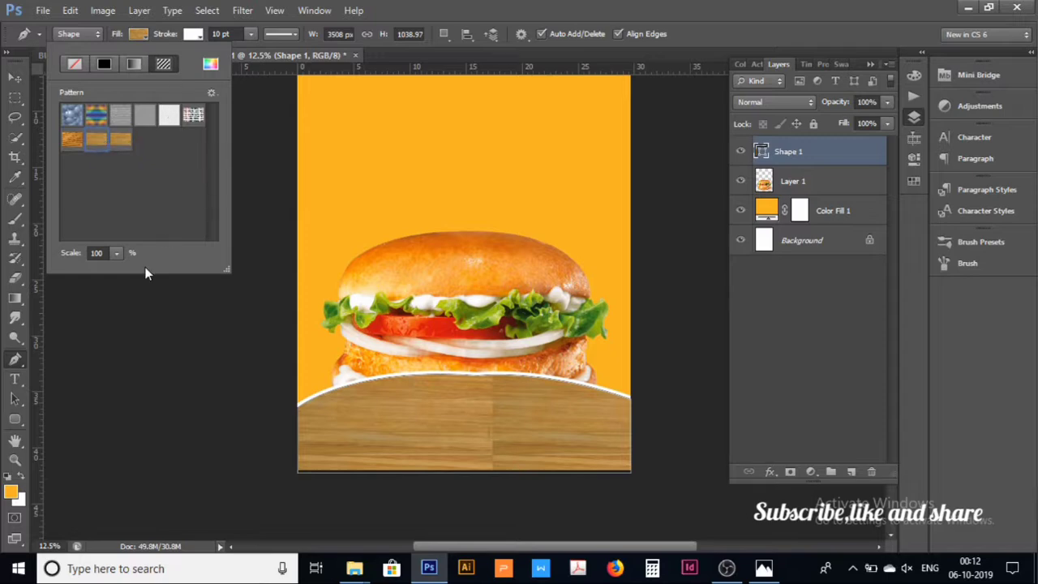
pyautogui.click(115, 254)
pyautogui.moveTo(130, 273); pyautogui.dragTo(129, 268)
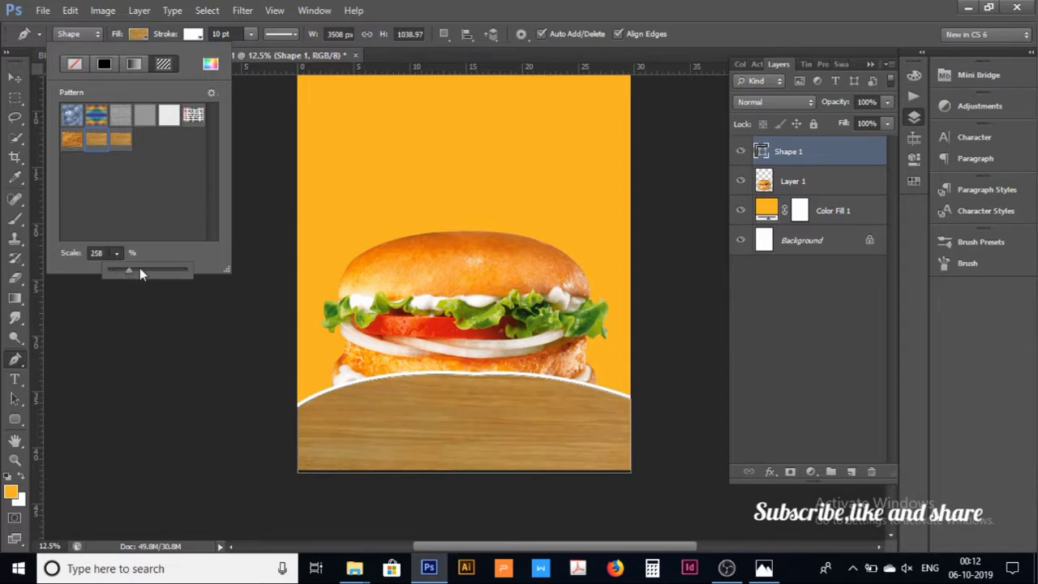
pyautogui.moveTo(129, 272); pyautogui.dragTo(170, 284)
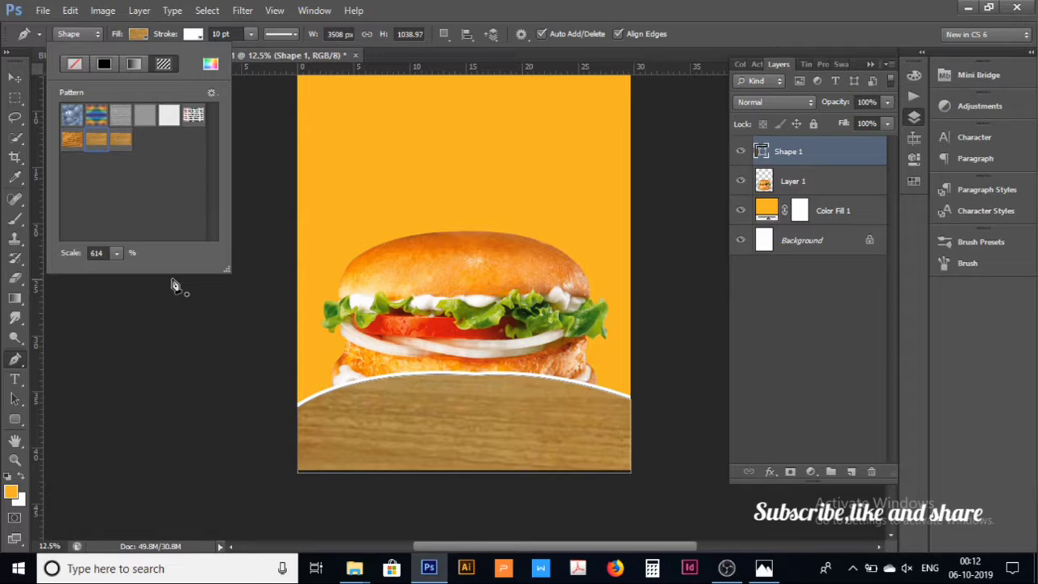
pyautogui.click(117, 253)
pyautogui.click(150, 270)
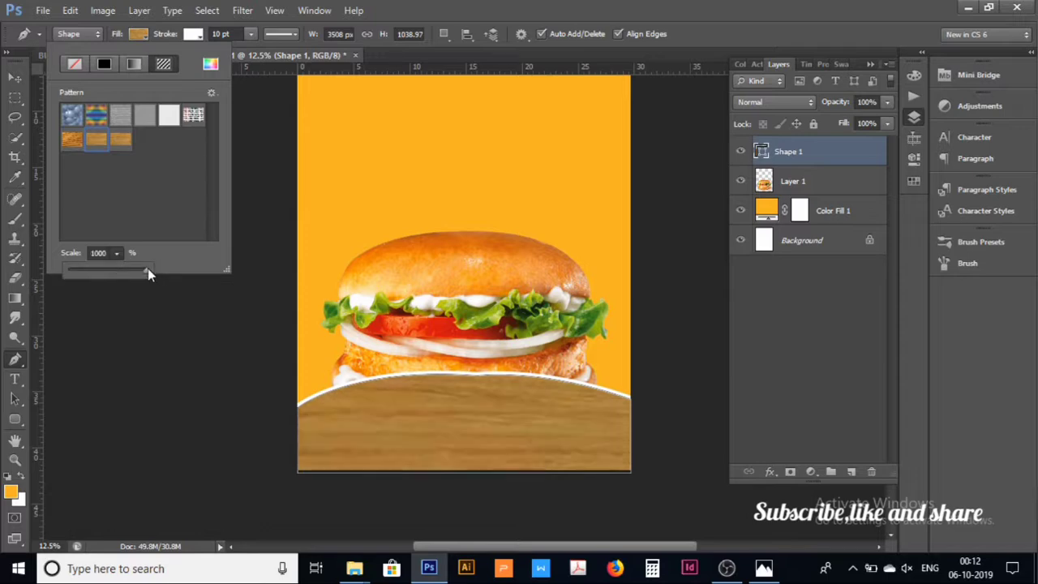
pyautogui.click(98, 271)
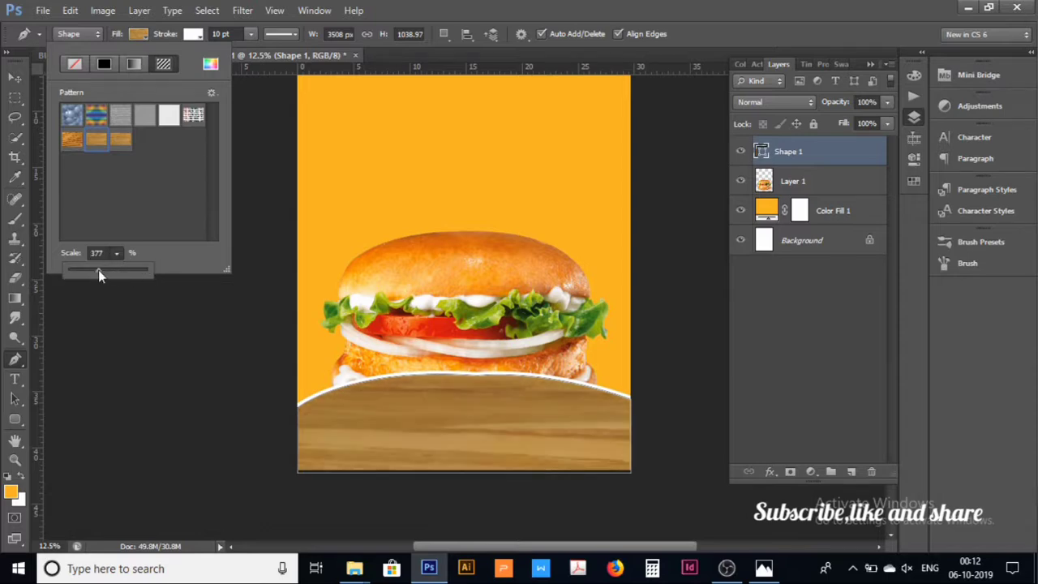
pyautogui.moveTo(93, 273); pyautogui.dragTo(92, 269)
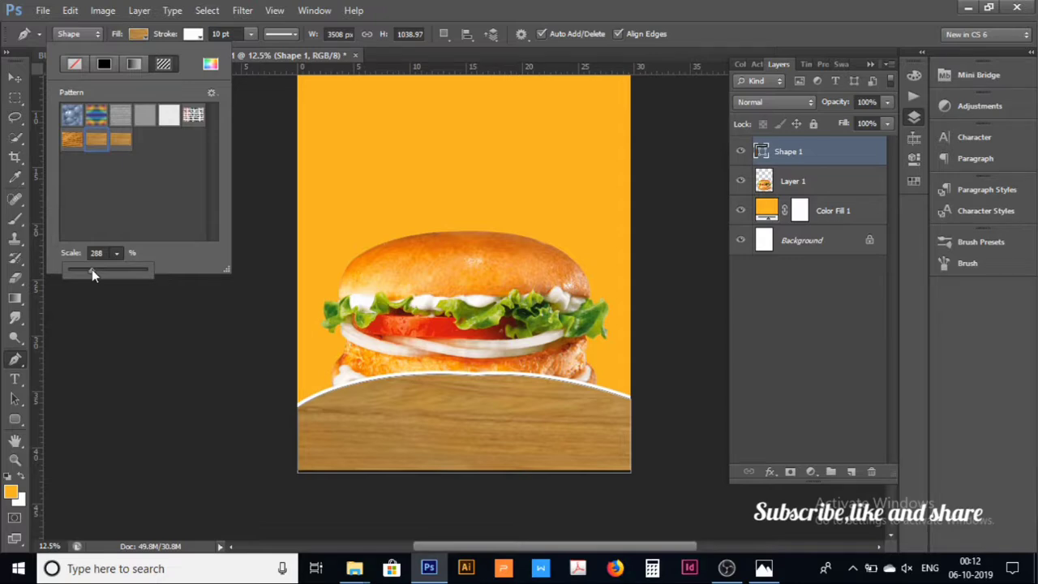
pyautogui.click(24, 79)
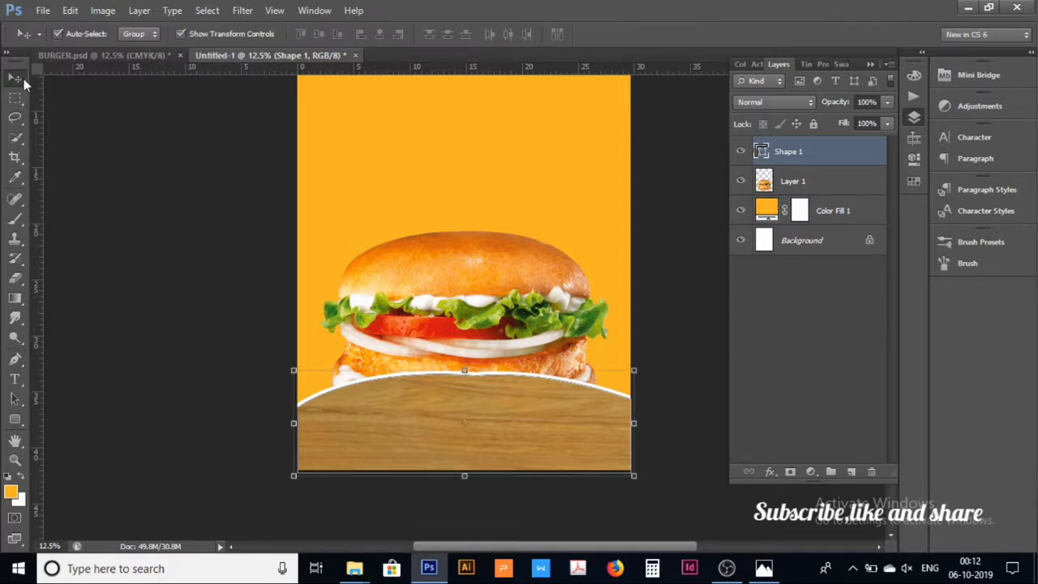
# Step: Set Shape 1's stroke to No Color, removing the white outline
pyautogui.click(840, 341)
pyautogui.click(545, 403)
pyautogui.click(12, 362)
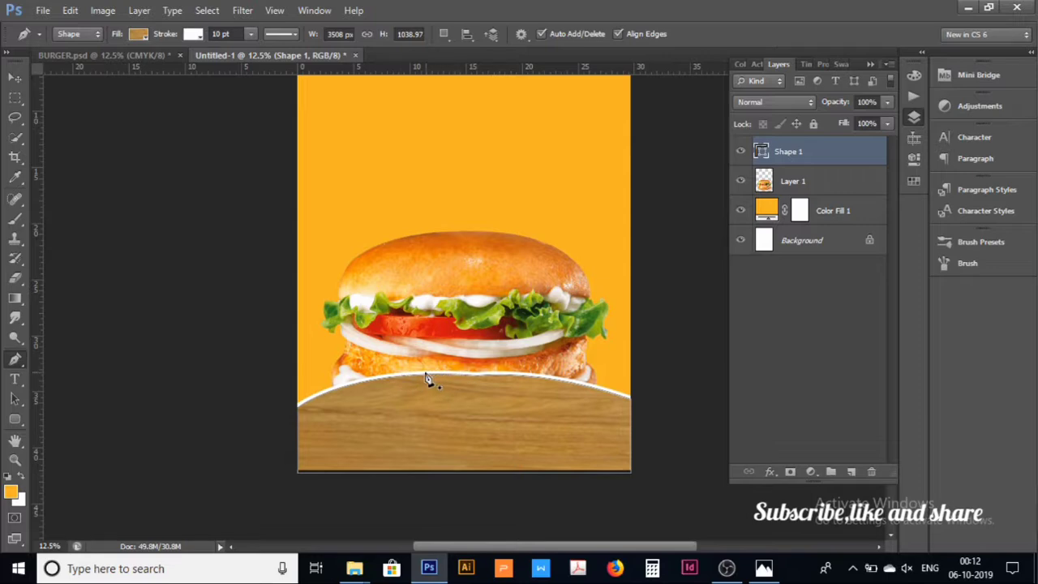
pyautogui.click(195, 35)
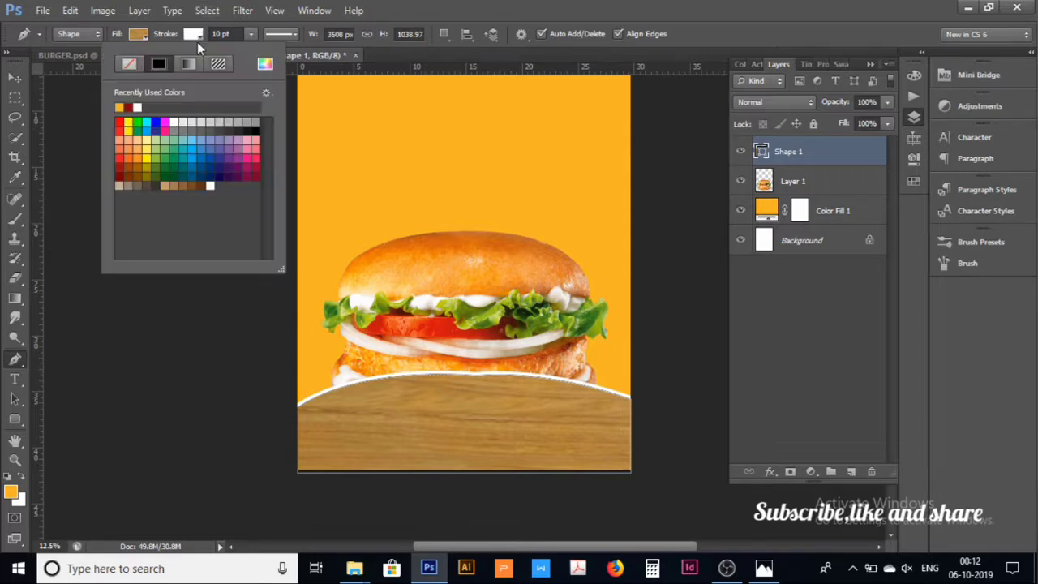
pyautogui.click(130, 65)
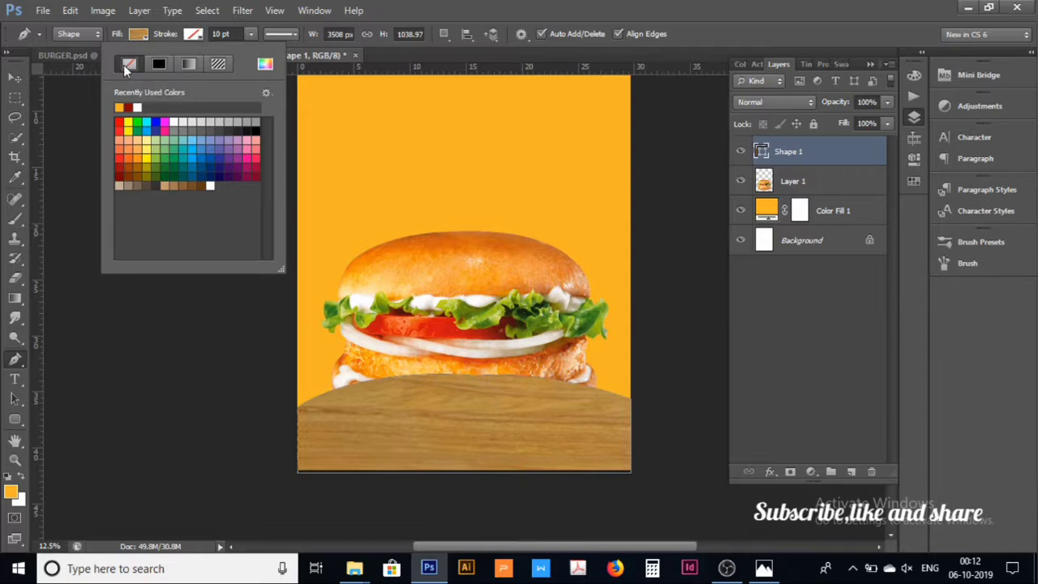
pyautogui.click(801, 334)
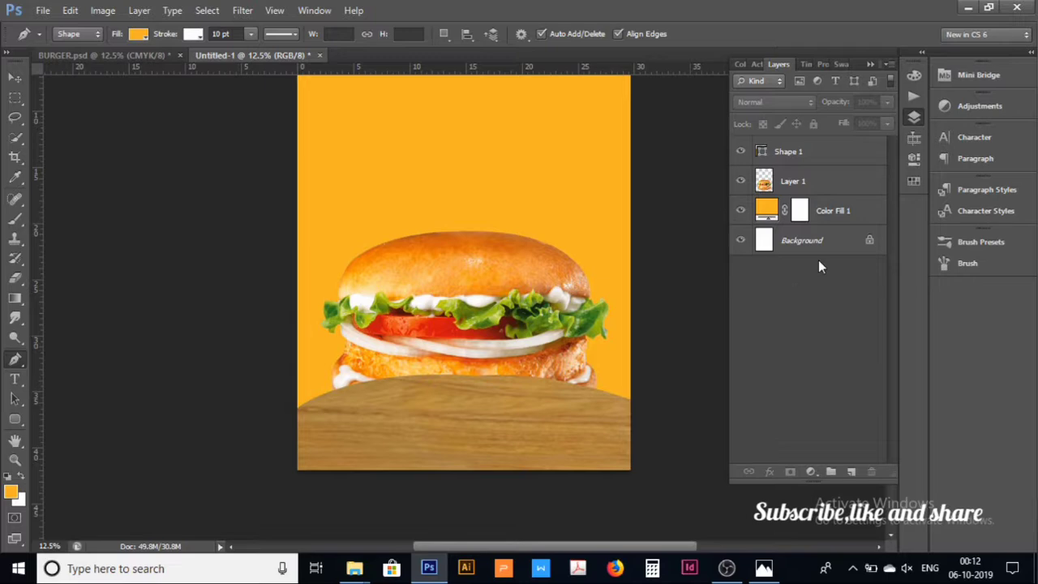
# Step: Place Shape 1 below the burger layer and undo a stray Shape 2
pyautogui.moveTo(824, 150); pyautogui.dragTo(823, 193)
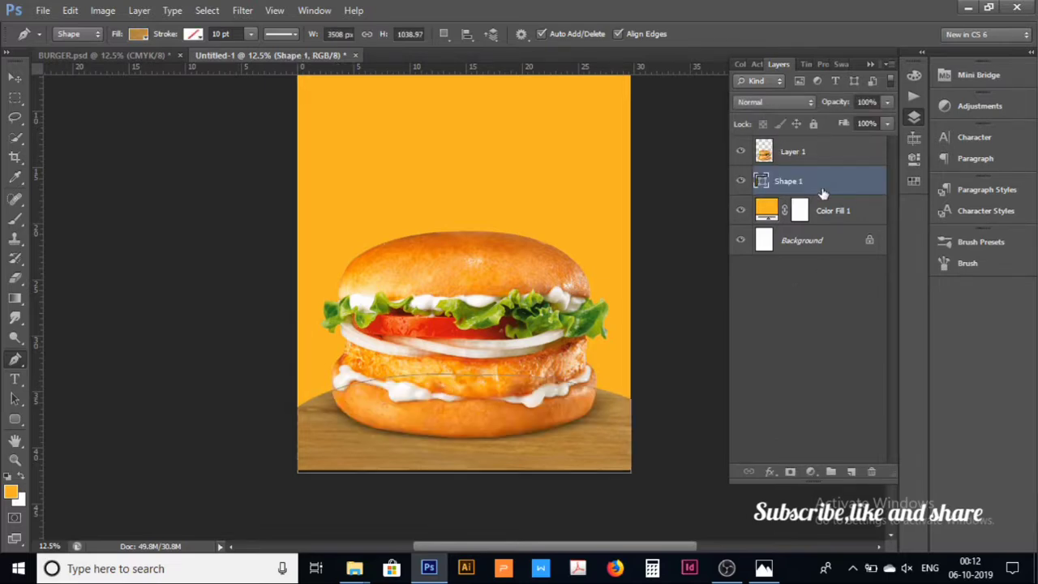
pyautogui.click(803, 351)
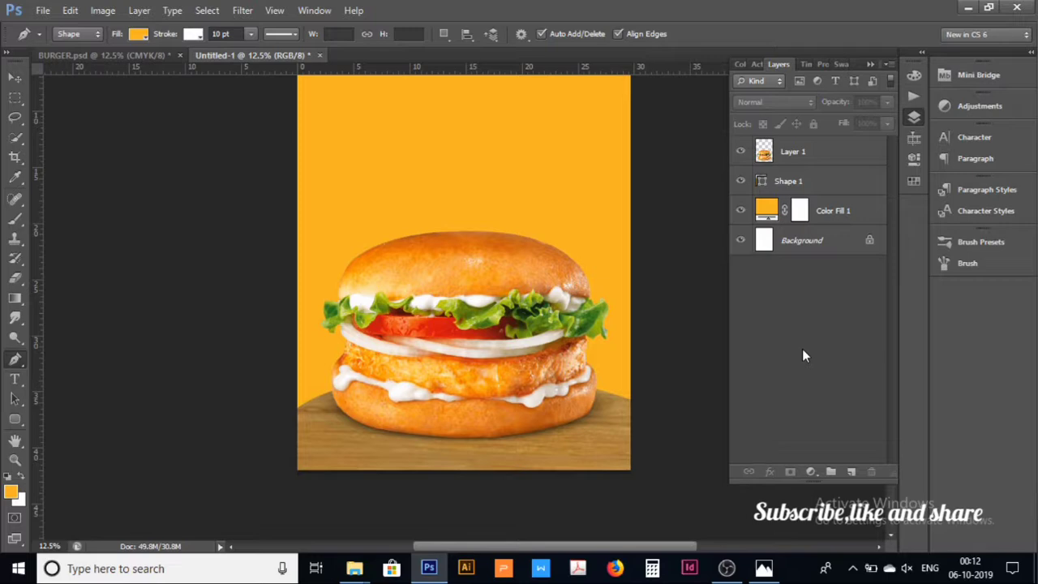
pyautogui.click(436, 306)
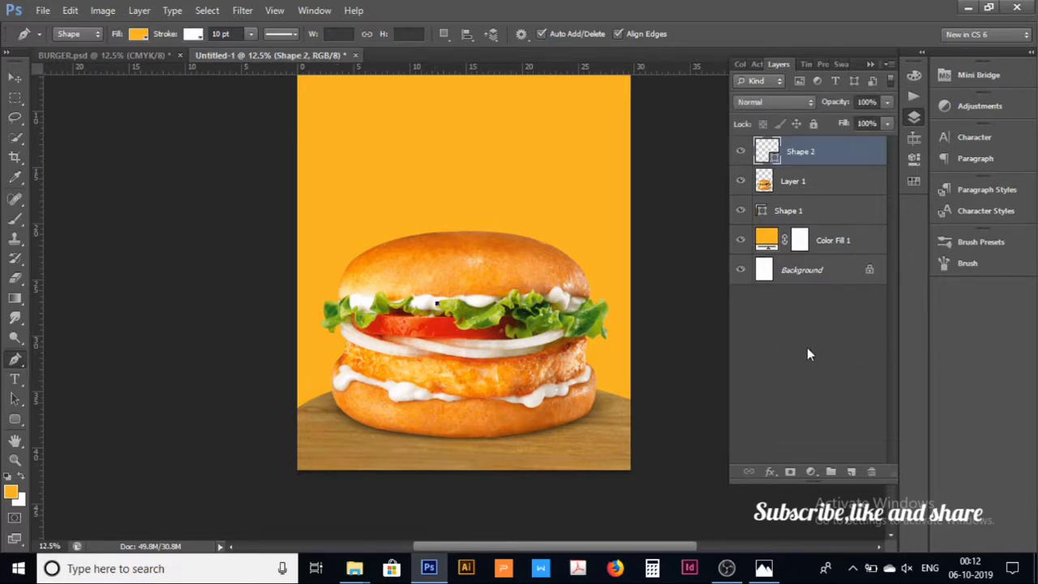
pyautogui.hotkey('ctrl', 'z')
pyautogui.click(824, 154)
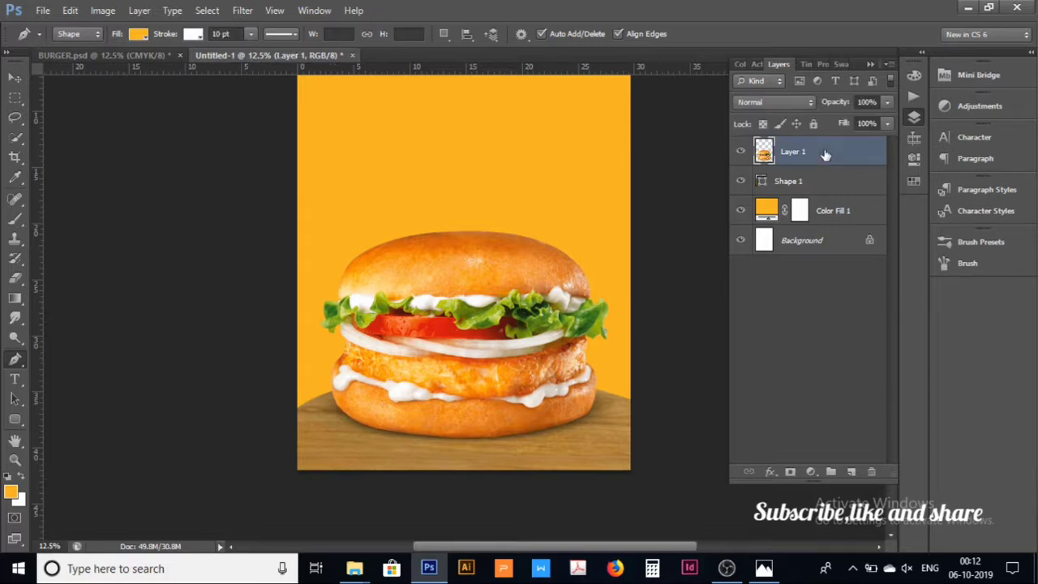
# Step: Add a Drop Shadow to the burger with 53% opacity and 43 px distance
pyautogui.doubleClick(823, 154)
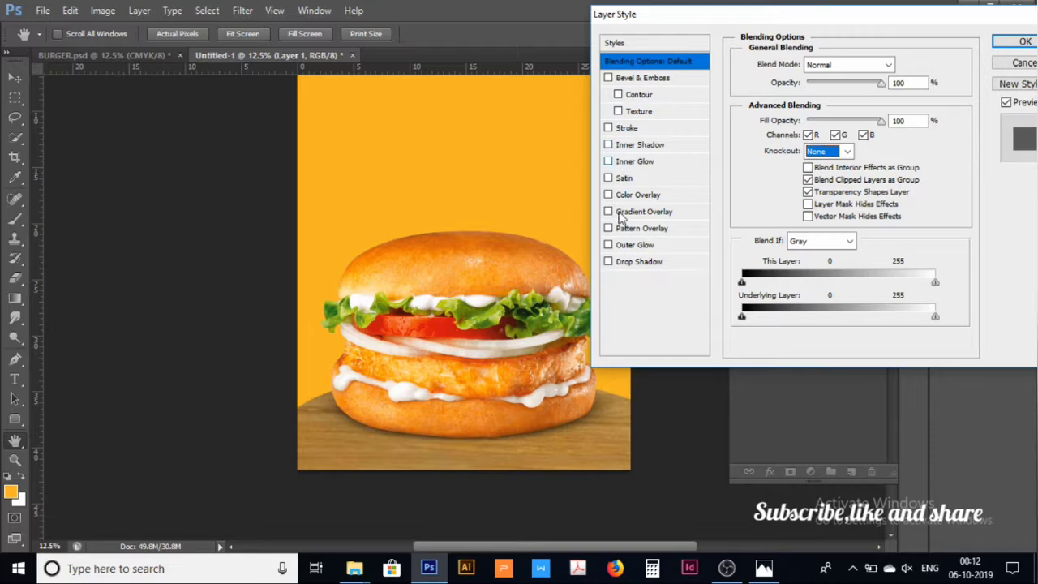
pyautogui.click(1020, 64)
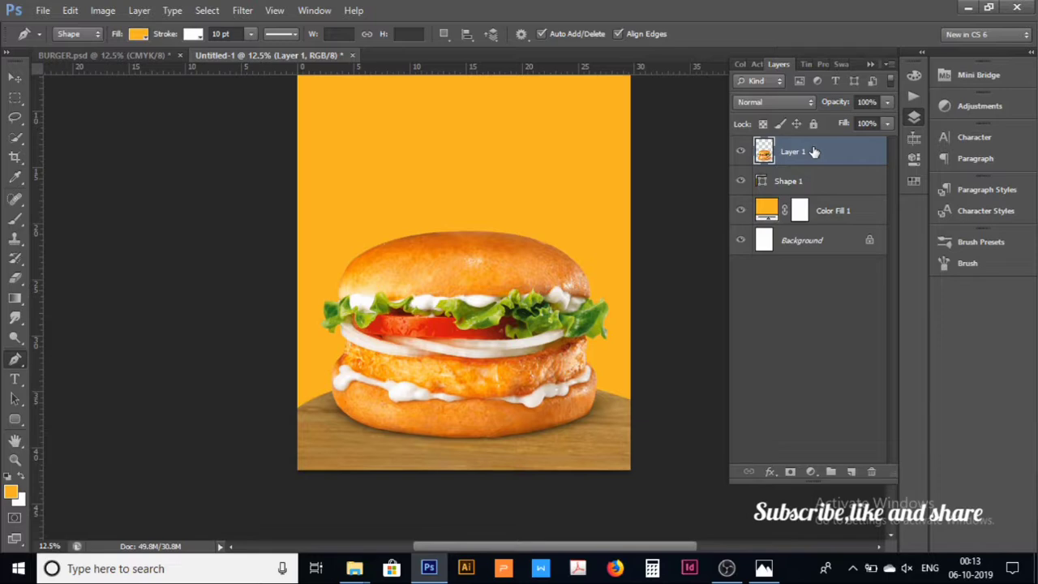
pyautogui.doubleClick(814, 152)
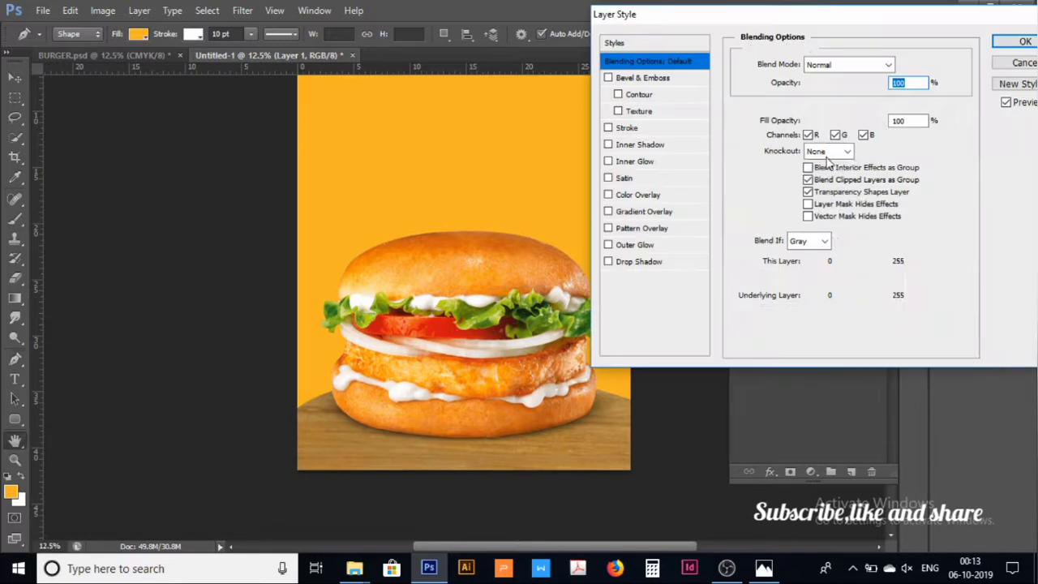
pyautogui.click(846, 151)
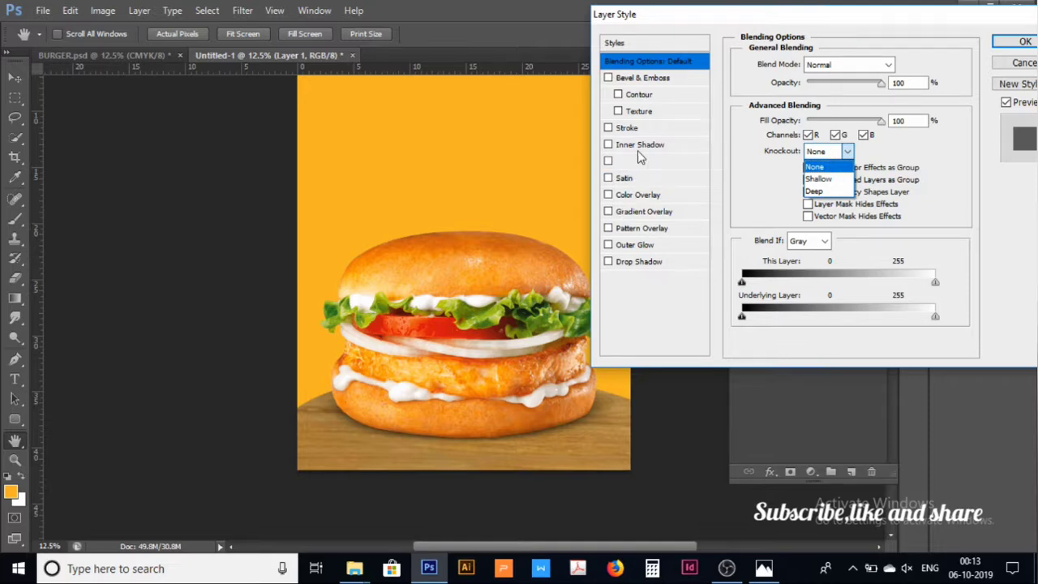
pyautogui.click(613, 272)
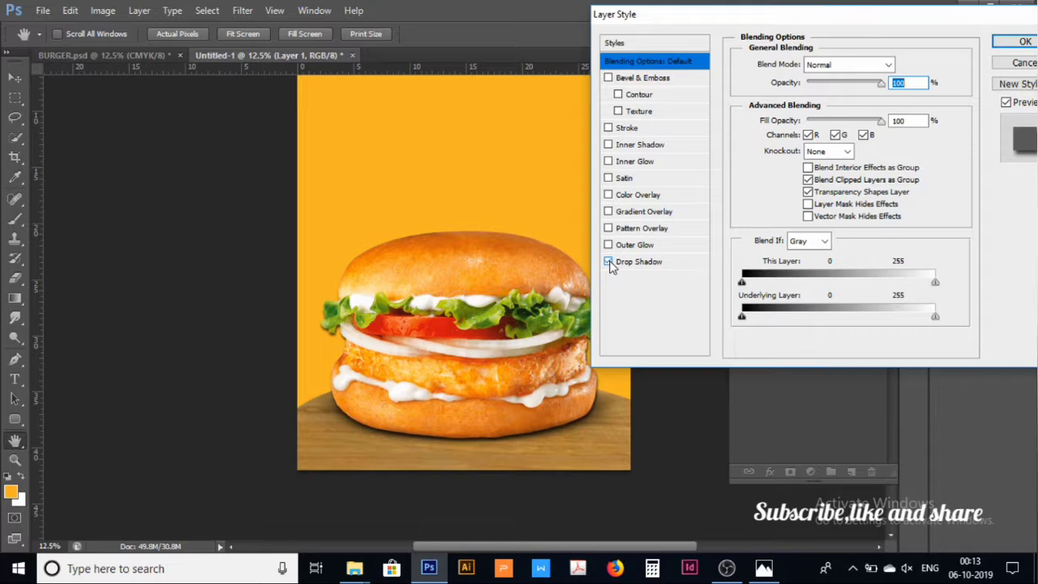
pyautogui.click(636, 261)
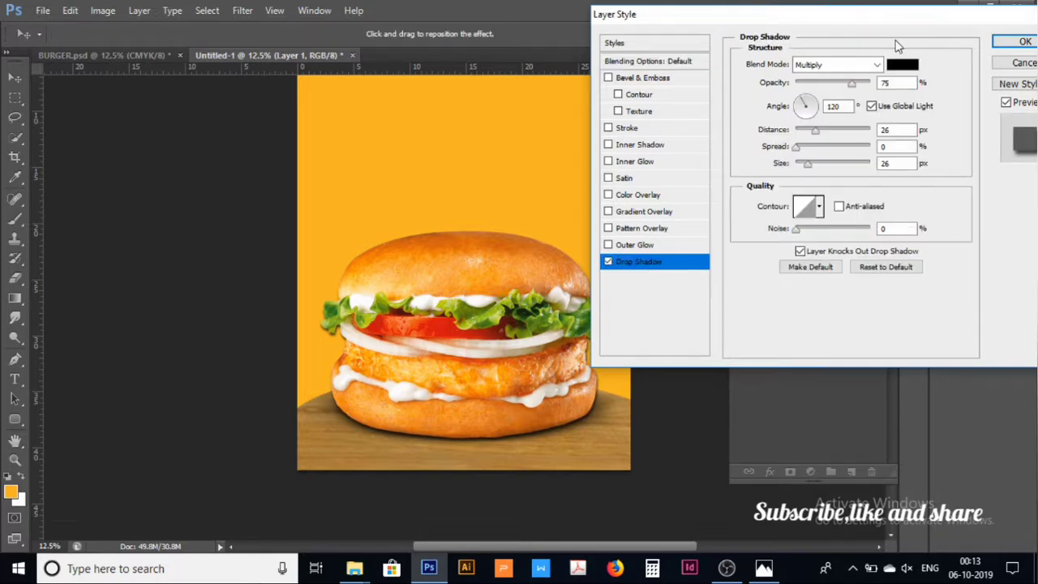
pyautogui.moveTo(851, 84)
pyautogui.mouseDown()
pyautogui.moveTo(864, 85)
pyautogui.moveTo(832, 87)
pyautogui.mouseUp()
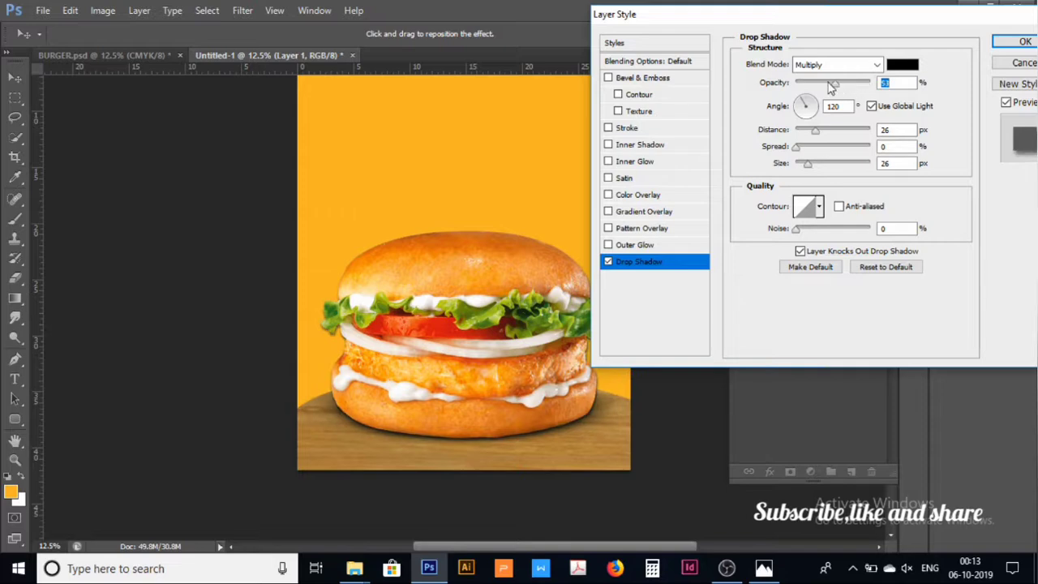
pyautogui.click(836, 132)
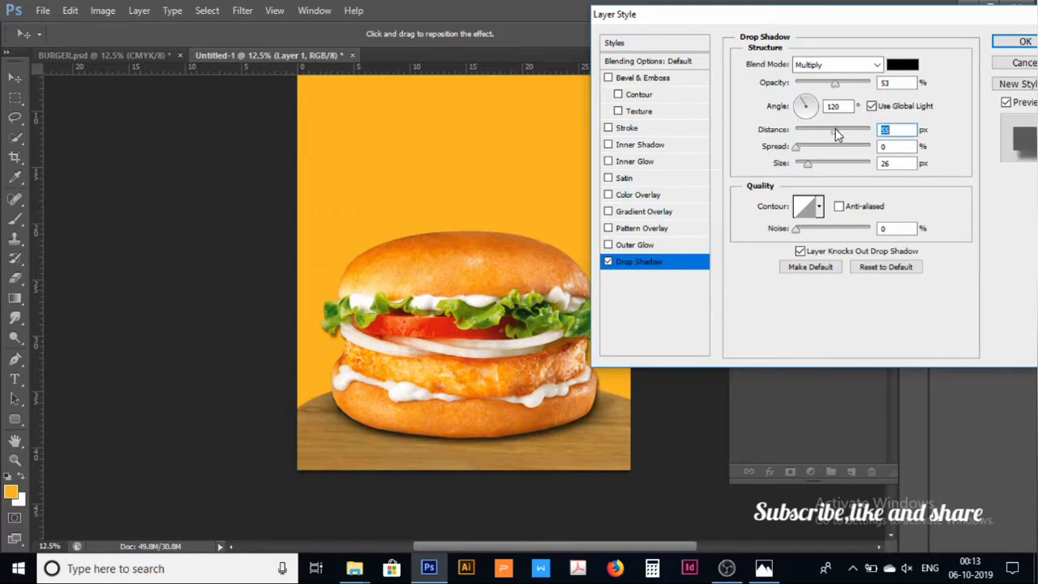
pyautogui.moveTo(838, 133)
pyautogui.mouseDown()
pyautogui.moveTo(853, 140)
pyautogui.moveTo(811, 120)
pyautogui.mouseUp()
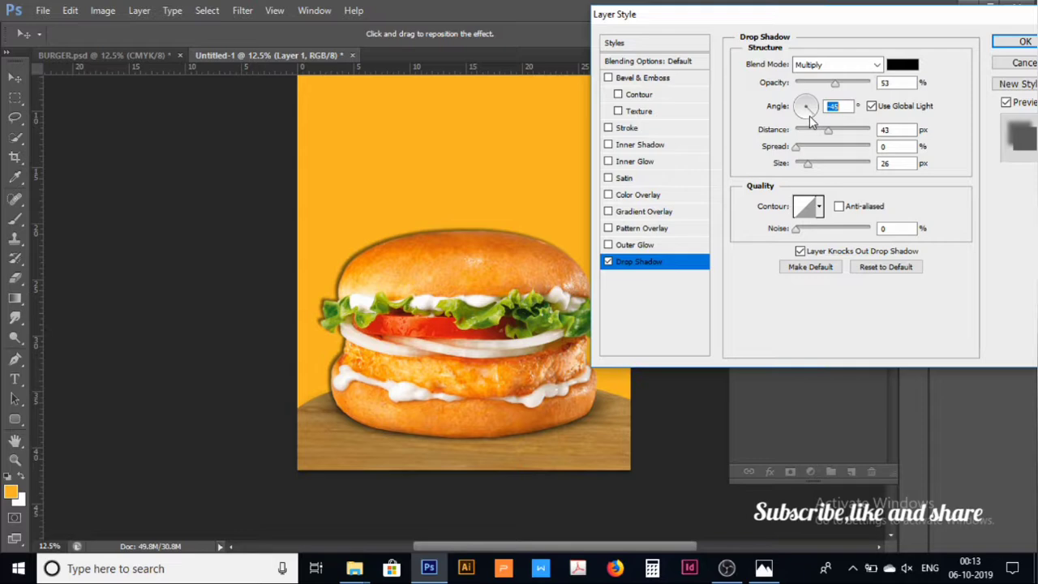
# Step: Set the shadow angle to 130° and size to 250 px, then apply
pyautogui.moveTo(805, 117); pyautogui.dragTo(799, 111)
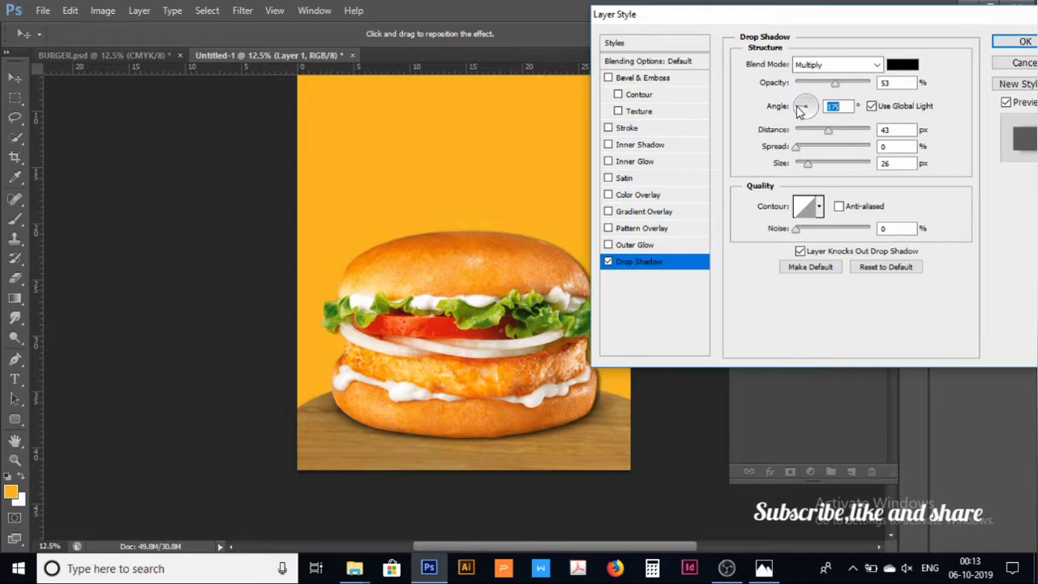
pyautogui.moveTo(801, 103); pyautogui.dragTo(808, 107)
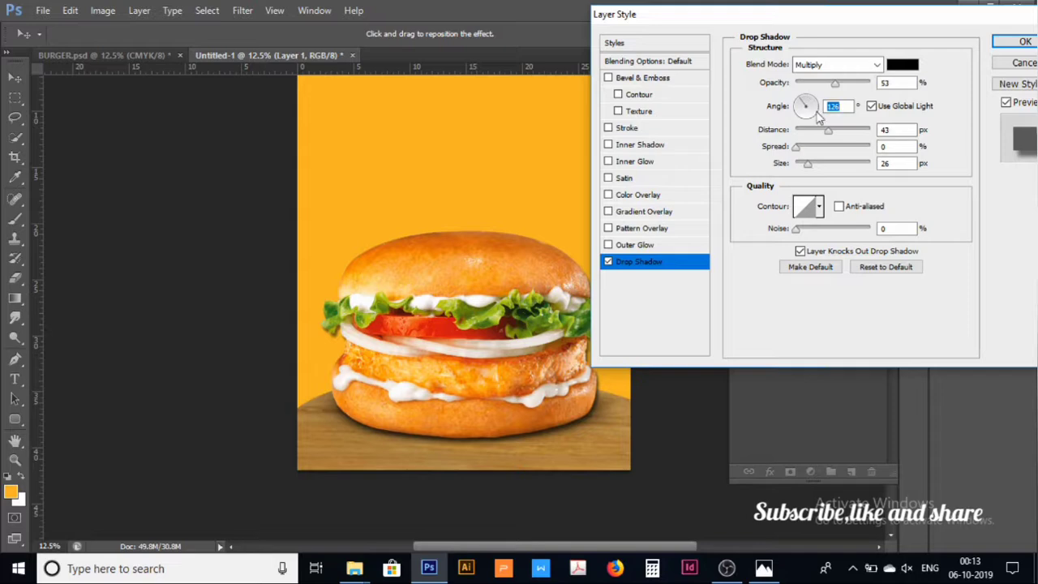
pyautogui.write('130')
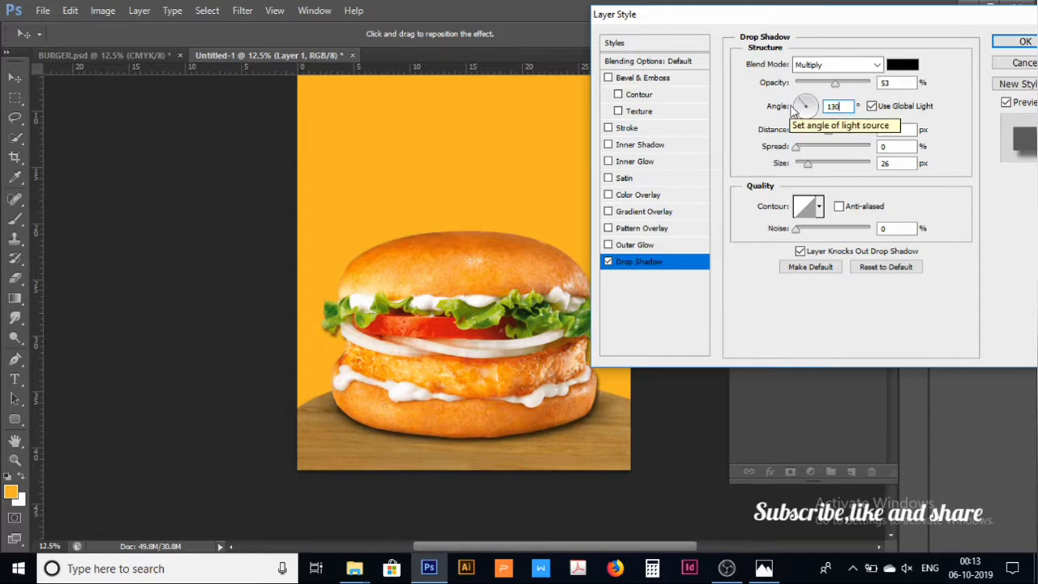
pyautogui.click(829, 165)
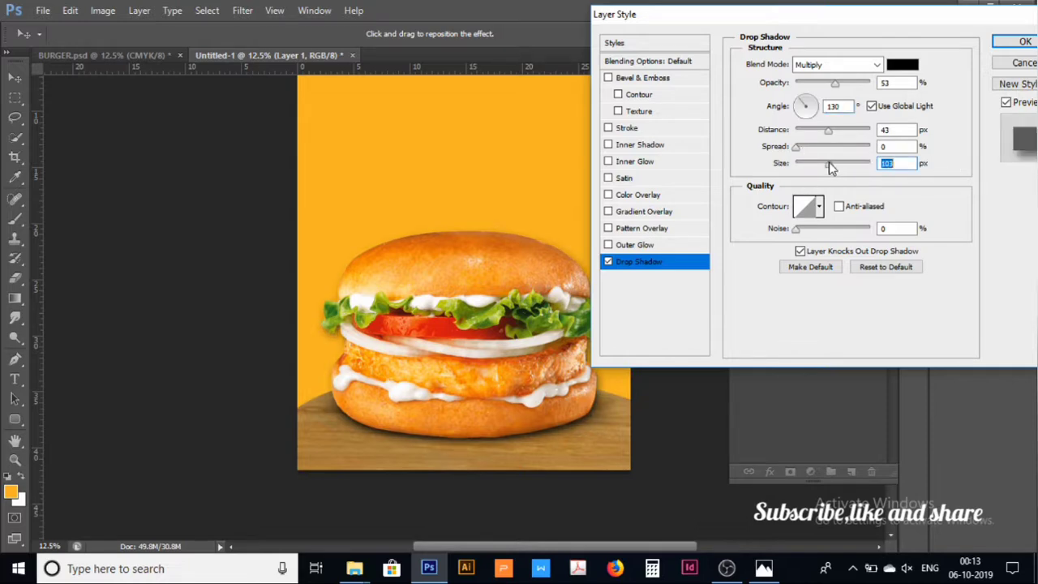
pyautogui.click(852, 171)
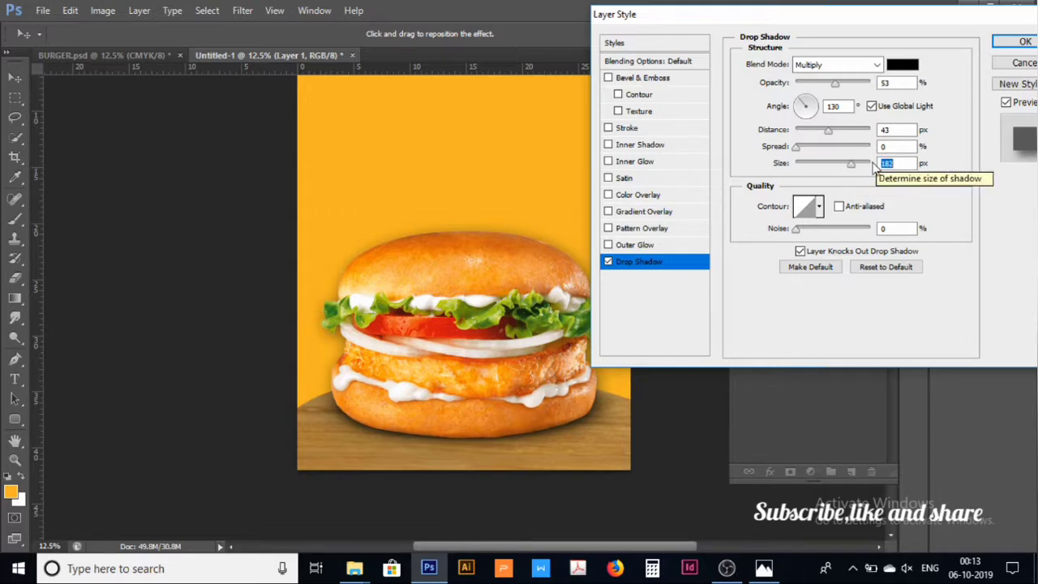
pyautogui.click(872, 167)
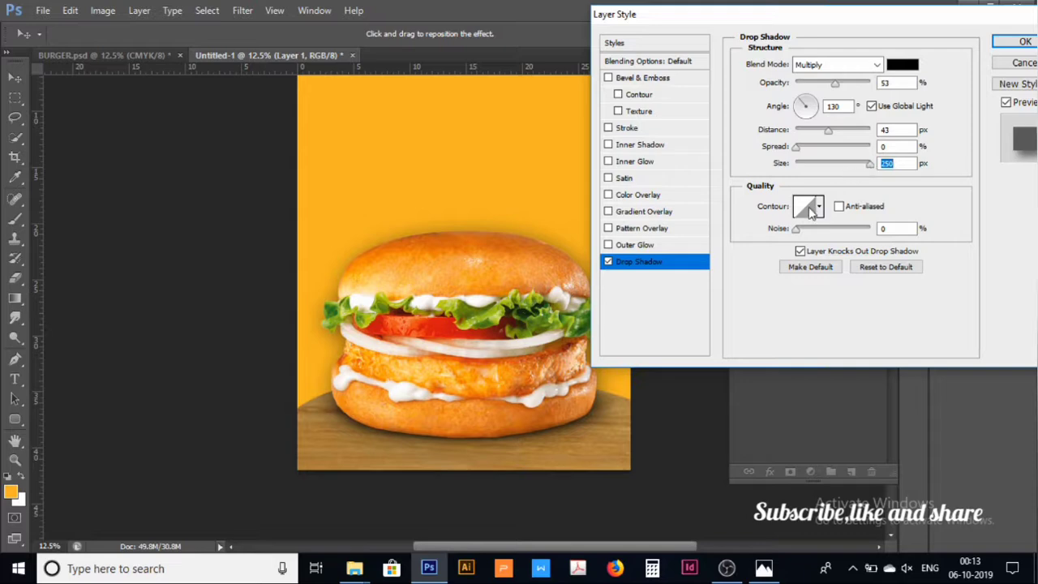
pyautogui.click(1020, 42)
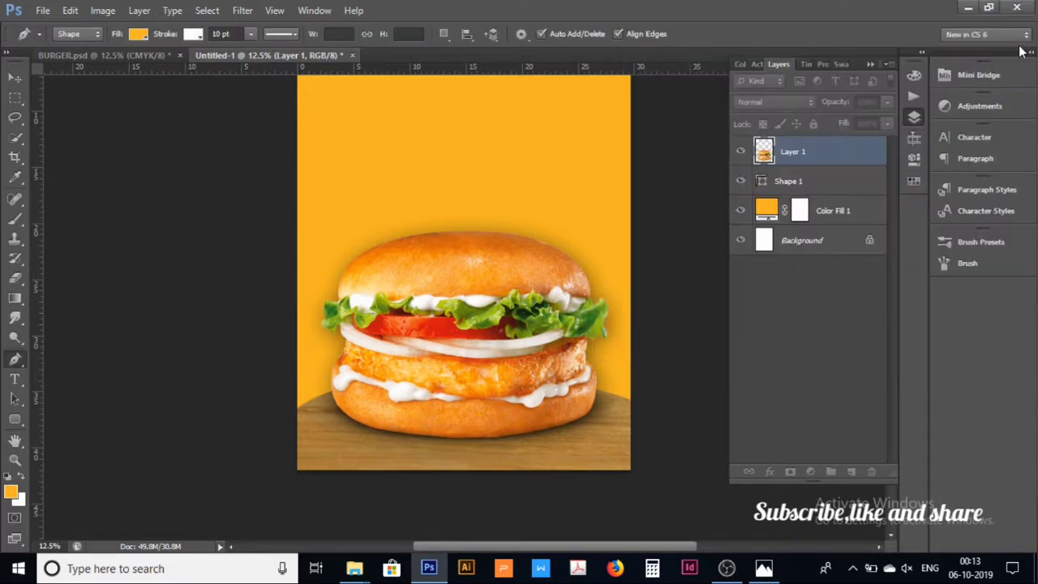
pyautogui.click(791, 312)
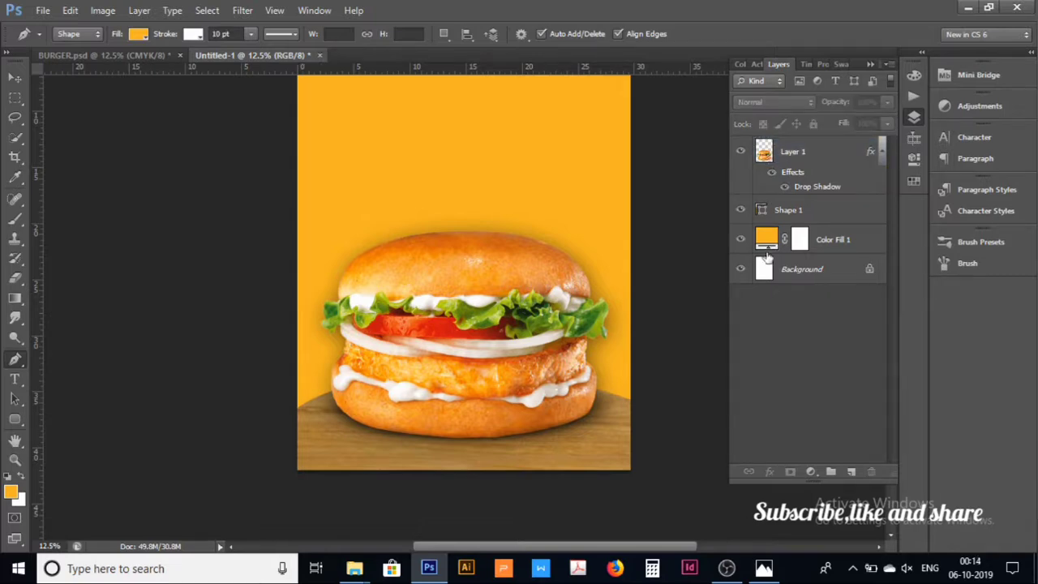
pyautogui.click(772, 174)
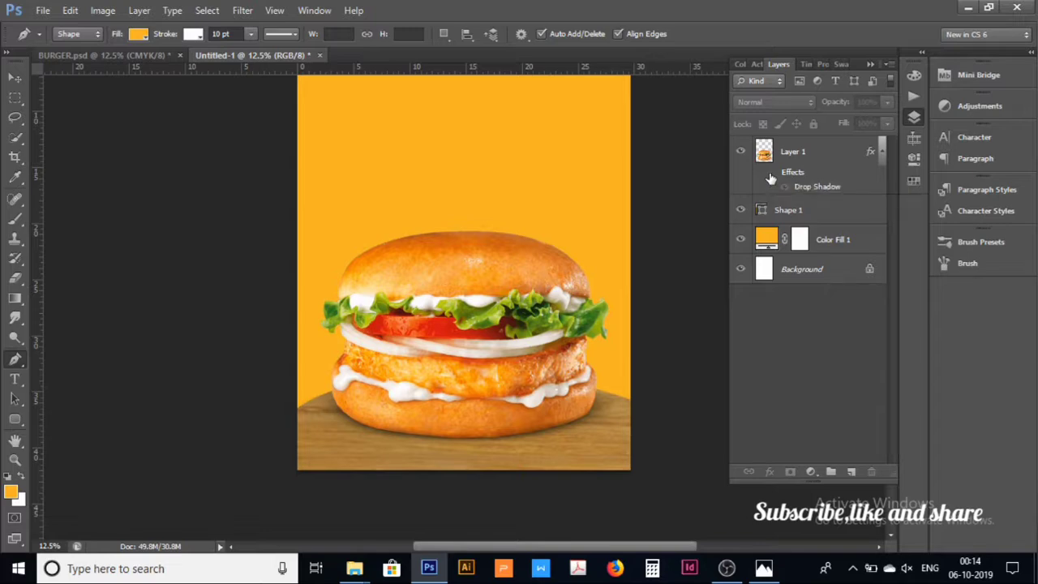
pyautogui.click(770, 175)
pyautogui.click(770, 175)
pyautogui.click(106, 54)
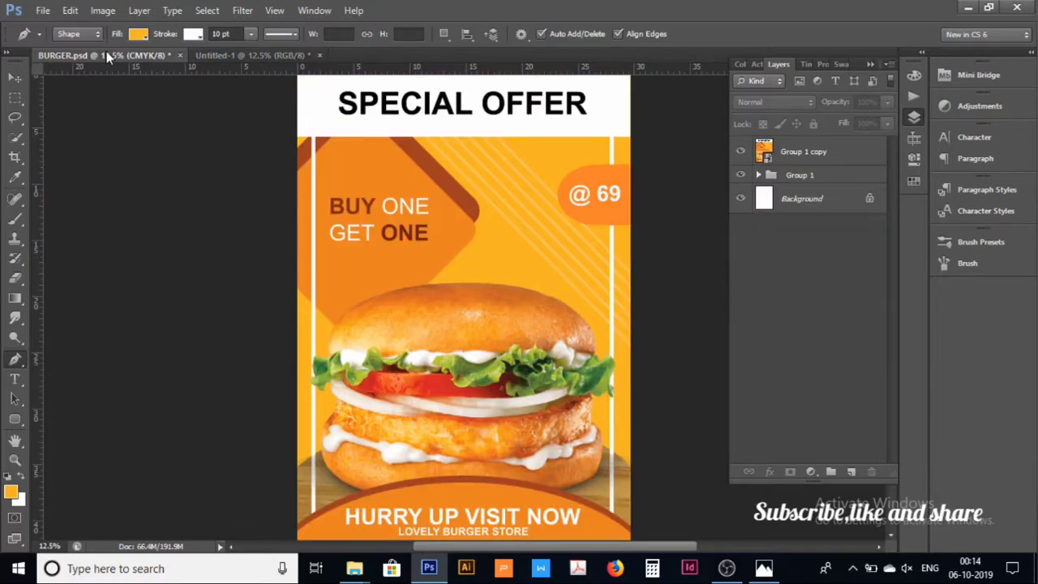
pyautogui.click(224, 55)
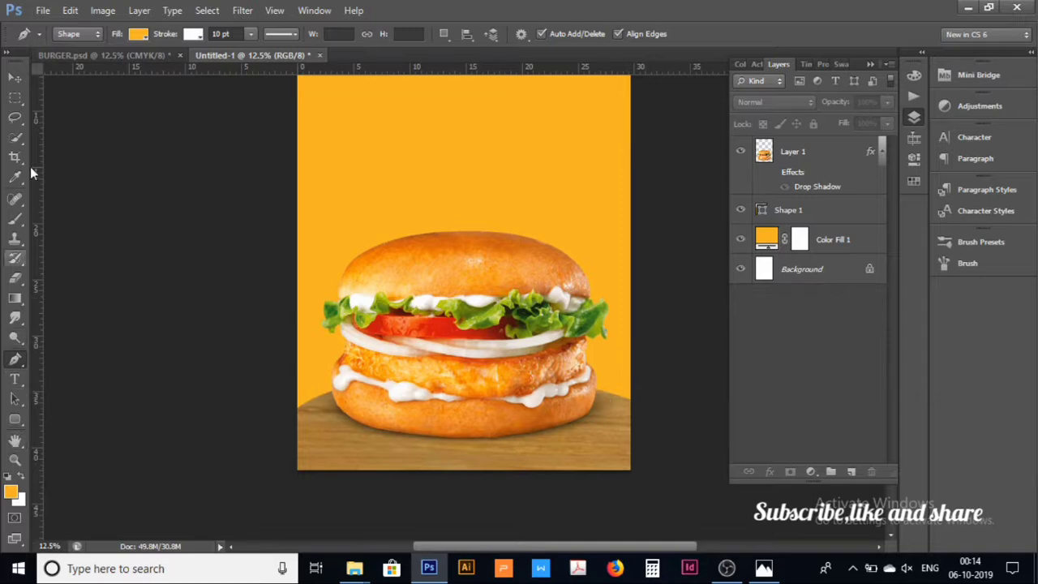
# Step: Select a soft round brush at 0% hardness with black as foreground colour
pyautogui.click(15, 221)
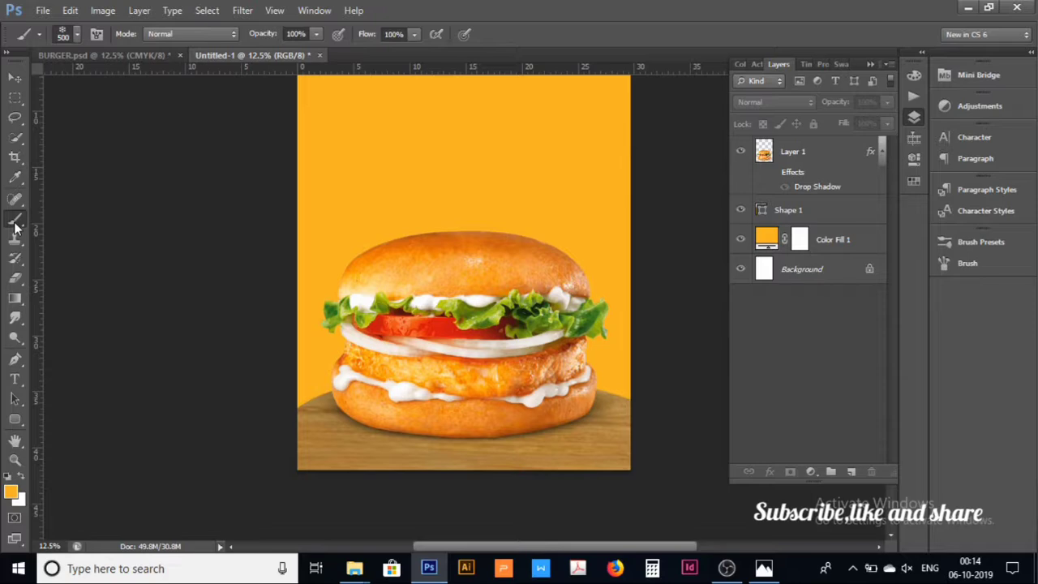
pyautogui.click(77, 36)
pyautogui.click(32, 151)
pyautogui.click(80, 151)
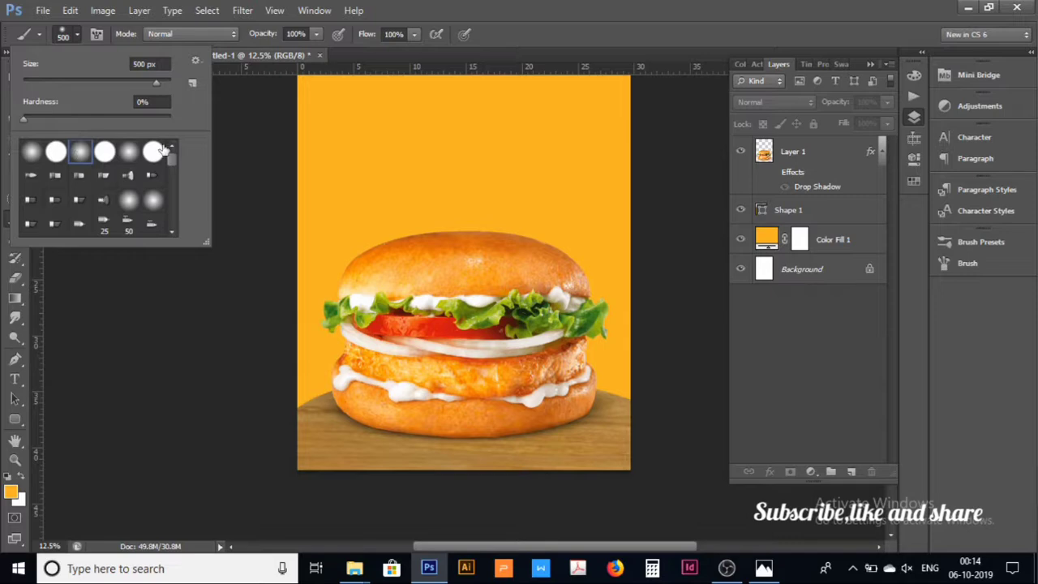
pyautogui.click(10, 491)
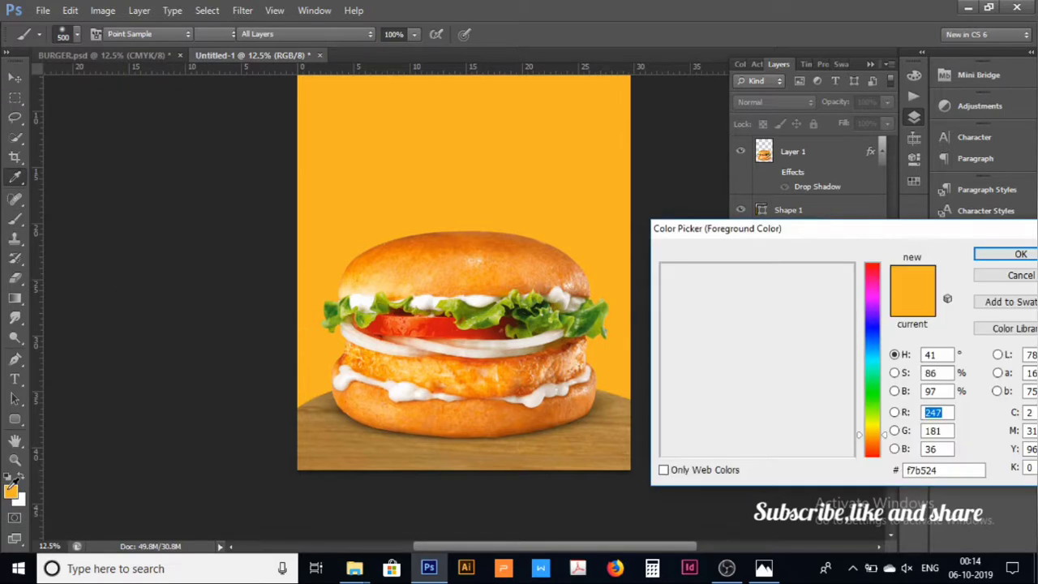
pyautogui.click(663, 455)
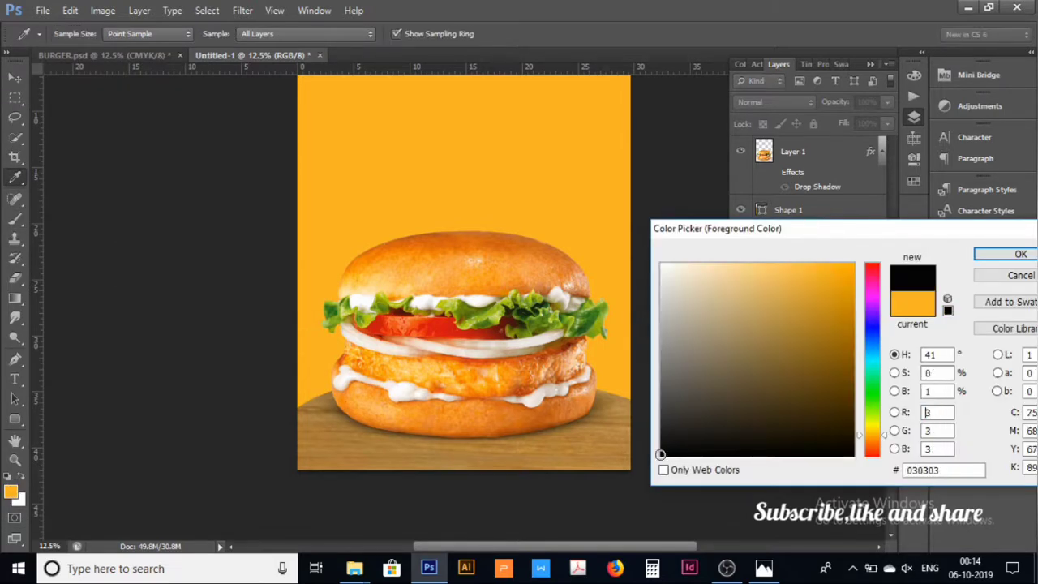
pyautogui.click(1019, 254)
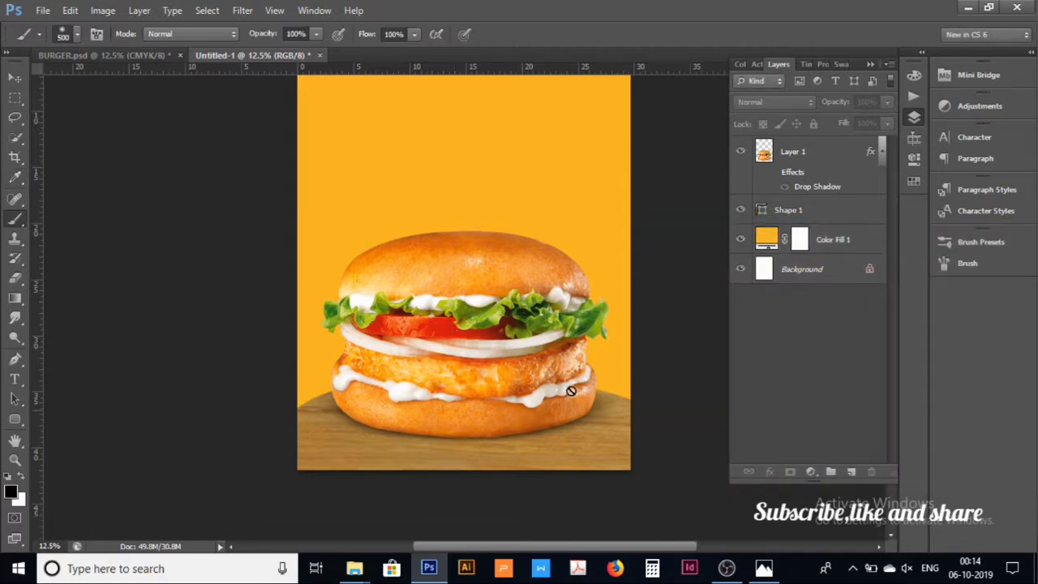
# Step: Paint a soft black dab on a new Layer 2 near the burger's lower left
pyautogui.click(851, 471)
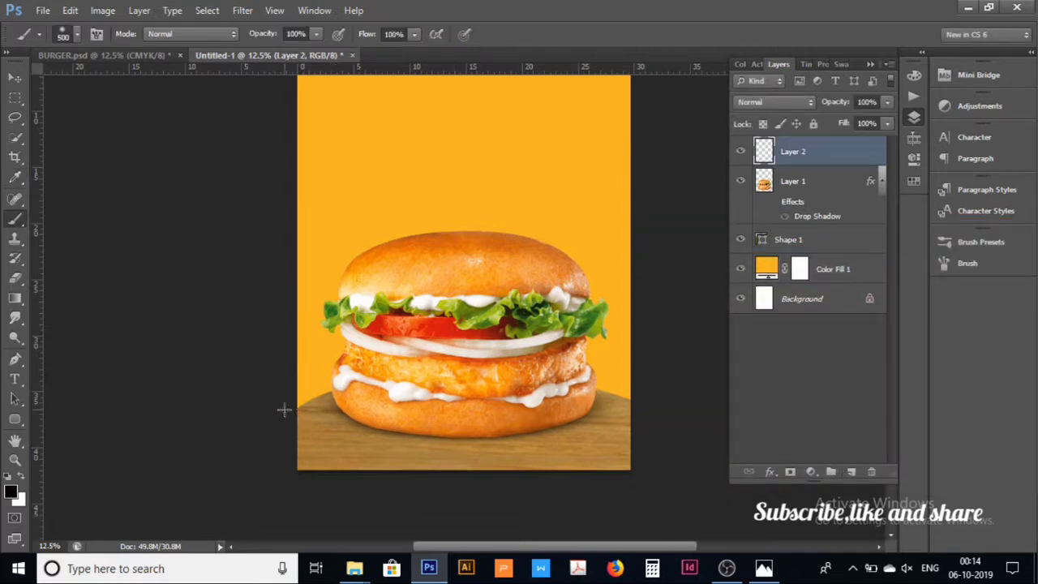
pyautogui.click(342, 430)
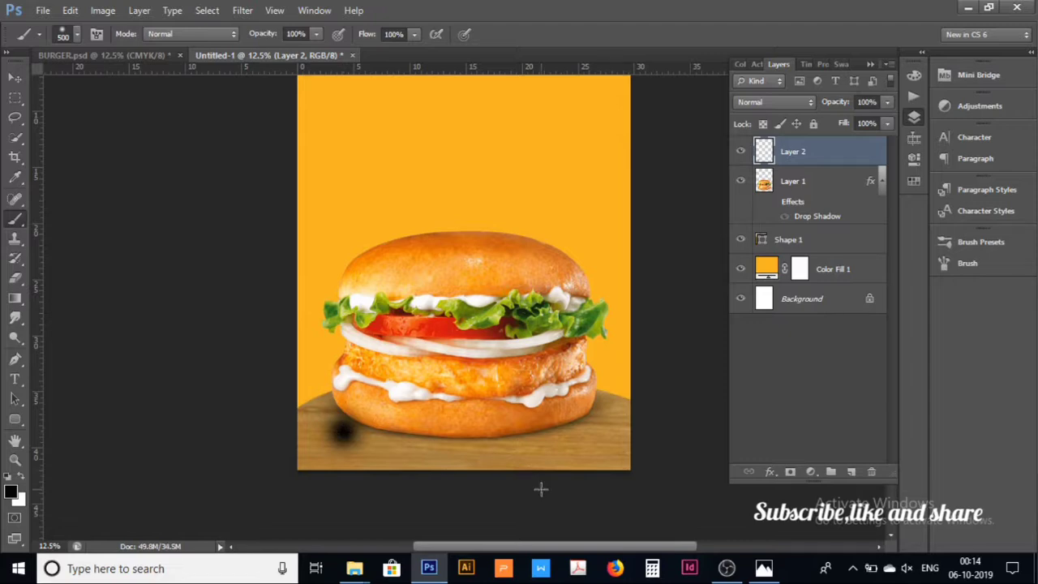
pyautogui.hotkey('ctrl', 't')
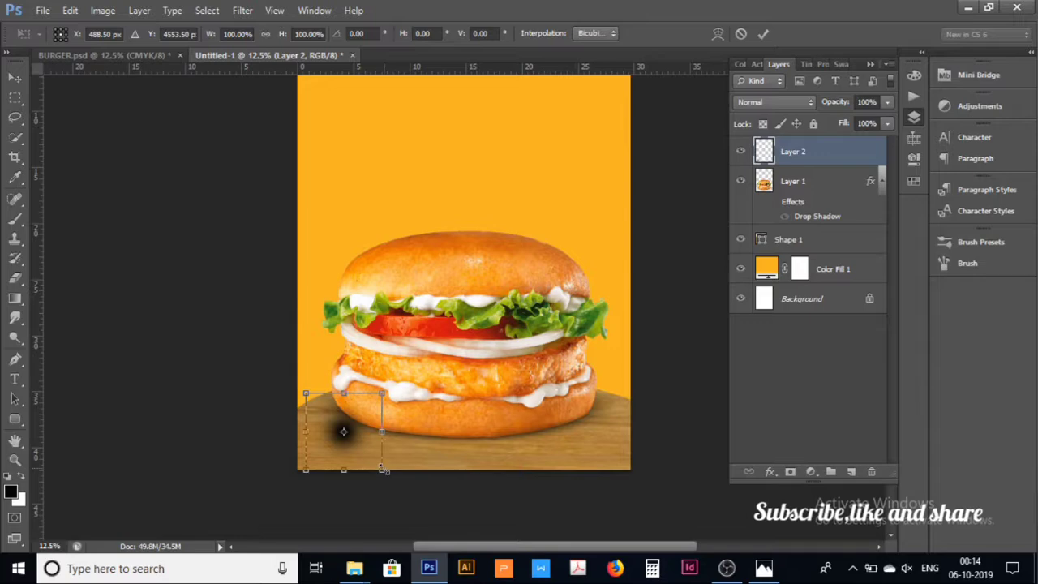
# Step: Enlarge the black dab and stretch it wide, centred under the burger
pyautogui.moveTo(383, 469); pyautogui.dragTo(414, 453)
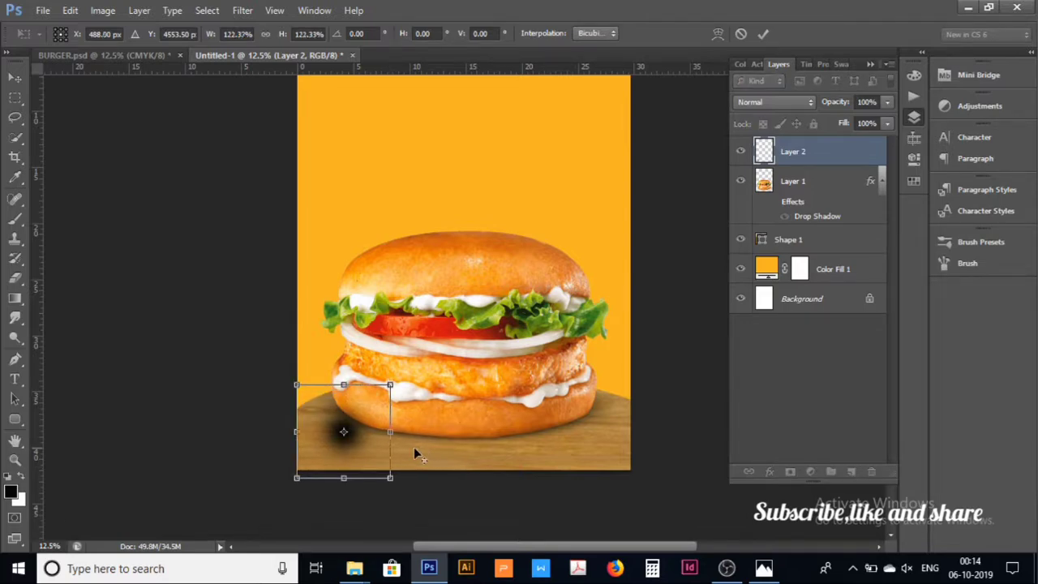
pyautogui.moveTo(392, 432); pyautogui.dragTo(615, 432)
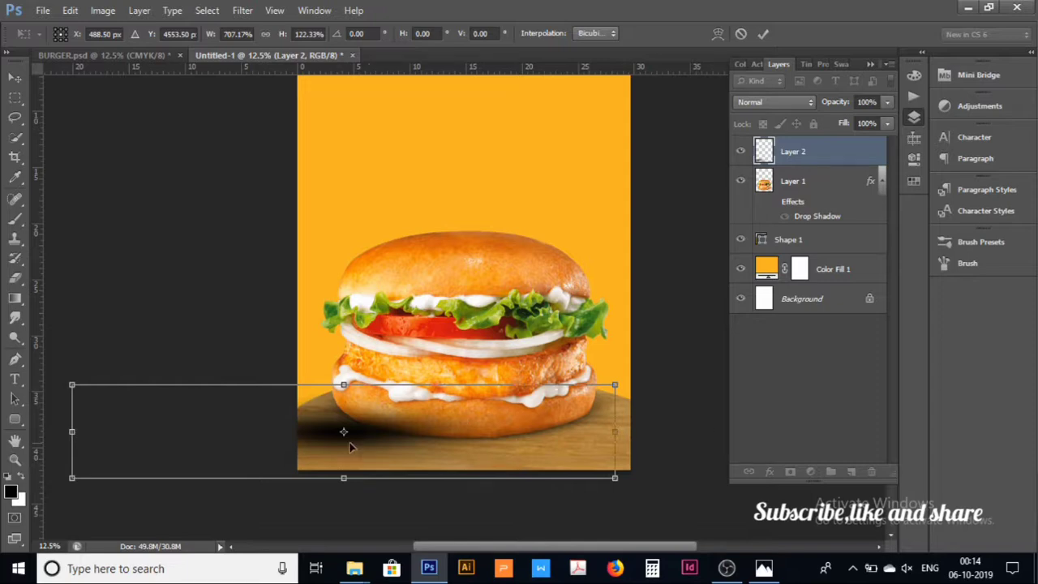
pyautogui.moveTo(350, 447); pyautogui.dragTo(451, 452)
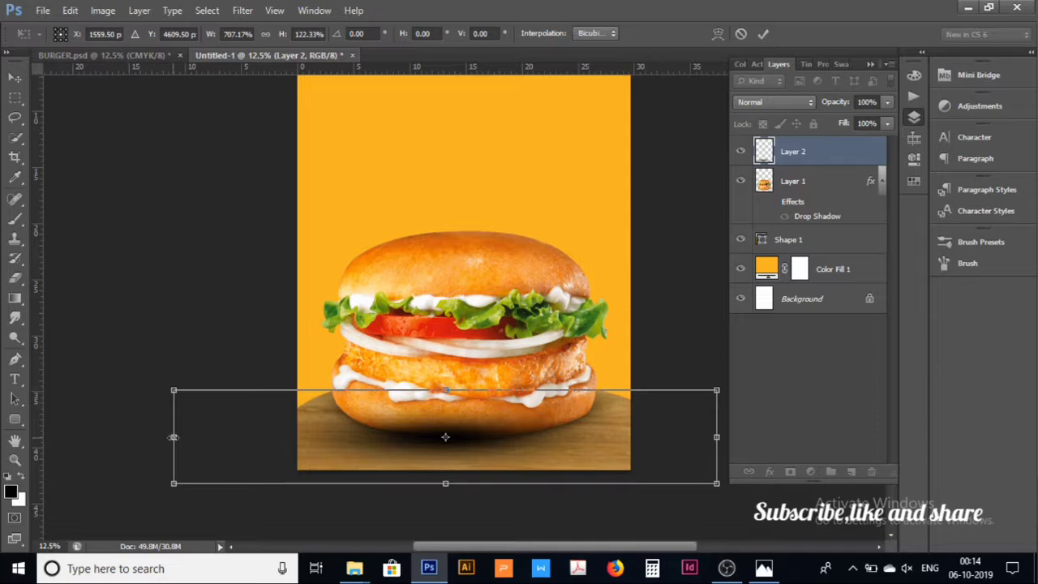
pyautogui.moveTo(174, 437); pyautogui.dragTo(40, 438)
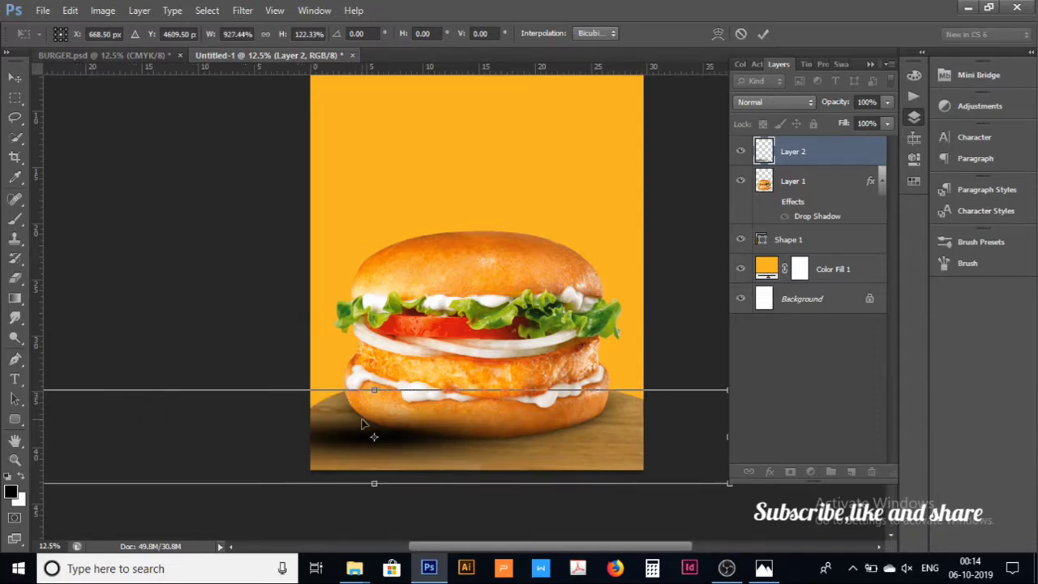
pyautogui.moveTo(346, 442); pyautogui.dragTo(448, 437)
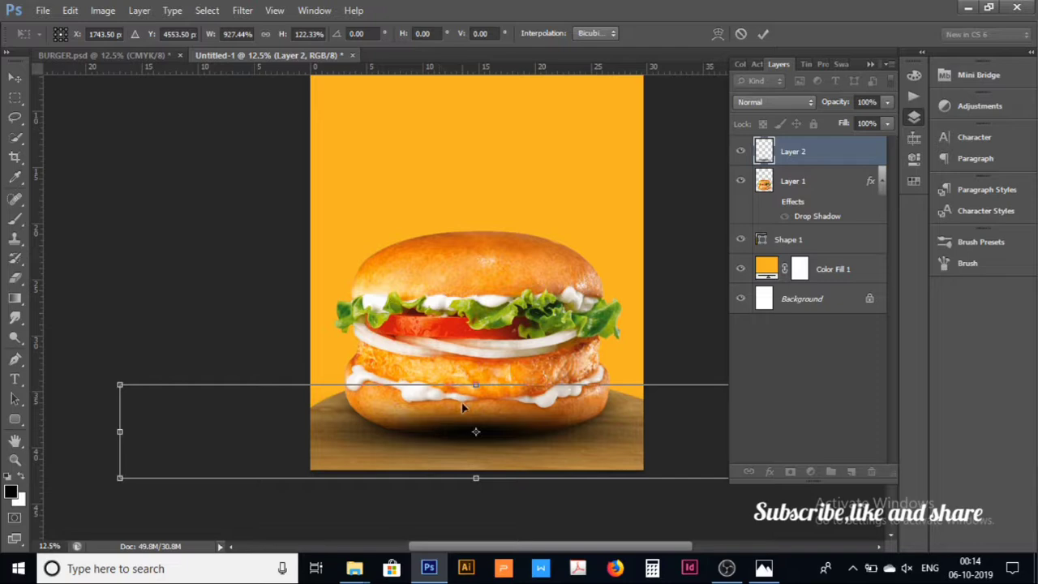
# Step: Make the shadow tall over the burger's base and move Layer 2 beneath the burger layer
pyautogui.moveTo(476, 384); pyautogui.dragTo(487, 233)
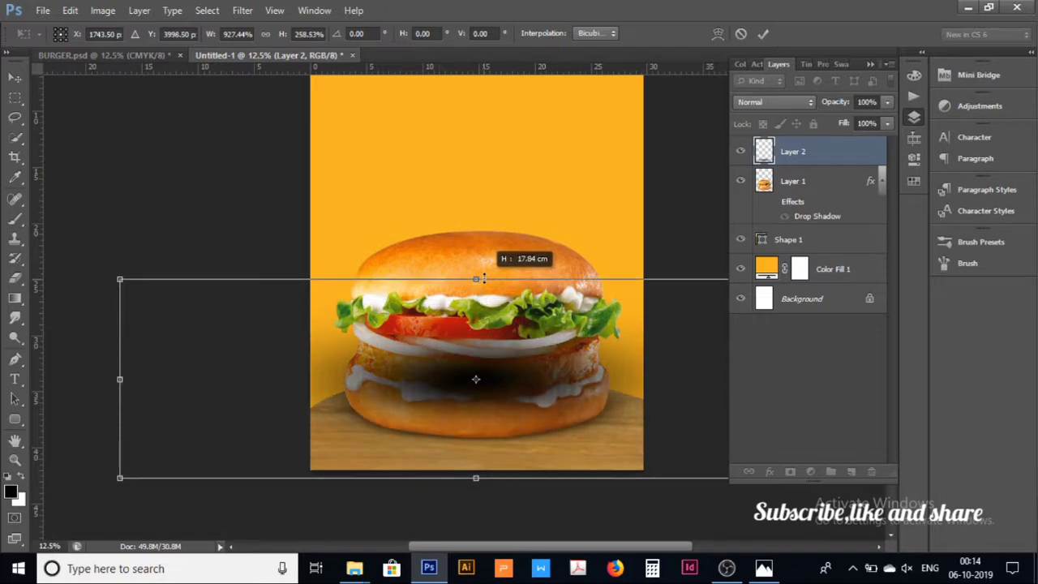
pyautogui.moveTo(491, 337); pyautogui.dragTo(477, 411)
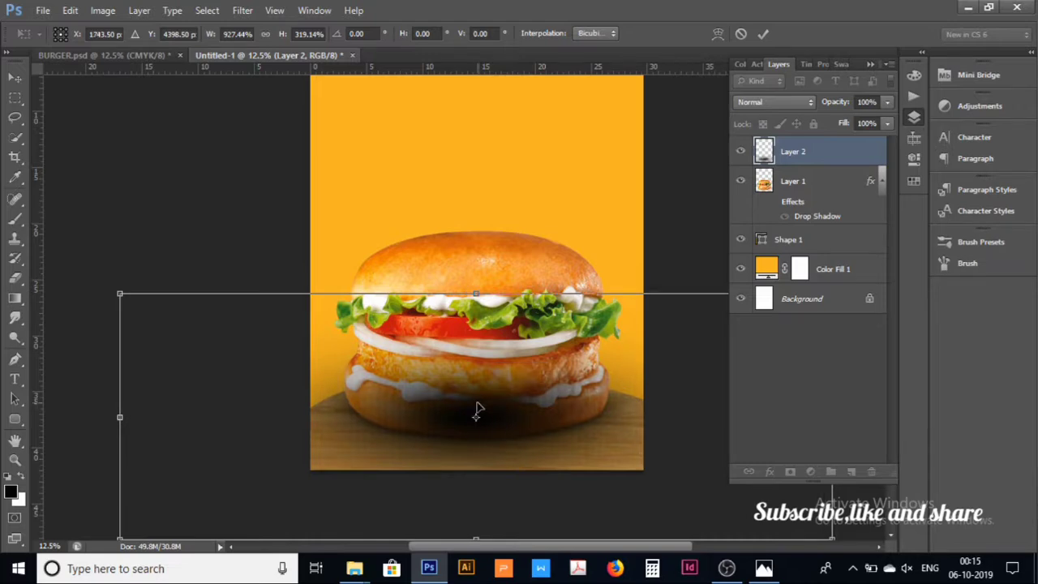
pyautogui.press('Return')
pyautogui.press('b')
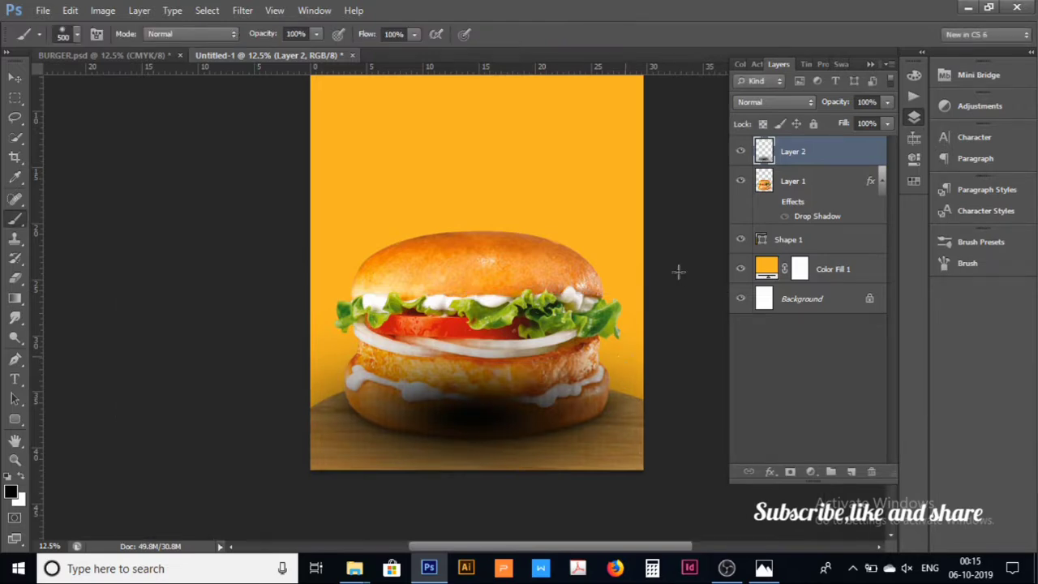
pyautogui.moveTo(819, 158); pyautogui.dragTo(811, 229)
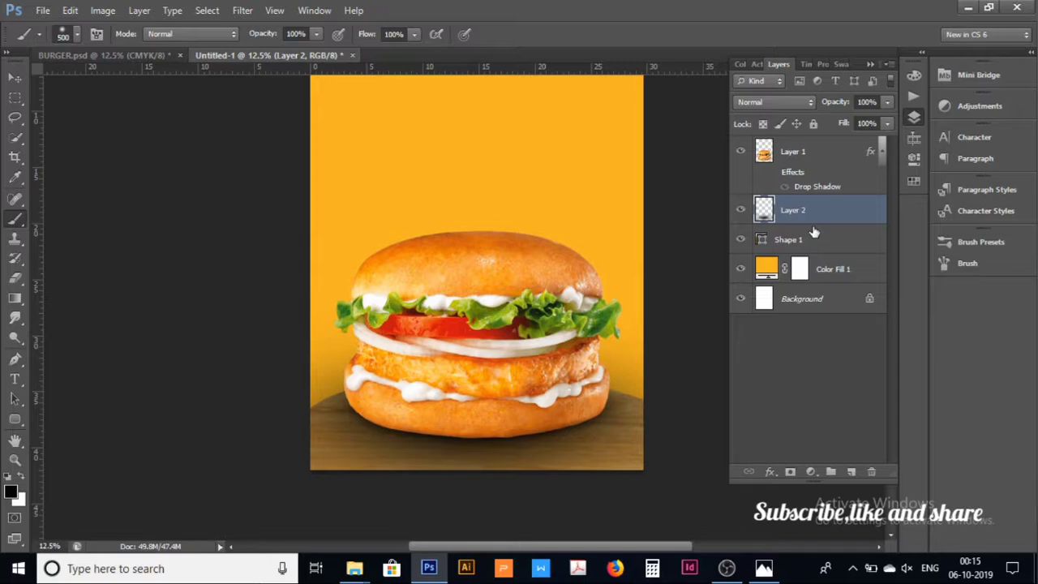
# Step: Blur Layer 2 with a 521.4-pixel Gaussian Blur to soften the shadow
pyautogui.click(814, 377)
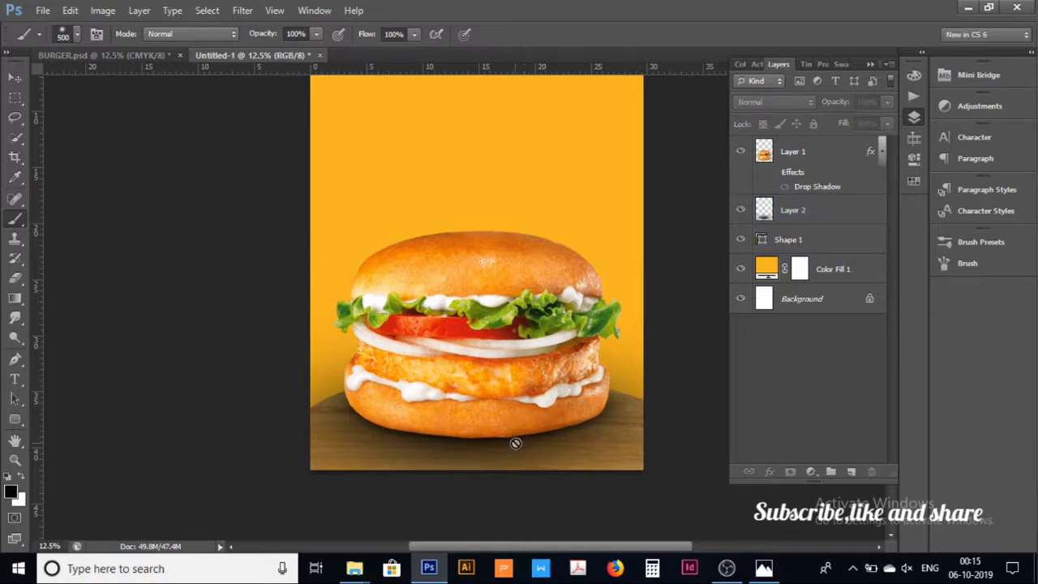
pyautogui.click(825, 212)
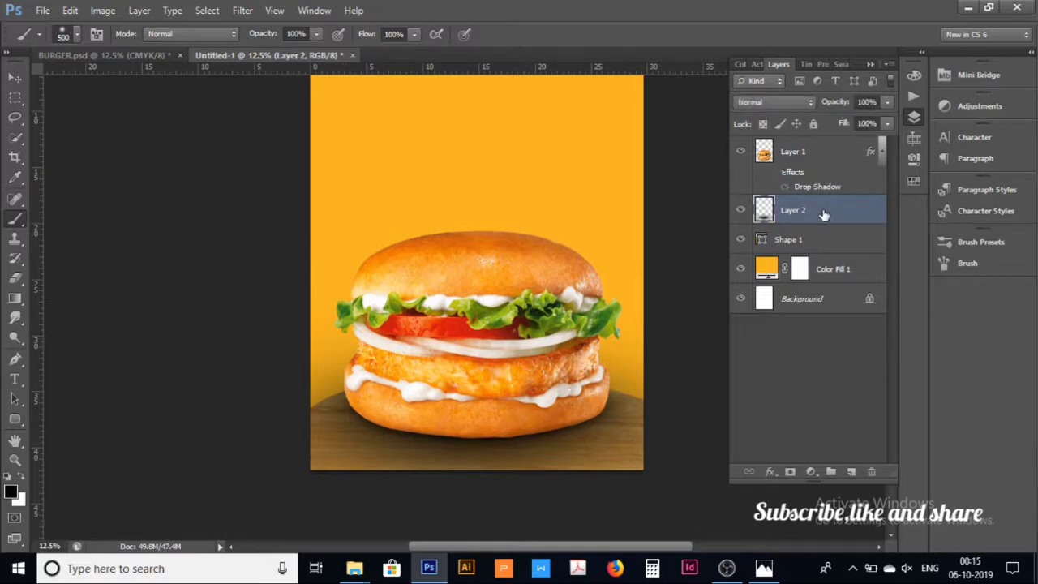
pyautogui.click(241, 10)
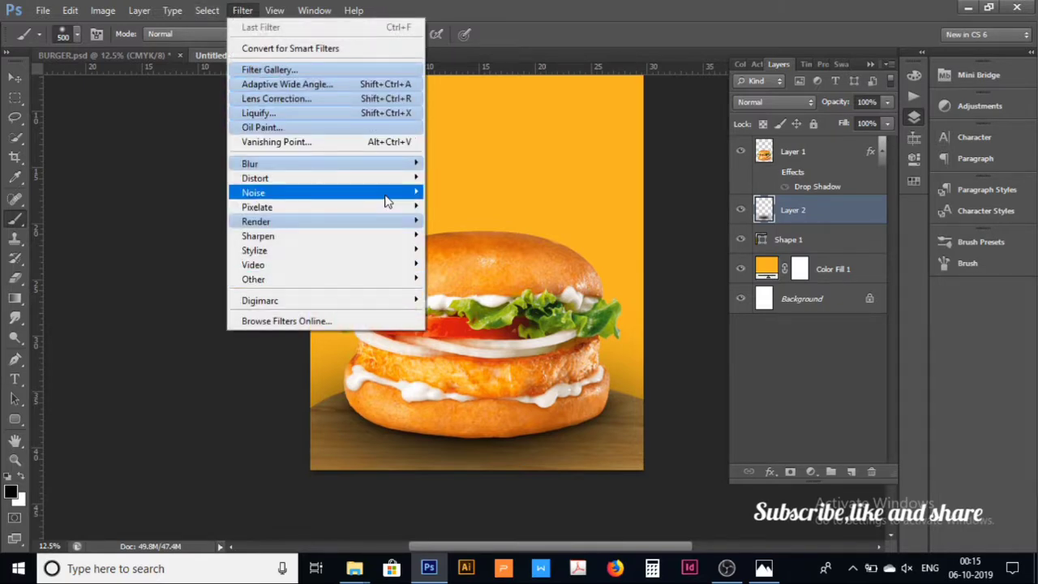
pyautogui.moveTo(249, 164)
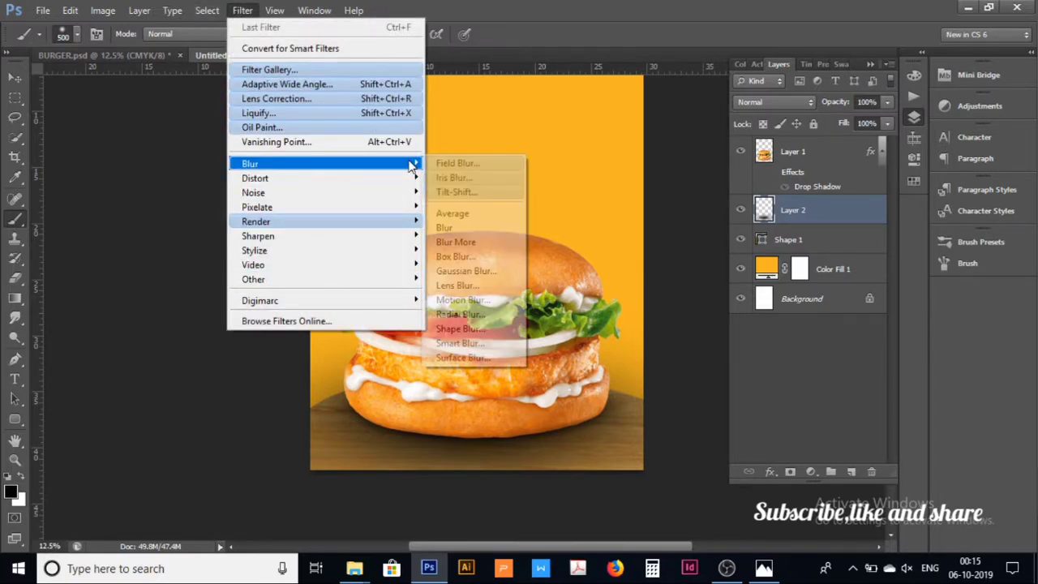
pyautogui.click(467, 270)
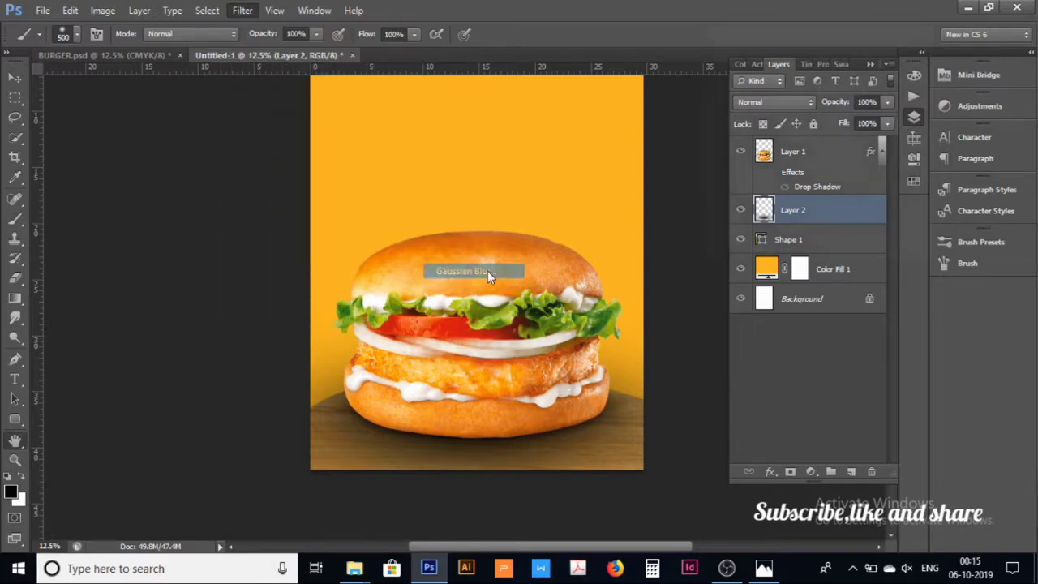
pyautogui.moveTo(843, 256); pyautogui.dragTo(849, 257)
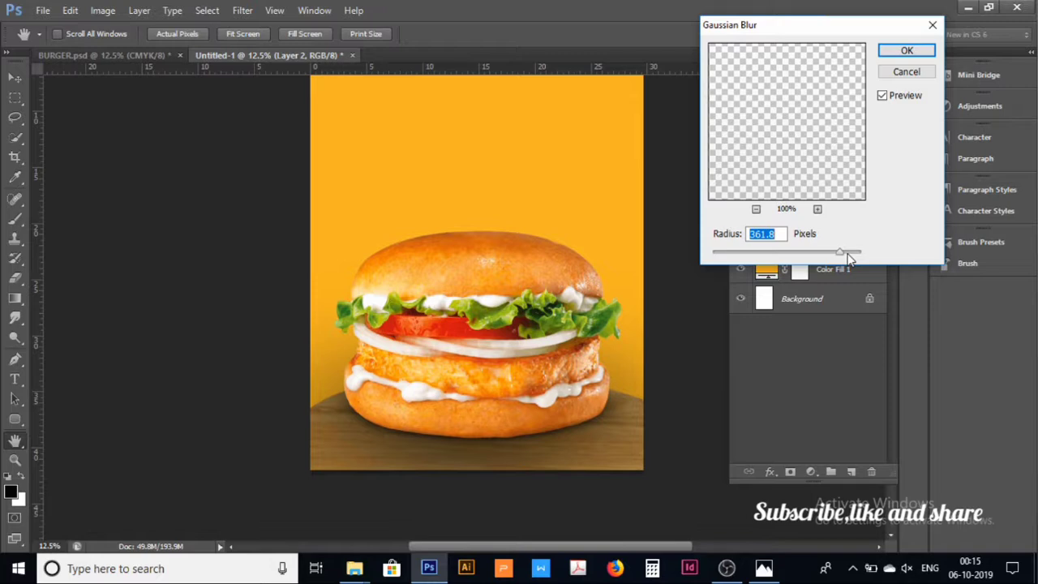
pyautogui.moveTo(836, 258); pyautogui.dragTo(844, 257)
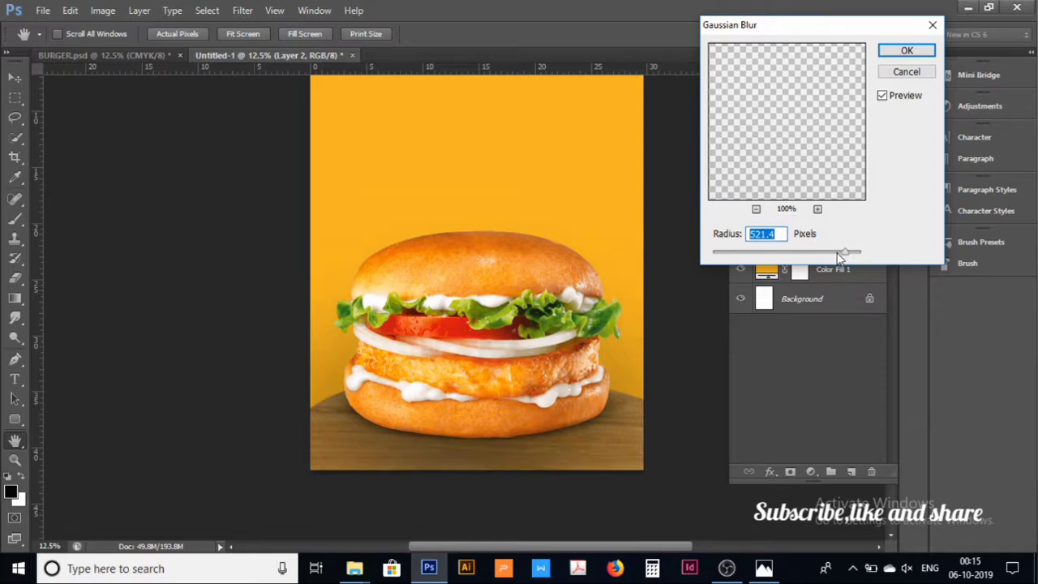
pyautogui.click(907, 51)
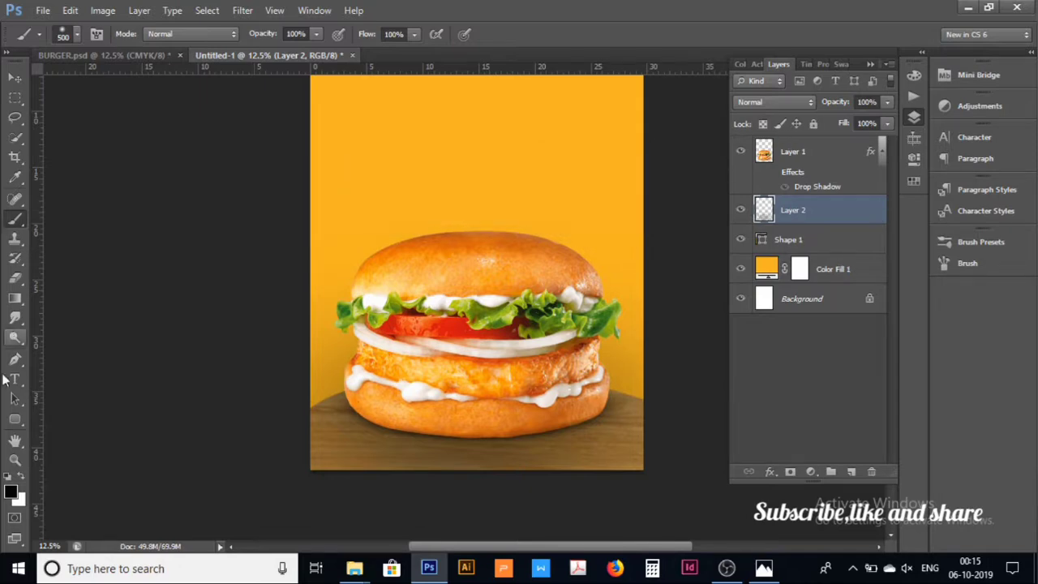
# Step: Draw a long thin black ellipse near the burger top with no stroke
pyautogui.click(15, 419)
pyautogui.rightClick(15, 419)
pyautogui.click(58, 446)
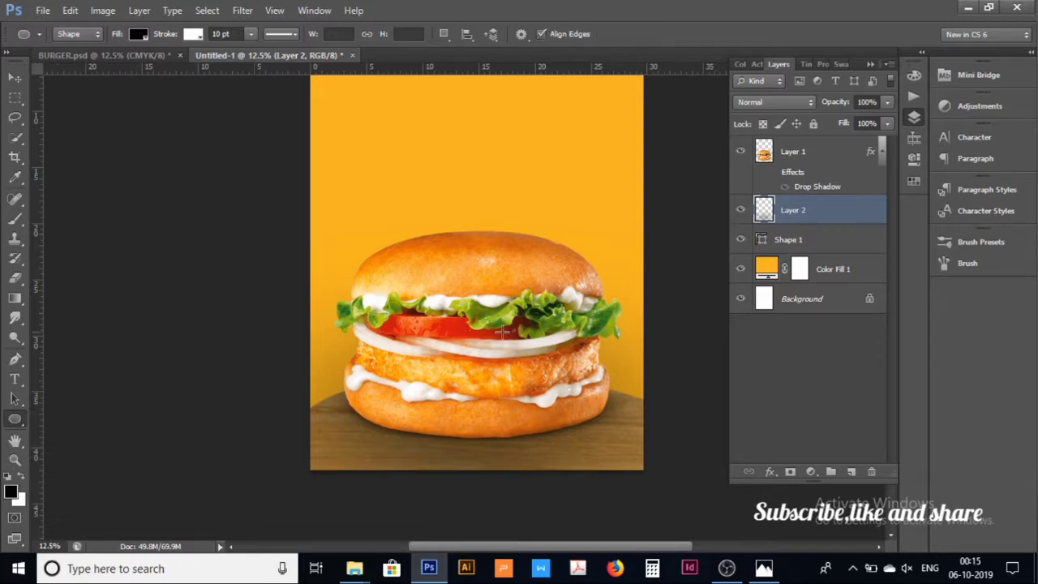
pyautogui.moveTo(401, 264); pyautogui.dragTo(525, 262)
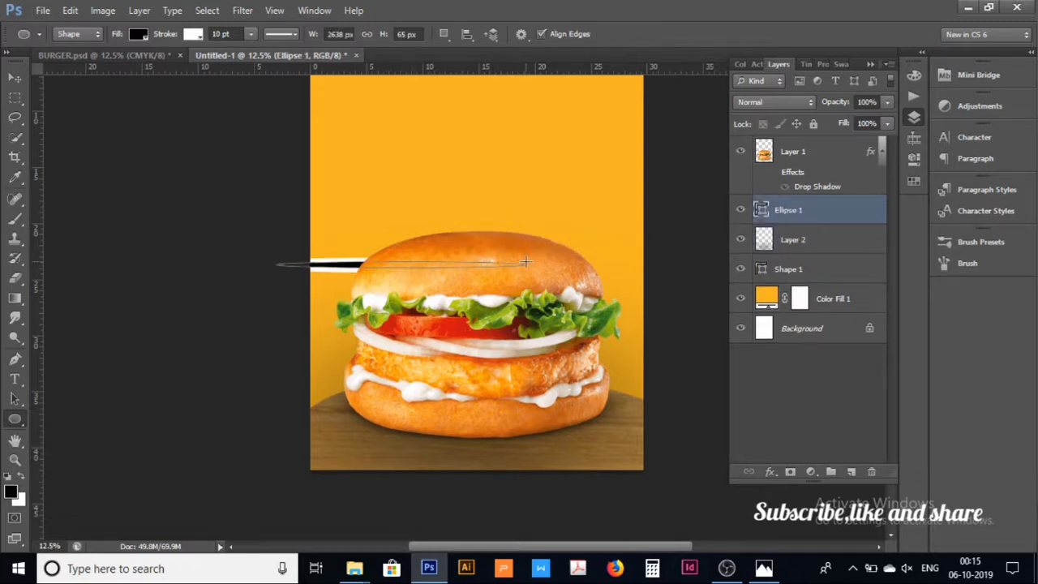
pyautogui.click(192, 35)
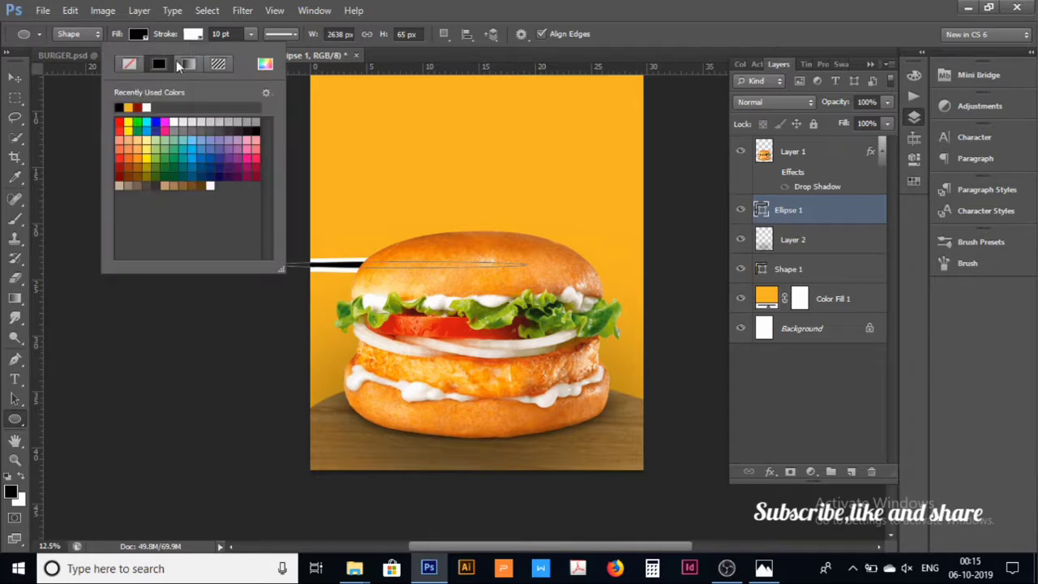
pyautogui.click(129, 64)
# Step: Move the thin ellipse to the canvas top and choose Gaussian Blur for it
pyautogui.click(14, 78)
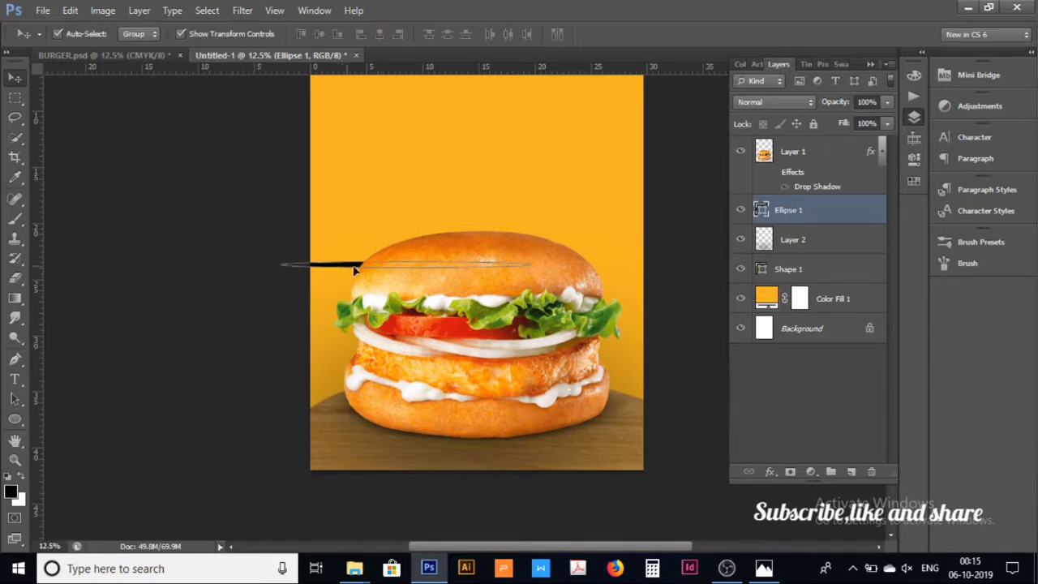
pyautogui.moveTo(348, 270); pyautogui.dragTo(408, 152)
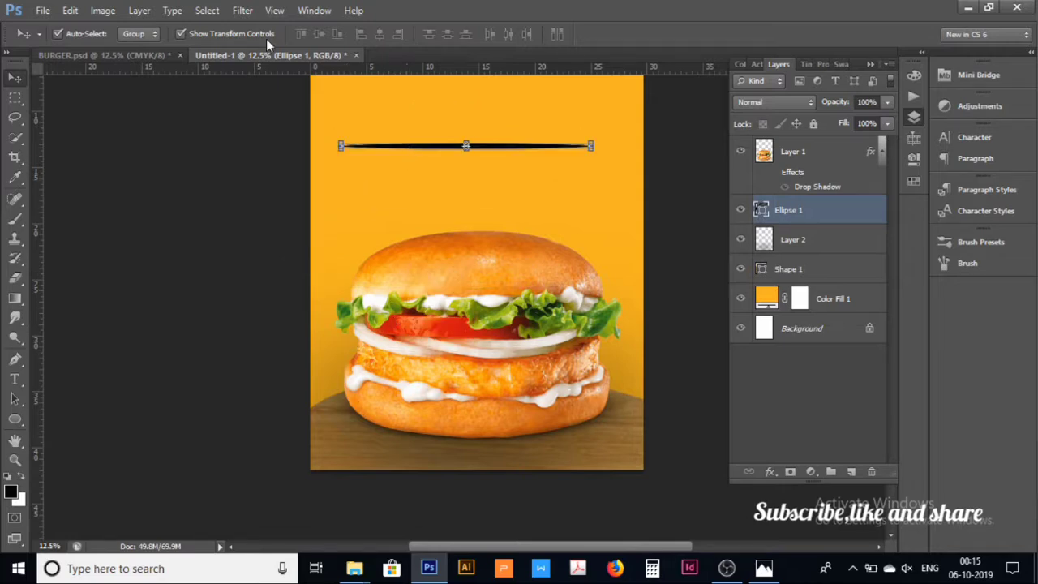
pyautogui.click(242, 10)
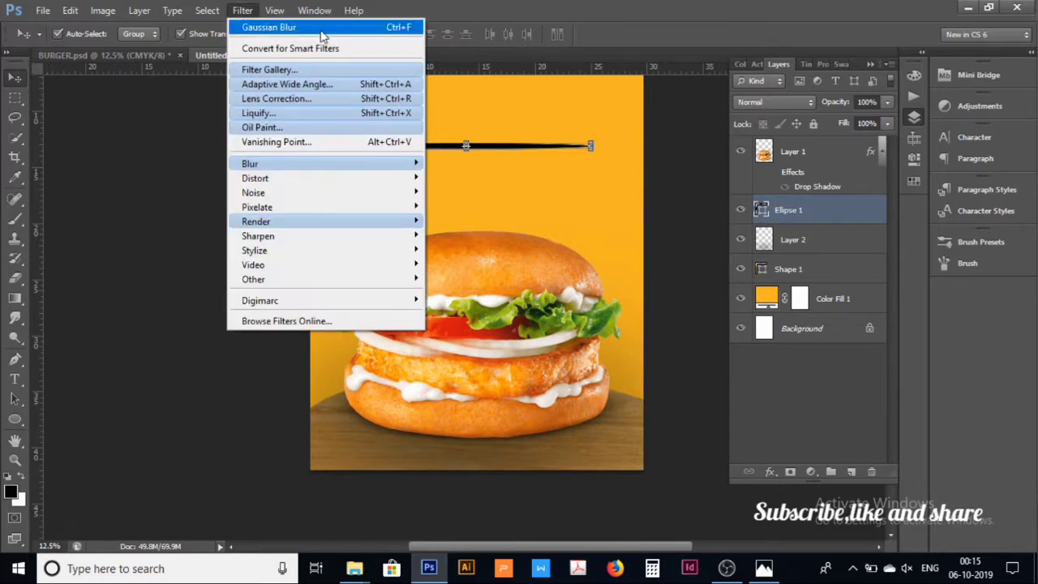
pyautogui.moveTo(250, 164)
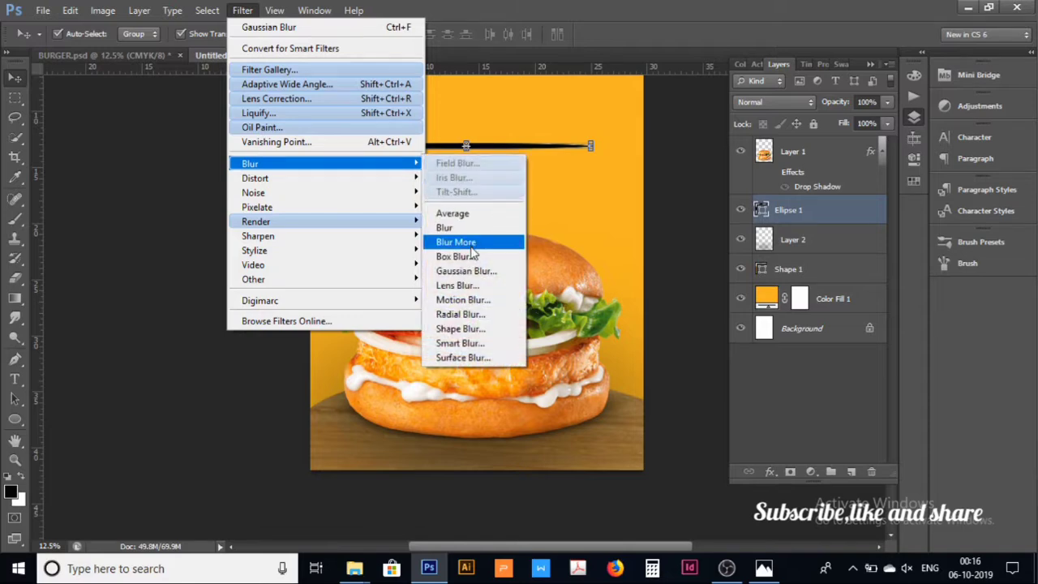
pyautogui.click(472, 276)
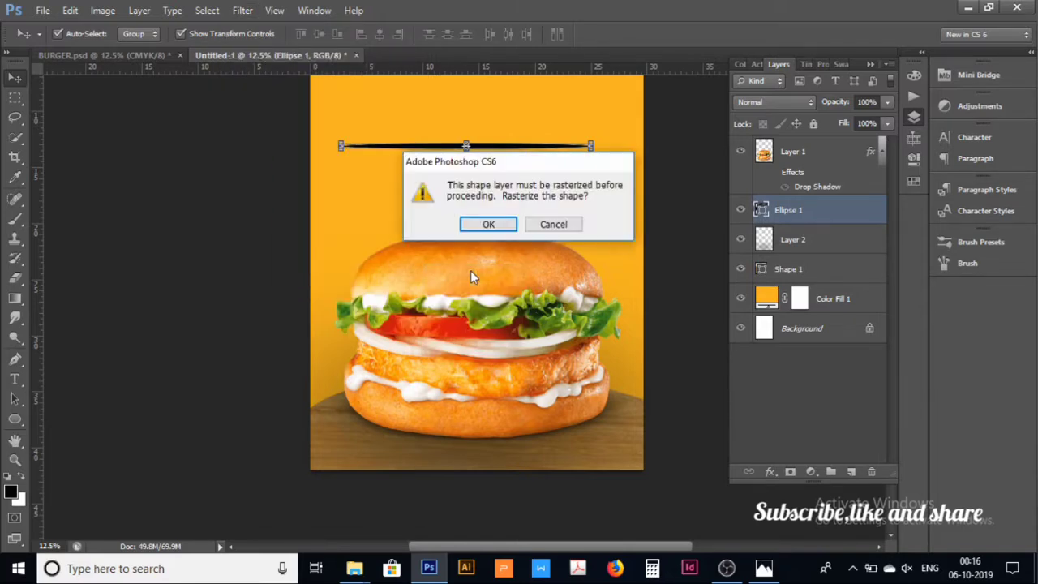
# Step: Rasterize Ellipse 1 and blur it with a 74.9-pixel Gaussian radius
pyautogui.click(493, 225)
pyautogui.moveTo(813, 257)
pyautogui.mouseDown()
pyautogui.moveTo(849, 256)
pyautogui.moveTo(775, 256)
pyautogui.moveTo(811, 256)
pyautogui.moveTo(802, 257)
pyautogui.mouseUp()
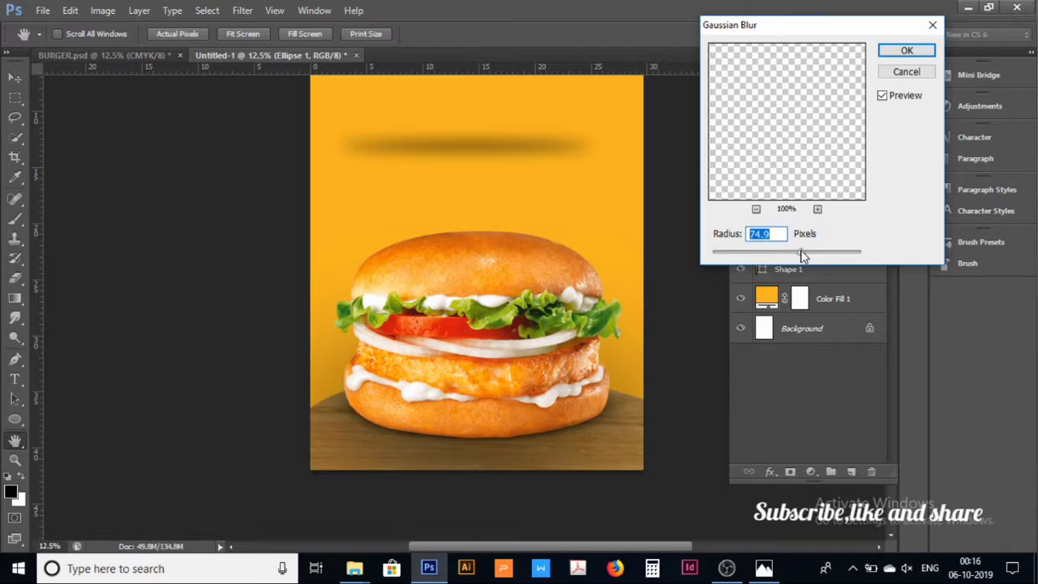
pyautogui.click(907, 50)
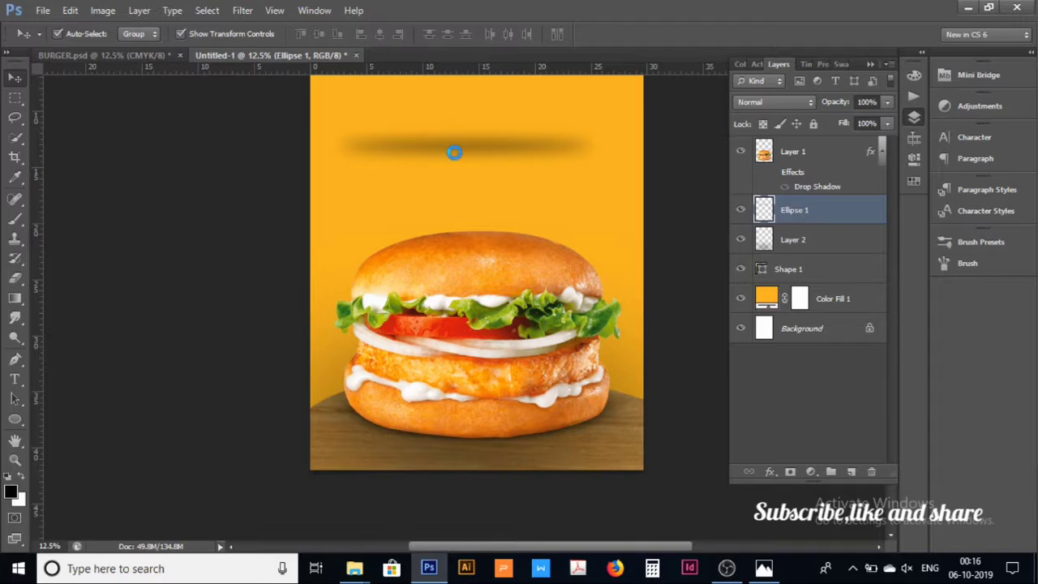
# Step: Move the blurred ellipse shadow down beneath the burger
pyautogui.moveTo(531, 150); pyautogui.dragTo(532, 430)
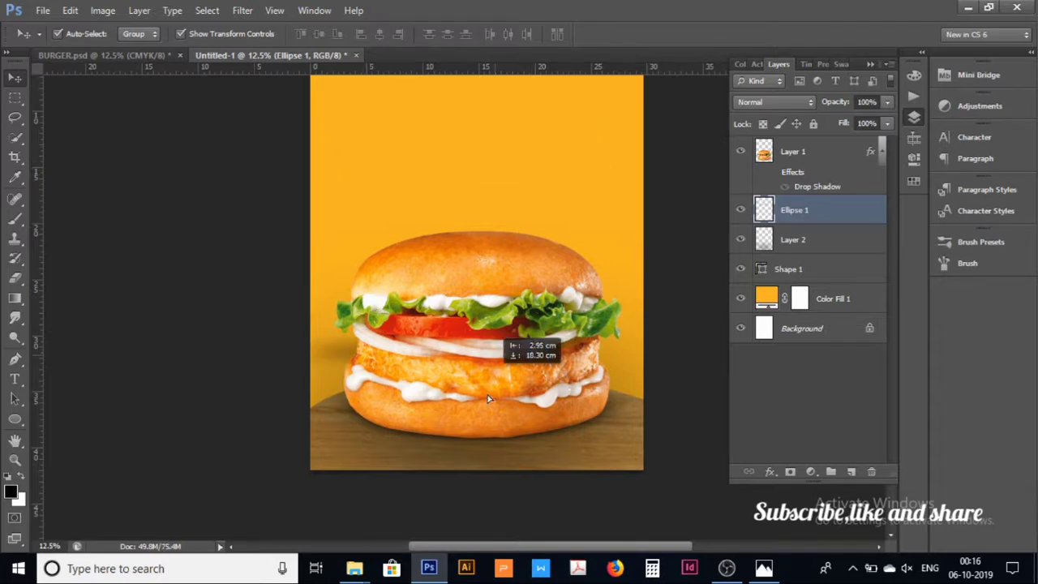
pyautogui.moveTo(532, 430); pyautogui.dragTo(535, 433)
pyautogui.click(777, 421)
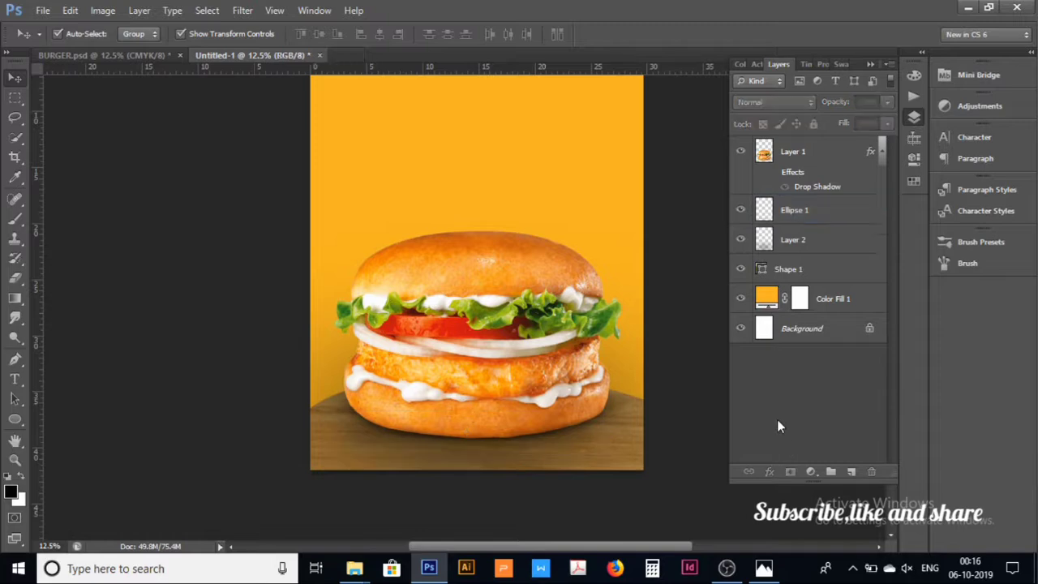
pyautogui.click(531, 439)
# Step: Stretch the shadow to about 119% width and 370% height under the burger
pyautogui.hotkey('ctrl', 't')
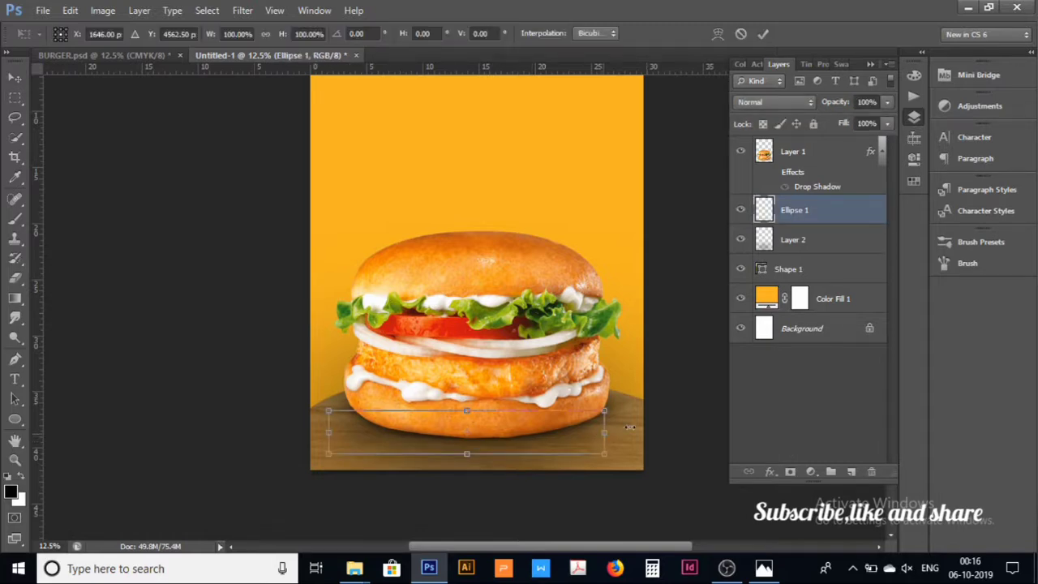
pyautogui.moveTo(629, 427); pyautogui.dragTo(681, 428)
pyautogui.moveTo(613, 434); pyautogui.dragTo(593, 432)
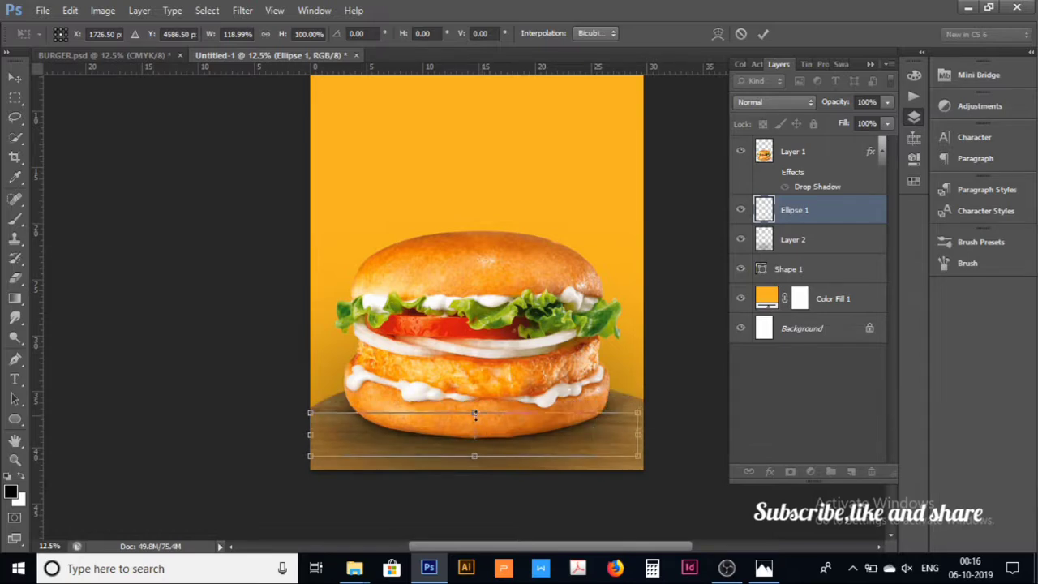
pyautogui.moveTo(474, 412); pyautogui.dragTo(474, 294)
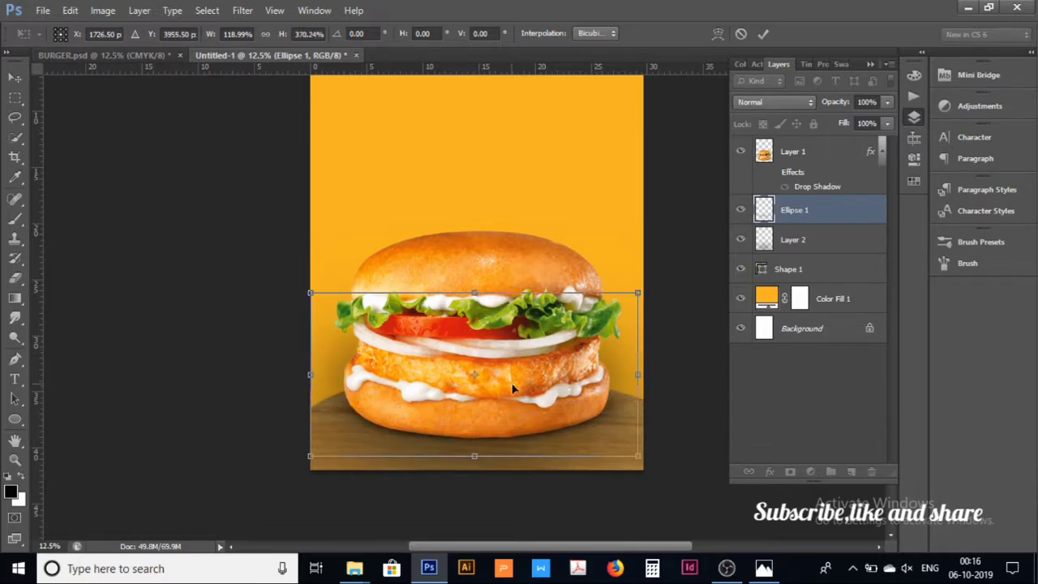
pyautogui.moveTo(615, 366); pyautogui.dragTo(613, 421)
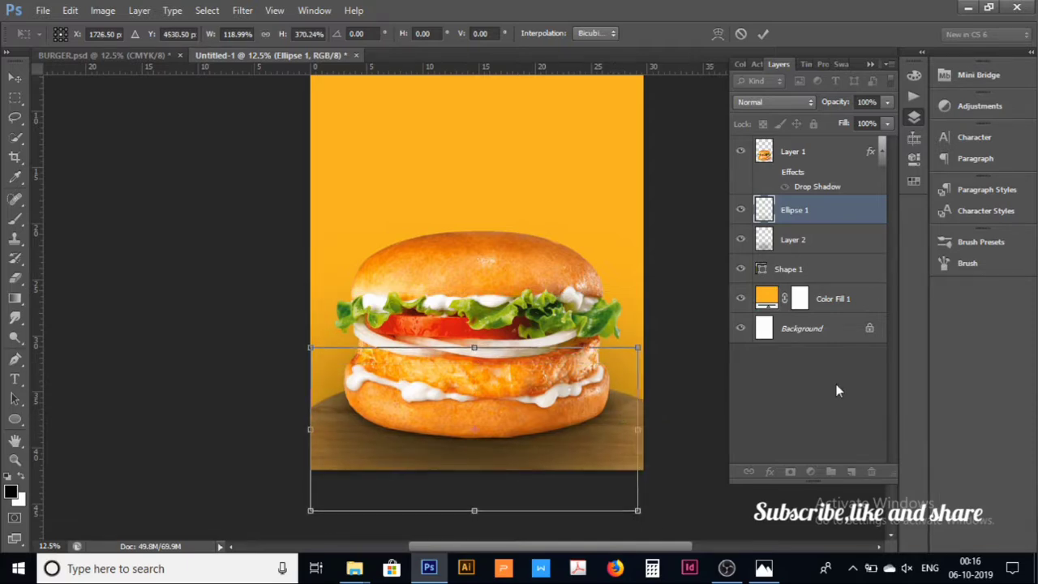
pyautogui.moveTo(563, 464); pyautogui.dragTo(558, 428)
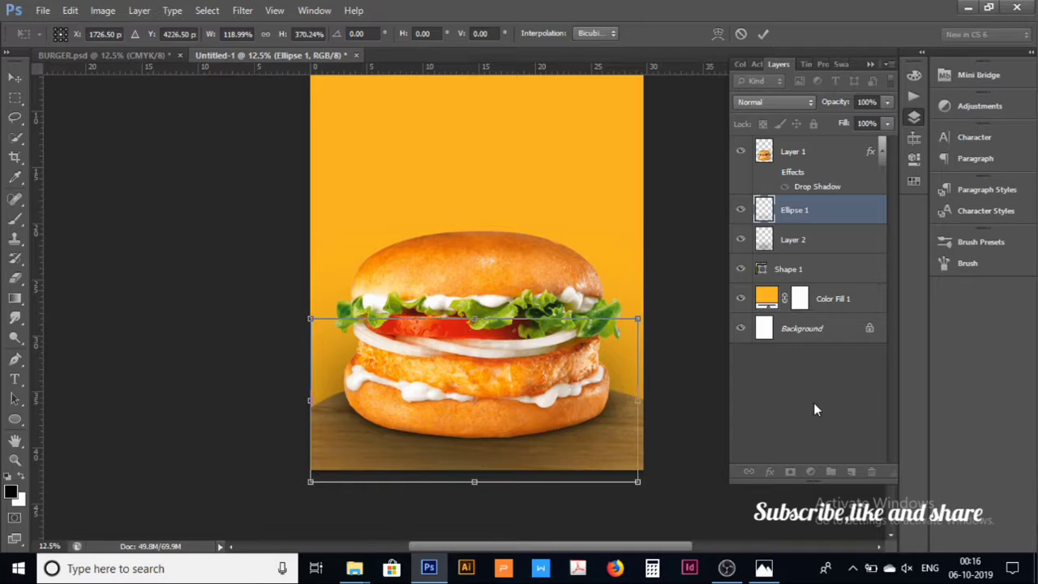
pyautogui.press('Return')
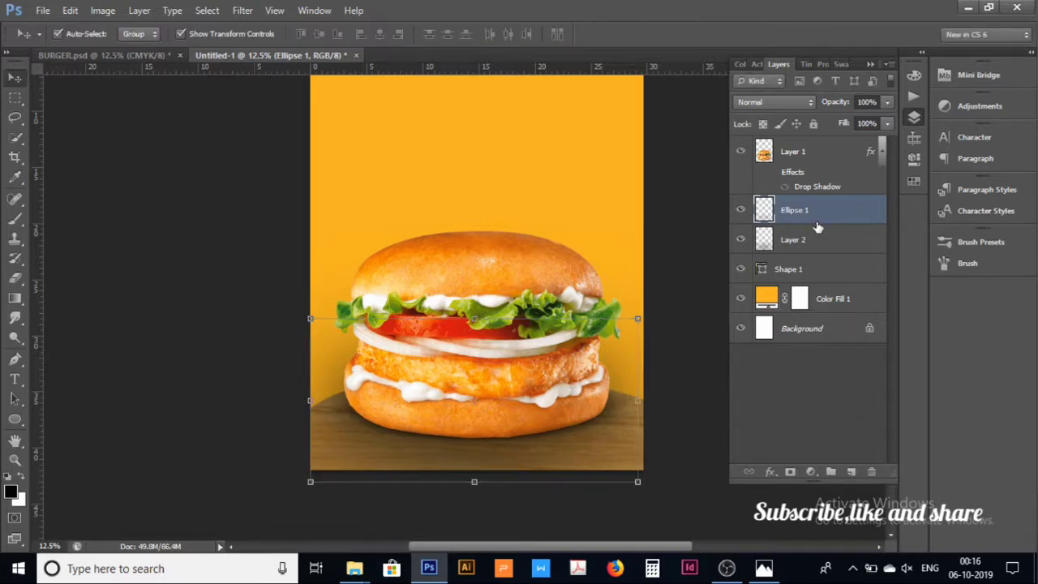
# Step: Delete the Ellipse 1 layer and select the Shape 1 wooden table layer
pyautogui.press('Delete')
pyautogui.click(794, 409)
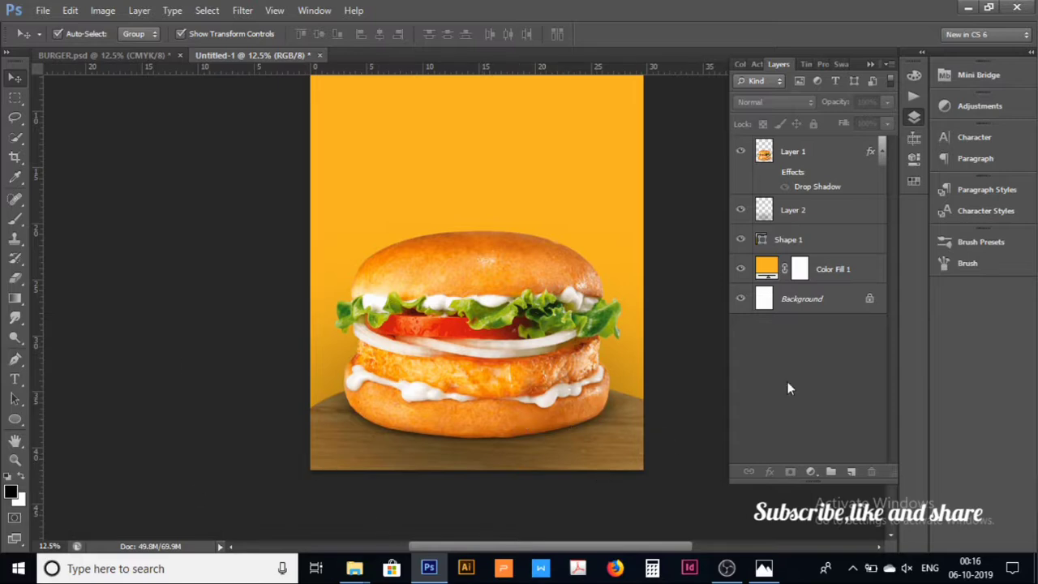
pyautogui.click(824, 245)
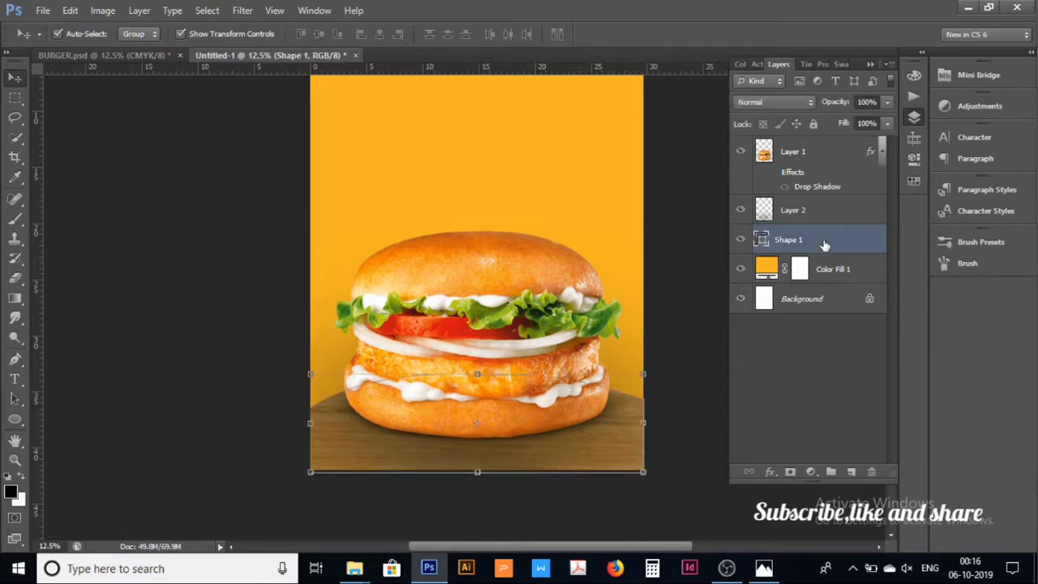
pyautogui.hotkey('ctrl', 'j')
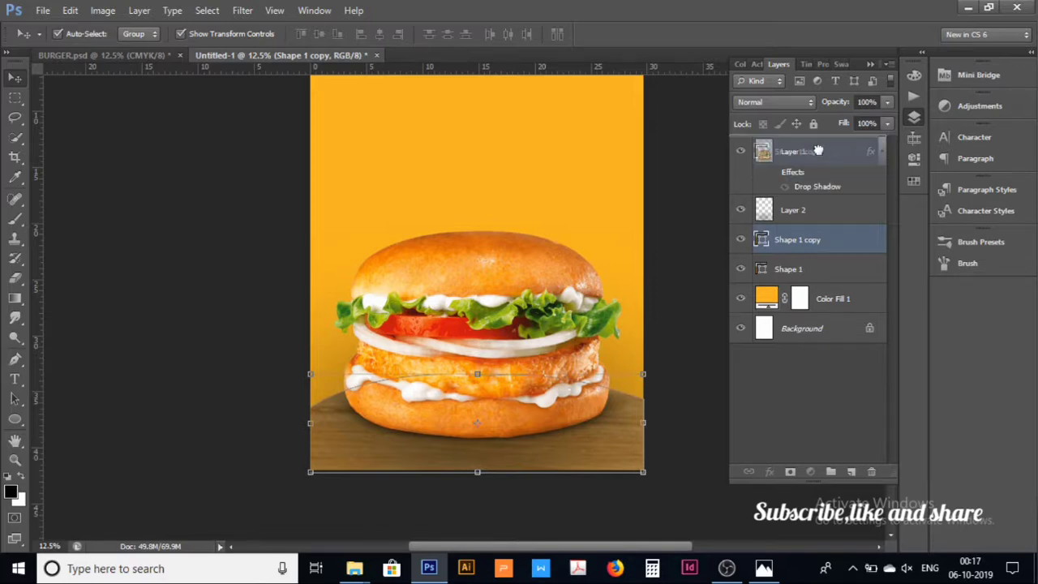
pyautogui.moveTo(824, 245); pyautogui.dragTo(815, 147)
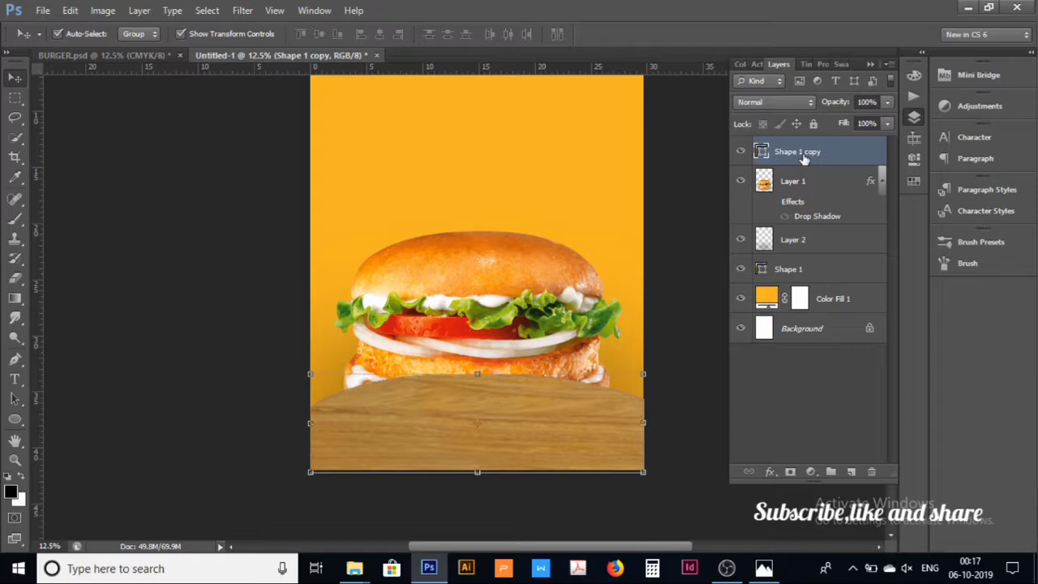
pyautogui.click(13, 358)
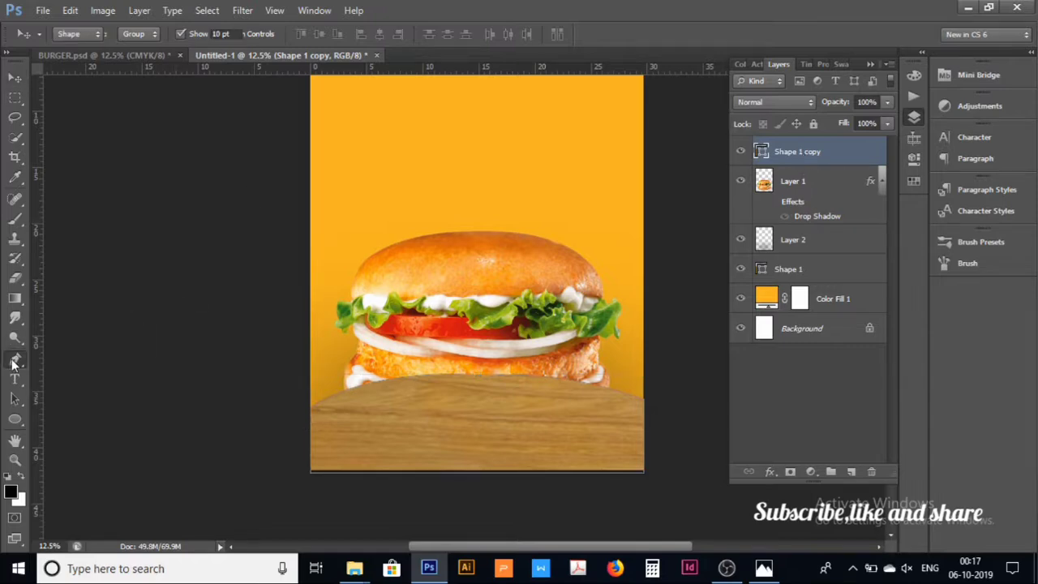
pyautogui.click(139, 35)
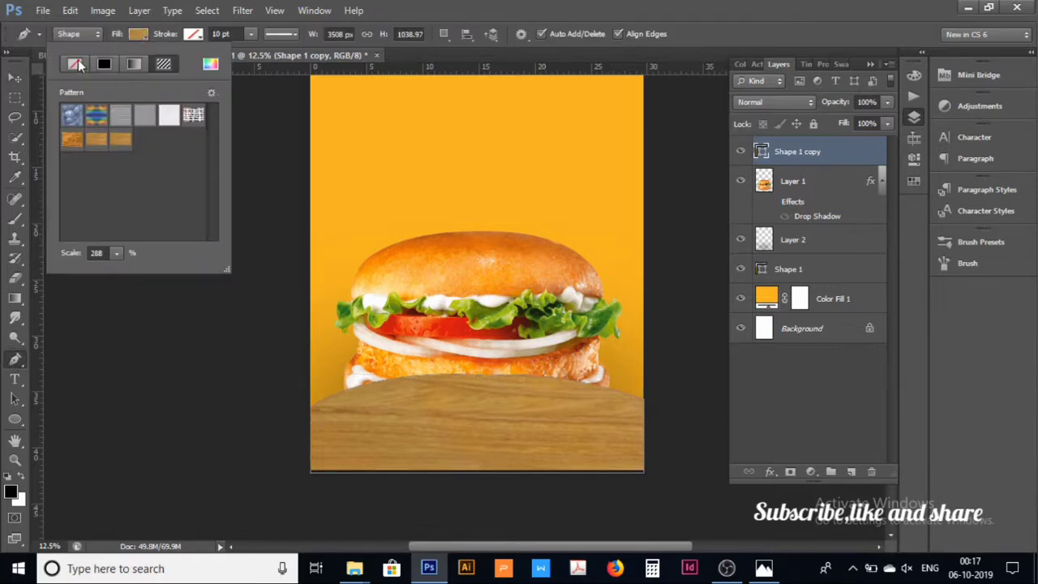
pyautogui.click(74, 67)
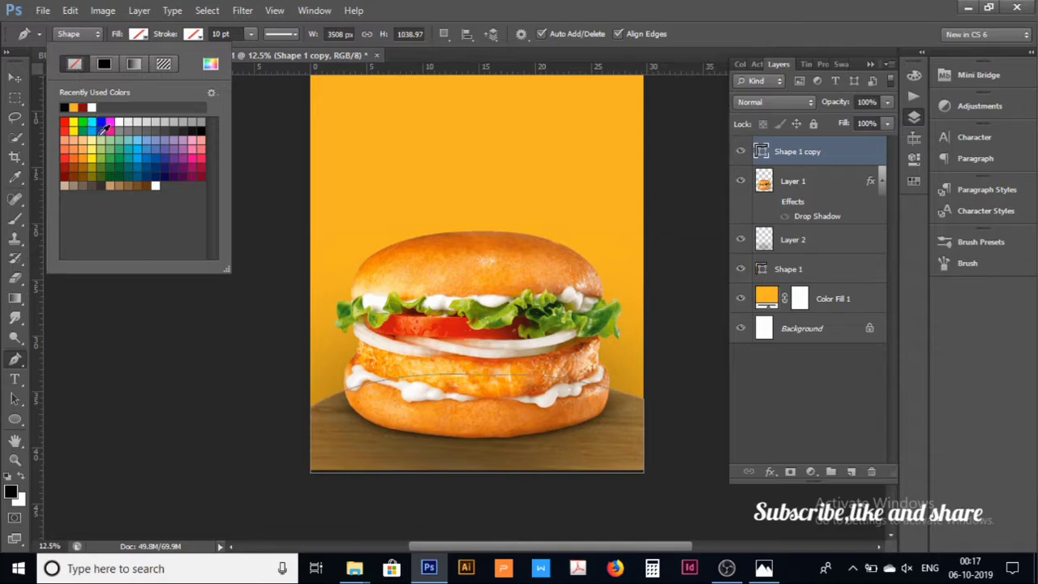
pyautogui.click(73, 107)
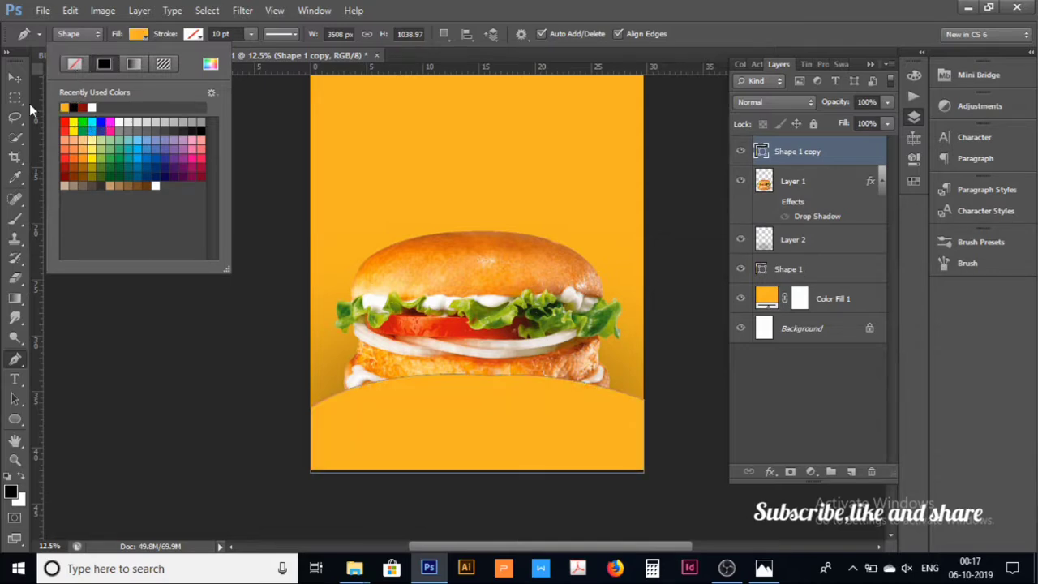
pyautogui.click(13, 78)
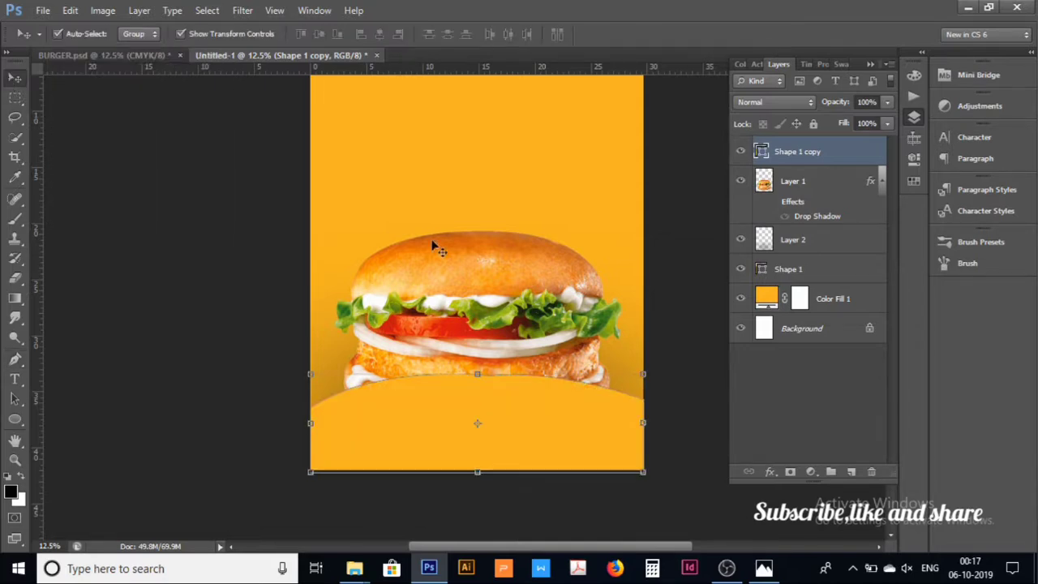
pyautogui.click(840, 403)
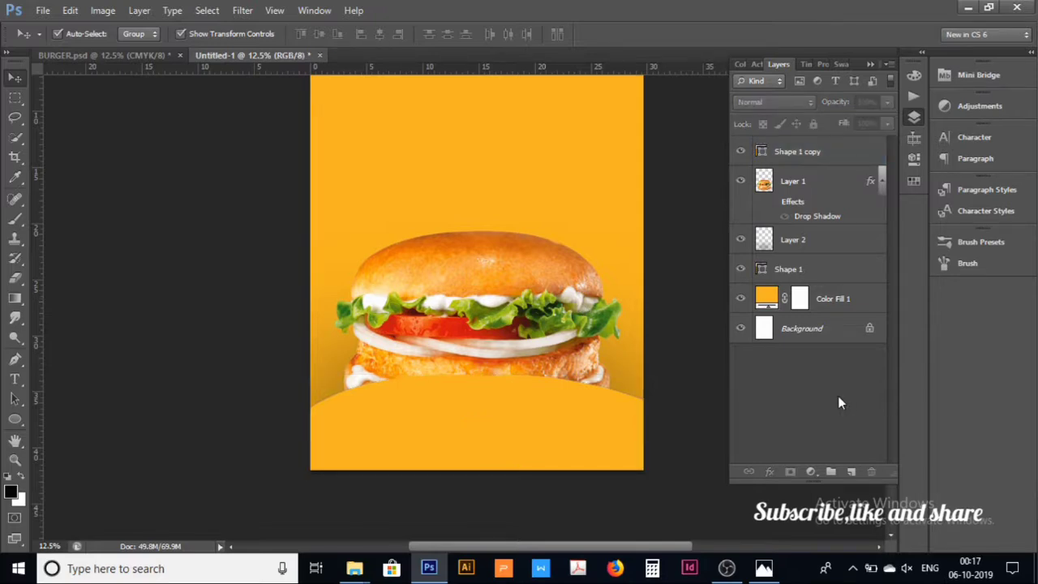
pyautogui.click(810, 154)
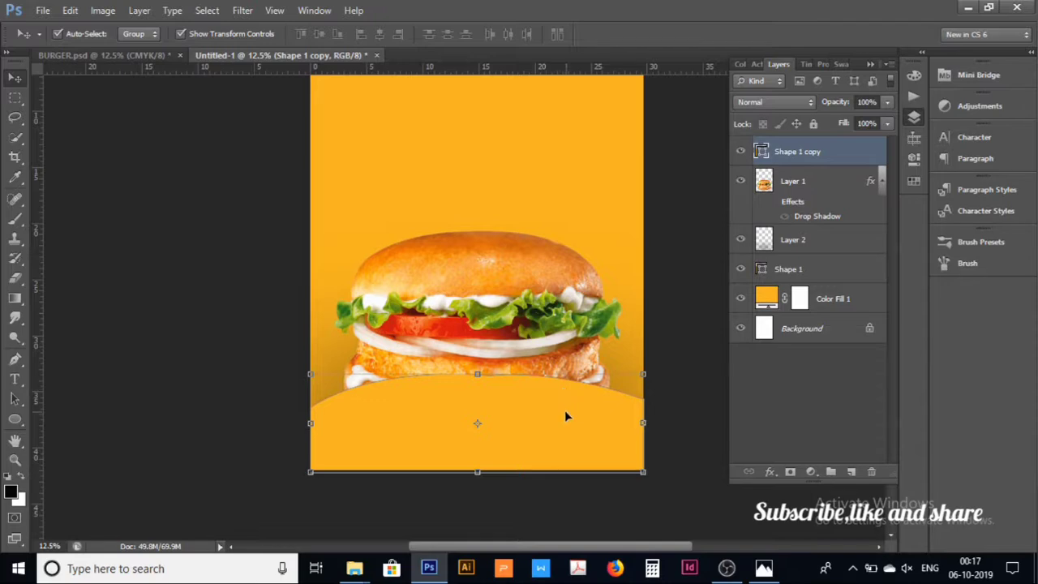
pyautogui.moveTo(566, 416); pyautogui.dragTo(558, 444)
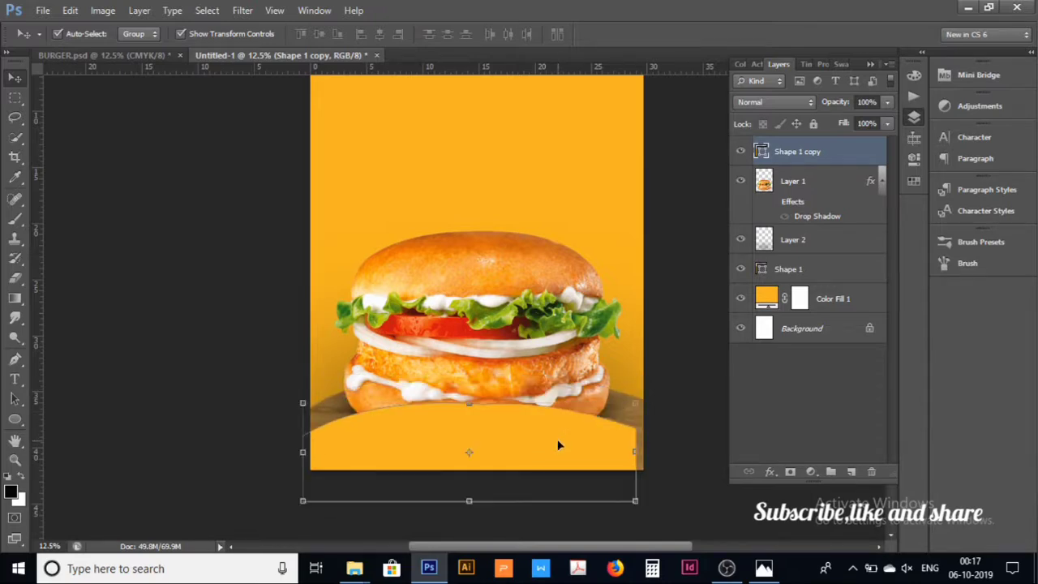
pyautogui.press('Delete')
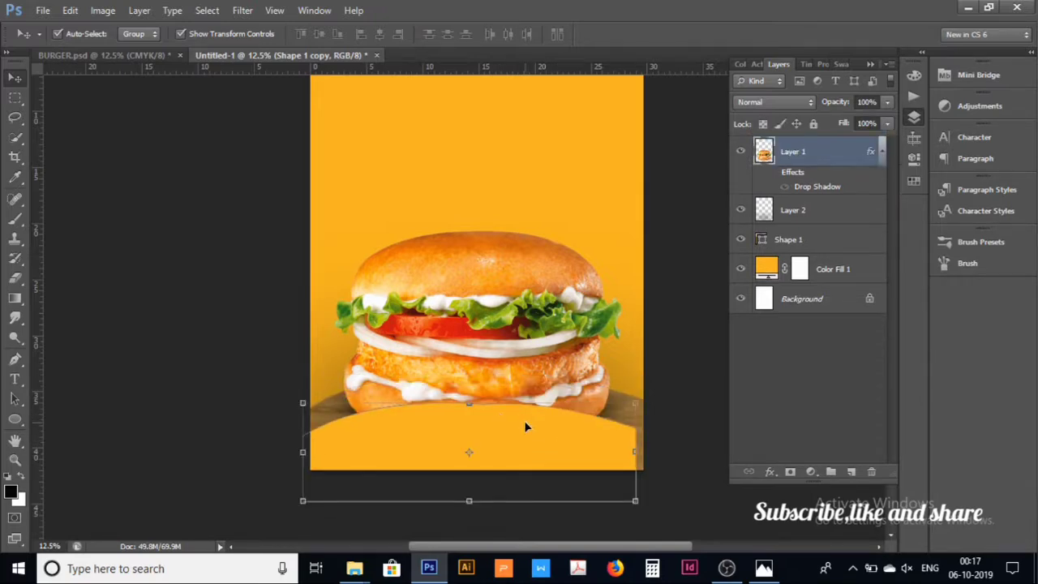
pyautogui.click(811, 402)
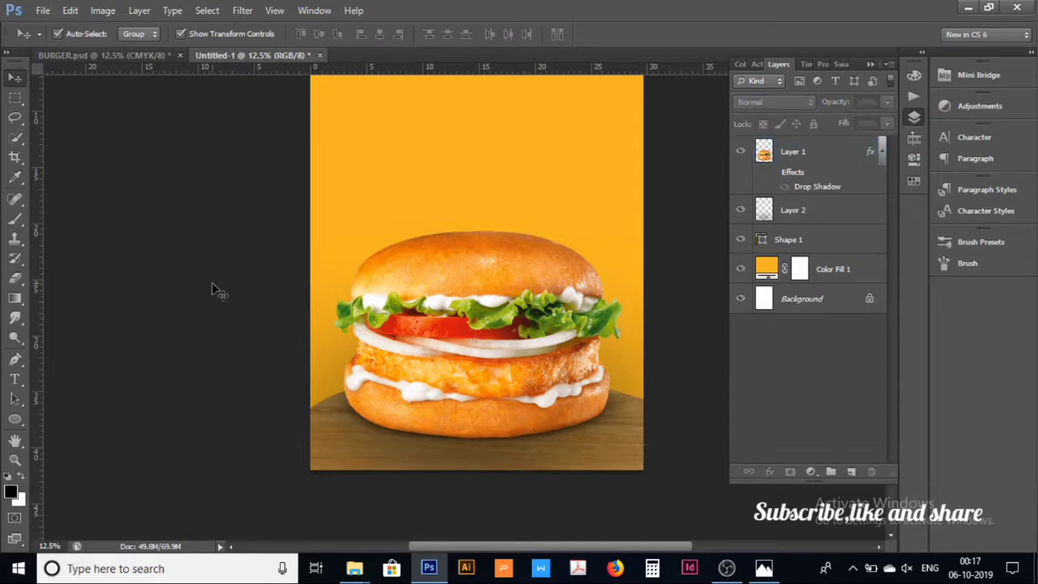
pyautogui.click(12, 422)
# Step: Draw a wide ellipse and position it across the poster's bottom
pyautogui.moveTo(303, 436); pyautogui.dragTo(596, 460)
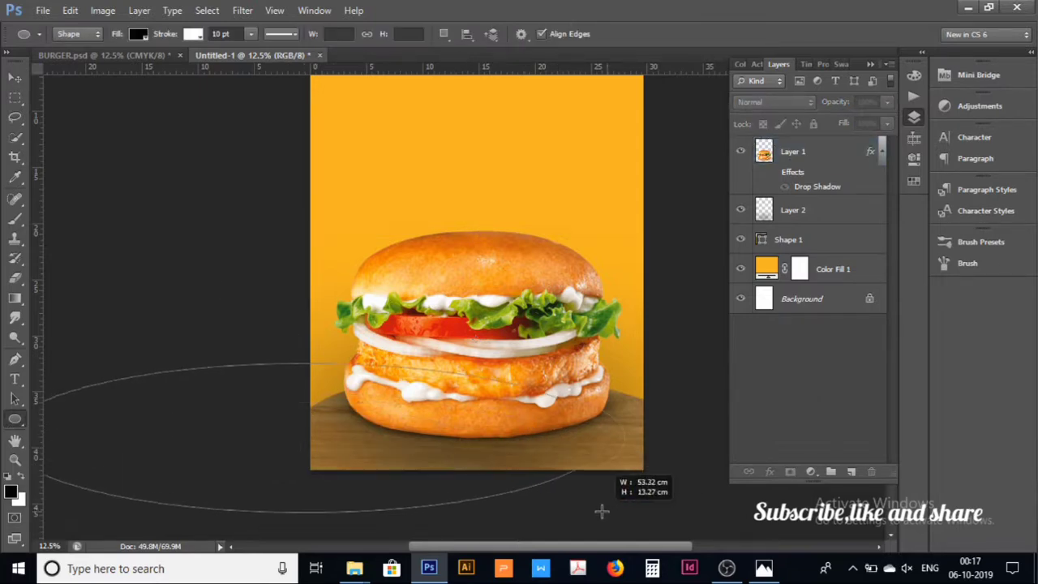
pyautogui.moveTo(596, 460); pyautogui.dragTo(584, 505)
pyautogui.press('v')
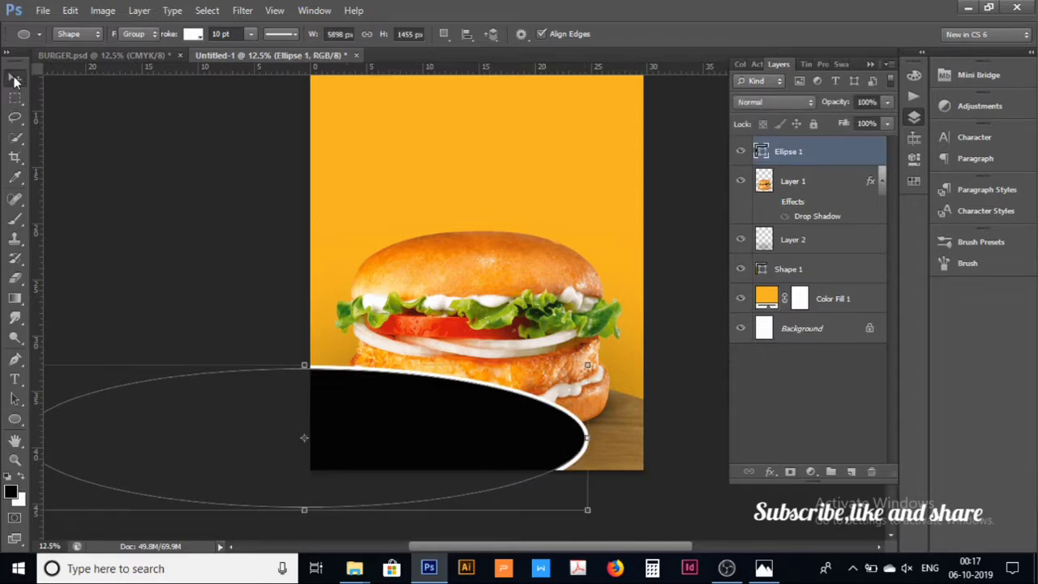
pyautogui.moveTo(448, 439); pyautogui.dragTo(577, 496)
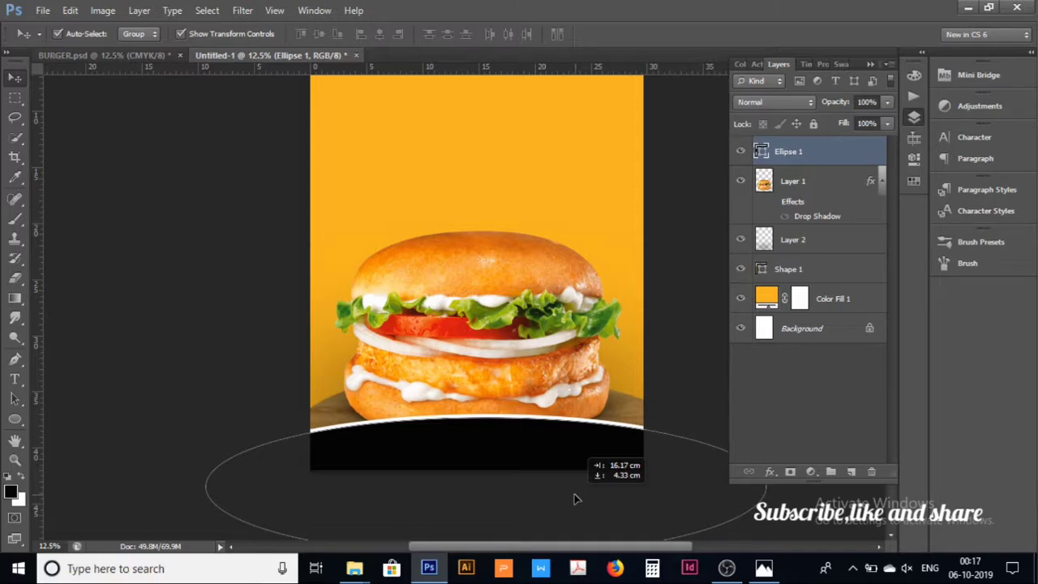
pyautogui.moveTo(577, 497); pyautogui.dragTo(579, 493)
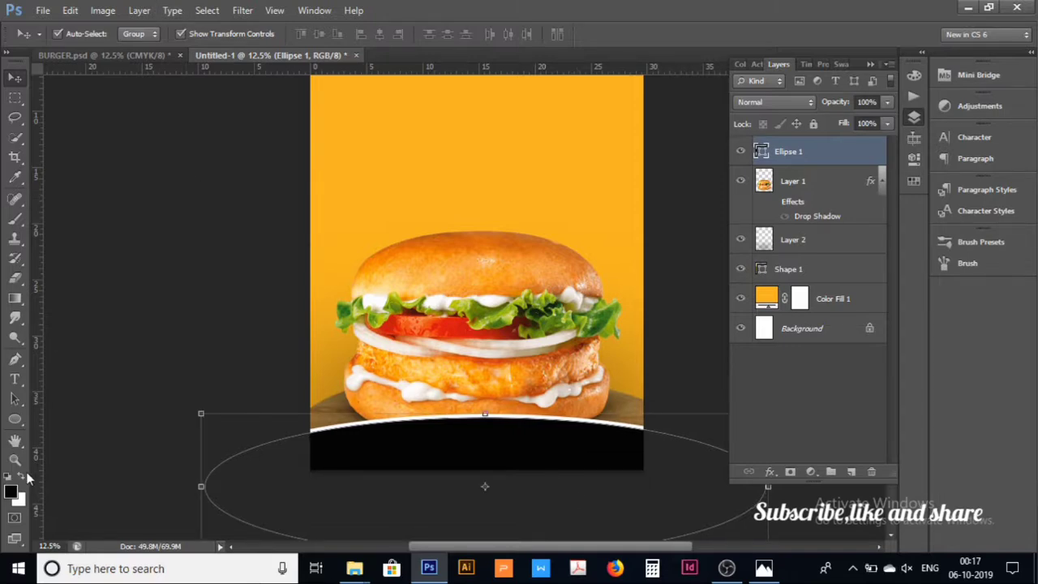
# Step: Give the ellipse an orange-yellow fill with no stroke, then view the BURGER.psd reference
pyautogui.click(15, 419)
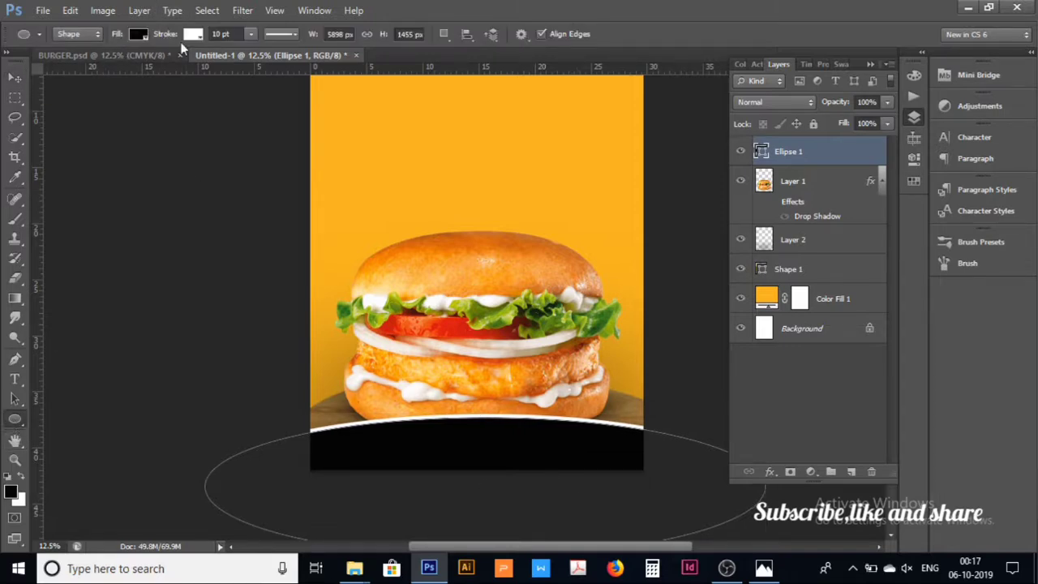
pyautogui.click(193, 35)
pyautogui.click(130, 66)
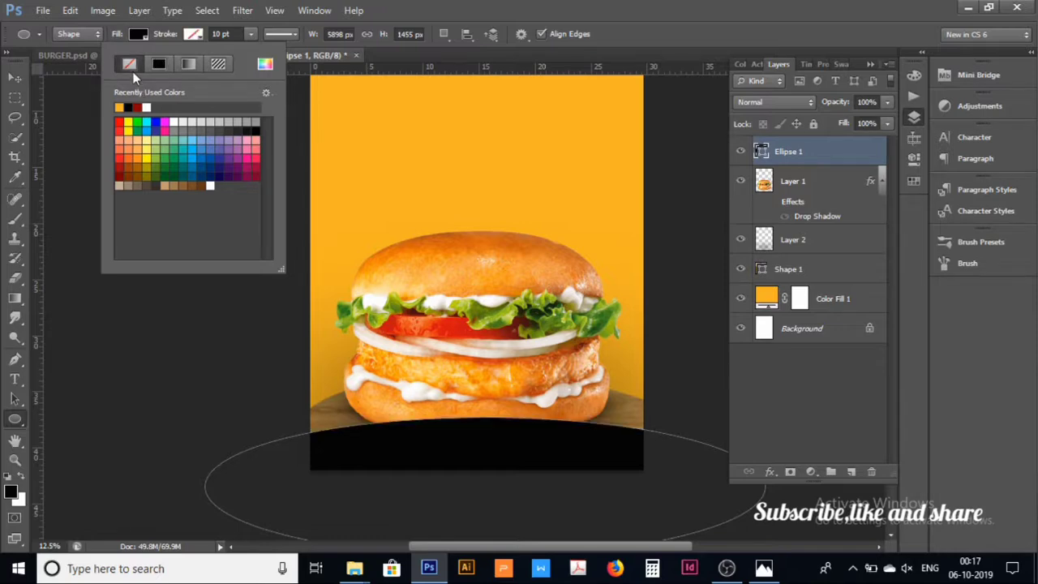
pyautogui.click(139, 35)
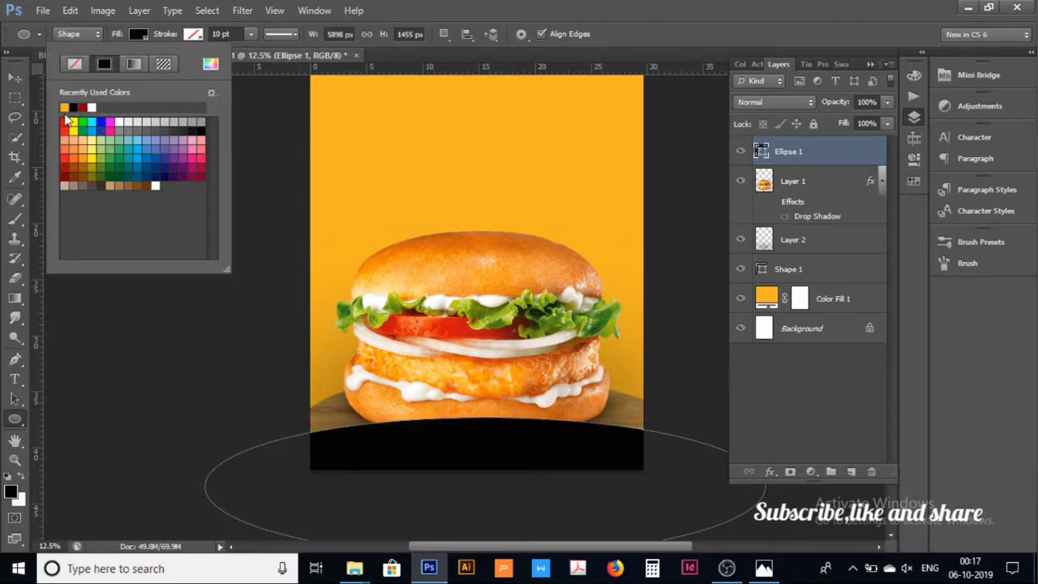
pyautogui.click(65, 106)
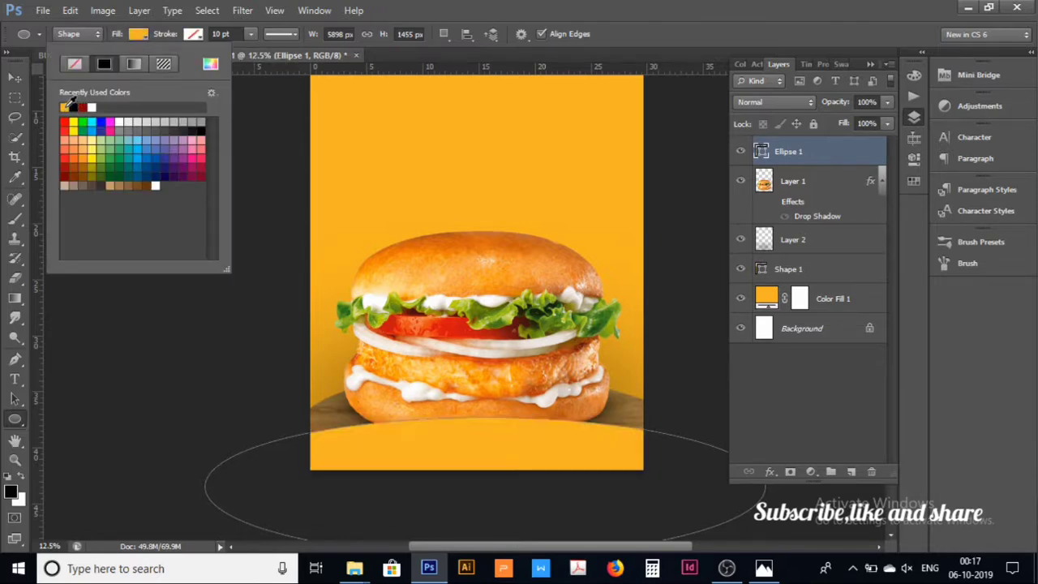
pyautogui.click(15, 78)
pyautogui.click(824, 407)
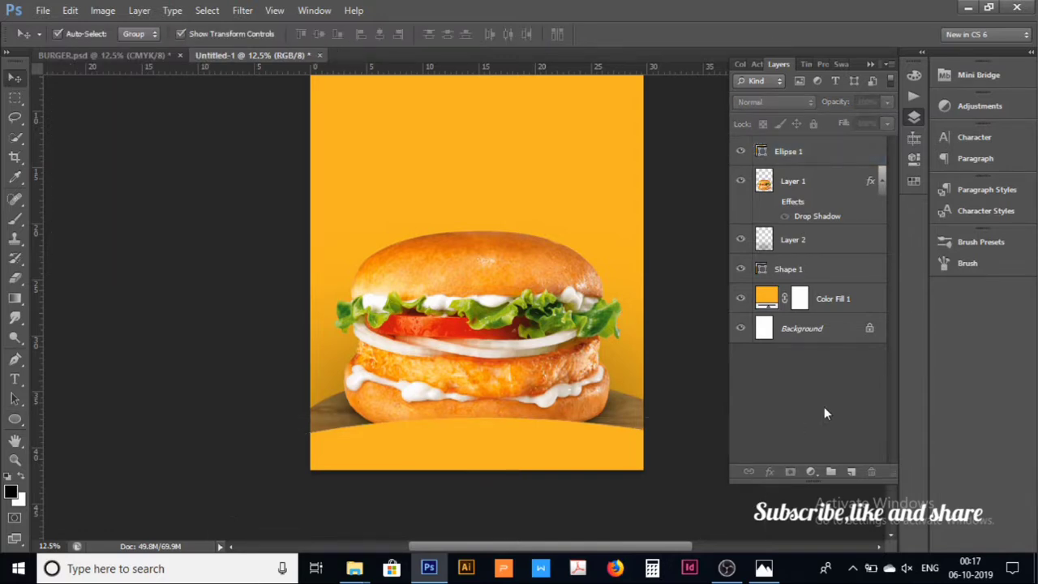
pyautogui.click(86, 54)
# Step: Reshape the orange ellipse to about 63% width and 129% height, centred under the burger
pyautogui.scroll(-2, 283, 218)
pyautogui.scroll(-3, 283, 218)
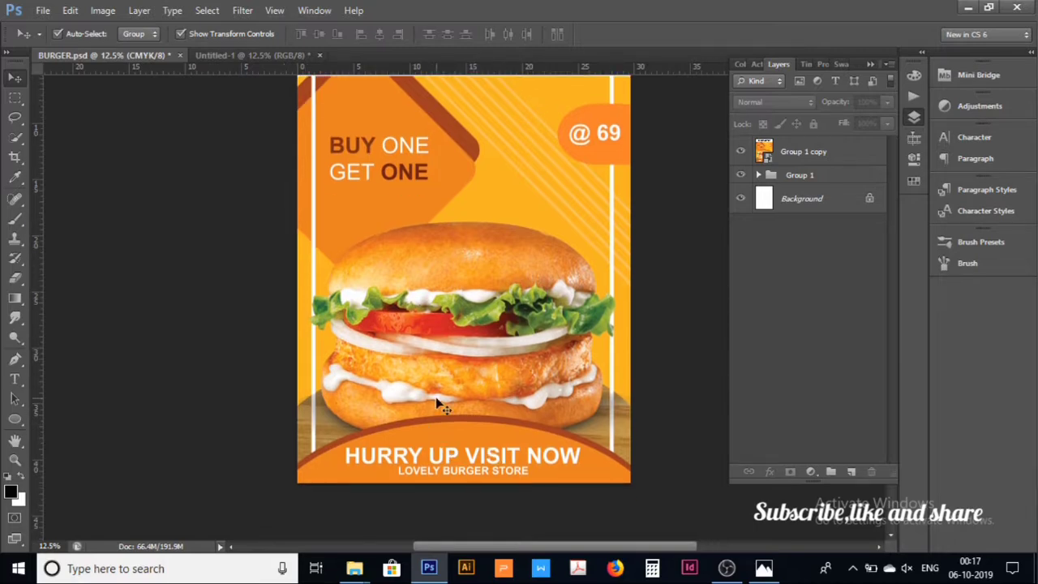
pyautogui.click(248, 55)
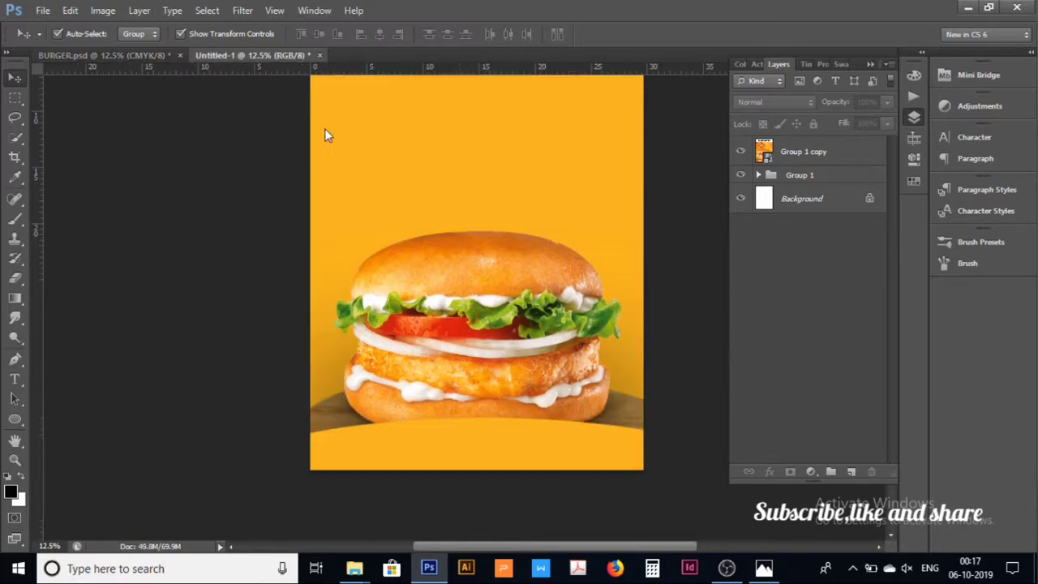
pyautogui.click(497, 455)
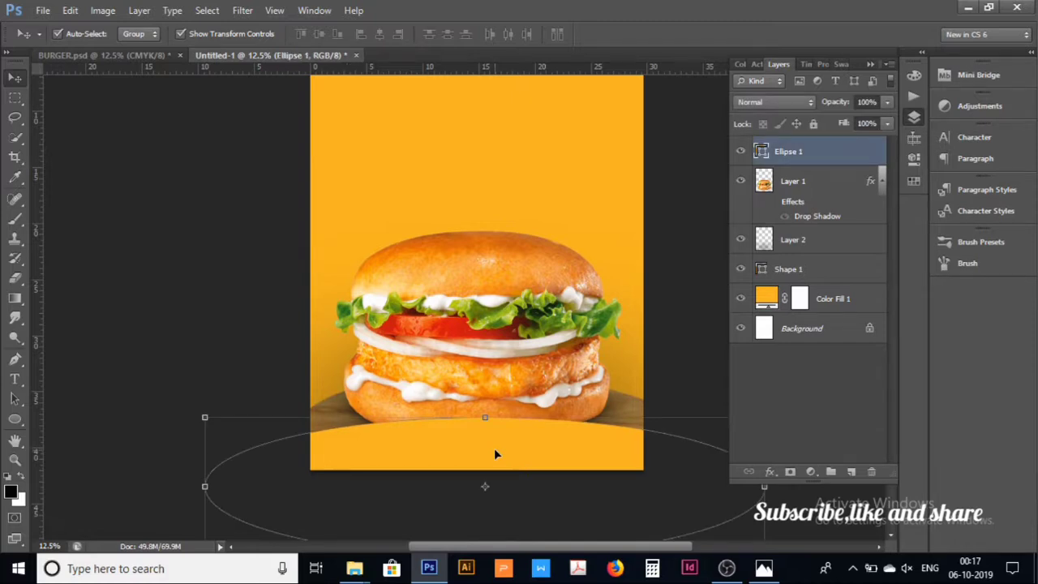
pyautogui.hotkey('ctrl', '-')
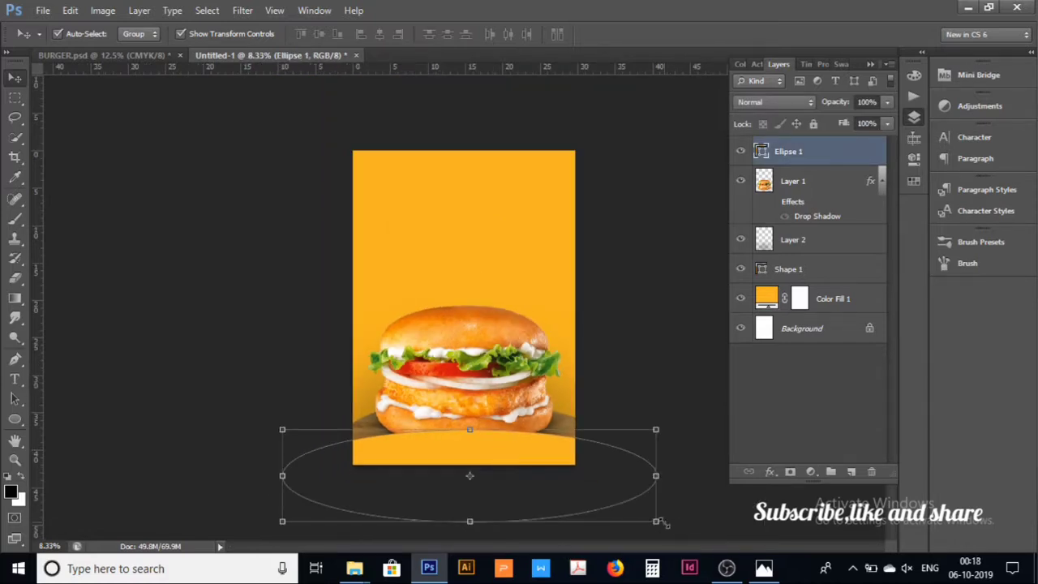
pyautogui.moveTo(655, 521)
pyautogui.mouseDown()
pyautogui.moveTo(627, 535)
pyautogui.moveTo(519, 548)
pyautogui.mouseUp()
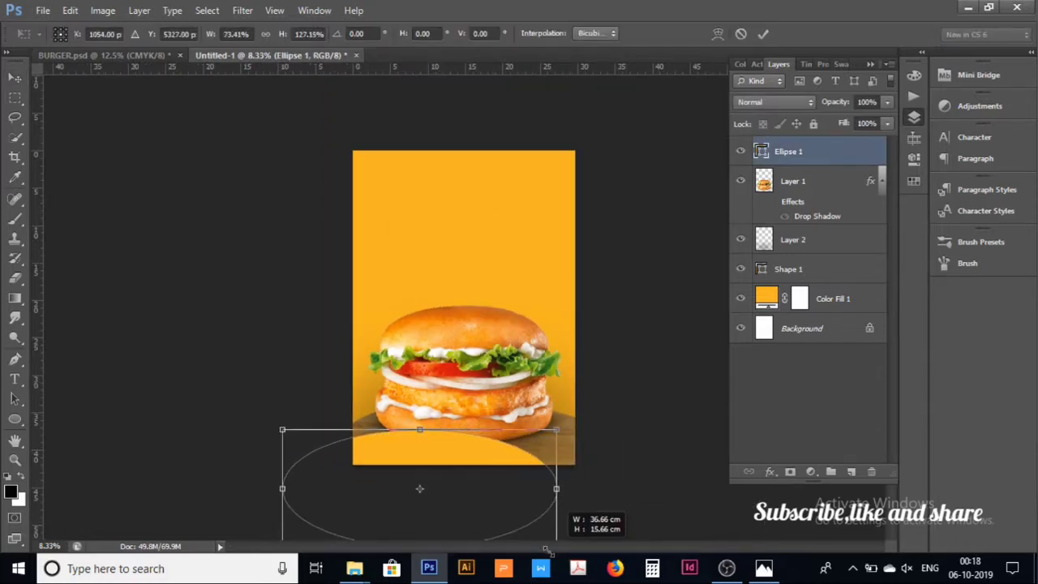
pyautogui.moveTo(421, 463); pyautogui.dragTo(485, 459)
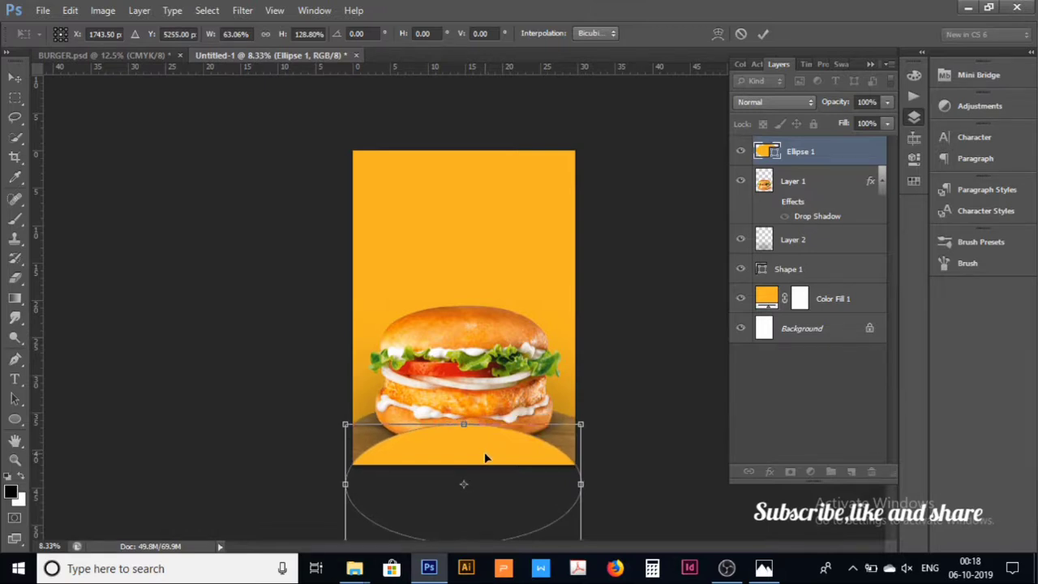
pyautogui.press('Return')
pyautogui.click(830, 395)
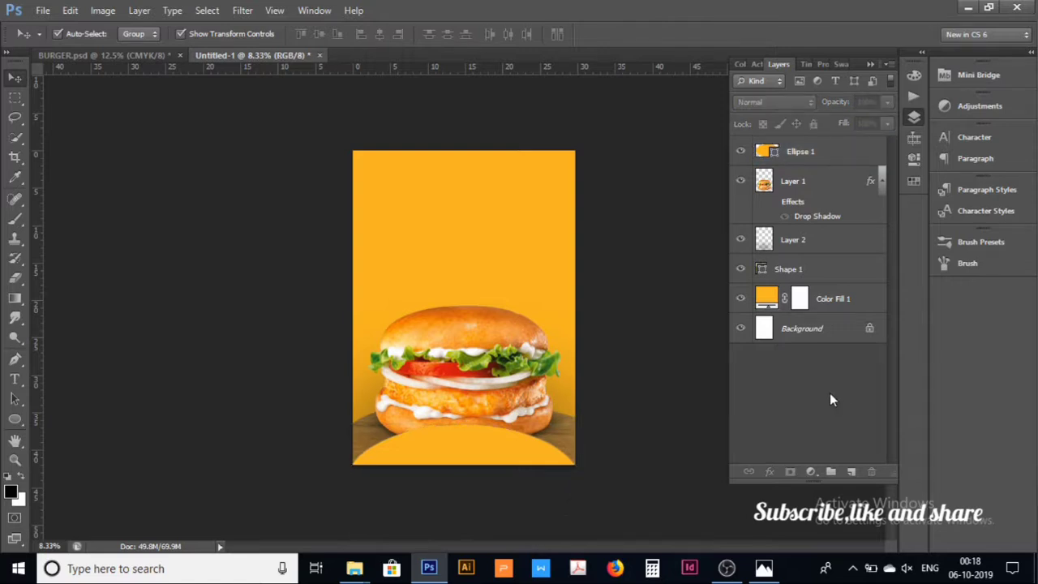
pyautogui.hotkey('ctrl', '+')
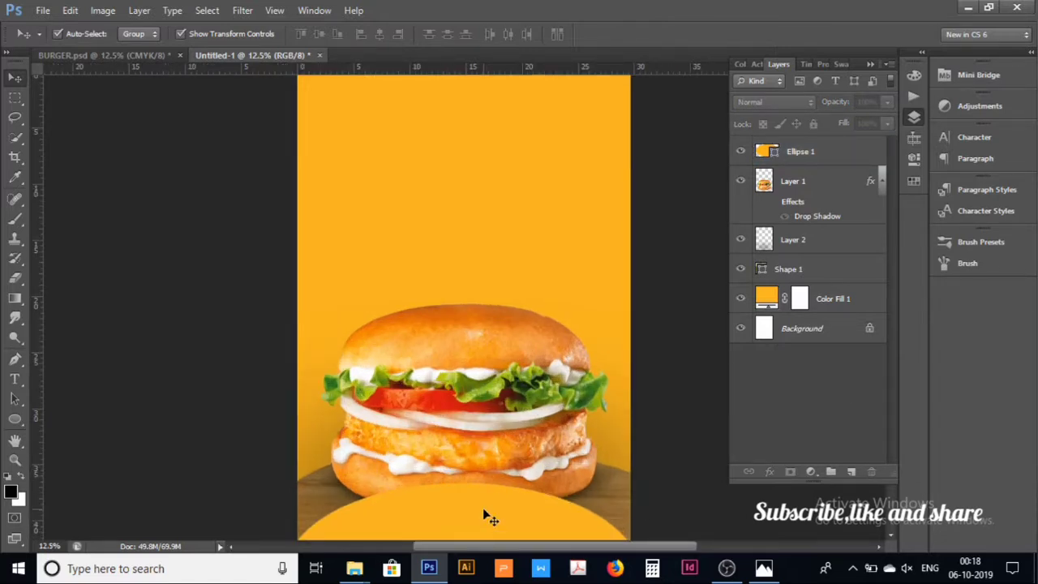
# Step: Draw a rectangle at the poster's top and widen it to 130% across the full width
pyautogui.click(14, 420)
pyautogui.click(61, 416)
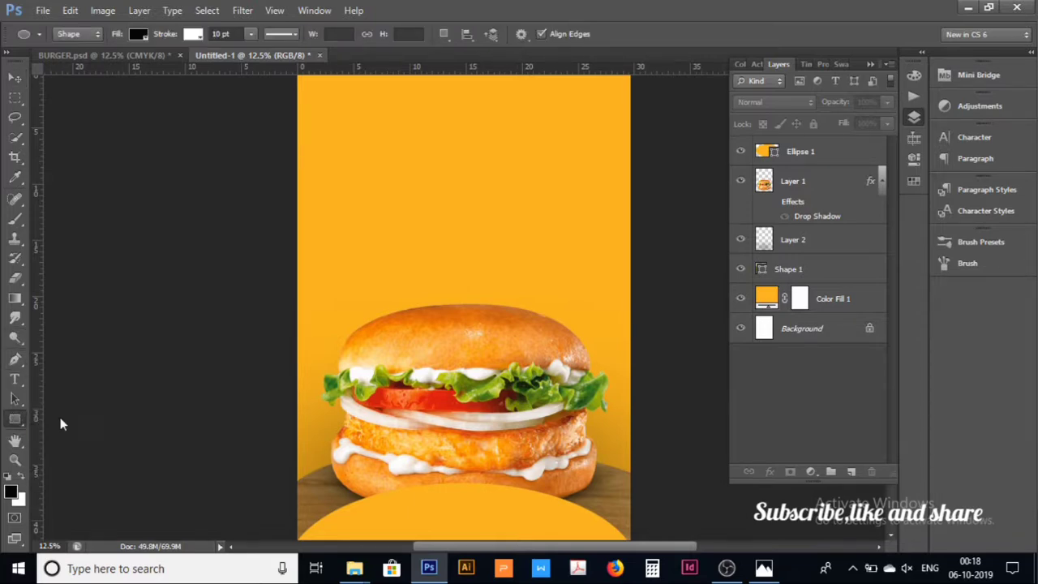
pyautogui.scroll(3, 300, 76)
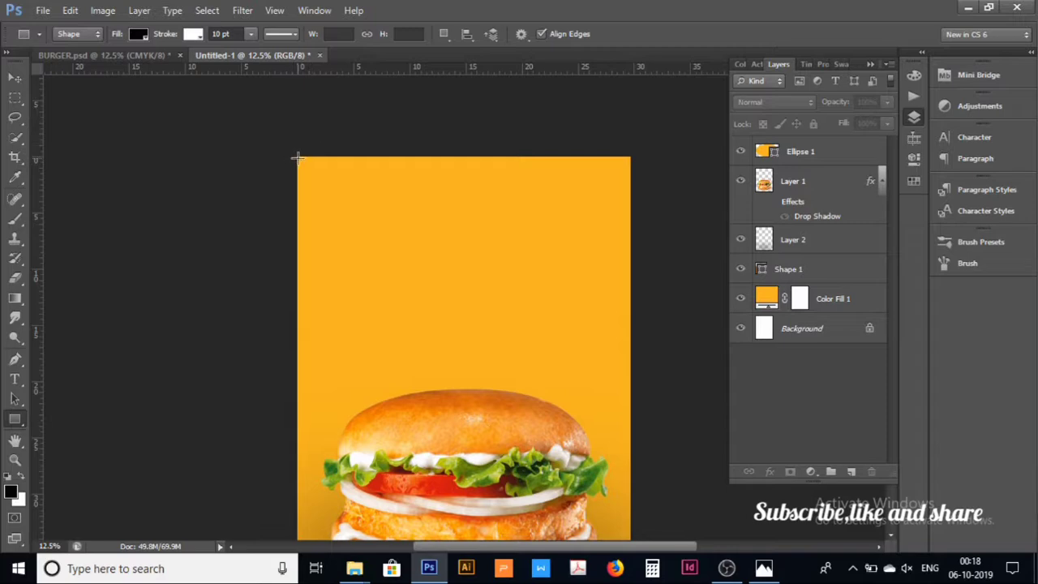
pyautogui.moveTo(298, 157); pyautogui.dragTo(440, 202)
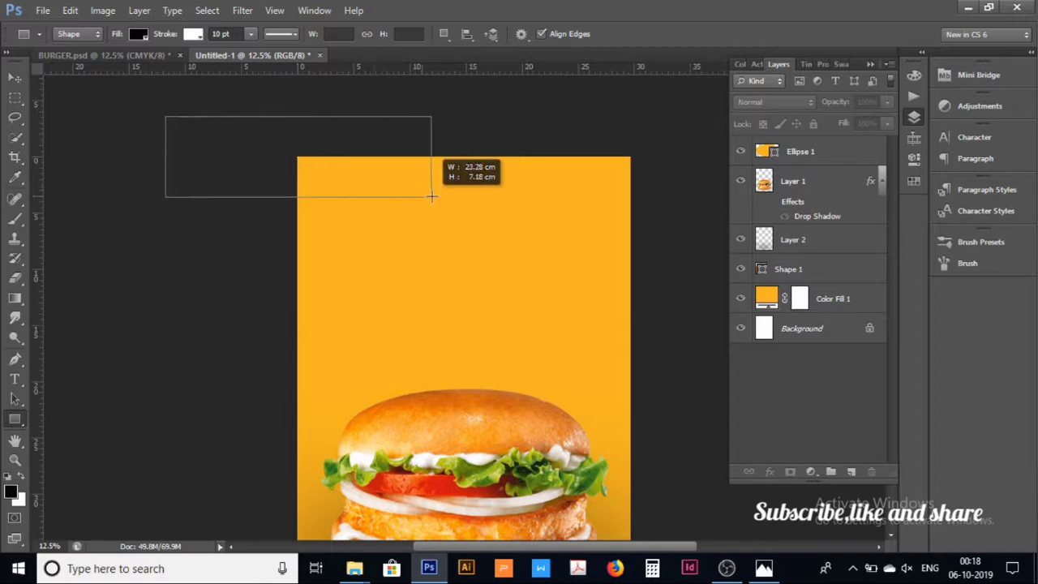
pyautogui.moveTo(440, 202)
pyautogui.mouseDown()
pyautogui.moveTo(432, 196)
pyautogui.moveTo(506, 204)
pyautogui.mouseUp()
pyautogui.click(13, 77)
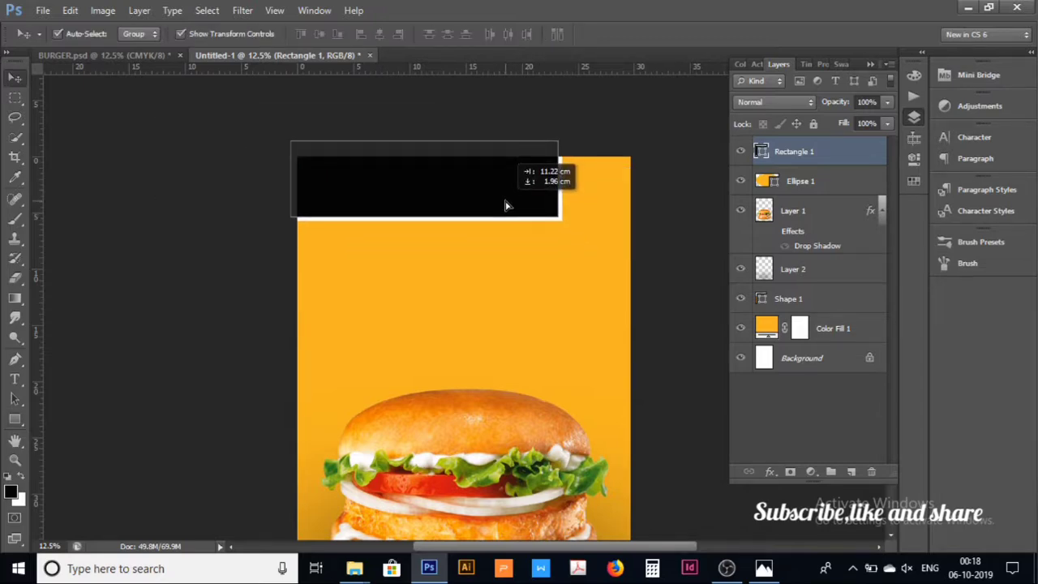
pyautogui.moveTo(506, 205); pyautogui.dragTo(505, 203)
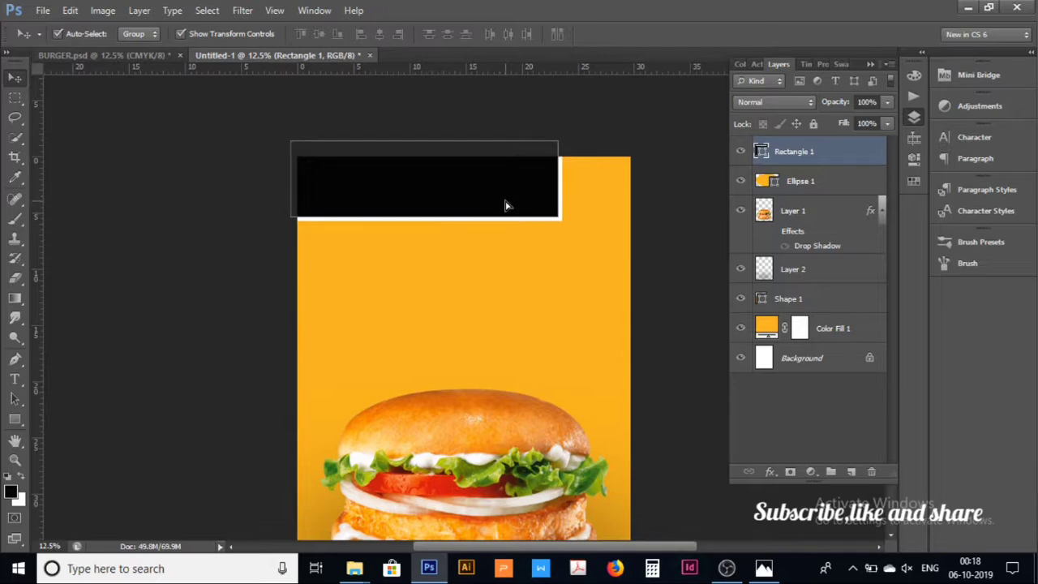
pyautogui.moveTo(568, 179); pyautogui.dragTo(643, 179)
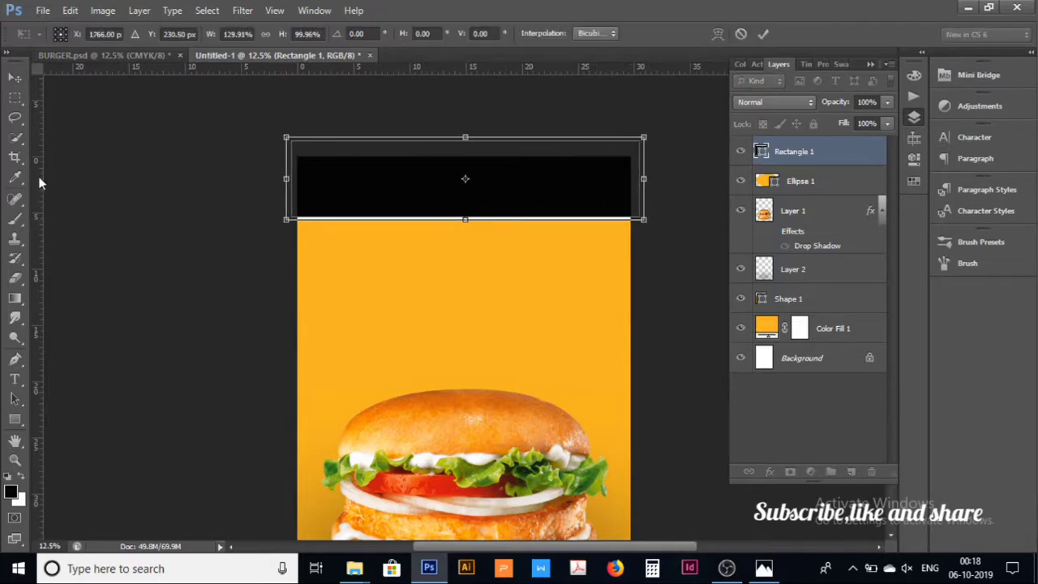
pyautogui.click(15, 420)
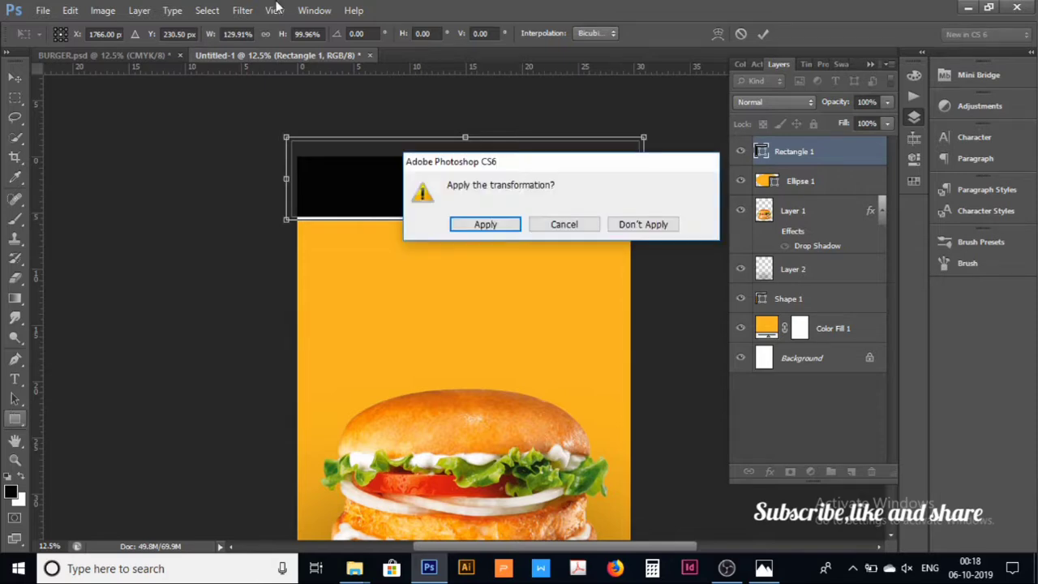
pyautogui.click(495, 224)
# Step: Make the top rectangle white with no outline
pyautogui.click(139, 34)
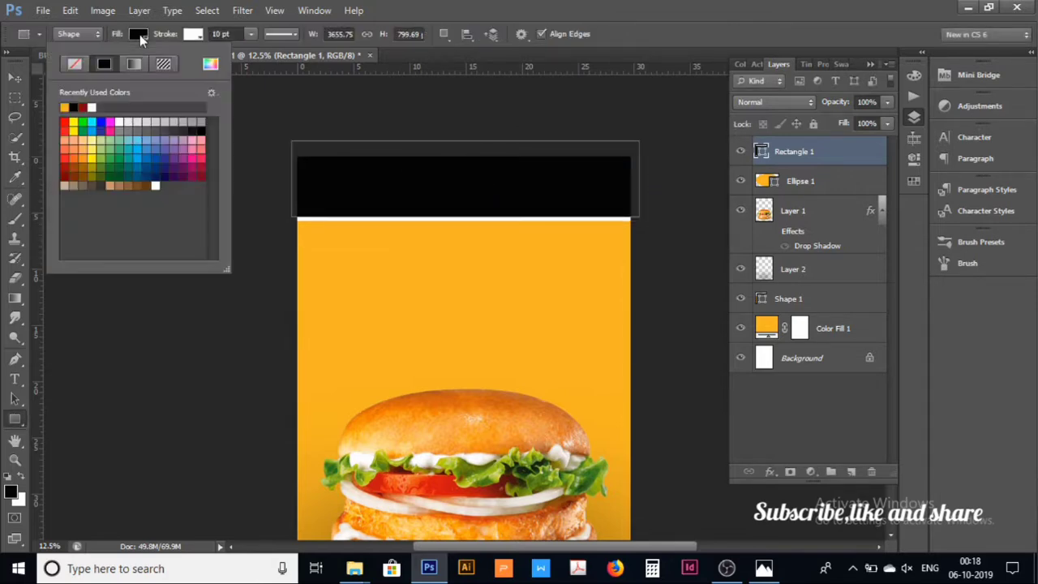
pyautogui.click(90, 107)
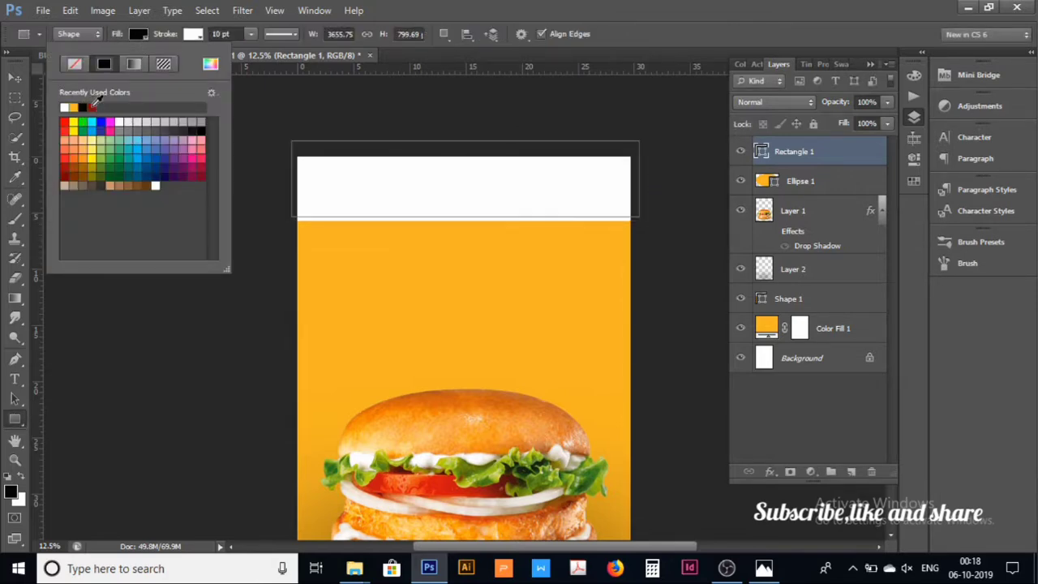
pyautogui.click(203, 36)
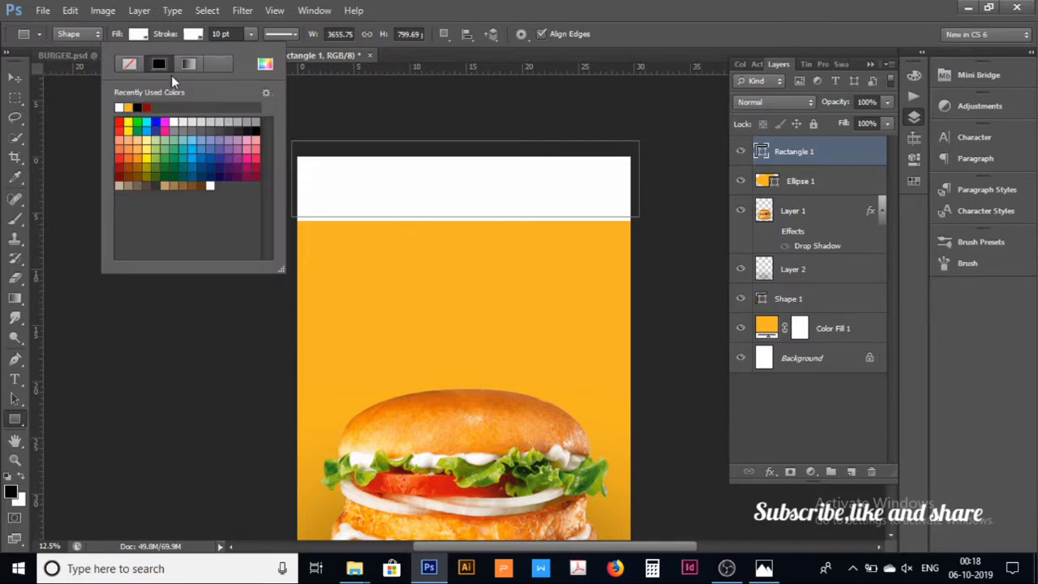
pyautogui.click(131, 64)
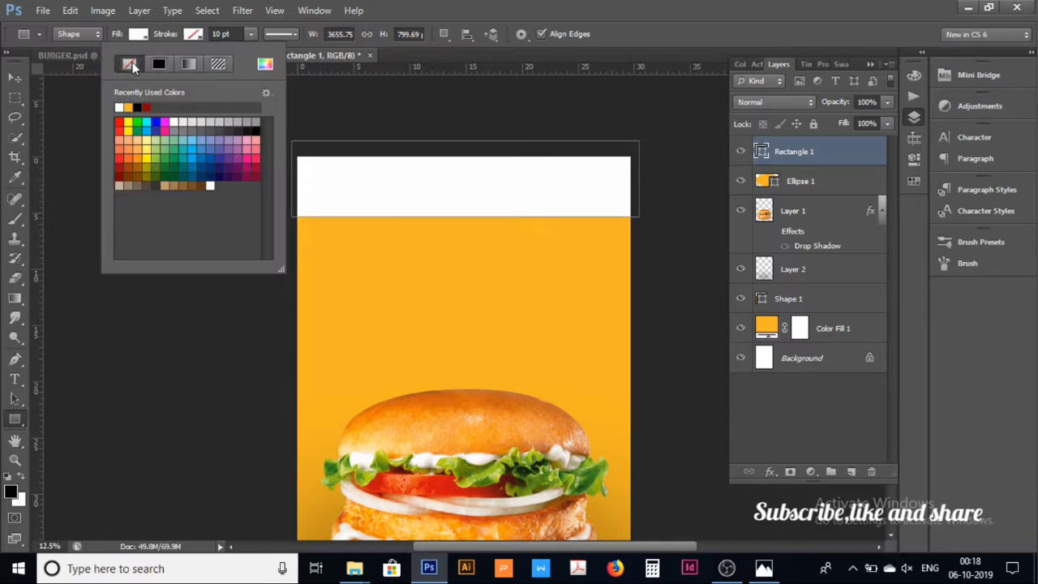
pyautogui.click(824, 410)
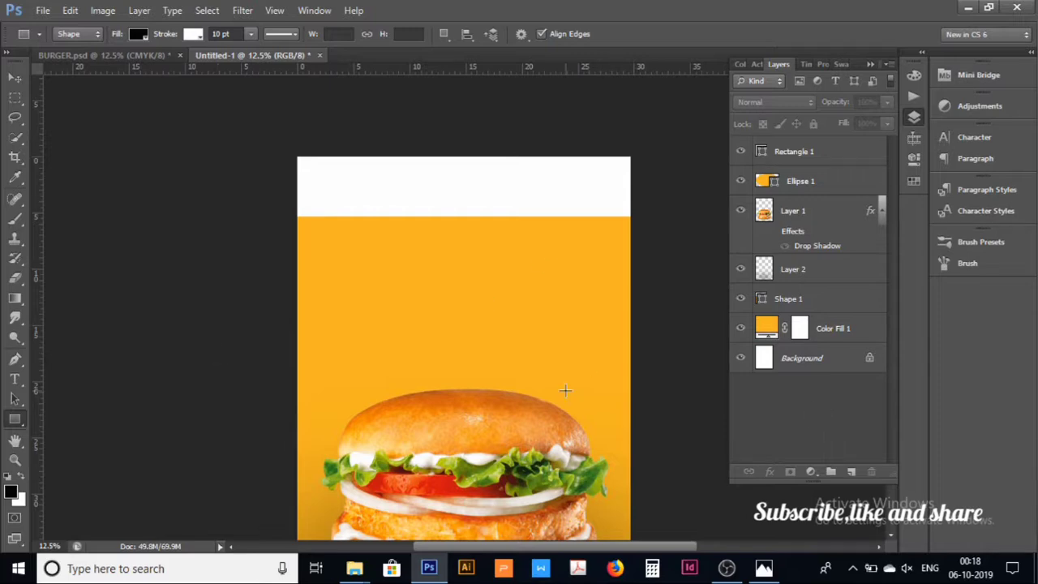
pyautogui.hotkey('ctrl', '-')
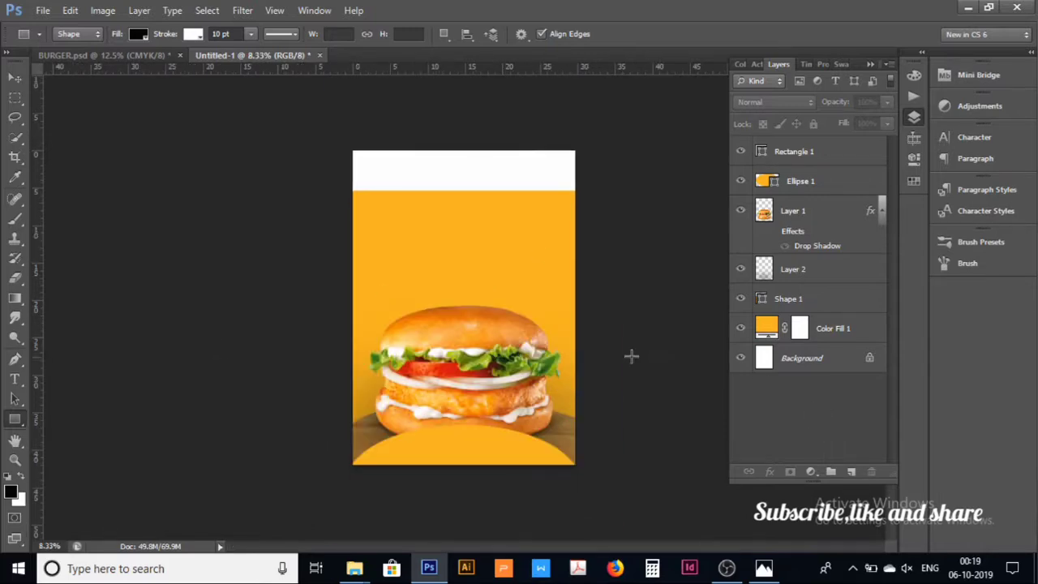
pyautogui.click(95, 59)
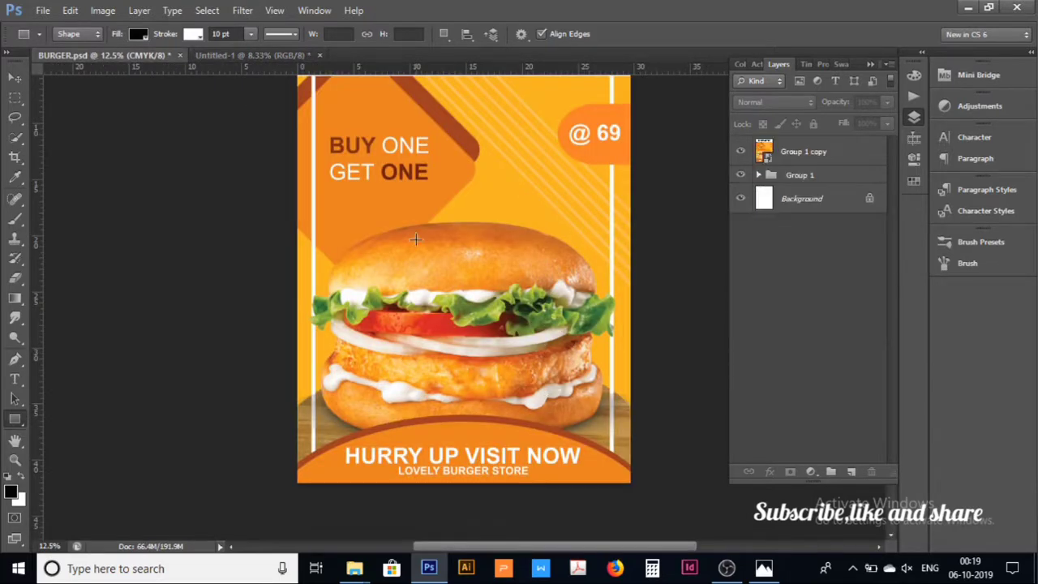
pyautogui.scroll(3, 415, 239)
pyautogui.scroll(-2, 415, 237)
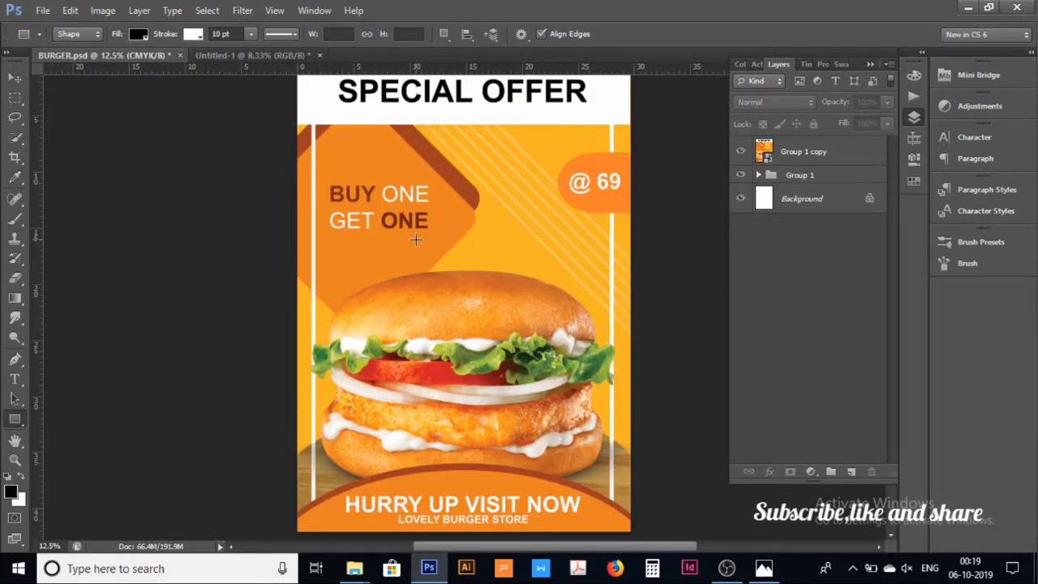
pyautogui.scroll(2, 416, 235)
pyautogui.scroll(-1, 416, 244)
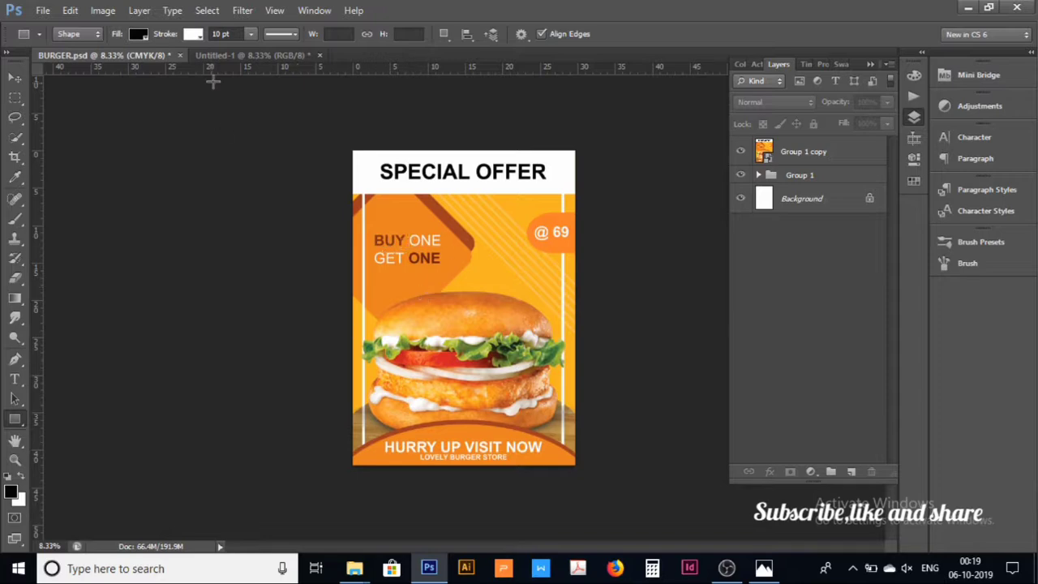
pyautogui.click(241, 55)
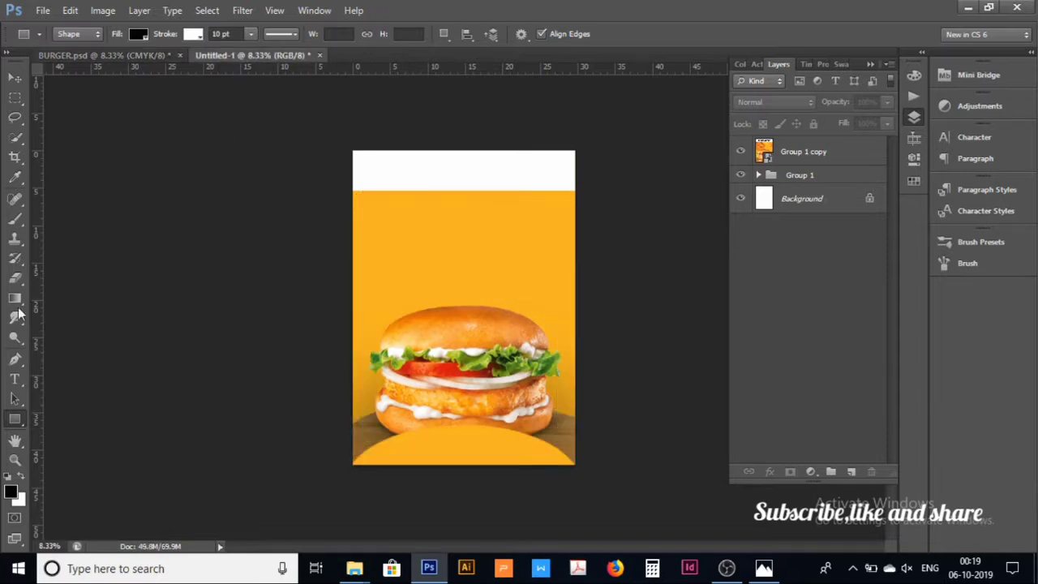
# Step: Draw a rounded square at the poster's top-left corner
pyautogui.rightClick(16, 428)
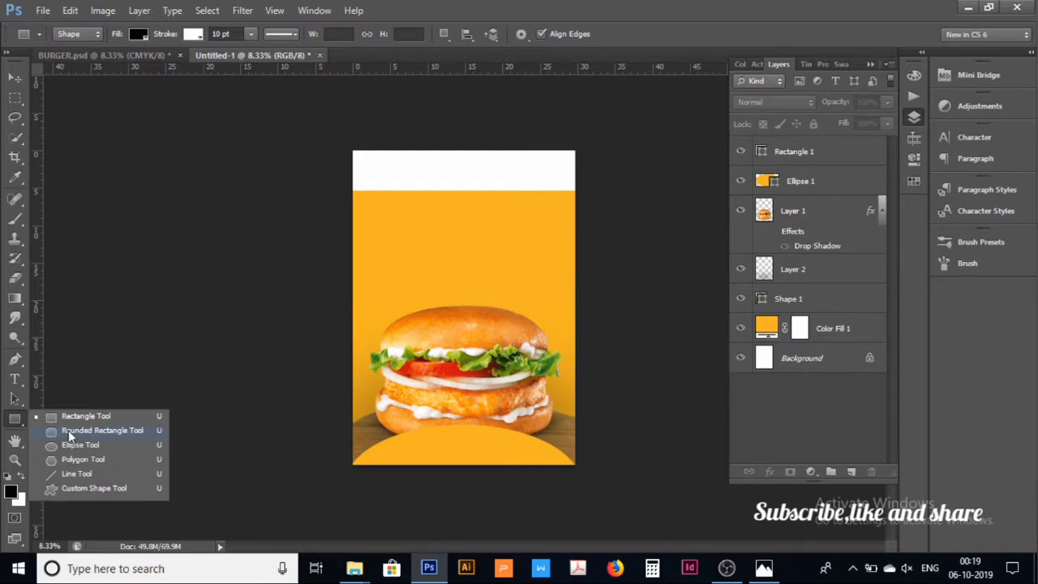
pyautogui.click(69, 431)
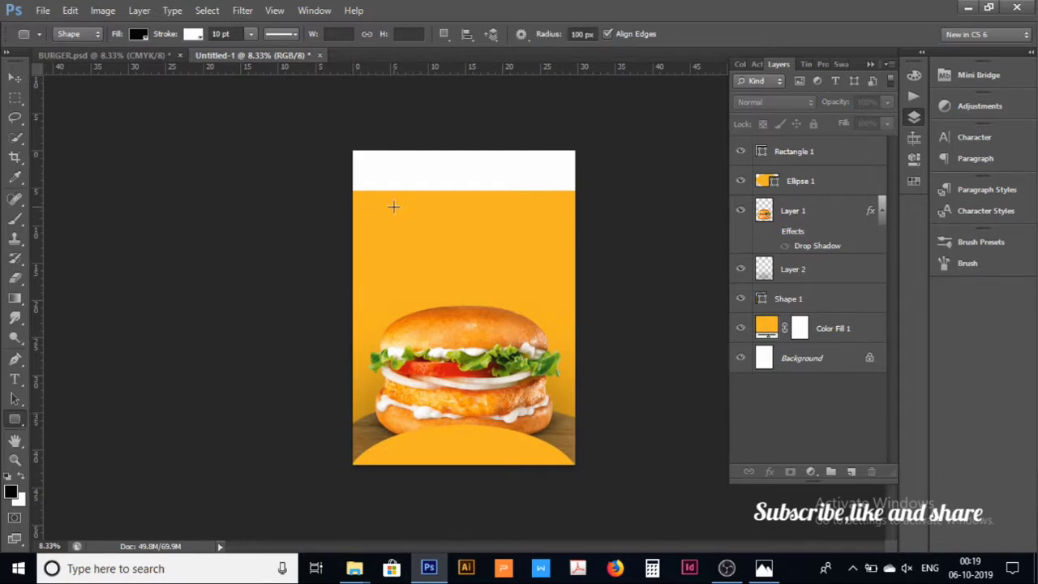
pyautogui.moveTo(393, 207); pyautogui.dragTo(446, 252)
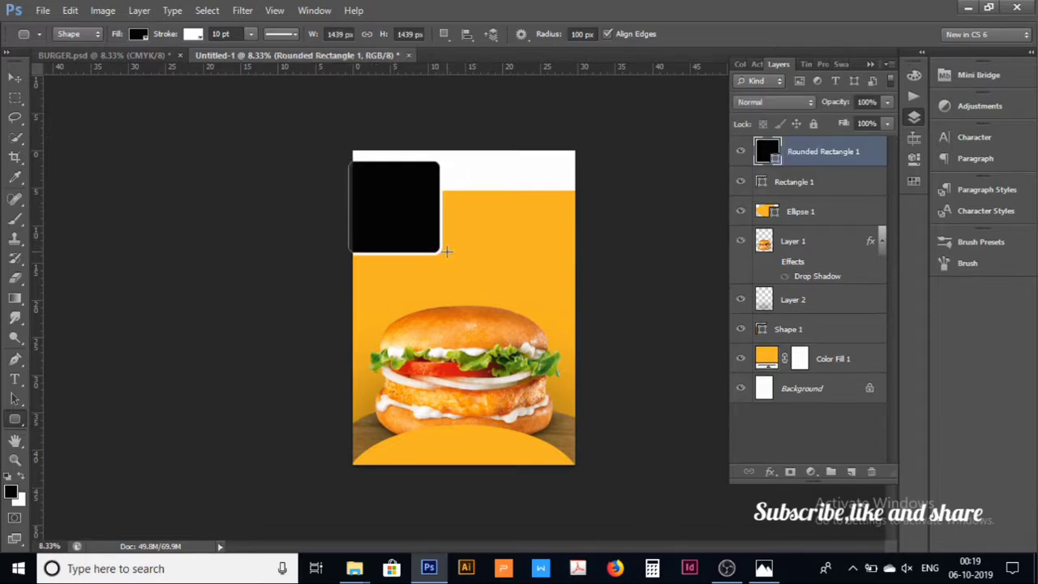
pyautogui.click(140, 34)
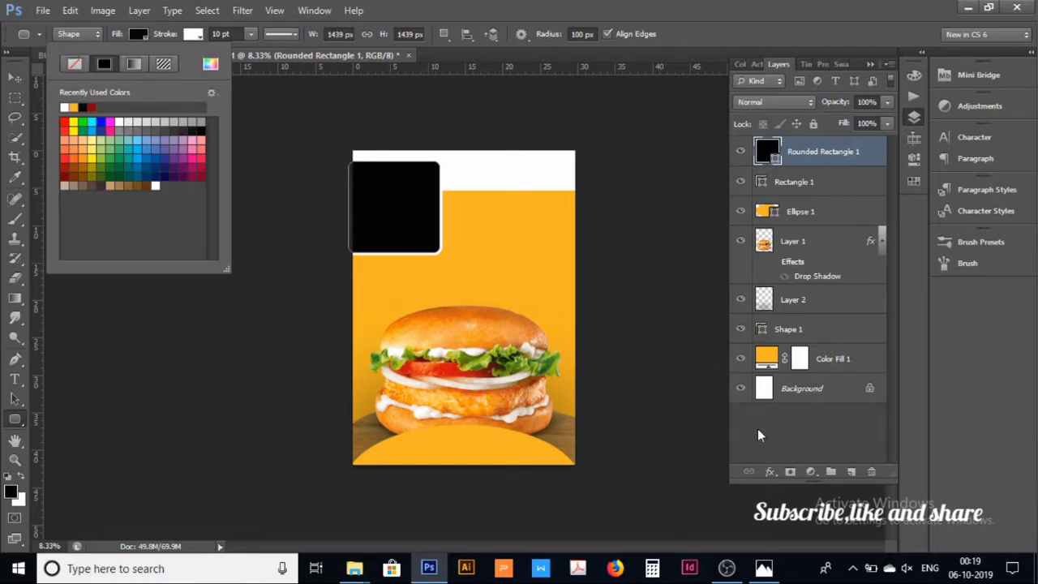
pyautogui.click(763, 436)
# Step: Sample the brown colour from the BURGER.psd reference square
pyautogui.click(126, 56)
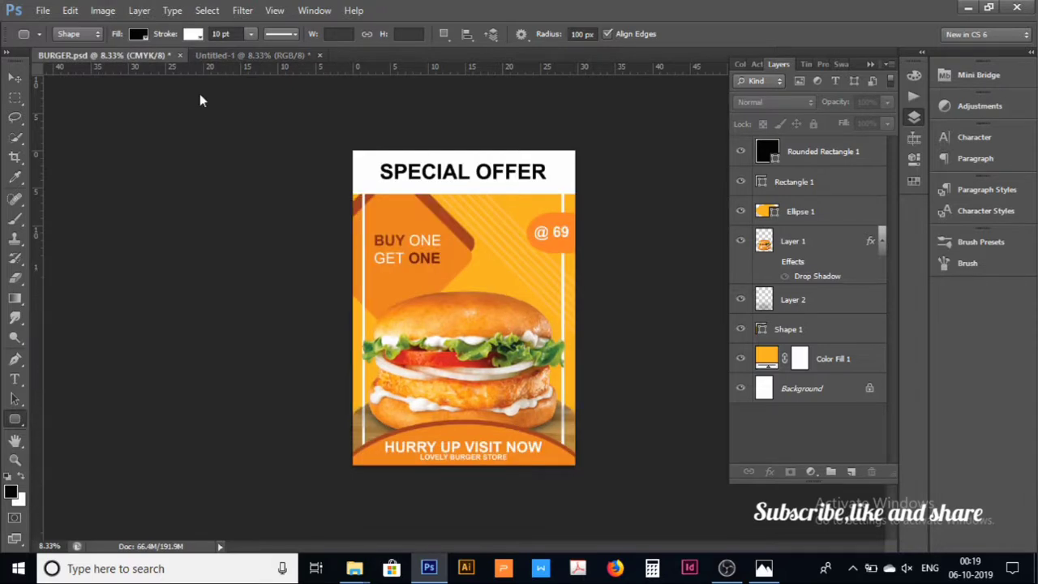
pyautogui.click(19, 176)
pyautogui.click(463, 224)
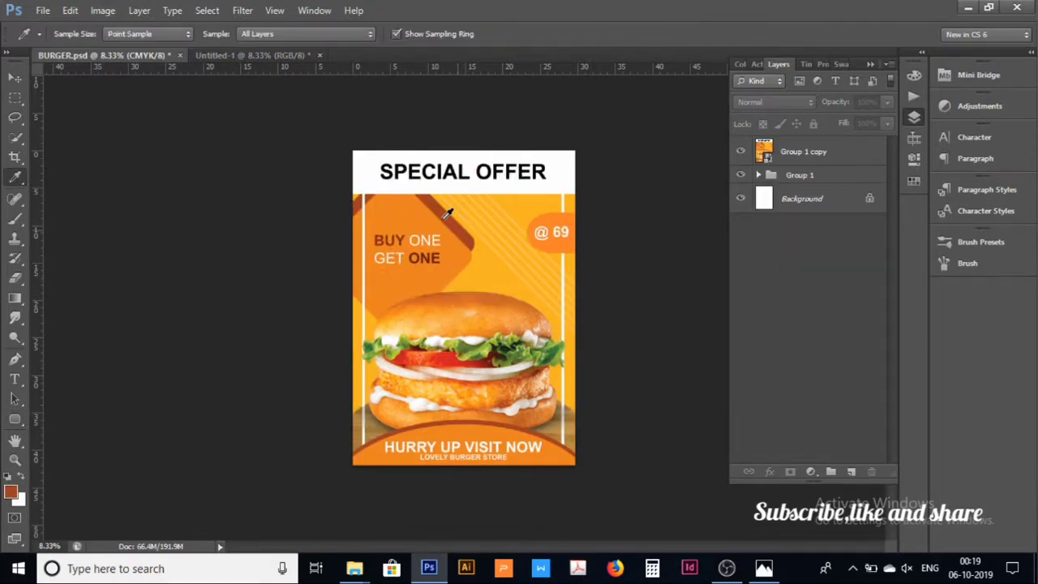
pyautogui.click(227, 55)
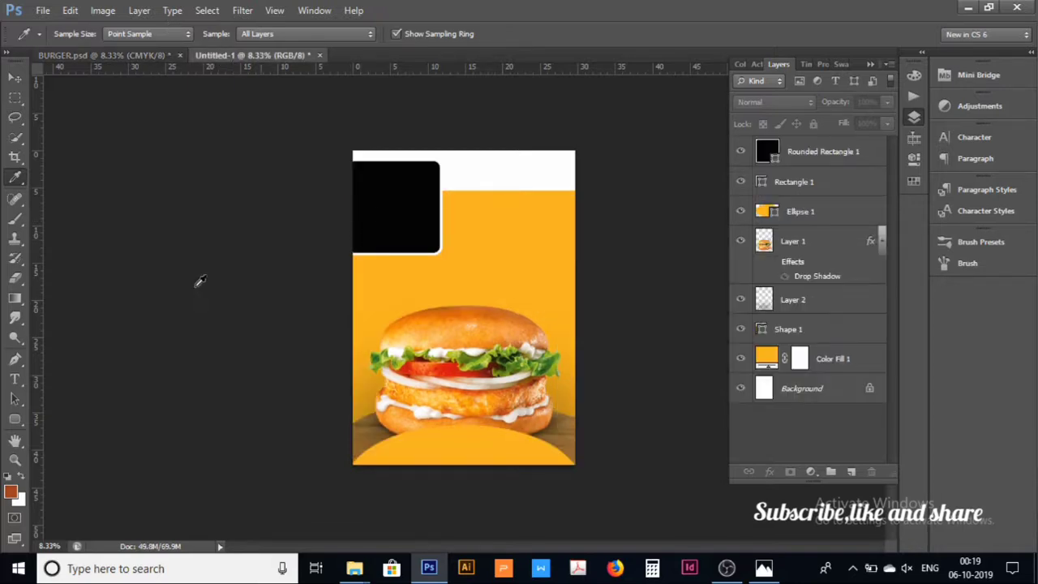
pyautogui.click(15, 420)
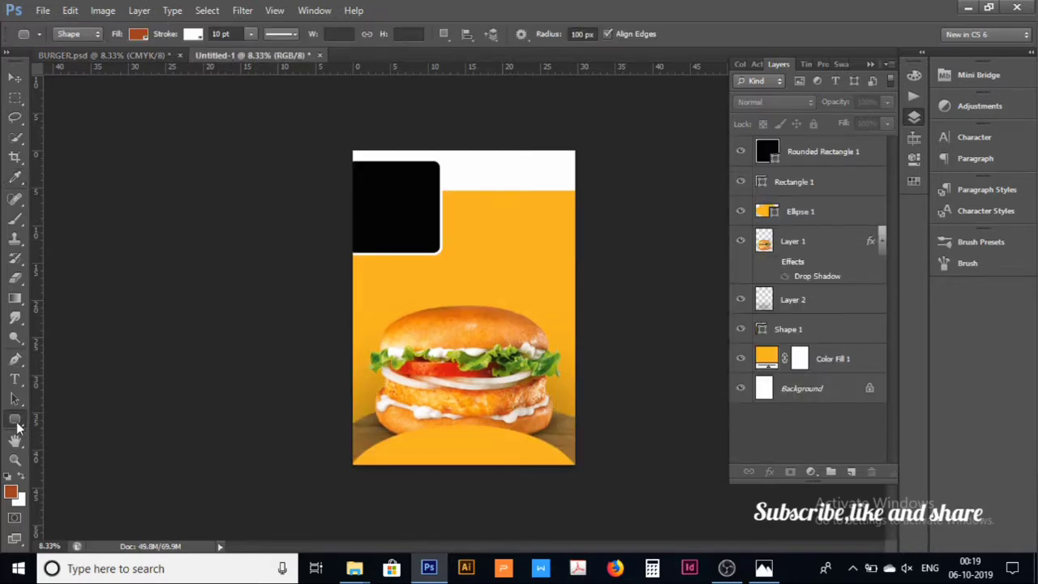
pyautogui.click(139, 34)
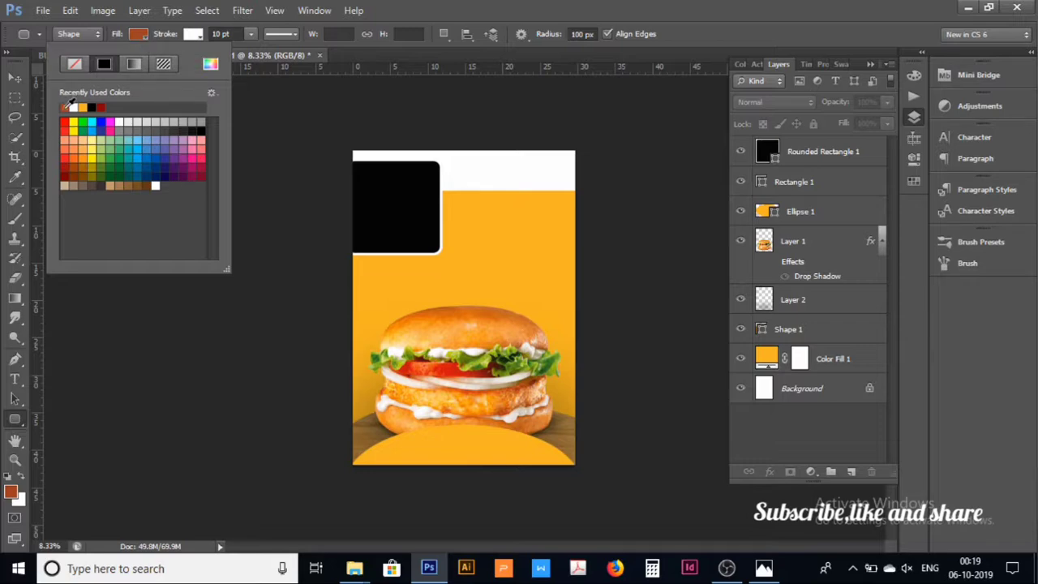
pyautogui.click(193, 36)
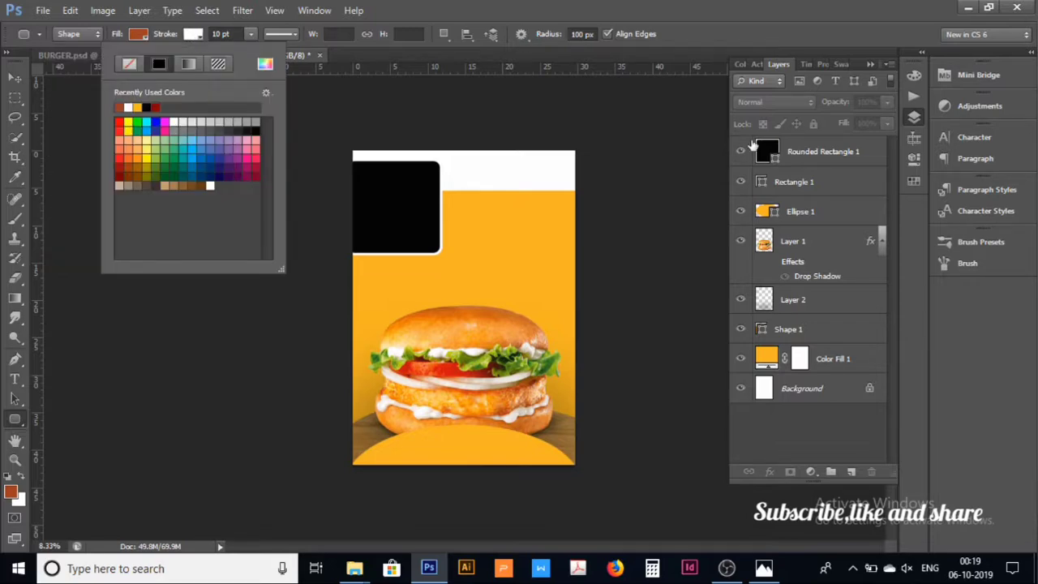
pyautogui.click(835, 185)
# Step: Fill Rounded Rectangle 1 with the sampled brown and remove its white outline
pyautogui.click(818, 152)
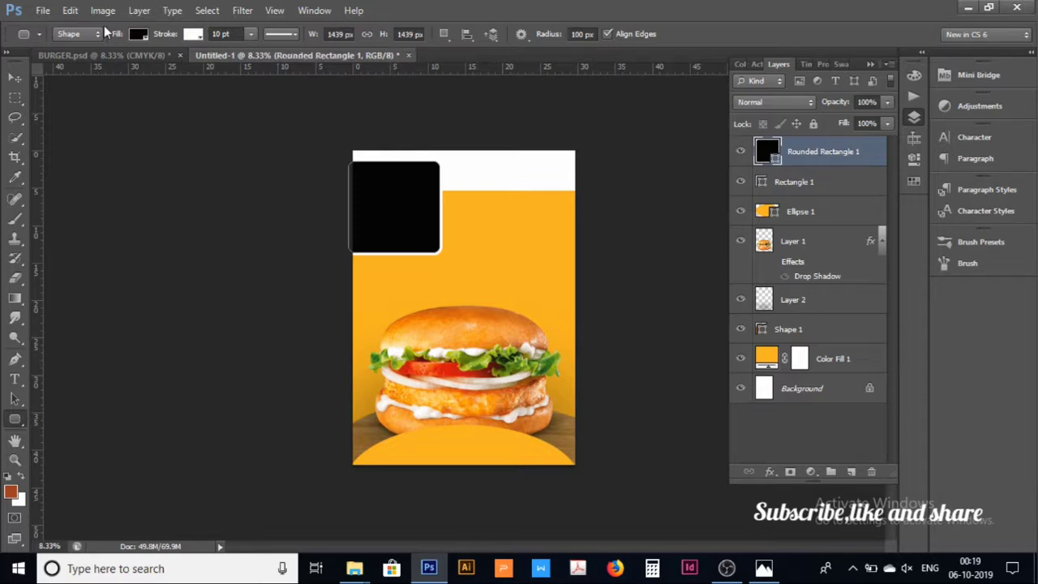
pyautogui.click(135, 36)
pyautogui.click(66, 106)
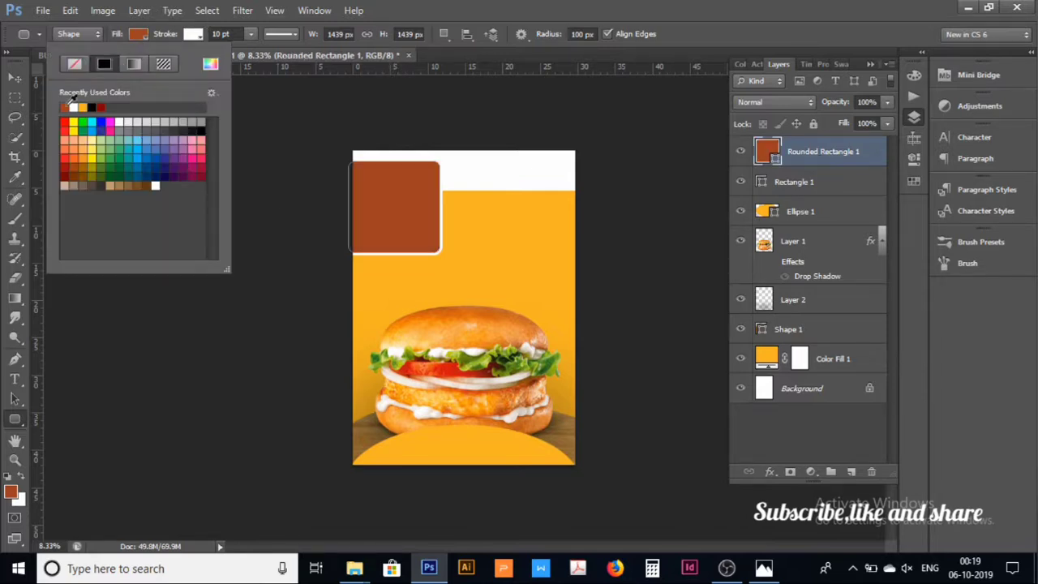
pyautogui.click(194, 36)
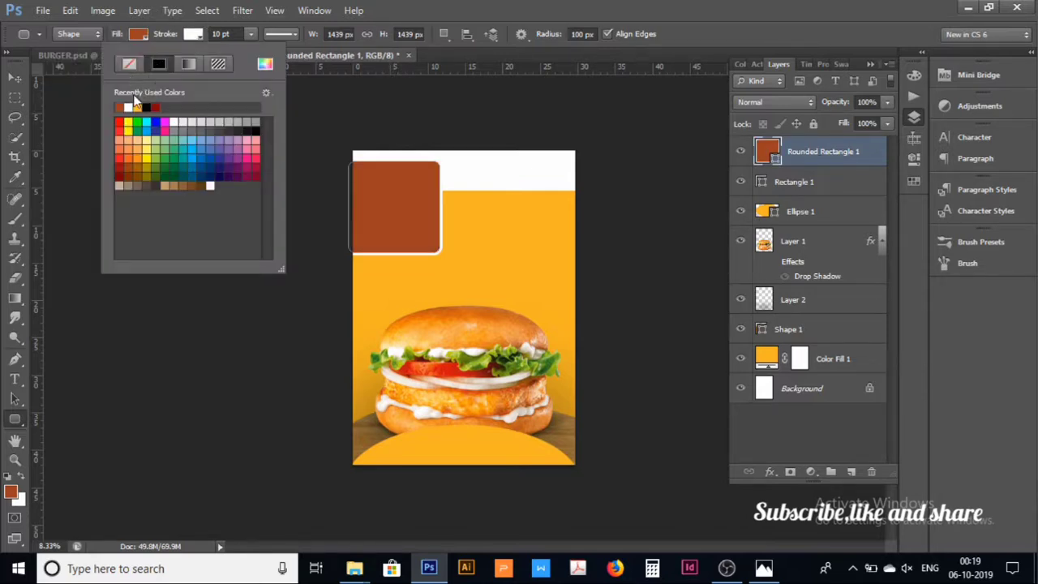
pyautogui.click(128, 65)
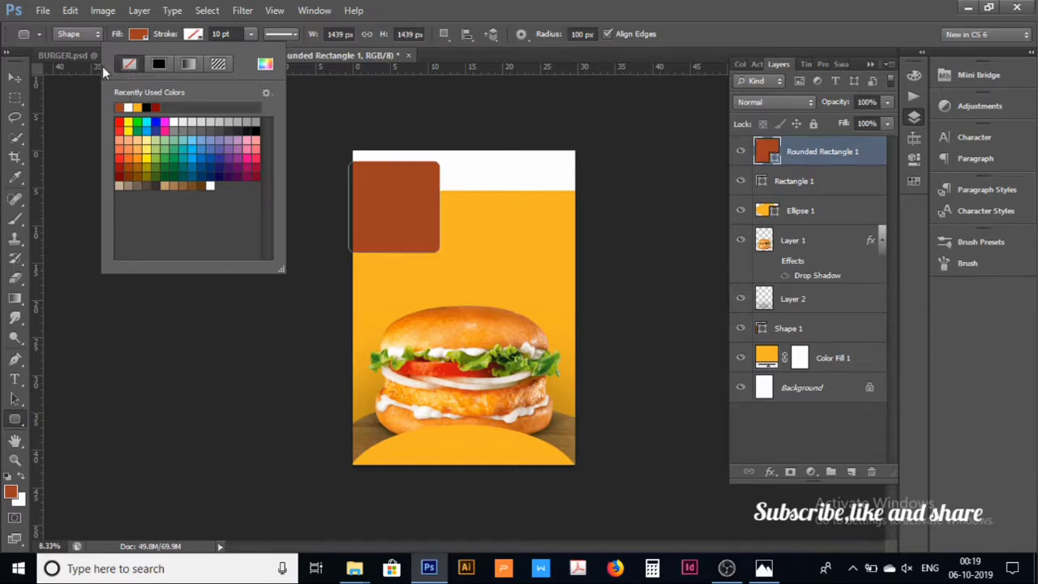
pyautogui.click(14, 77)
pyautogui.hotkey('ctrl', '+')
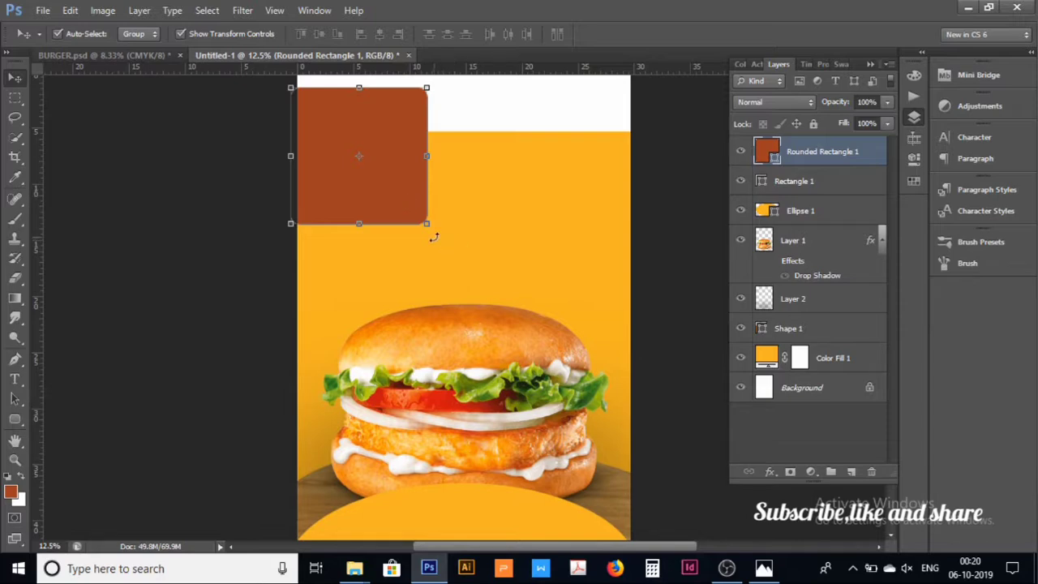
# Step: Rotate the brown rounded square to 60° and place it straddling the white band's edge
pyautogui.moveTo(430, 234)
pyautogui.mouseDown()
pyautogui.moveTo(377, 257)
pyautogui.moveTo(325, 251)
pyautogui.mouseUp()
pyautogui.moveTo(386, 149)
pyautogui.mouseDown()
pyautogui.moveTo(364, 205)
pyautogui.moveTo(367, 189)
pyautogui.mouseUp()
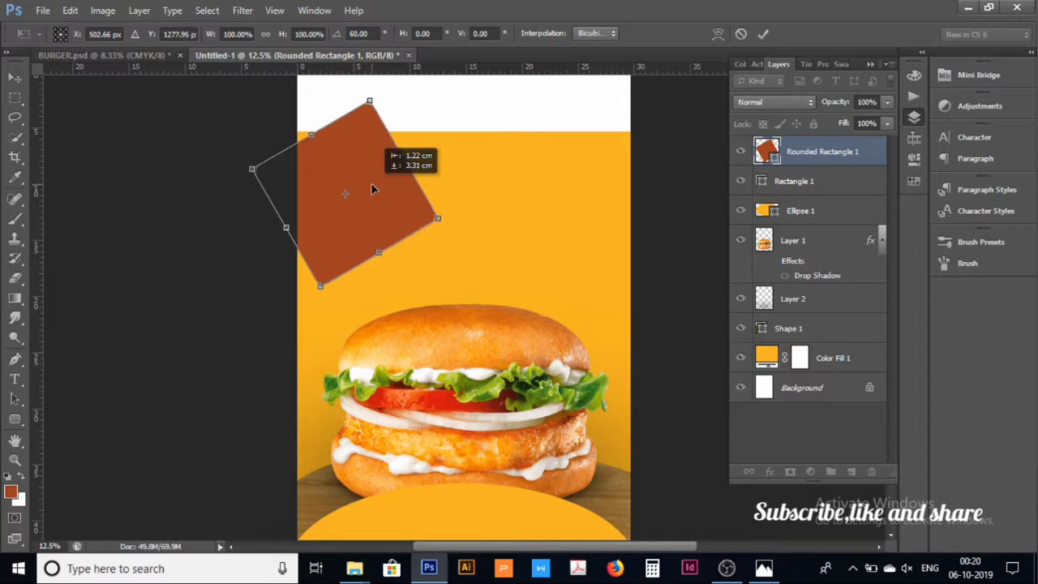
pyautogui.moveTo(368, 189); pyautogui.dragTo(372, 190)
pyautogui.press('Return')
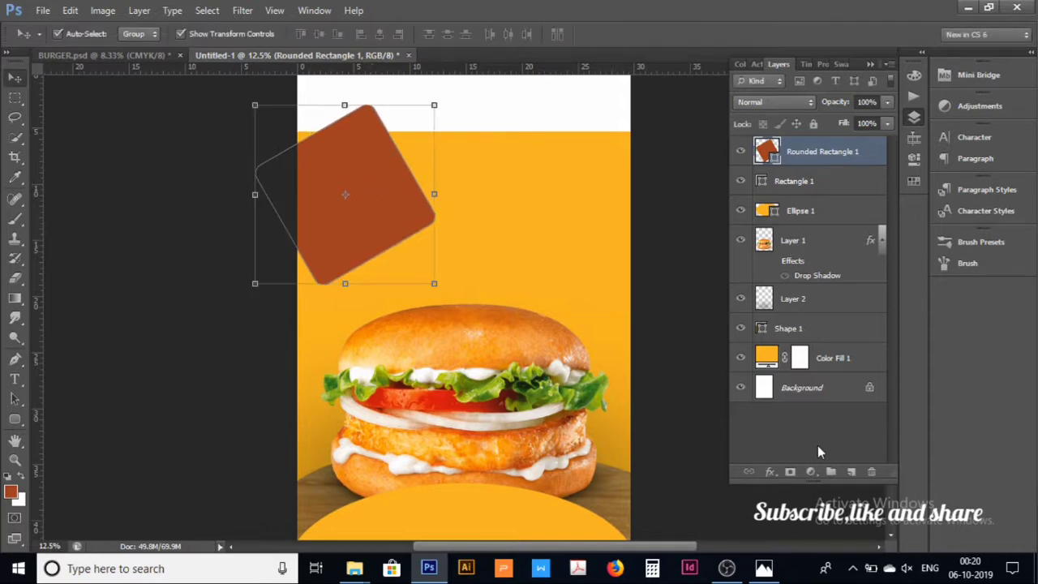
pyautogui.click(814, 443)
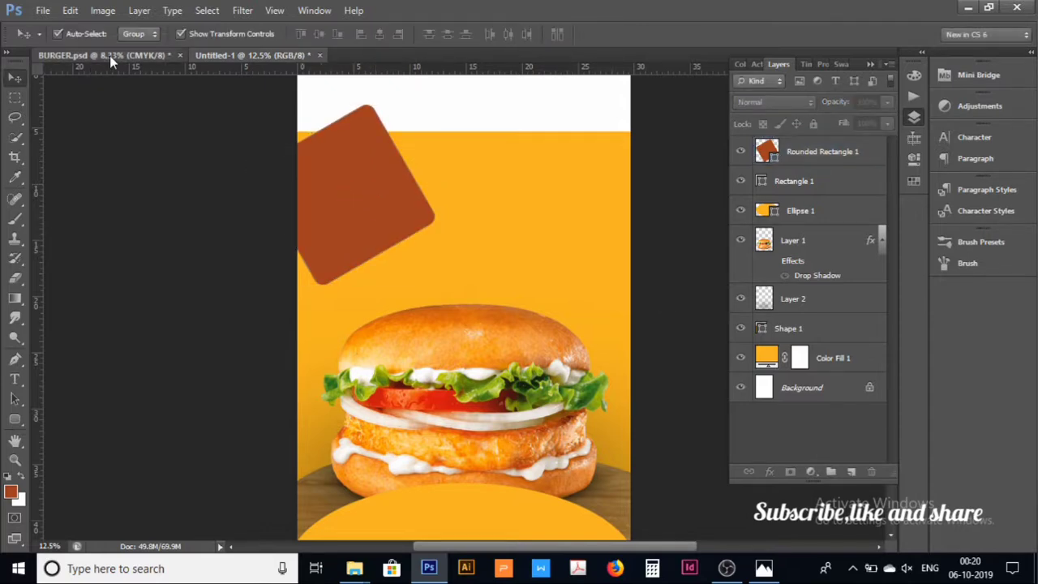
# Step: Duplicate the brown rounded square layer
pyautogui.click(110, 55)
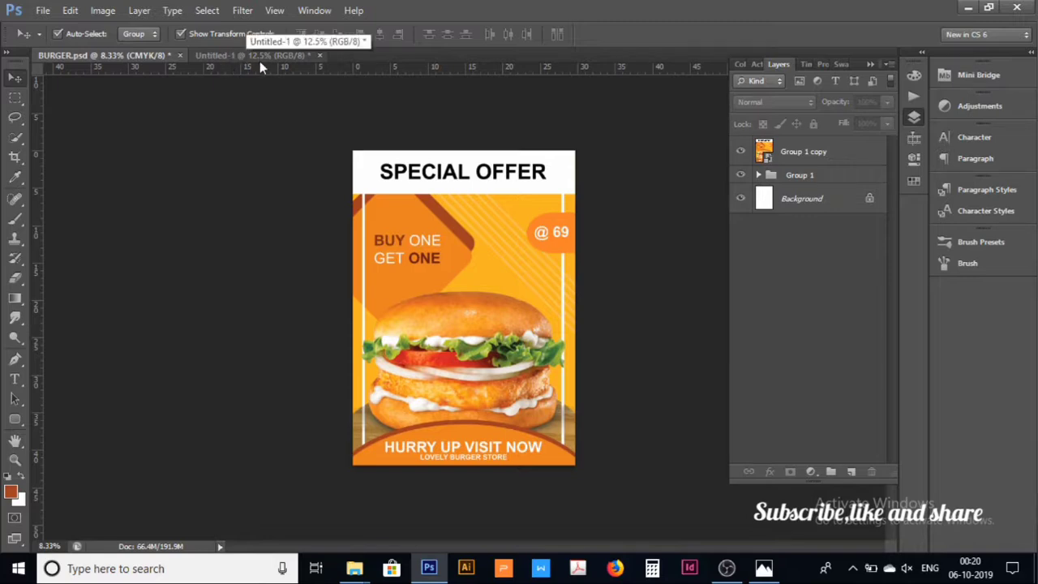
pyautogui.click(258, 57)
pyautogui.click(825, 160)
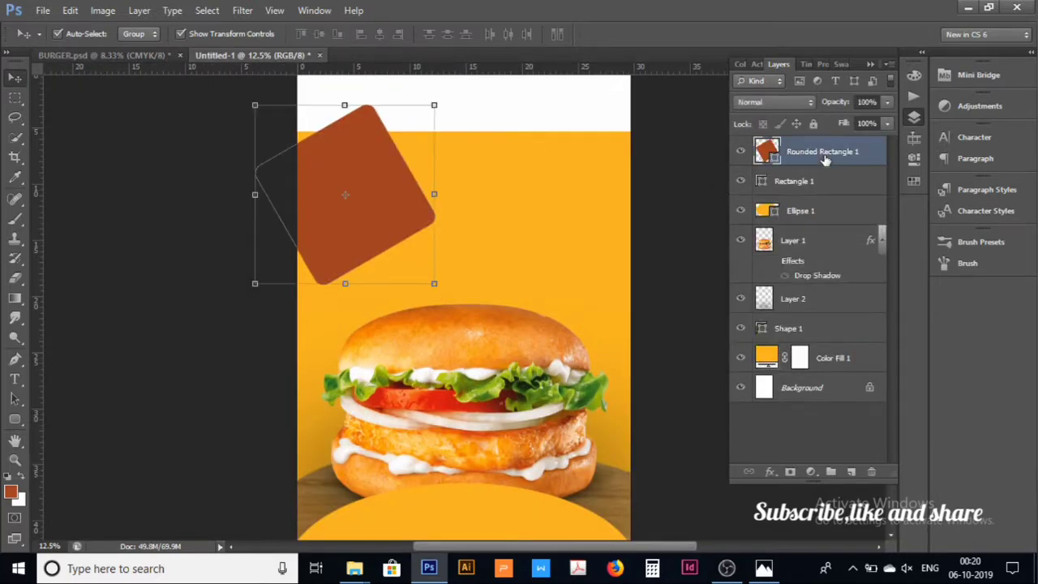
pyautogui.hotkey('ctrl', 'j')
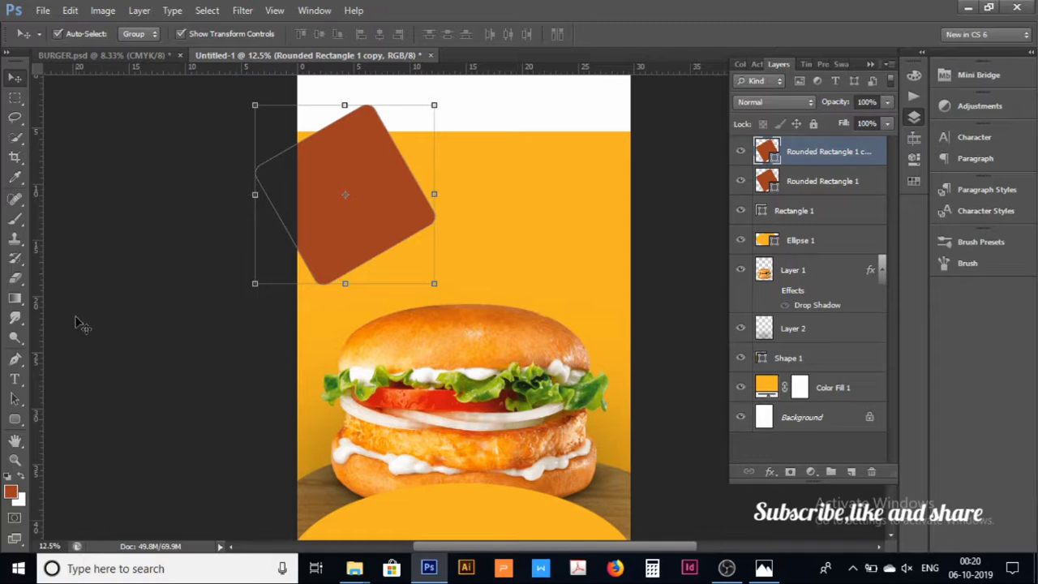
# Step: Fill the copy with orange sampled from the BURGER.psd flyer
pyautogui.click(103, 53)
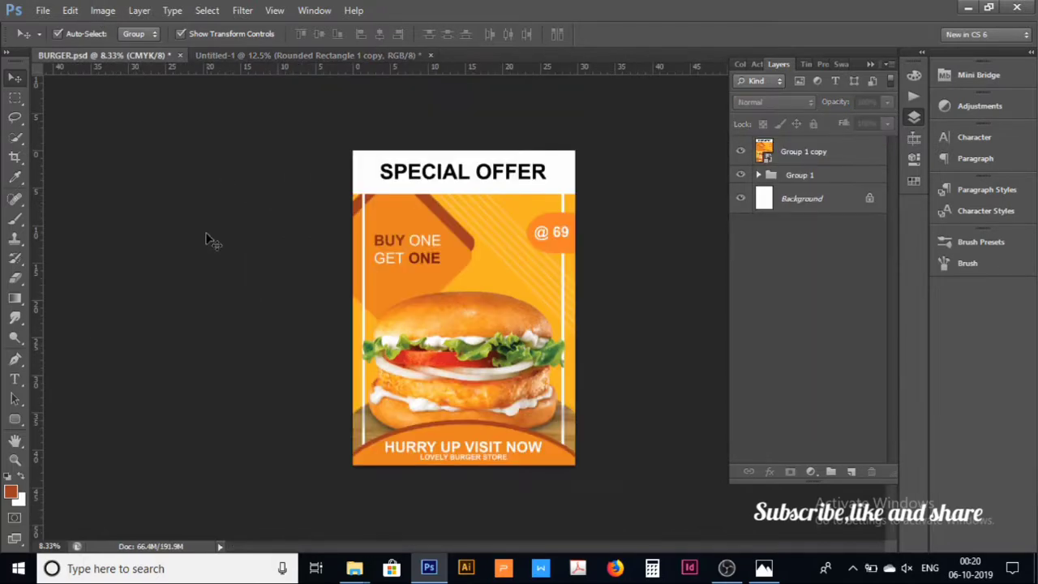
pyautogui.click(15, 178)
pyautogui.click(412, 279)
pyautogui.click(232, 55)
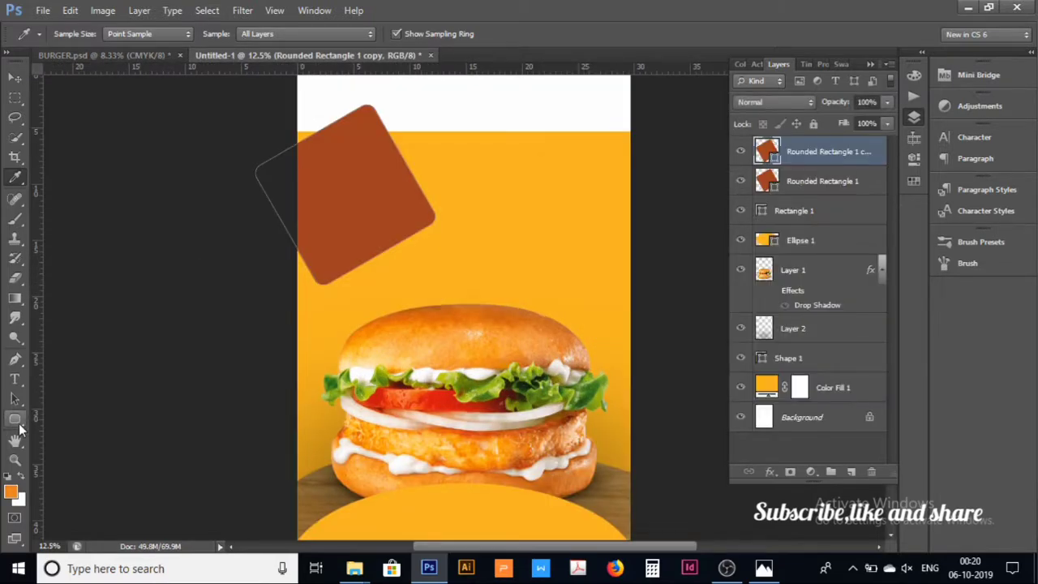
pyautogui.click(16, 419)
pyautogui.click(137, 35)
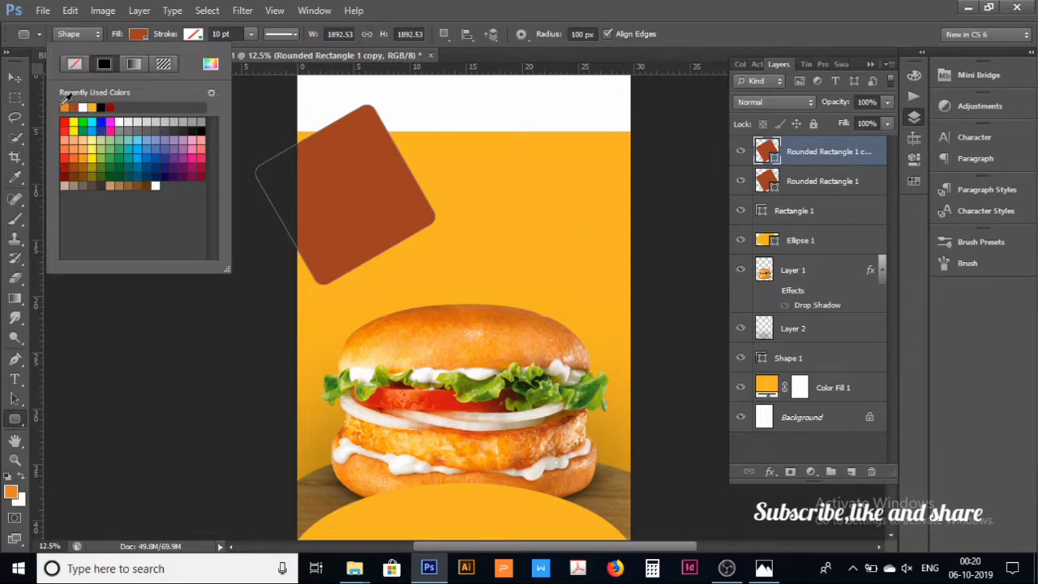
pyautogui.click(65, 105)
# Step: Shift the orange copy slightly down so a brown edge shows along its top
pyautogui.click(15, 78)
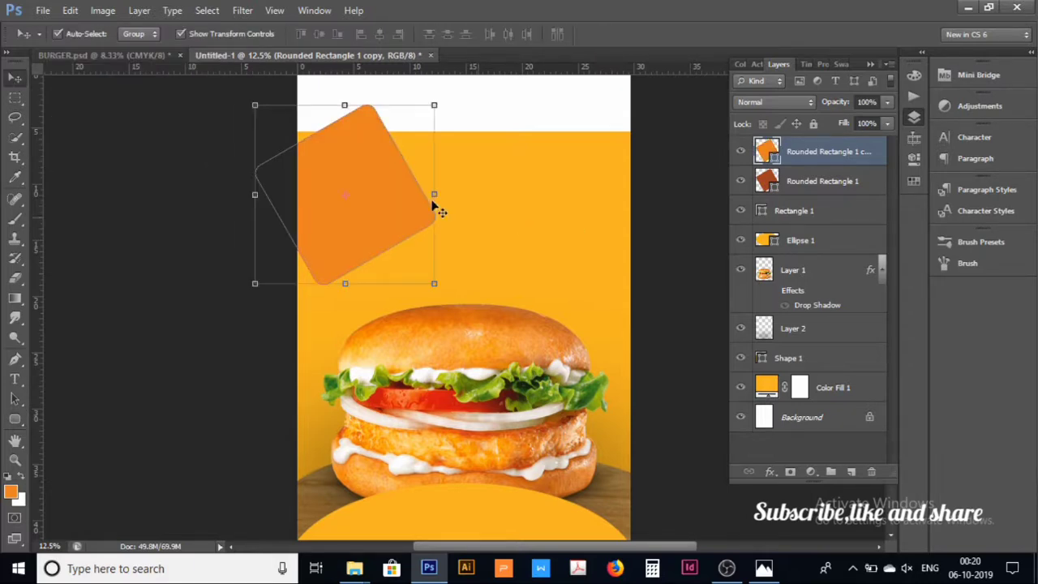
pyautogui.moveTo(354, 172); pyautogui.dragTo(350, 186)
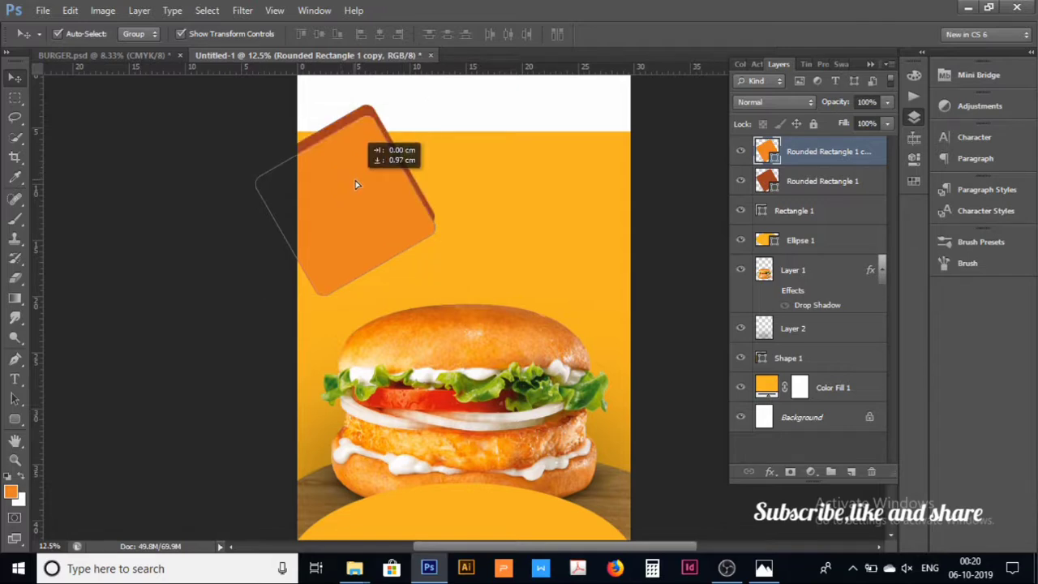
pyautogui.moveTo(364, 174); pyautogui.dragTo(362, 173)
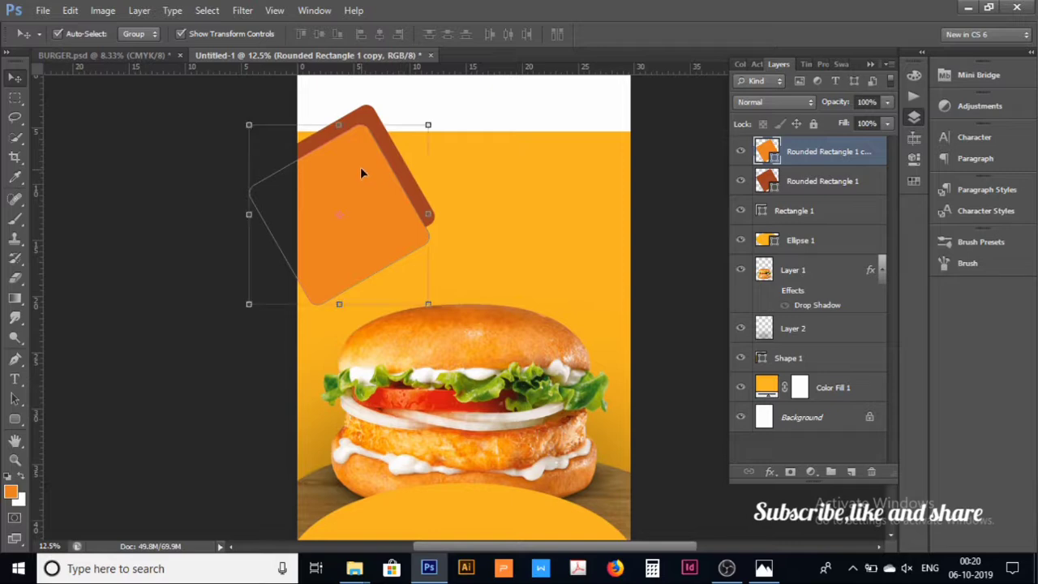
pyautogui.hotkey('shift', 'Up')
pyautogui.hotkey('shift', 'Up')
pyautogui.hotkey('shift', 'Up')
pyautogui.hotkey('shift', 'Up')
pyautogui.hotkey('shift', 'Up')
pyautogui.hotkey('shift', 'Up')
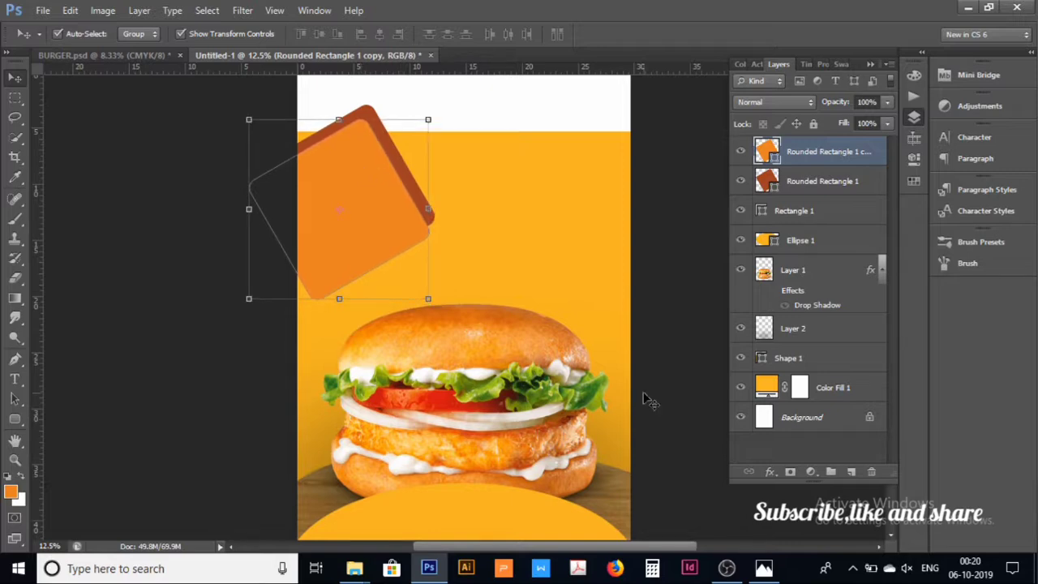
pyautogui.click(780, 447)
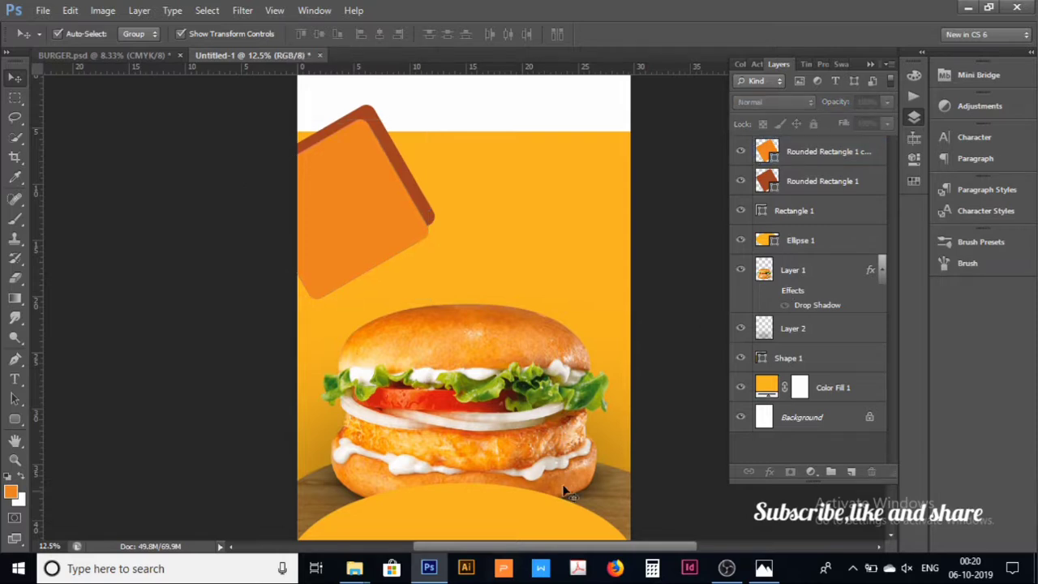
pyautogui.click(827, 241)
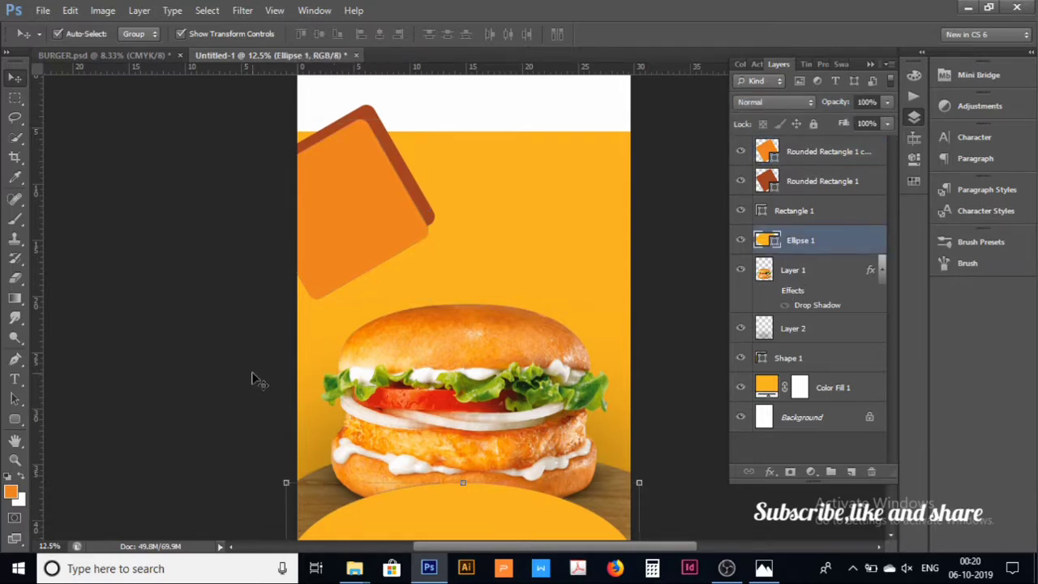
# Step: Fill the Ellipse 1 arc with the darker orange from Recently Used Colors
pyautogui.click(15, 418)
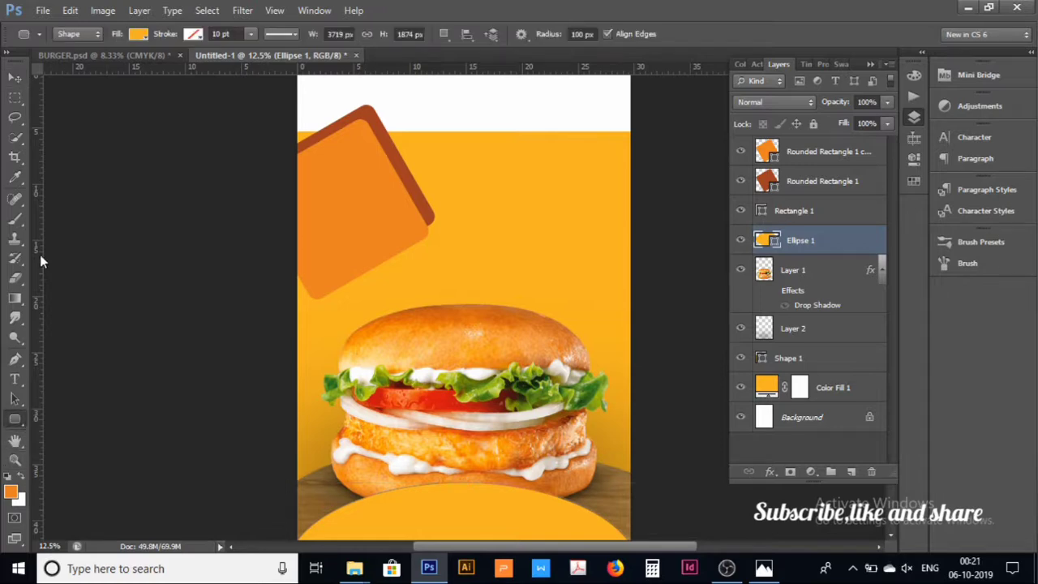
pyautogui.click(139, 34)
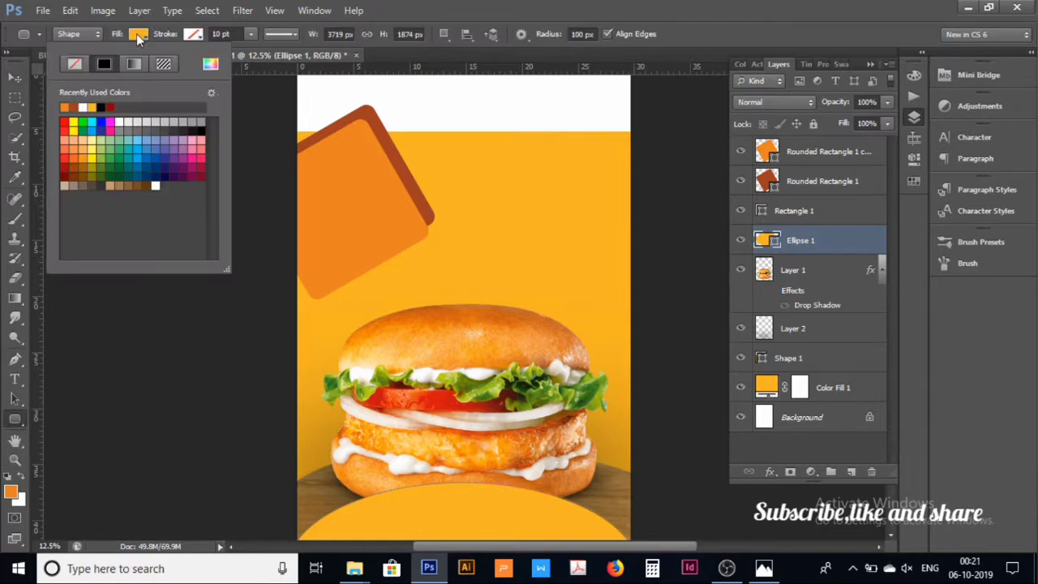
pyautogui.click(65, 107)
pyautogui.press('Return')
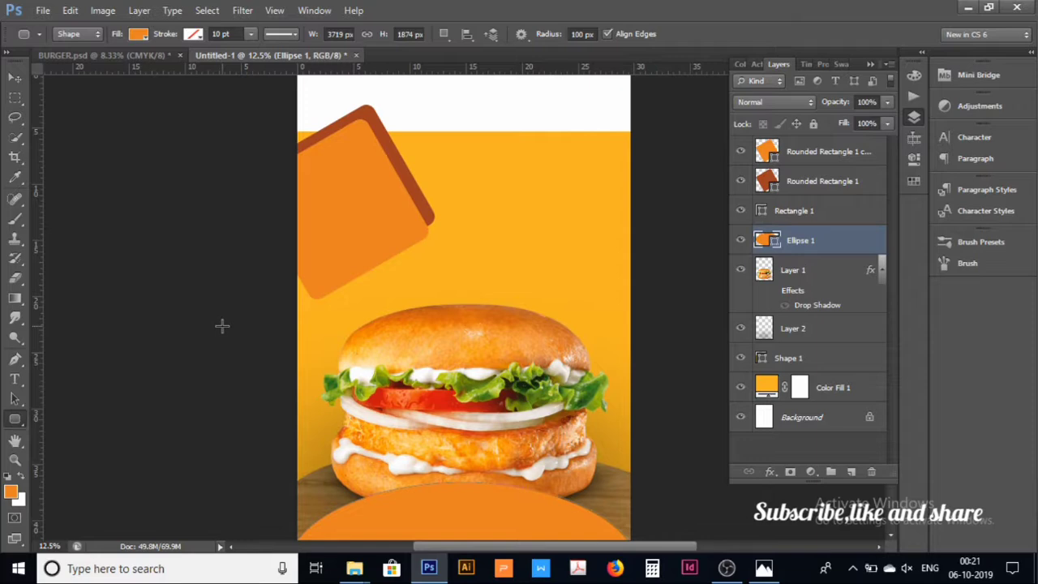
pyautogui.click(222, 327)
pyautogui.click(455, 253)
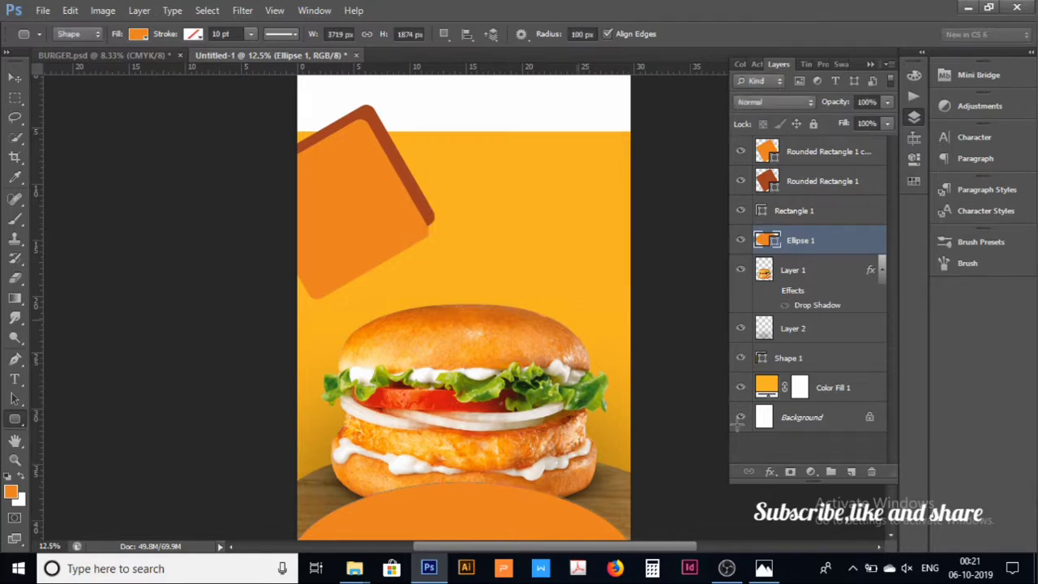
pyautogui.click(781, 456)
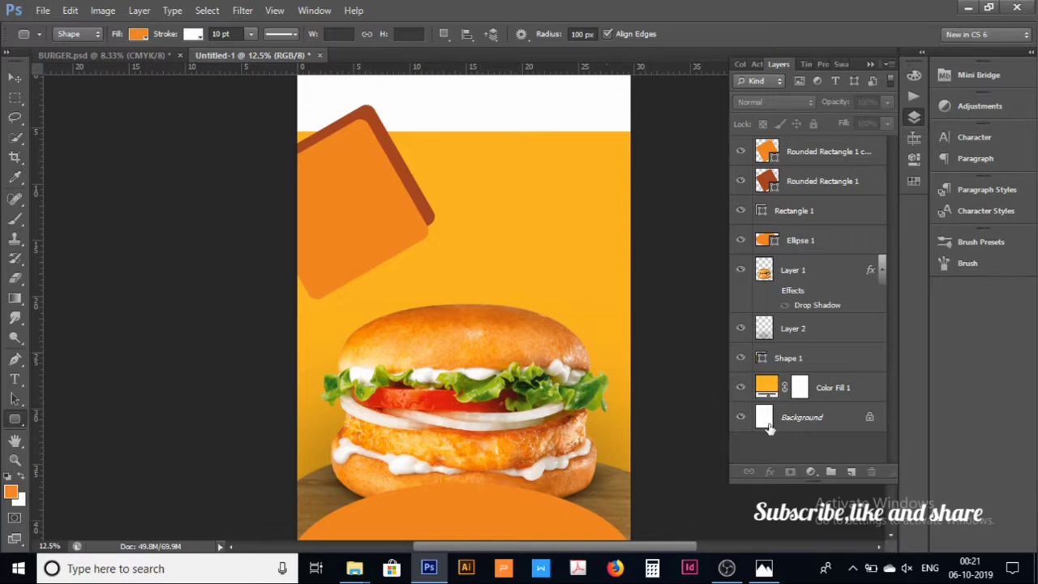
# Step: Group the two rounded rectangle layers as 'curve rectagnles'
pyautogui.click(818, 182)
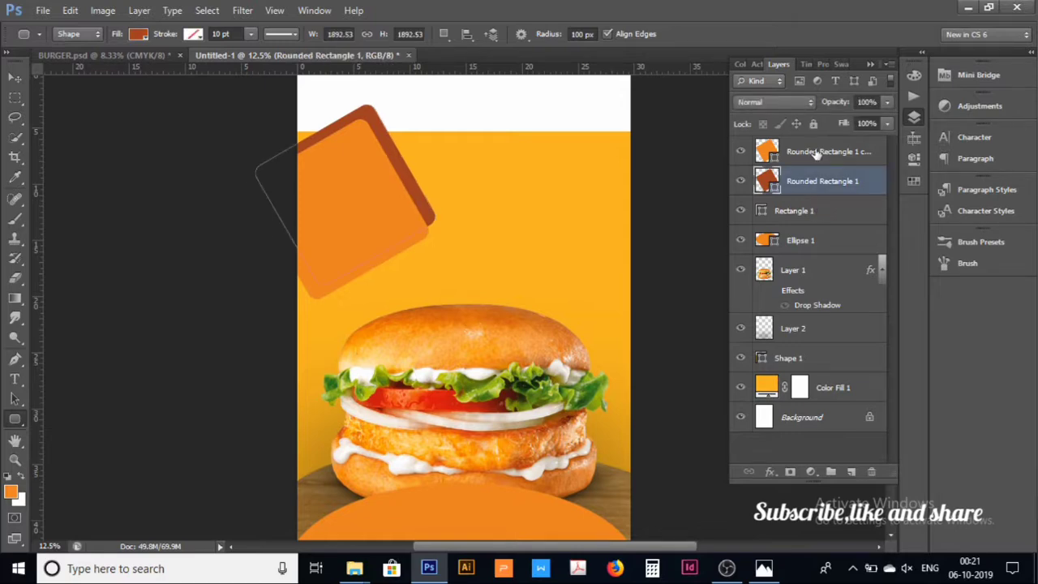
pyautogui.click(816, 154)
pyautogui.keyDown('shift'); pyautogui.click(816, 184); pyautogui.keyUp('shift')
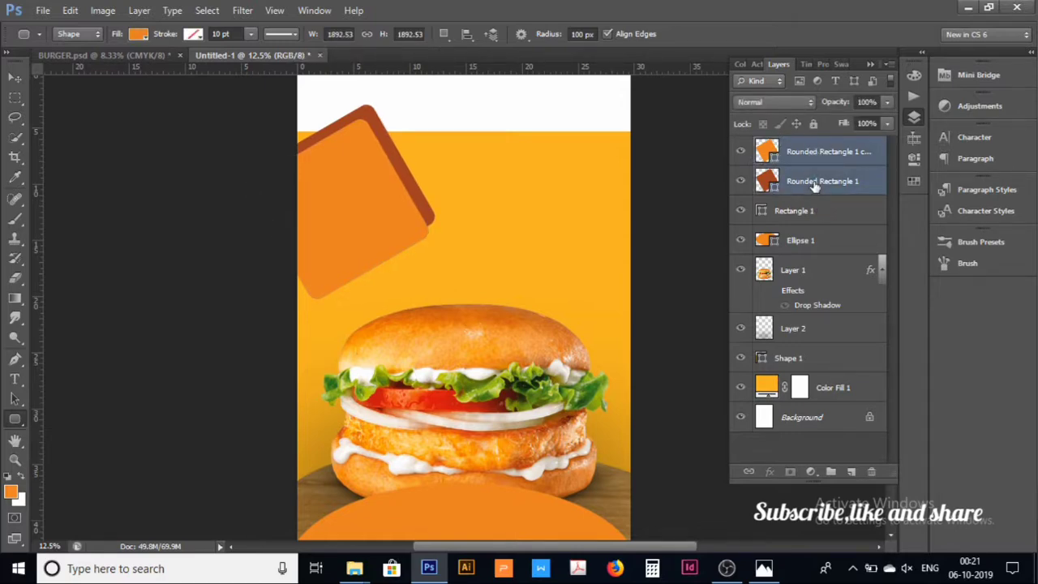
pyautogui.hotkey('ctrl', 'g')
pyautogui.doubleClick(799, 145)
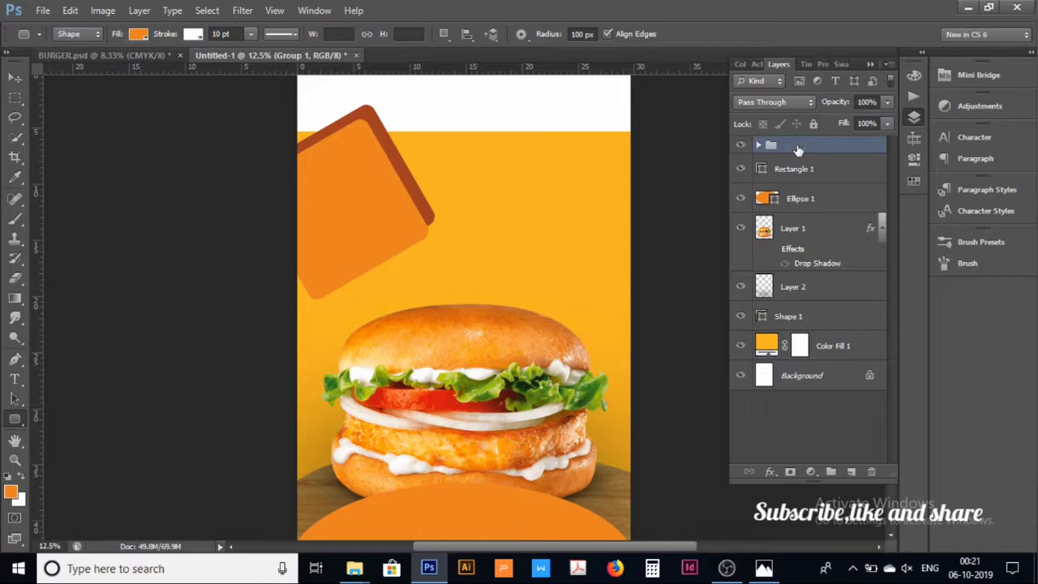
pyautogui.write('curve rectag')
pyautogui.write('nles')
pyautogui.press('Return')
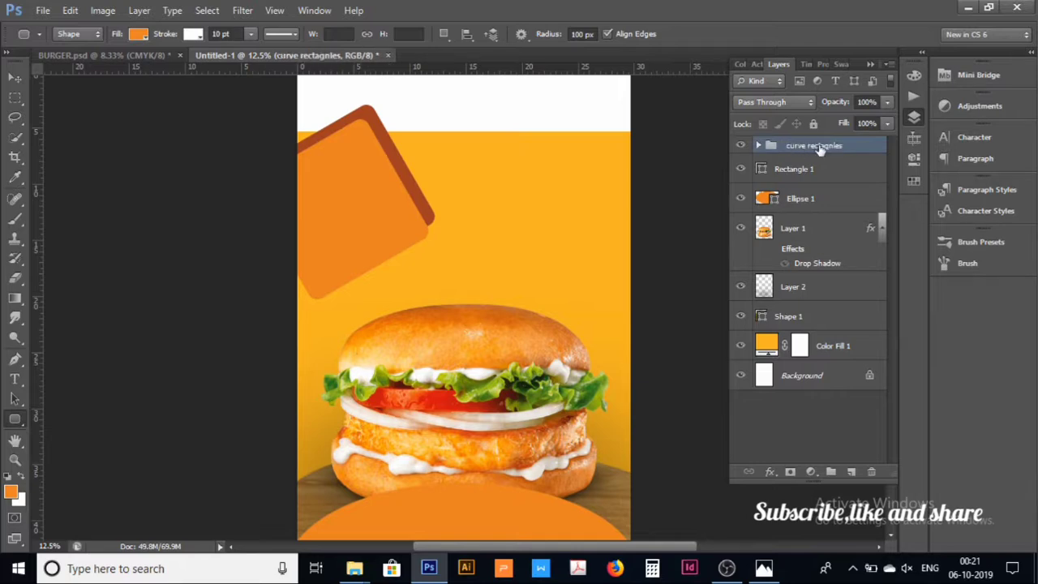
# Step: Move Rectangle 1 above the group and rename Ellipse 1 to 'base'
pyautogui.moveTo(808, 170)
pyautogui.mouseDown()
pyautogui.moveTo(808, 185)
pyautogui.moveTo(807, 146)
pyautogui.mouseUp()
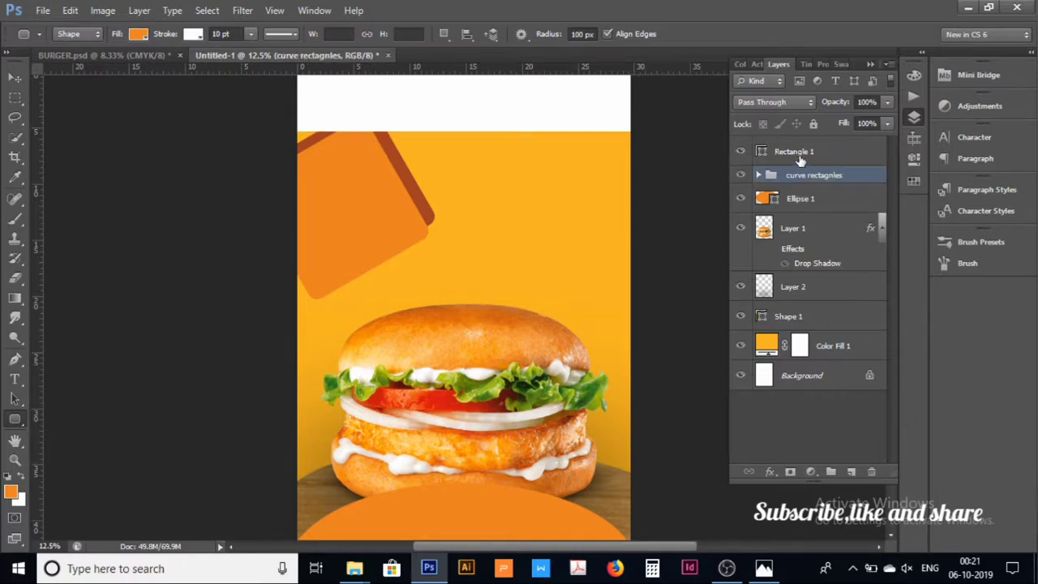
pyautogui.doubleClick(795, 152)
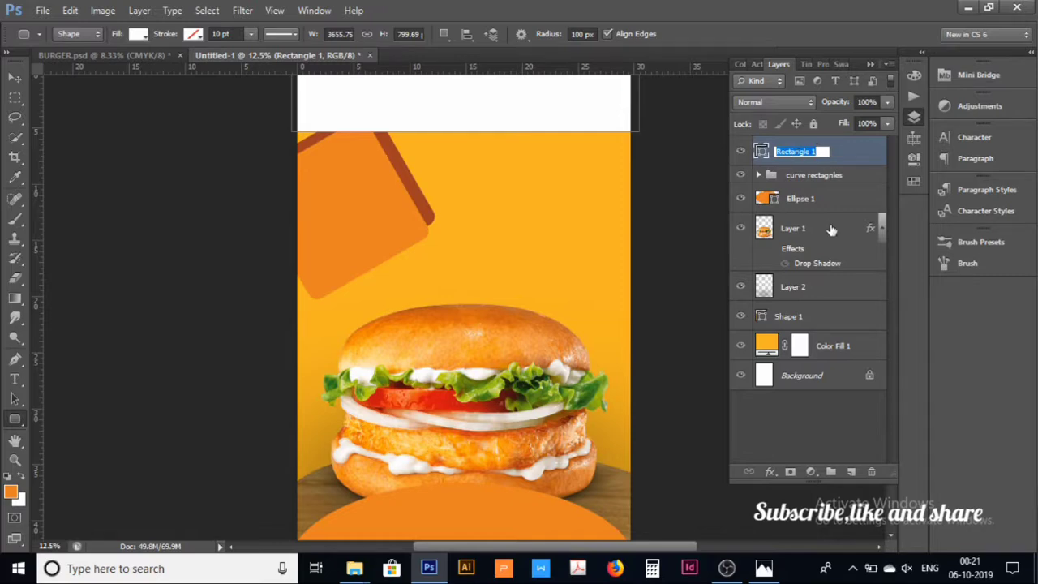
pyautogui.click(809, 204)
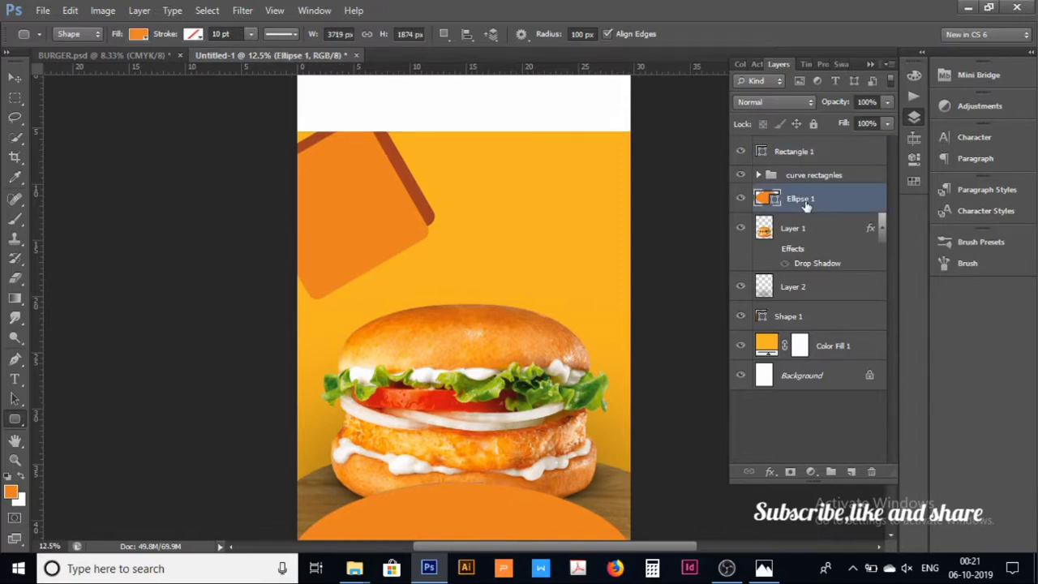
pyautogui.doubleClick(803, 200)
pyautogui.write('base')
pyautogui.press('Return')
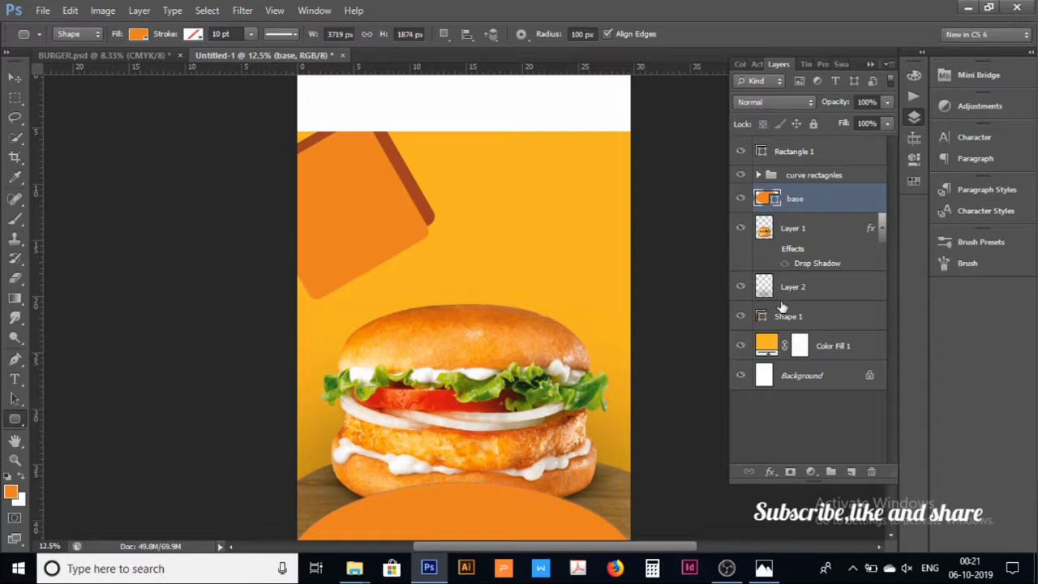
# Step: Group Layer 1, Layer 2 and Shape 1 as 'burger'
pyautogui.click(785, 324)
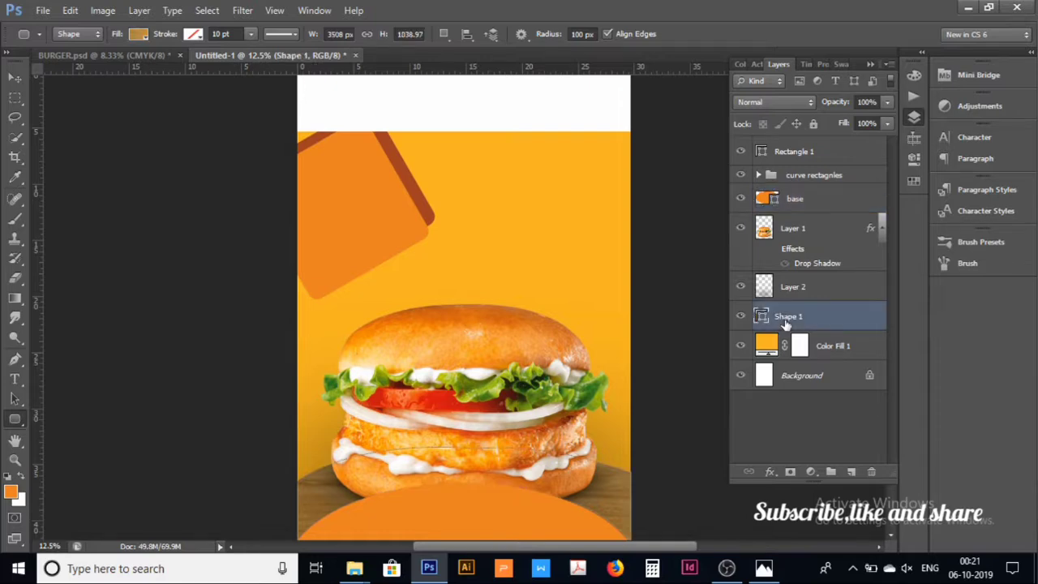
pyautogui.keyDown('ctrl'); pyautogui.click(817, 232); pyautogui.keyUp('ctrl')
pyautogui.keyDown('ctrl'); pyautogui.click(816, 292); pyautogui.keyUp('ctrl')
pyautogui.hotkey('ctrl', 'g')
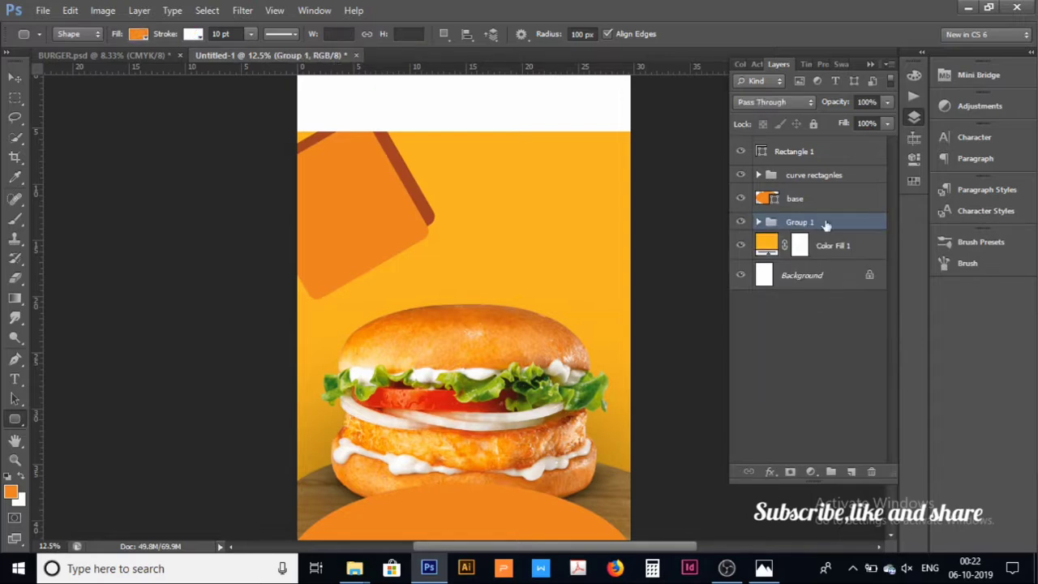
pyautogui.doubleClick(797, 224)
pyautogui.write('burger')
pyautogui.press('Return')
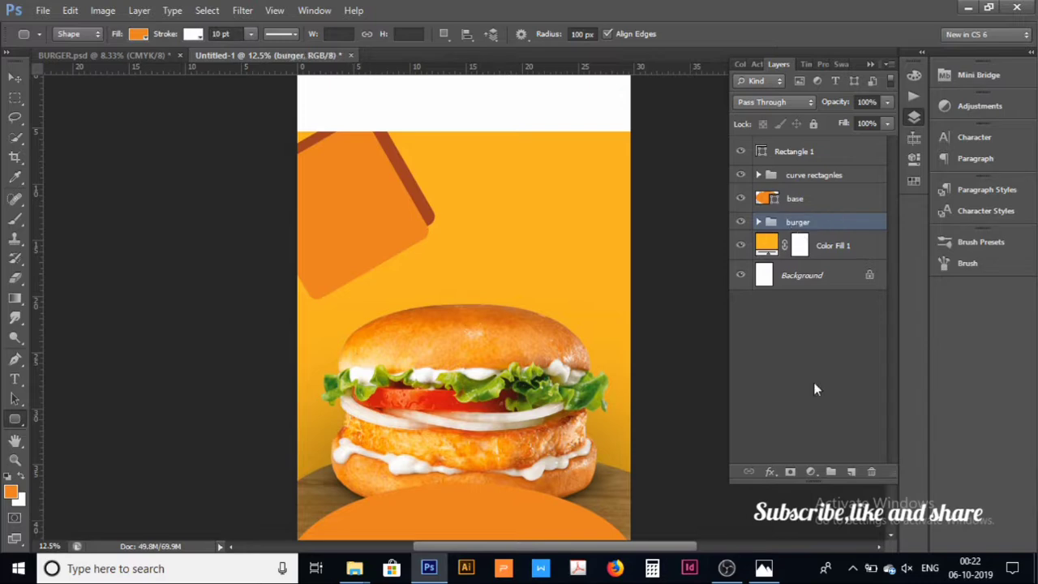
pyautogui.click(814, 390)
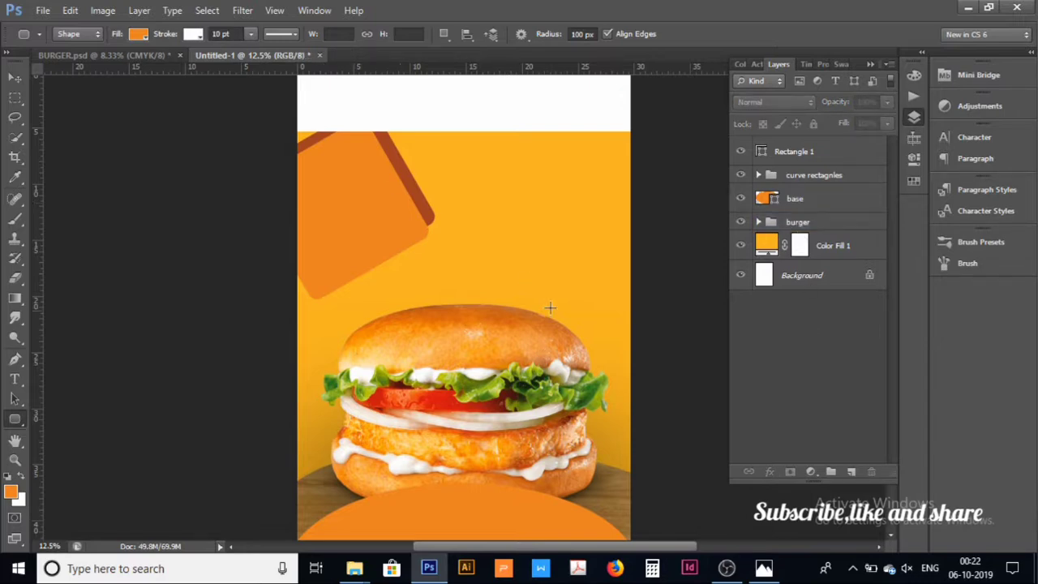
# Step: Select both rounded rectangle layers inside the curve rectagnles group
pyautogui.click(139, 53)
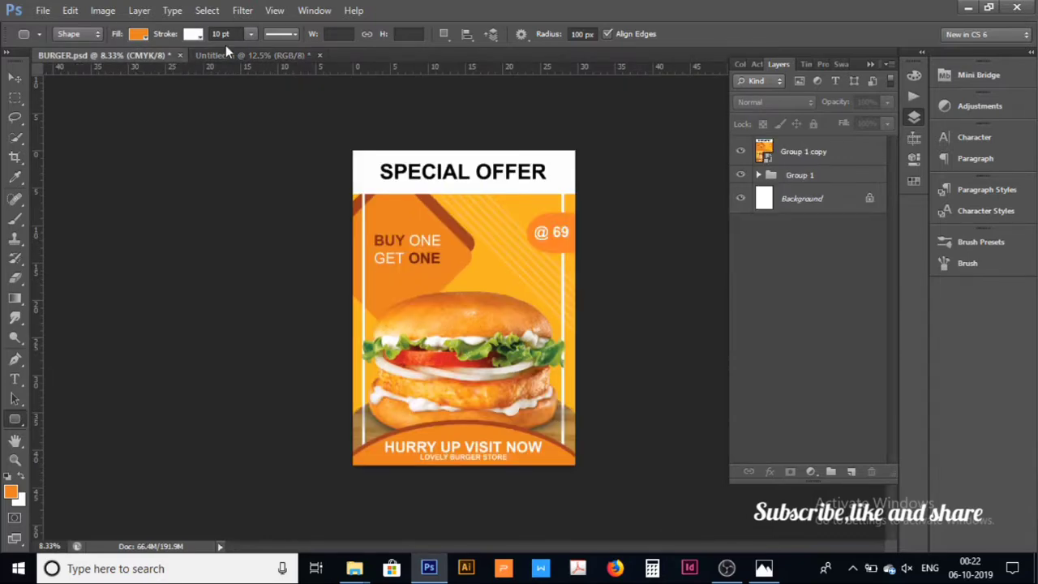
pyautogui.click(229, 54)
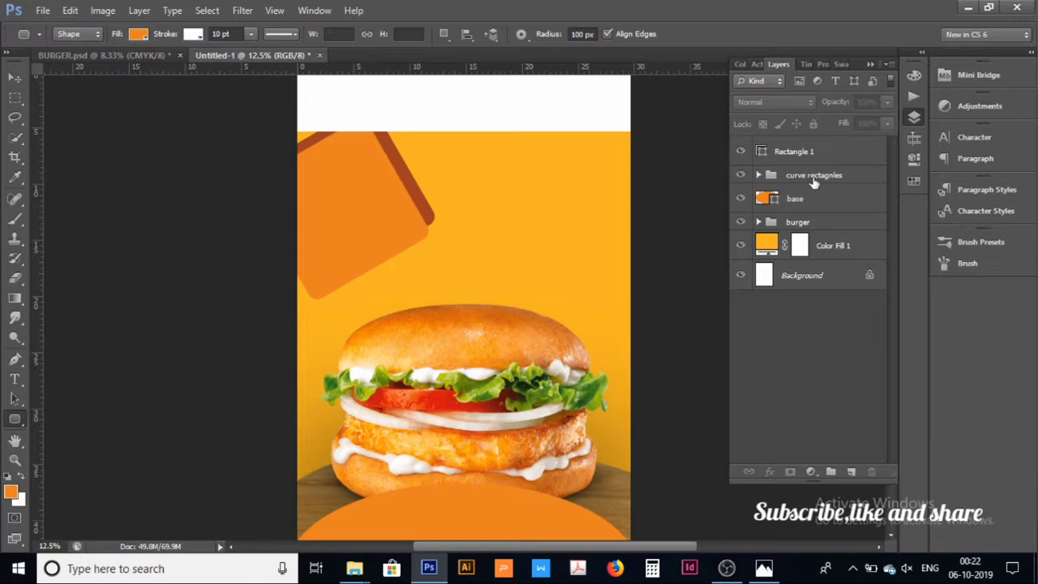
pyautogui.click(812, 179)
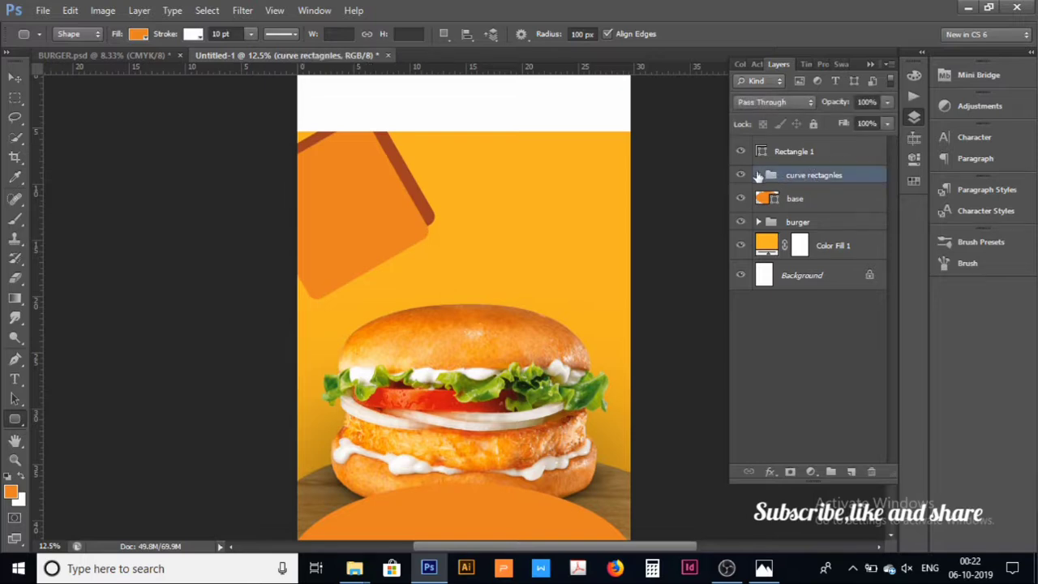
pyautogui.click(758, 175)
pyautogui.click(807, 210)
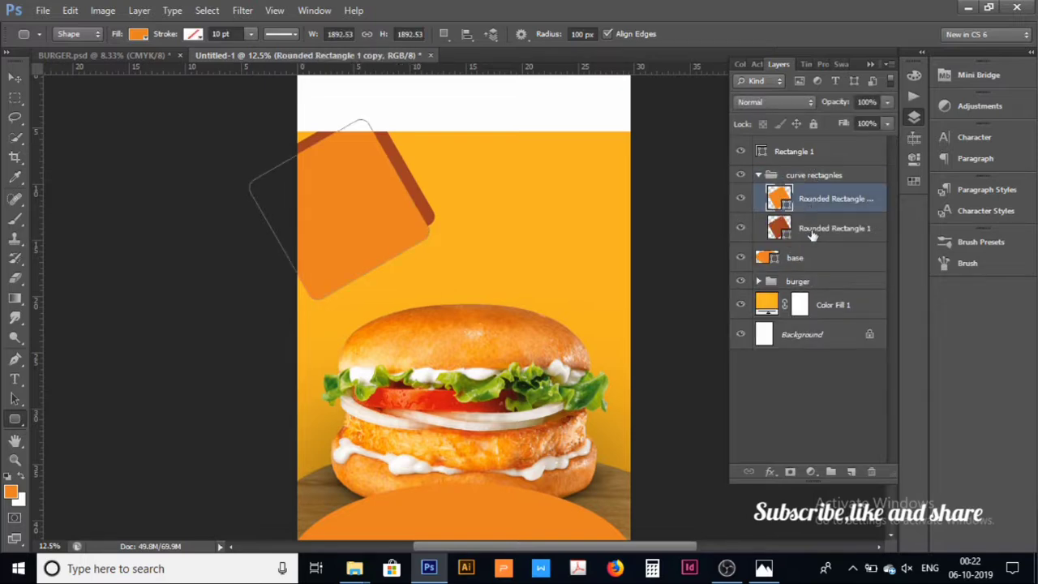
pyautogui.keyDown('shift'); pyautogui.click(812, 230); pyautogui.keyUp('shift')
# Step: Scale the rounded squares to about 123% and nudge them down-right
pyautogui.hotkey('ctrl', 't')
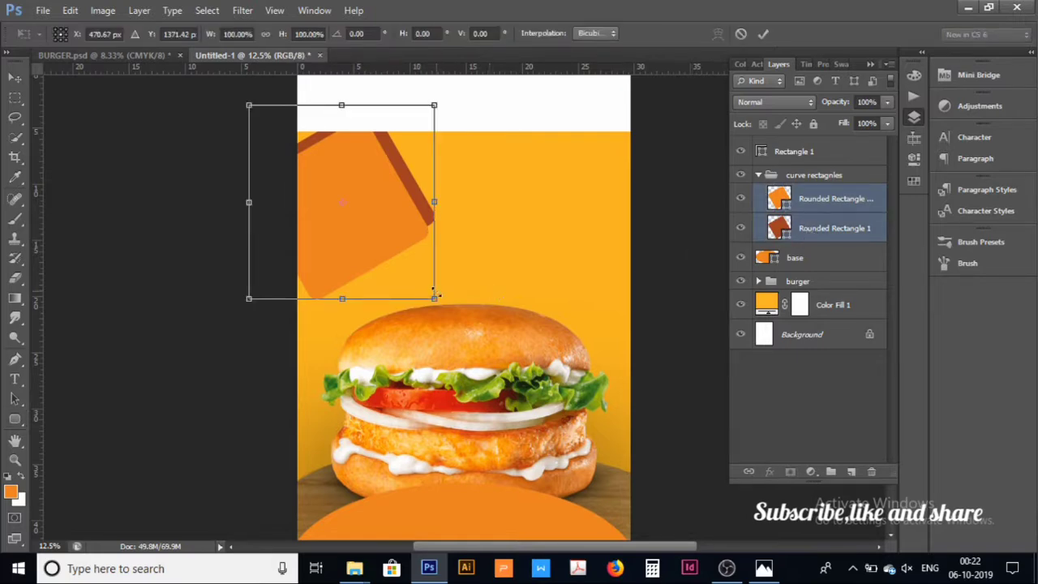
pyautogui.moveTo(434, 299); pyautogui.dragTo(460, 322)
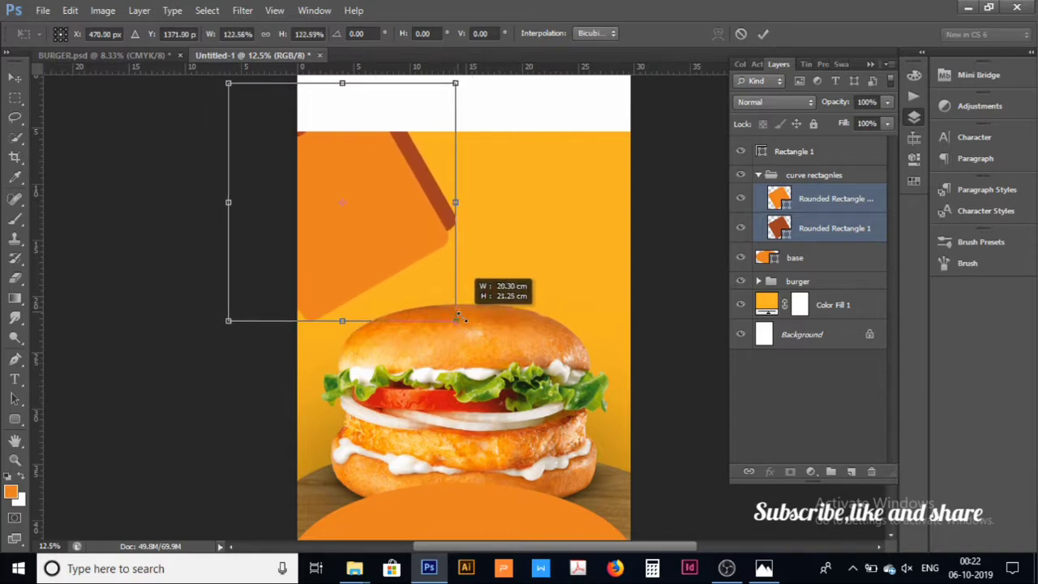
pyautogui.moveTo(460, 323); pyautogui.dragTo(456, 321)
pyautogui.moveTo(407, 223); pyautogui.dragTo(419, 245)
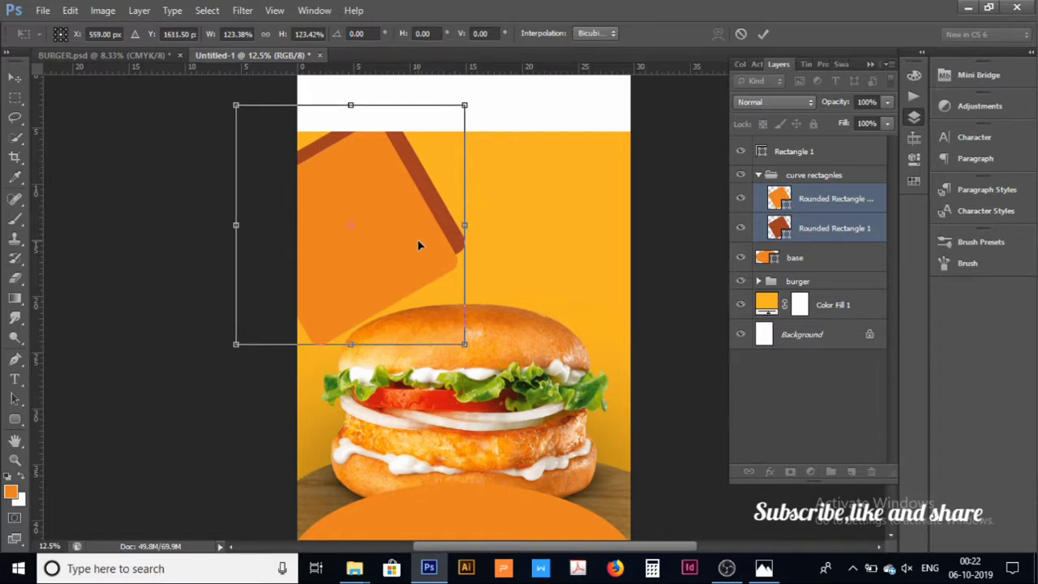
pyautogui.press('Return')
pyautogui.click(809, 385)
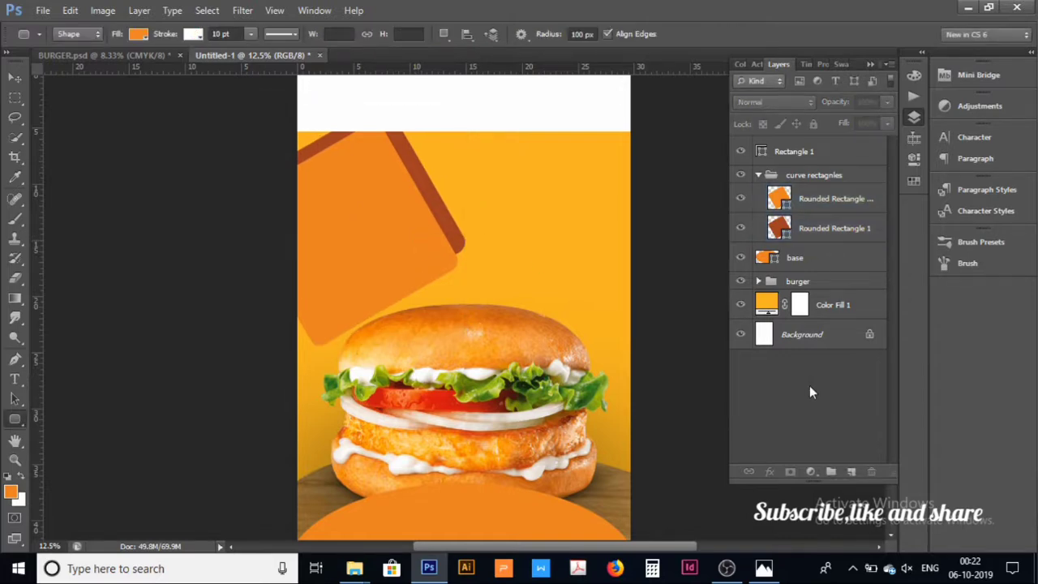
# Step: Draw a large orange Rectangle 2 and position it over most of the poster
pyautogui.click(136, 56)
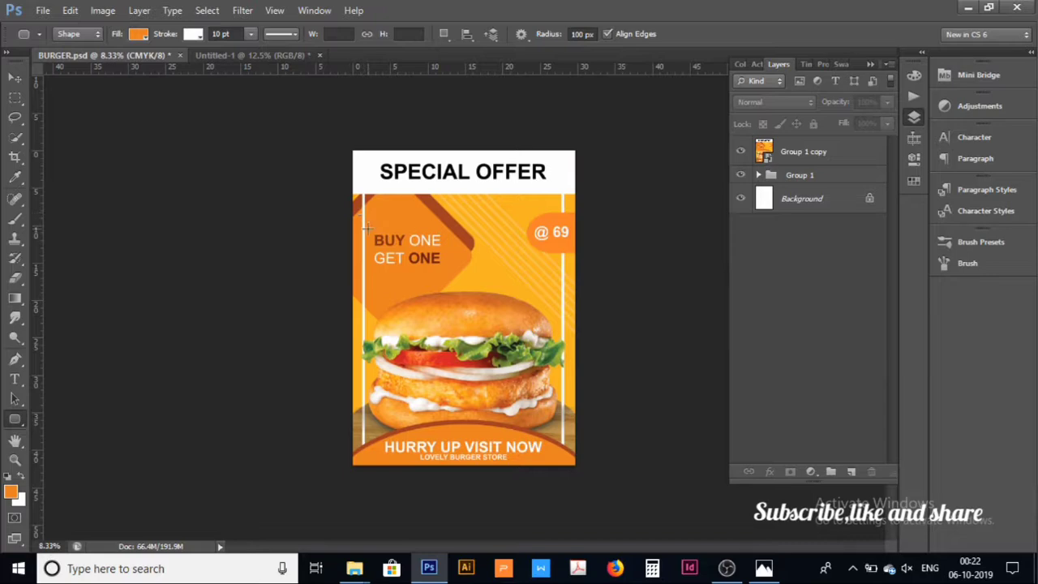
pyautogui.click(273, 53)
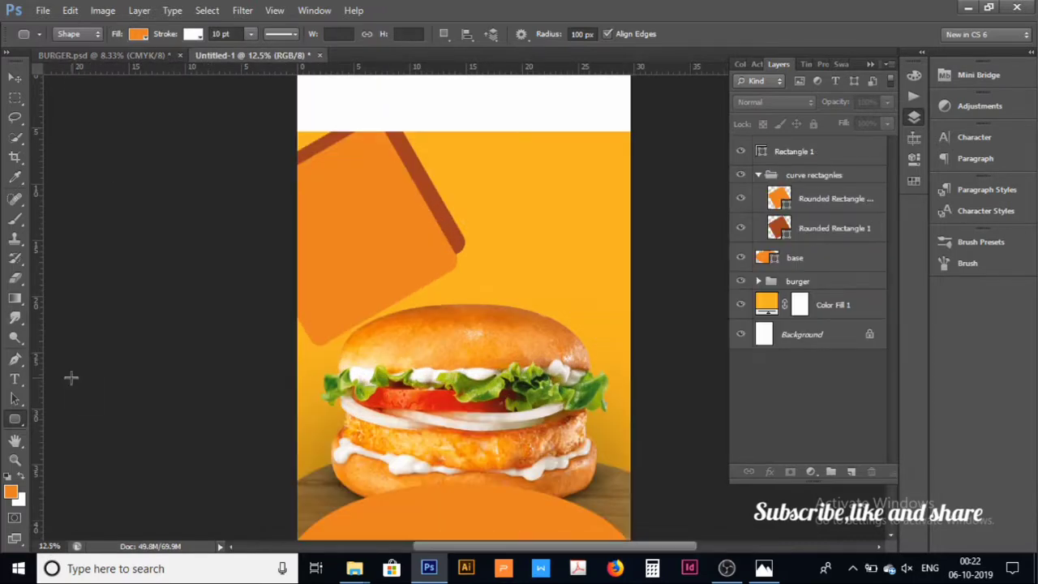
pyautogui.rightClick(14, 424)
pyautogui.click(49, 416)
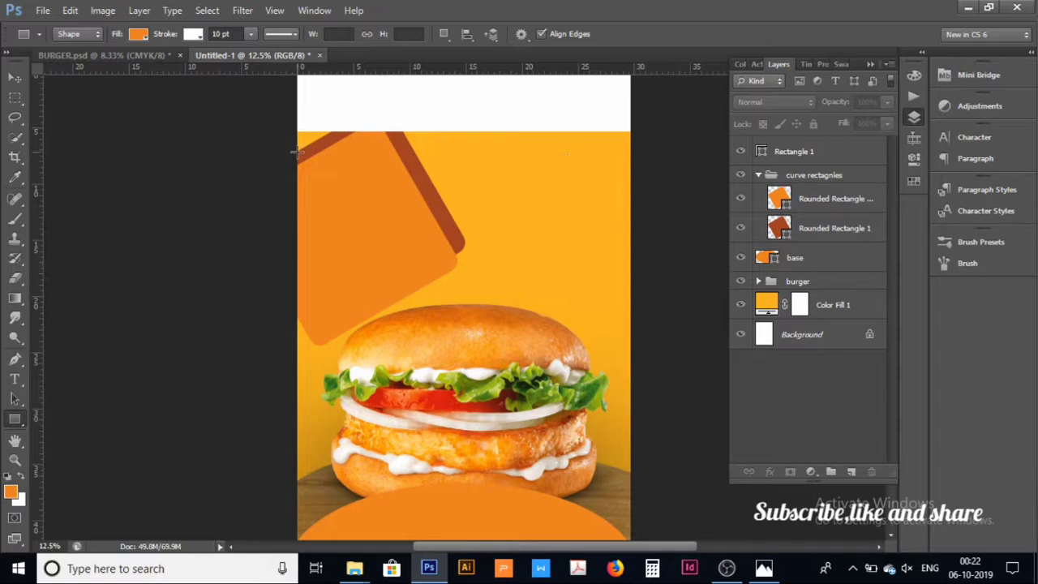
pyautogui.moveTo(351, 152)
pyautogui.mouseDown()
pyautogui.moveTo(451, 318)
pyautogui.moveTo(528, 352)
pyautogui.moveTo(491, 340)
pyautogui.moveTo(502, 346)
pyautogui.mouseUp()
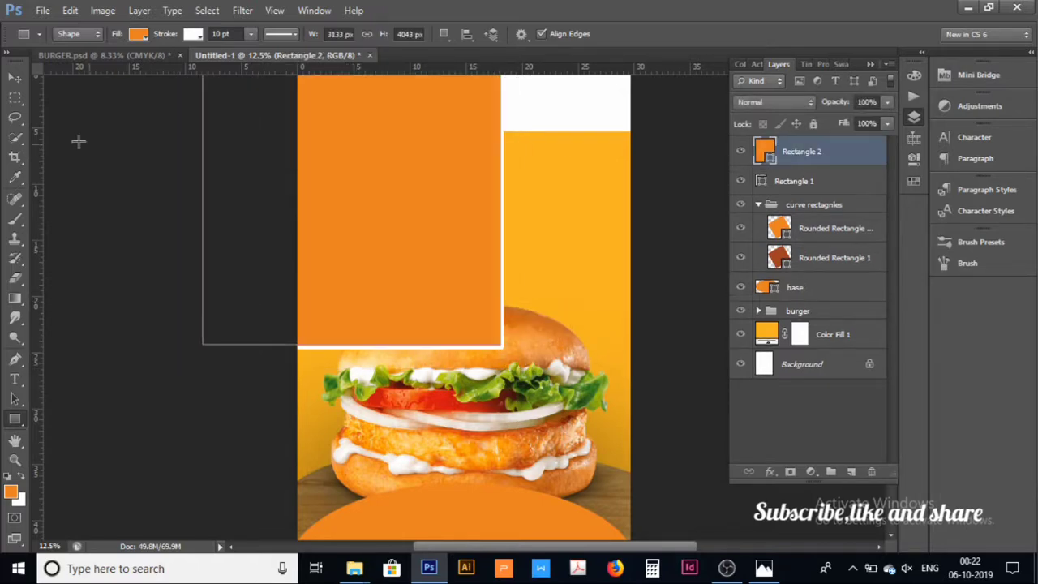
pyautogui.press('v')
pyautogui.moveTo(367, 231)
pyautogui.mouseDown()
pyautogui.moveTo(486, 389)
pyautogui.moveTo(467, 377)
pyautogui.mouseUp()
pyautogui.hotkey('ctrl', '-')
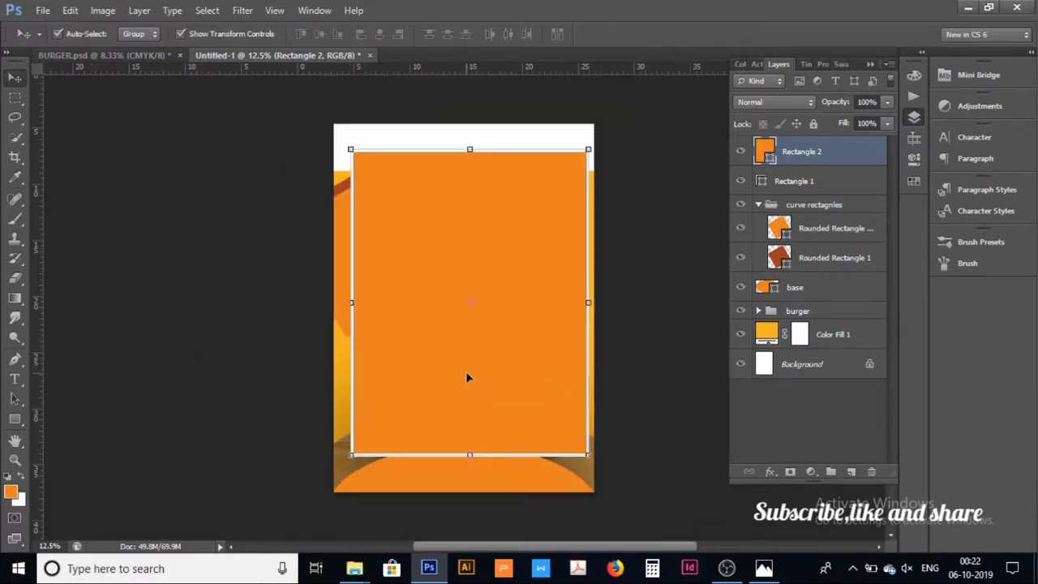
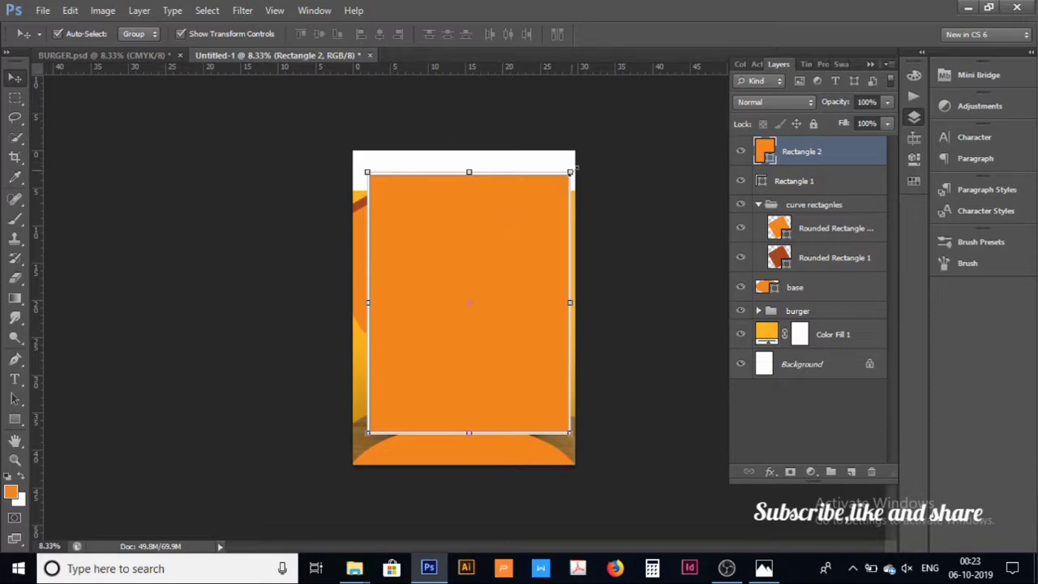
# Step: Make Rectangle 2 slightly narrower and taller so it reaches nearer the poster's bottom
pyautogui.moveTo(565, 301); pyautogui.dragTo(562, 302)
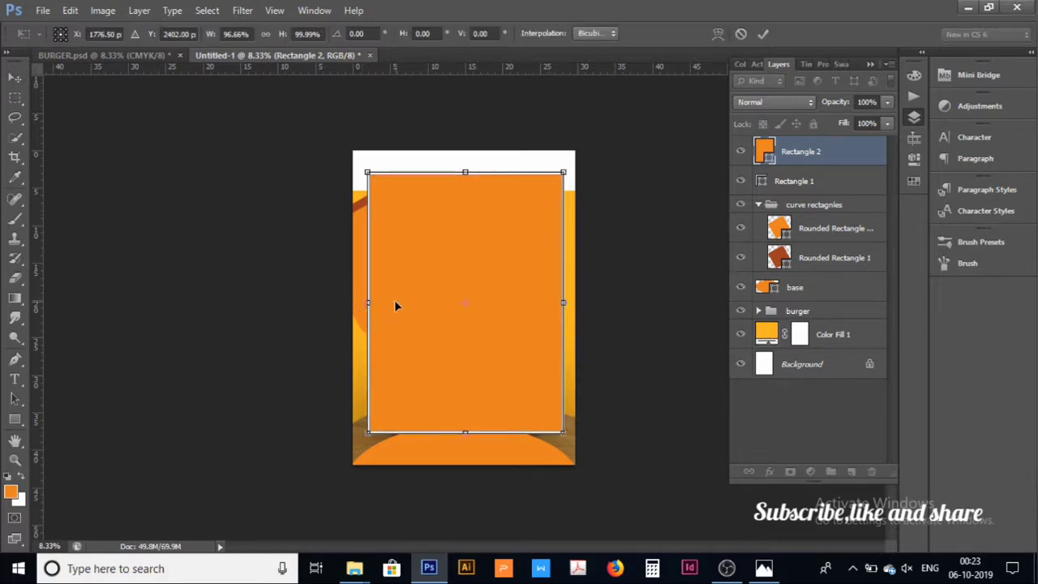
pyautogui.press('Left')
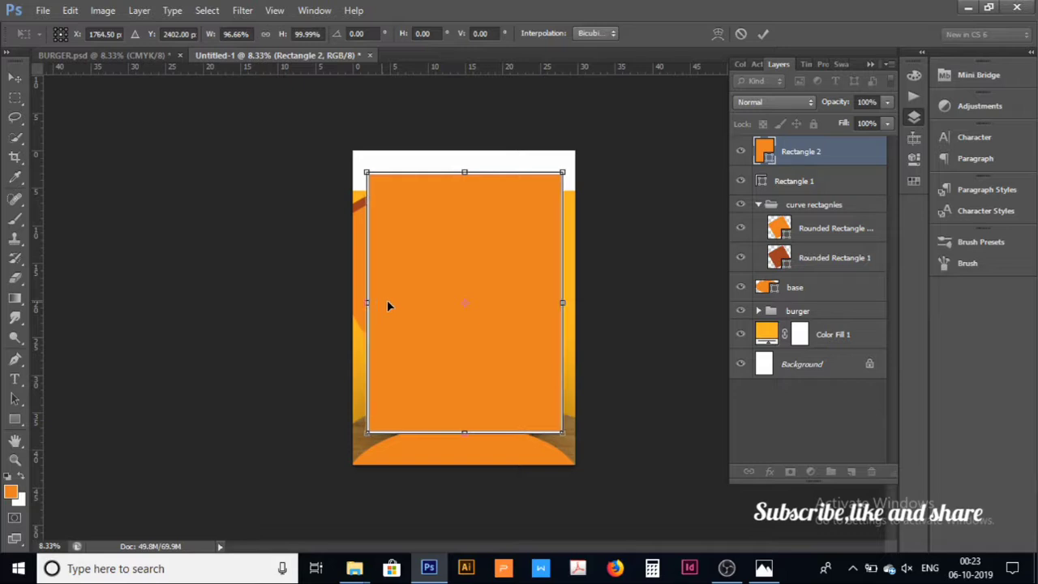
pyautogui.moveTo(464, 432); pyautogui.dragTo(464, 456)
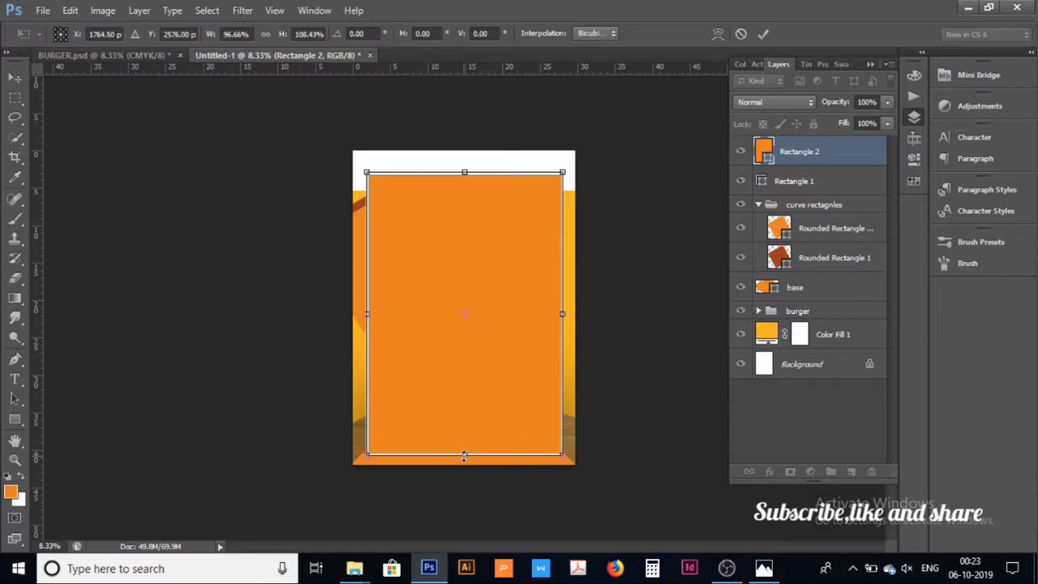
pyautogui.press('Up')
pyautogui.press('Up')
pyautogui.press('Up')
pyautogui.press('Up')
pyautogui.press('Up')
pyautogui.press('Up')
pyautogui.press('Up')
pyautogui.press('Up')
pyautogui.press('Up')
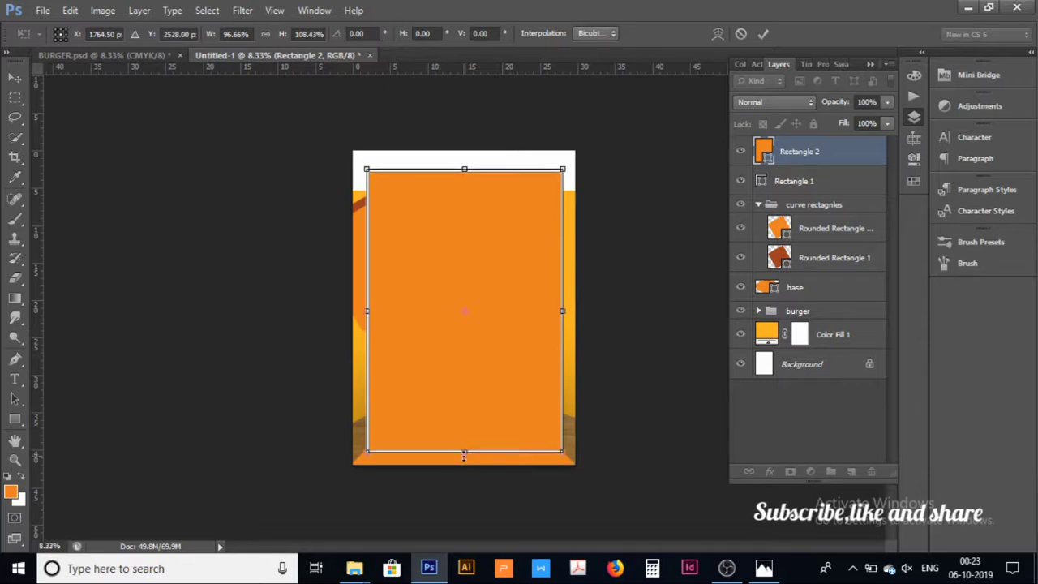
pyautogui.moveTo(464, 168); pyautogui.dragTo(464, 164)
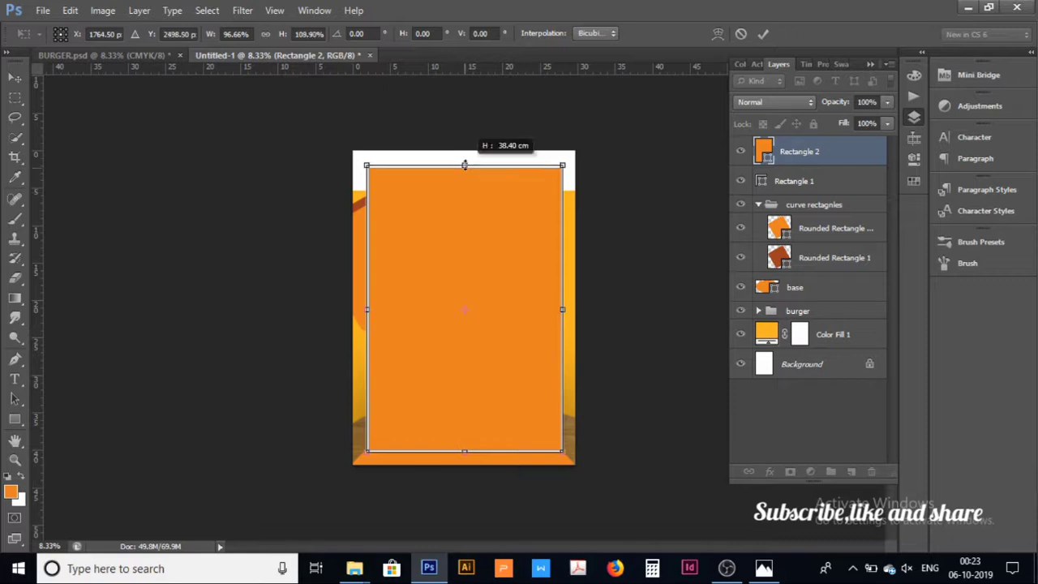
pyautogui.press('Return')
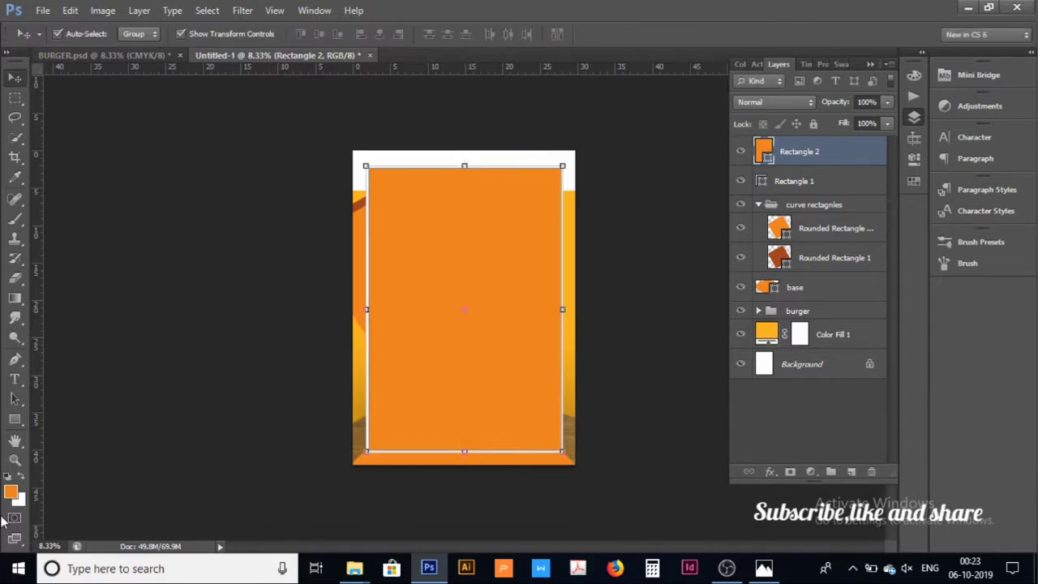
# Step: Set Rectangle 2's fill to No Color, leaving only its 10 pt white border
pyautogui.click(15, 419)
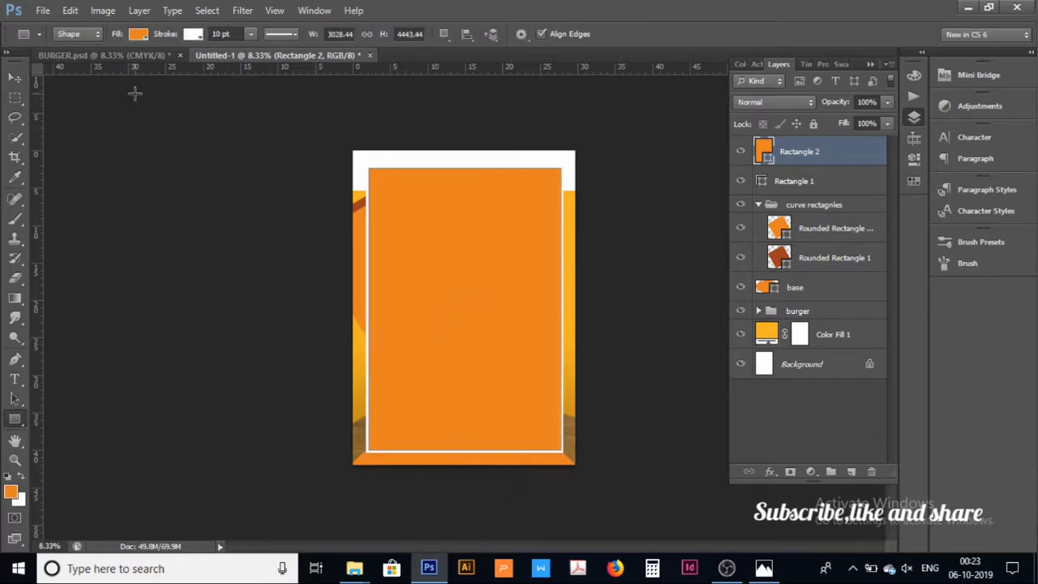
pyautogui.click(138, 34)
pyautogui.click(74, 65)
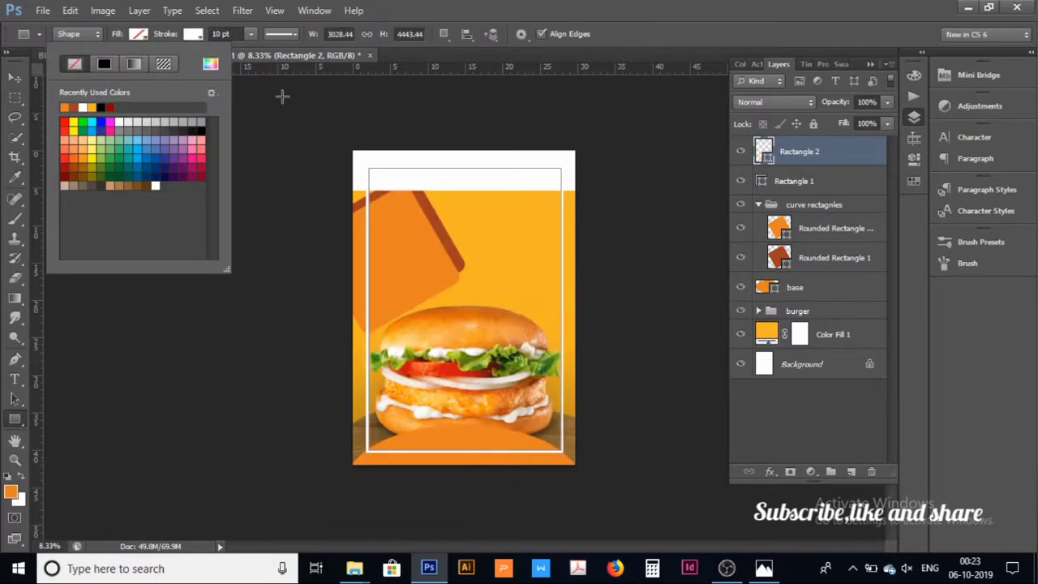
pyautogui.click(800, 415)
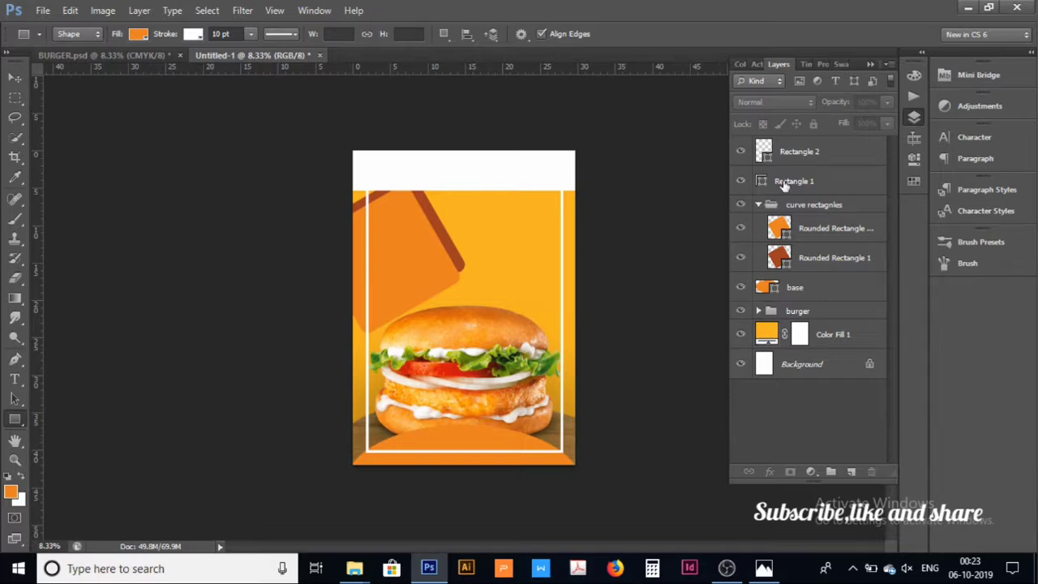
# Step: Move the burger group below base and pull Rectangle 2 out of it to sit just below base
pyautogui.moveTo(805, 154); pyautogui.dragTo(810, 317)
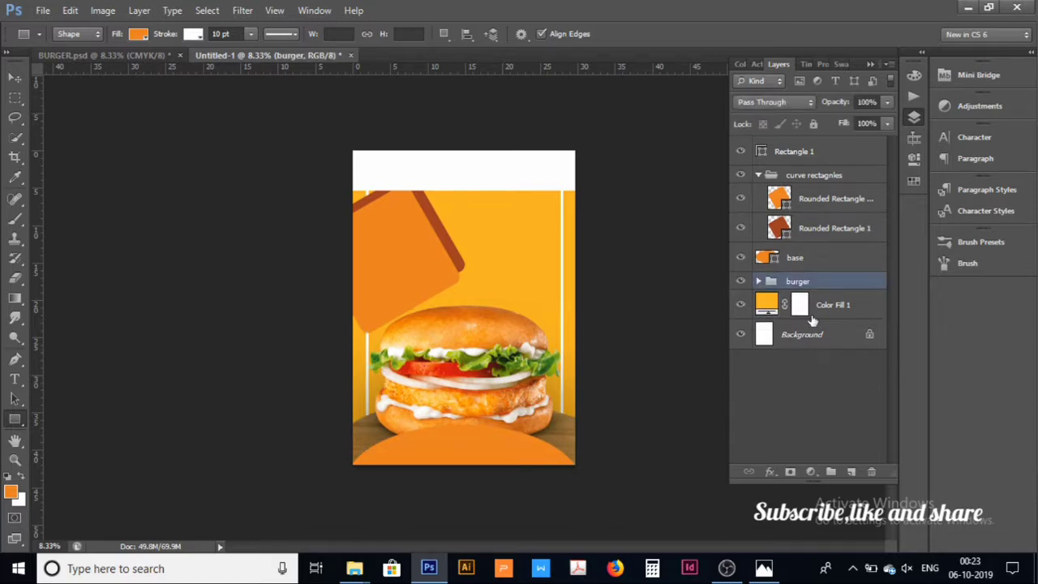
pyautogui.moveTo(820, 260); pyautogui.dragTo(819, 251)
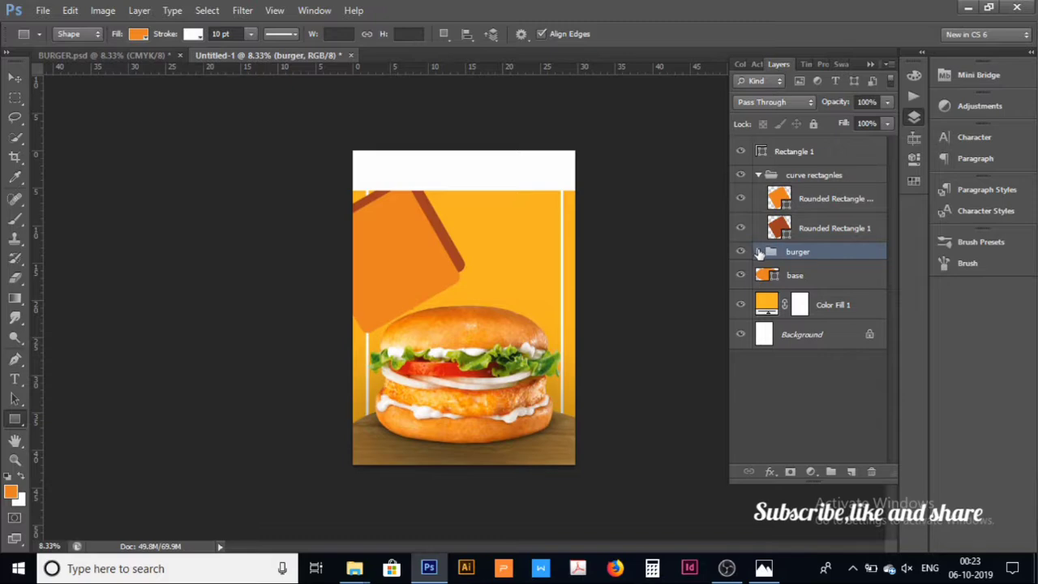
pyautogui.hotkey('ctrl', '[')
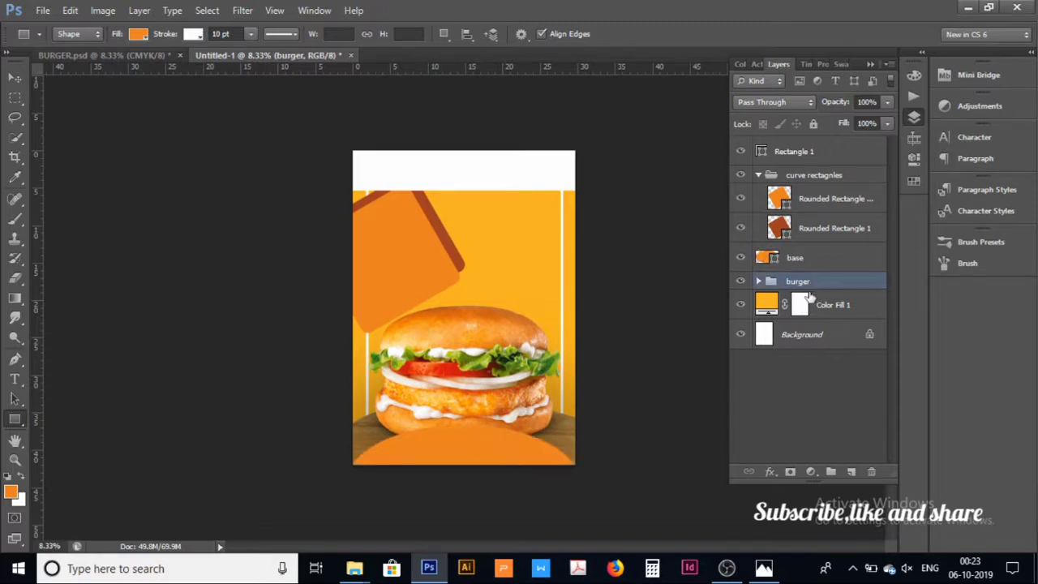
pyautogui.click(758, 280)
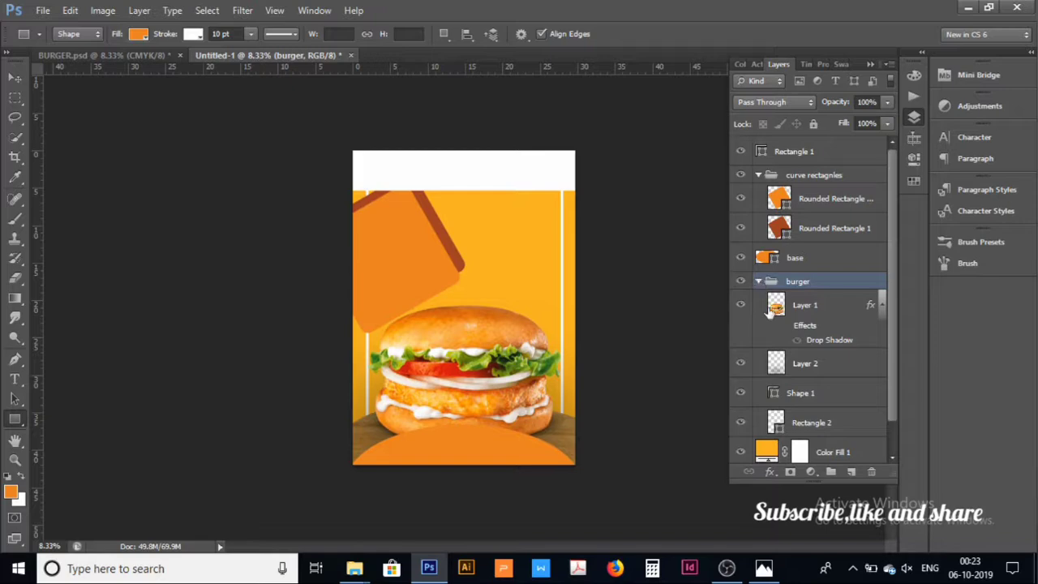
pyautogui.moveTo(814, 427); pyautogui.dragTo(814, 265)
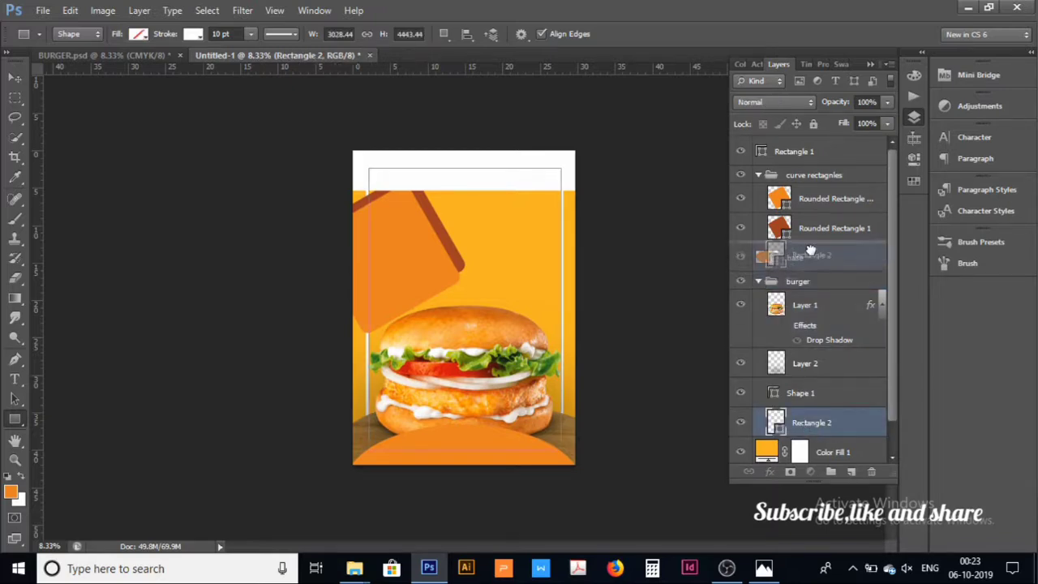
pyautogui.moveTo(815, 265); pyautogui.dragTo(815, 296)
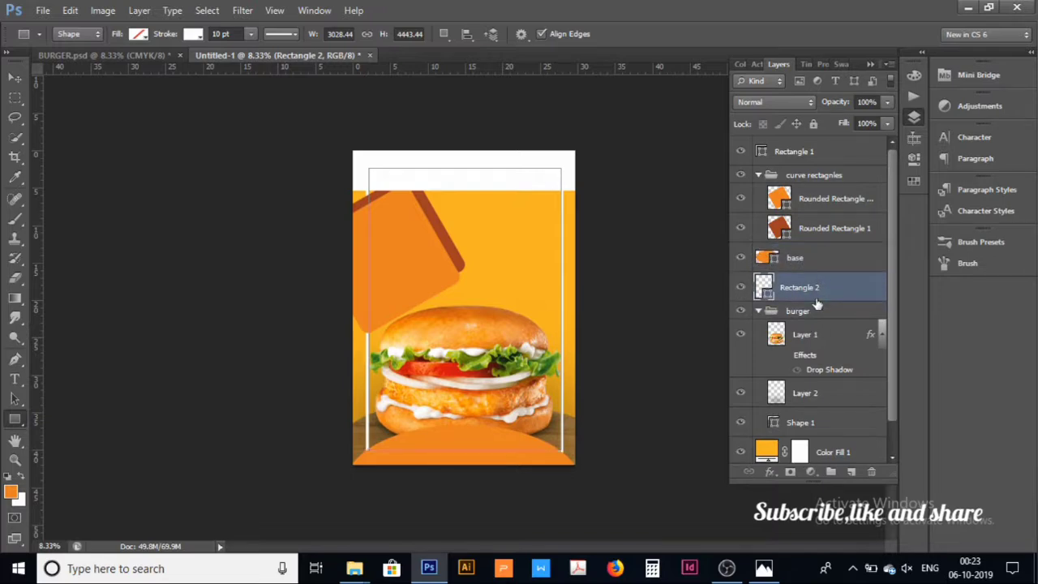
pyautogui.click(760, 312)
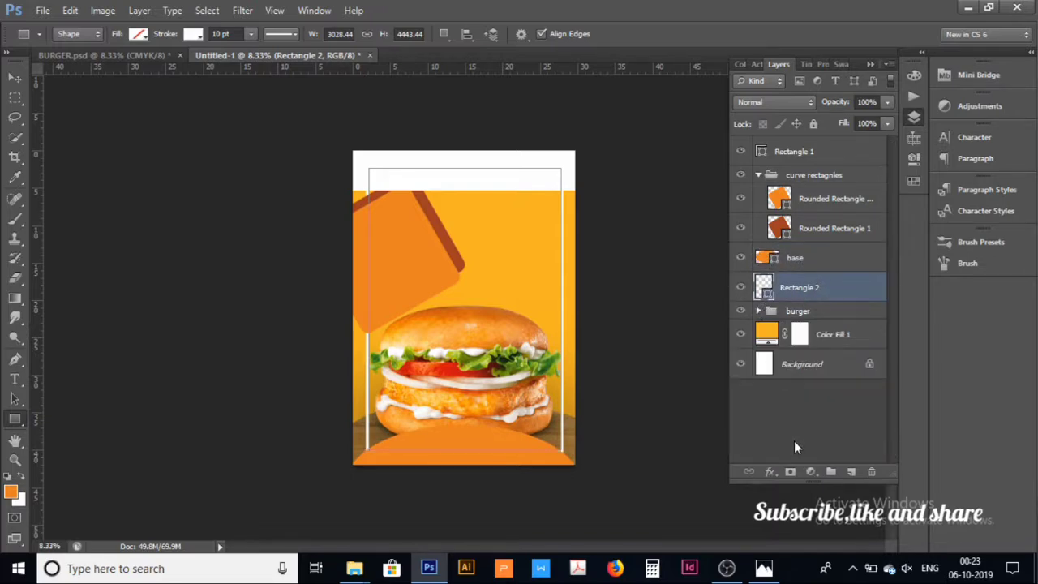
pyautogui.click(794, 442)
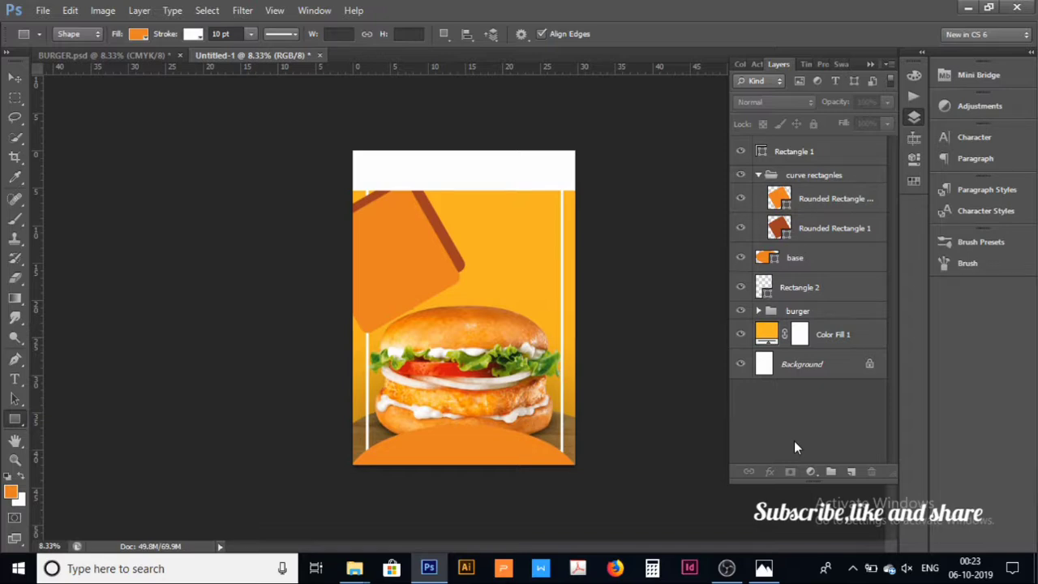
# Step: Check BURGER.psd, then collapse the curve rectangles group and move it below Rectangle 2
pyautogui.click(141, 56)
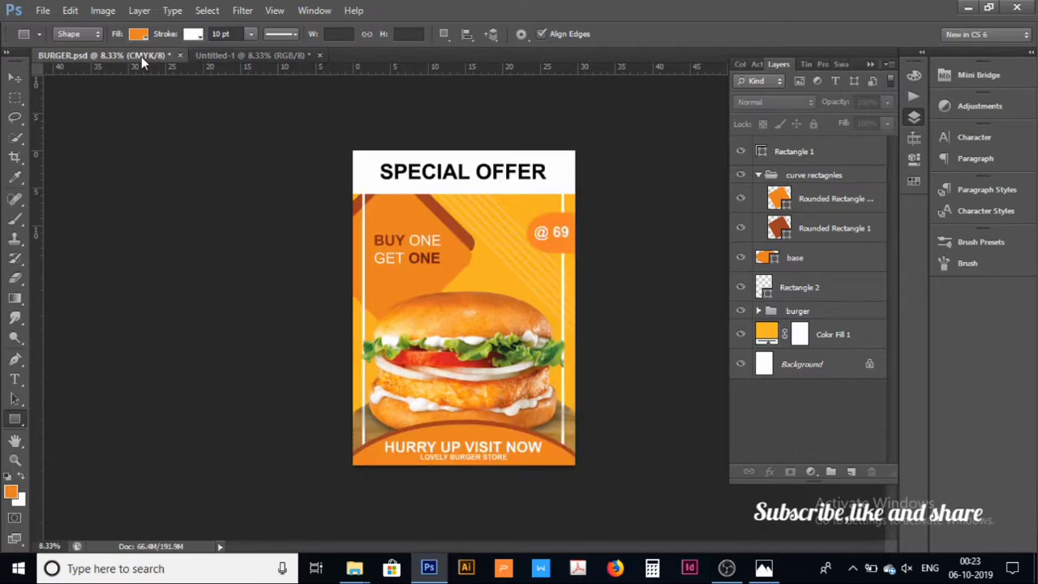
pyautogui.click(234, 54)
pyautogui.click(786, 176)
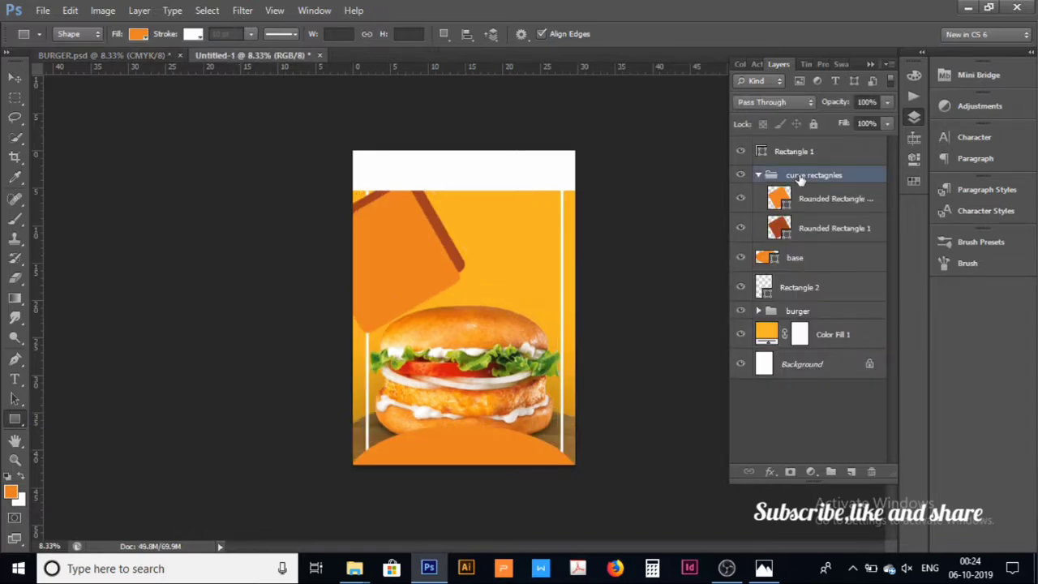
pyautogui.click(759, 175)
pyautogui.moveTo(840, 180); pyautogui.dragTo(840, 243)
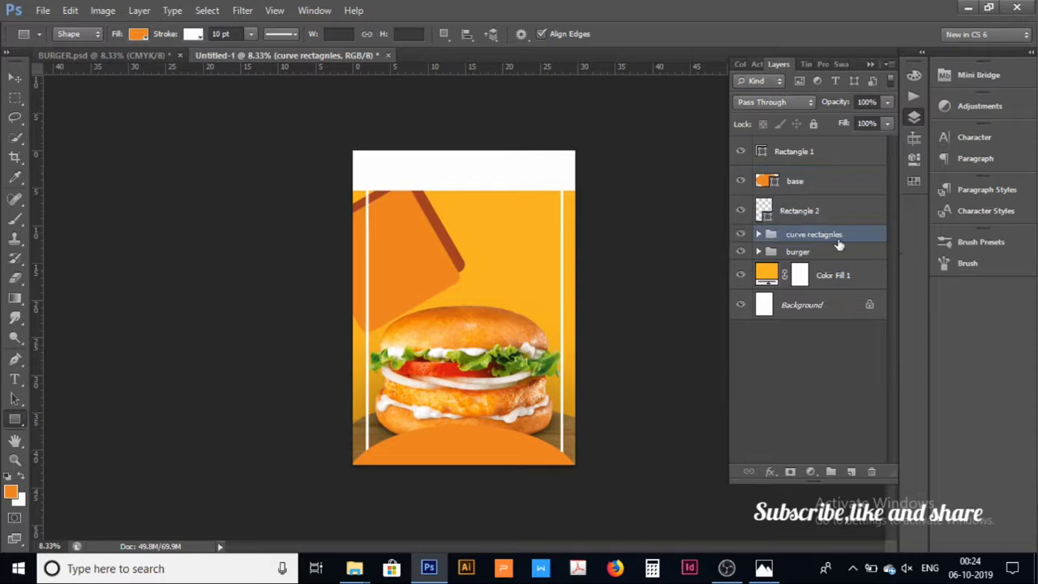
pyautogui.click(790, 389)
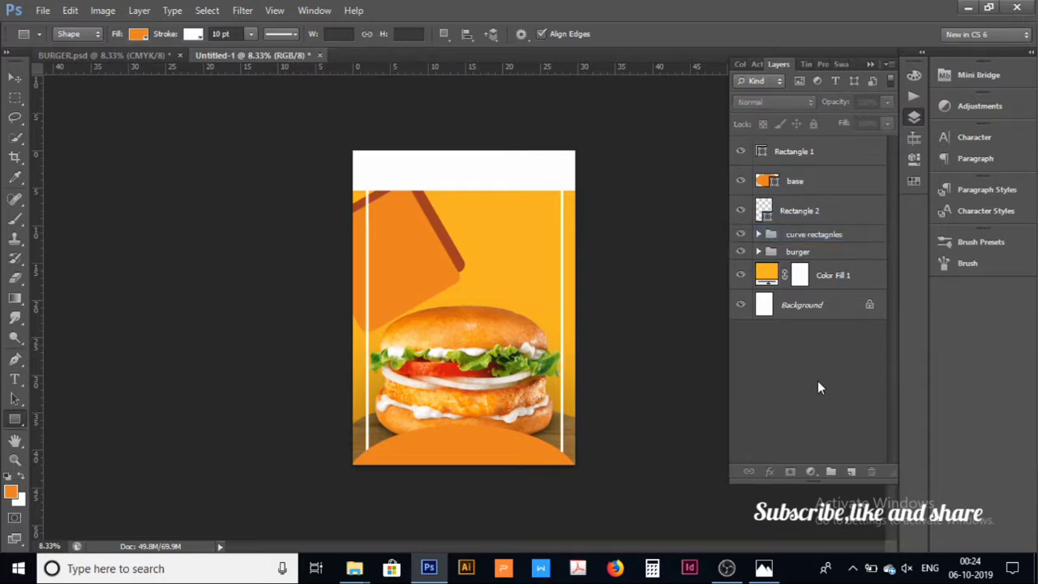
# Step: Zoom in on both the finished BURGER.psd and Untitled-1 posters to compare details
pyautogui.click(105, 55)
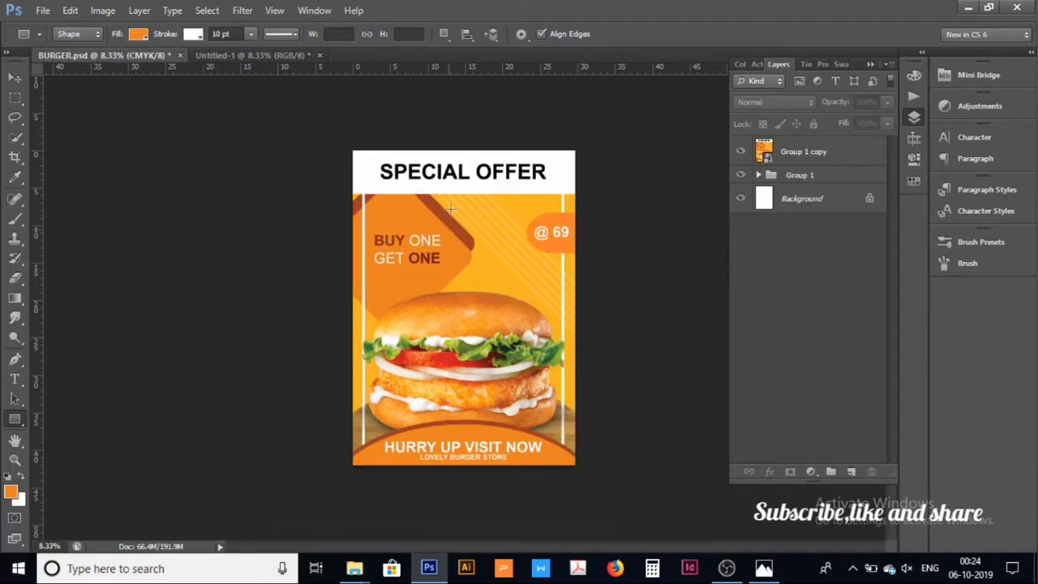
pyautogui.hotkey('ctrl', '+')
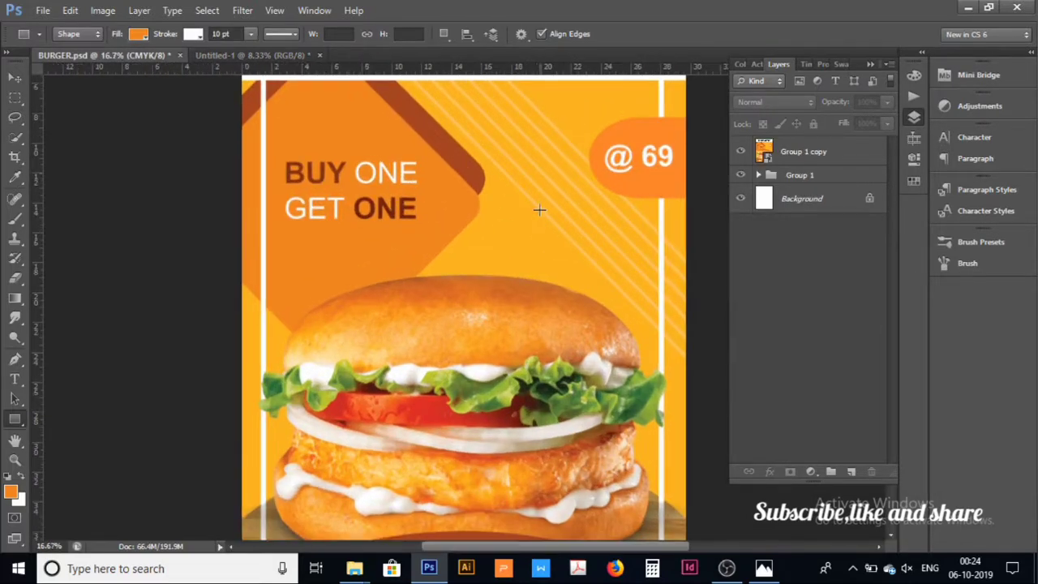
pyautogui.click(276, 56)
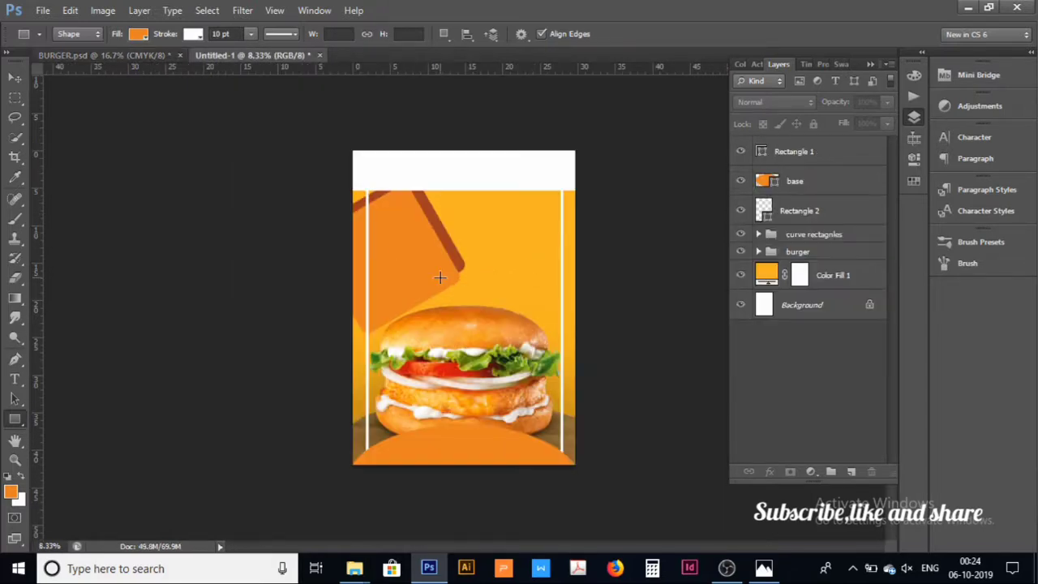
pyautogui.hotkey('ctrl', '+')
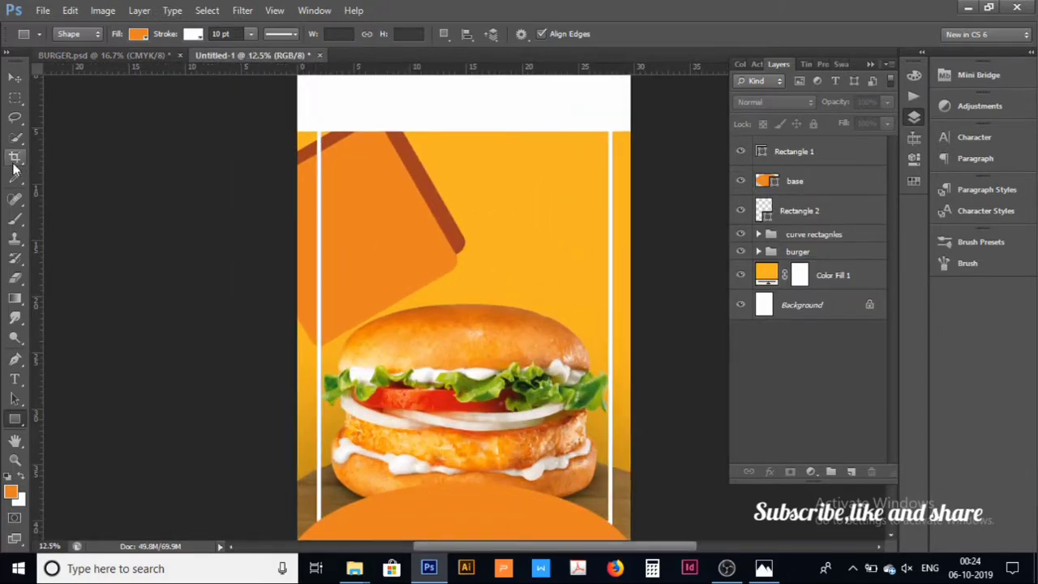
# Step: Draw a diagonal line, Shape 2, from the poster's top edge with a 2 pt white stroke
pyautogui.rightClick(22, 422)
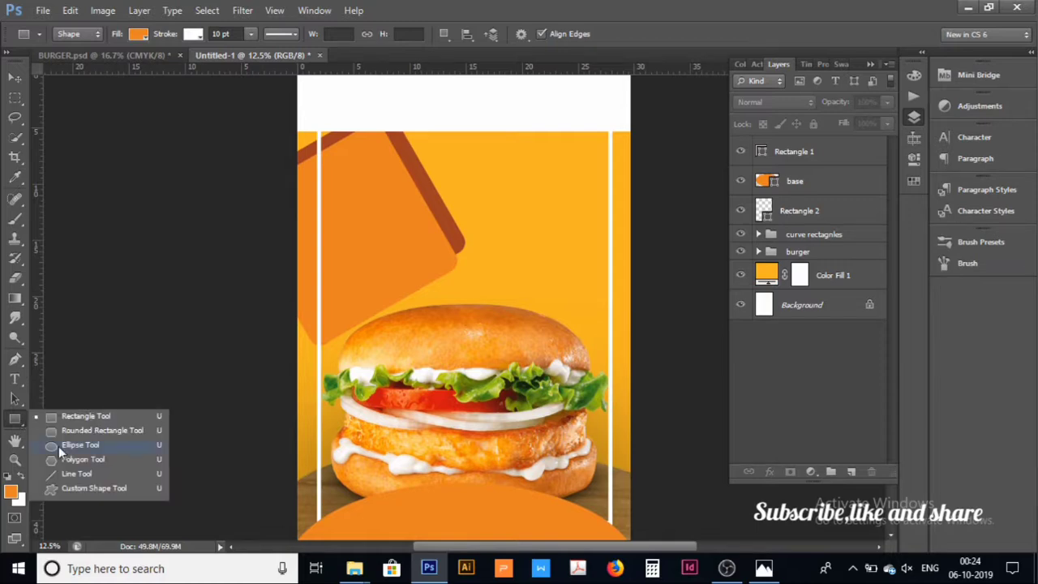
pyautogui.click(77, 475)
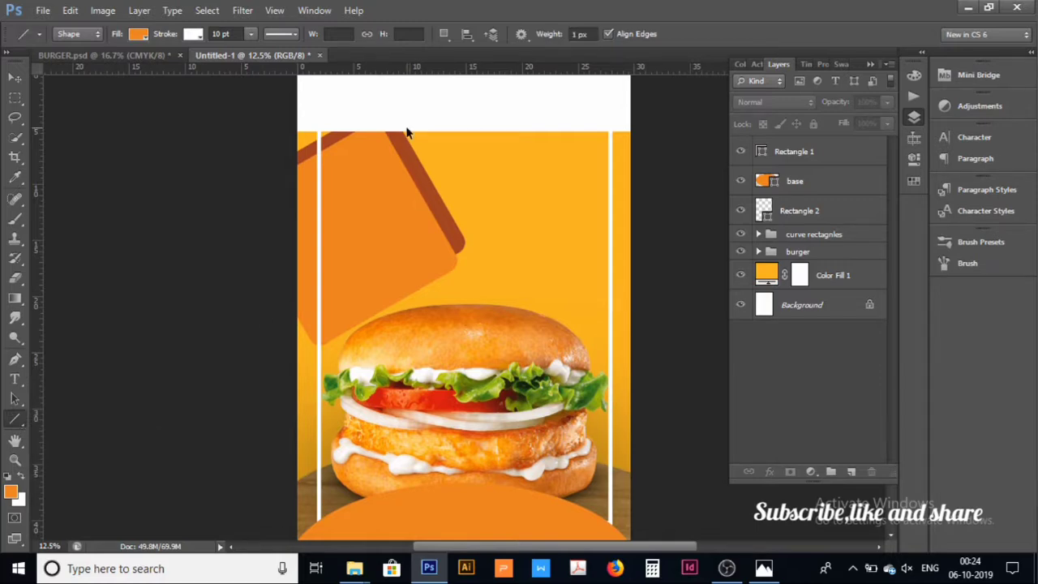
pyautogui.hotkey('ctrl', '+')
pyautogui.hotkey('ctrl', '-')
pyautogui.hotkey('ctrl', '-')
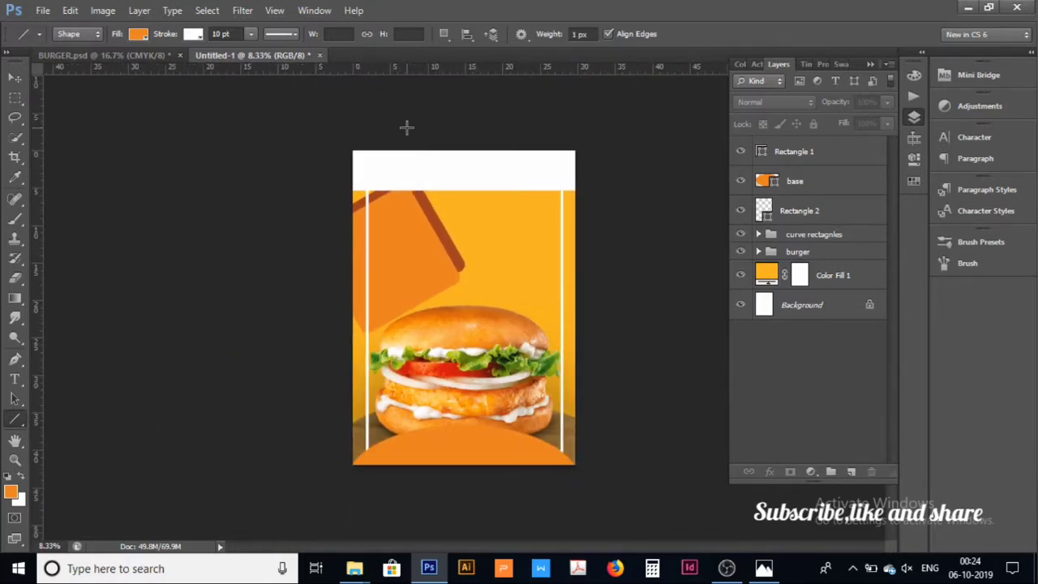
pyautogui.moveTo(408, 143); pyautogui.dragTo(590, 354)
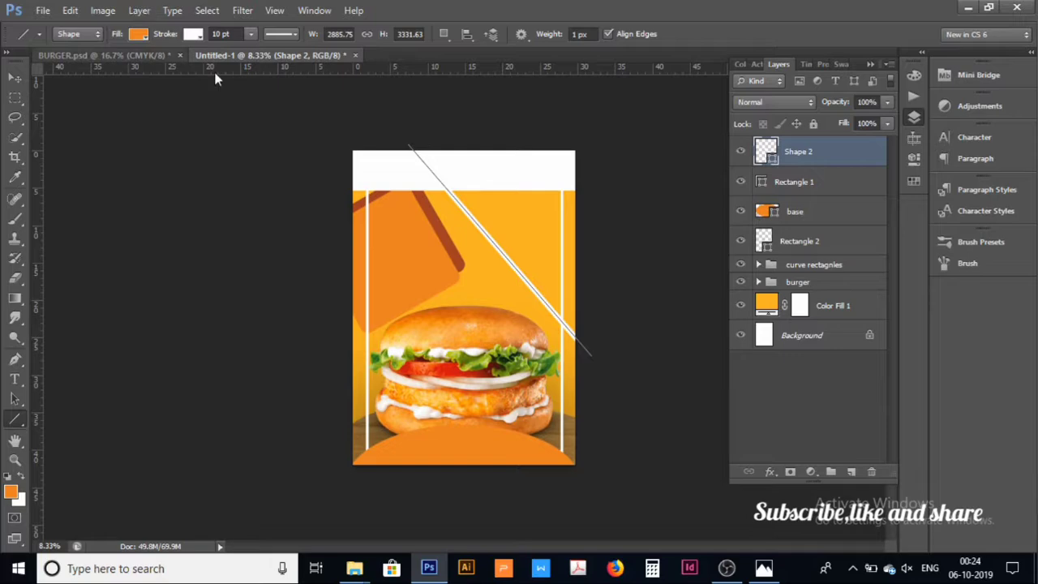
pyautogui.doubleClick(221, 35)
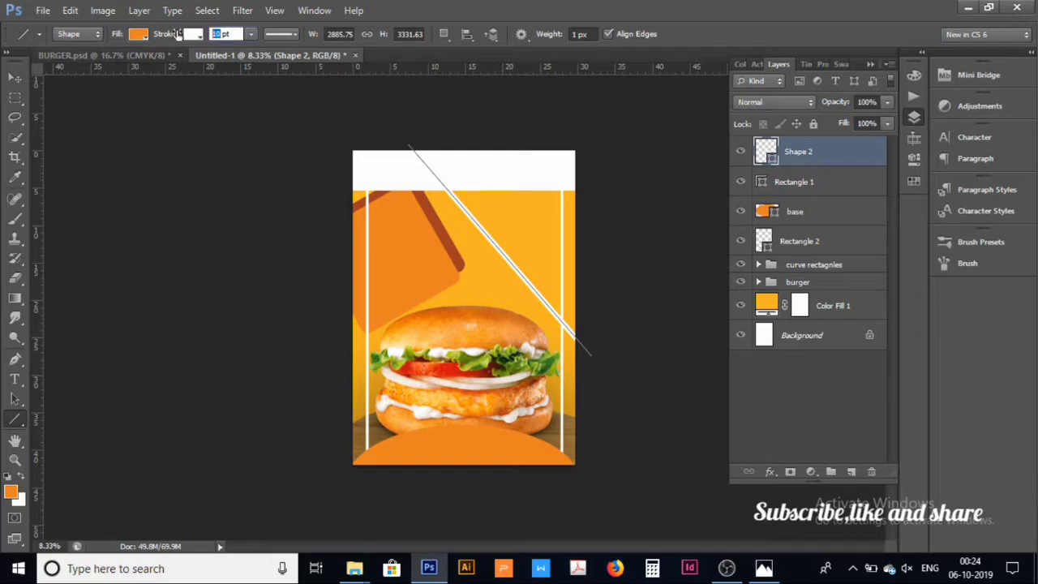
pyautogui.write('2')
pyautogui.press('Return')
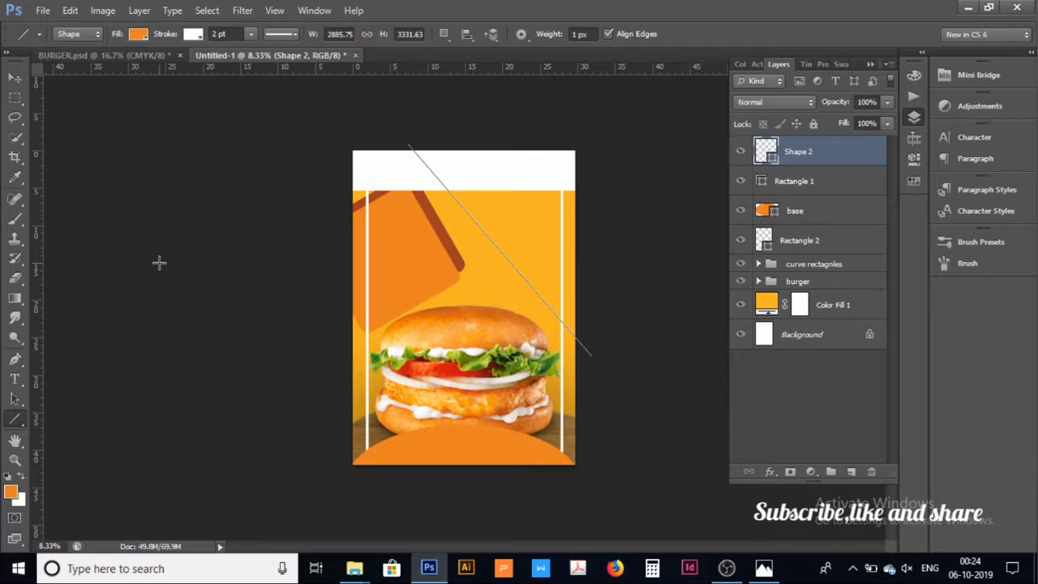
# Step: Change the diagonal line's stroke width to 4 pt
pyautogui.click(16, 81)
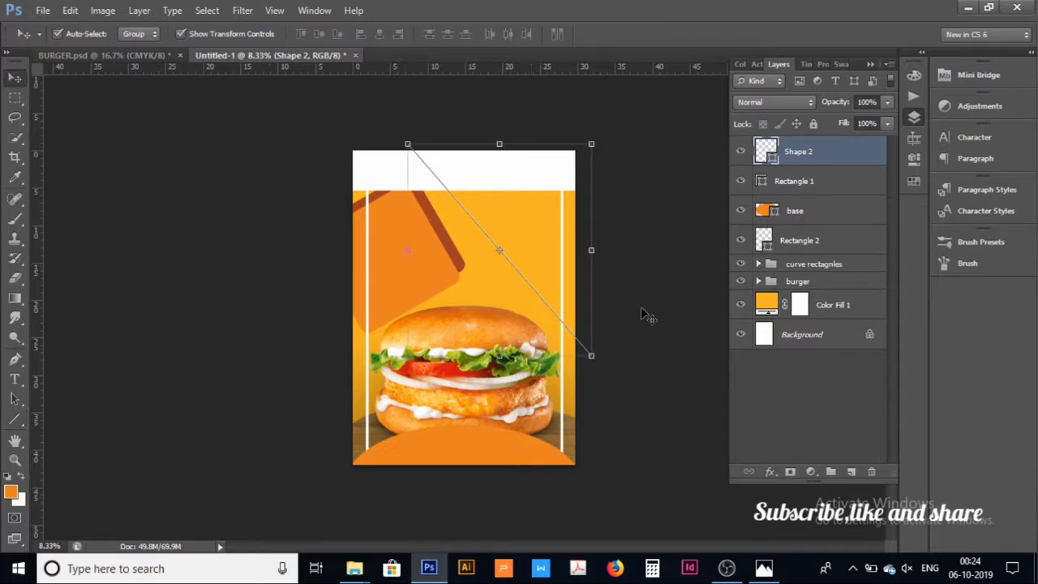
pyautogui.click(771, 376)
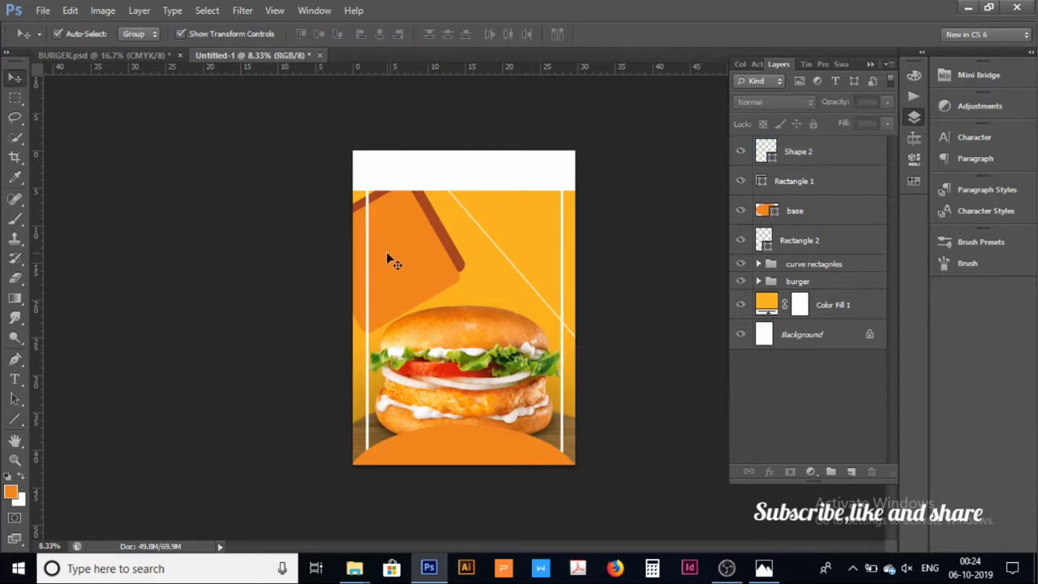
pyautogui.click(543, 301)
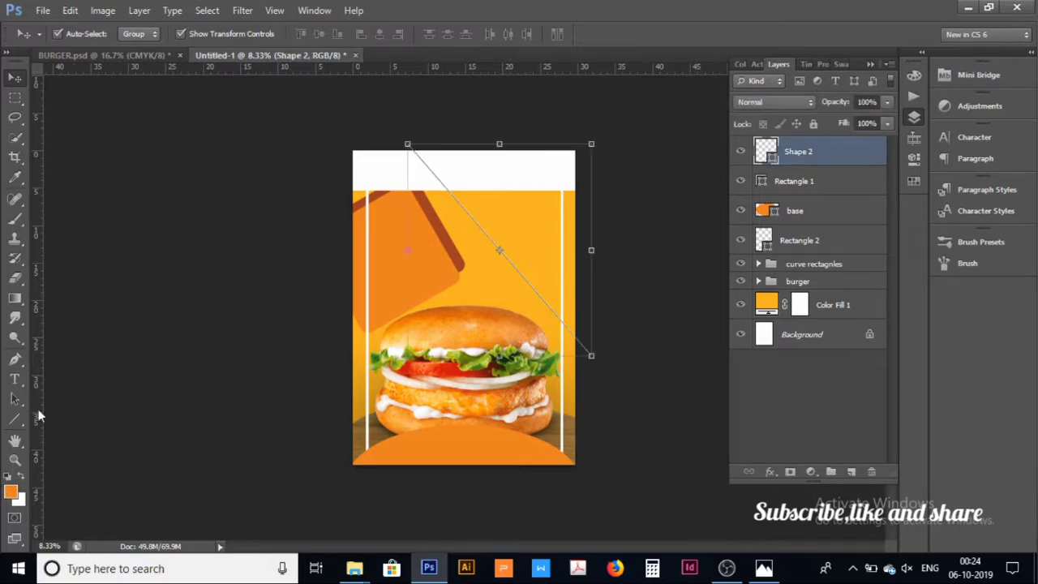
pyautogui.click(16, 419)
pyautogui.click(282, 34)
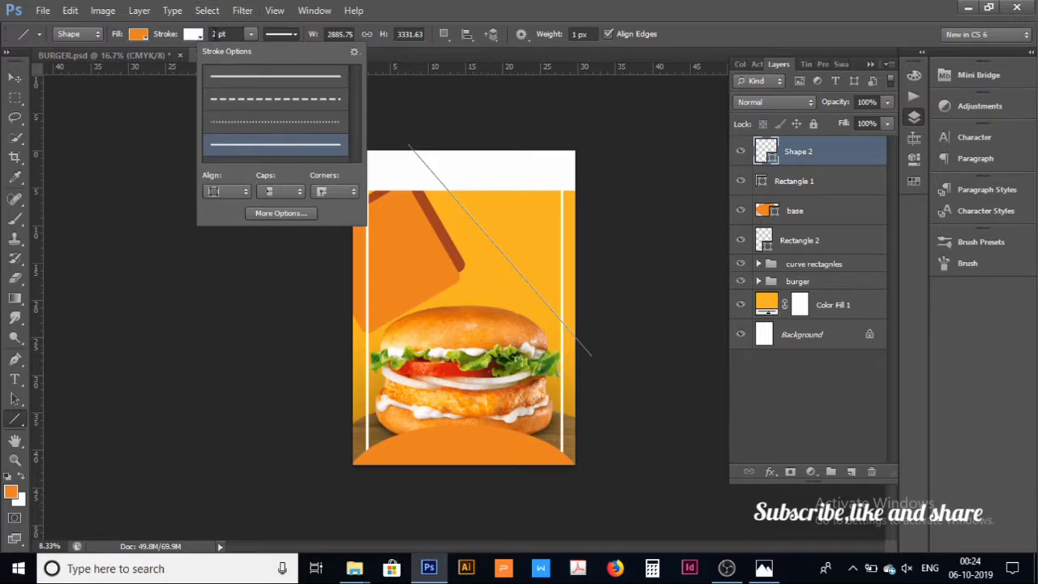
pyautogui.click(217, 35)
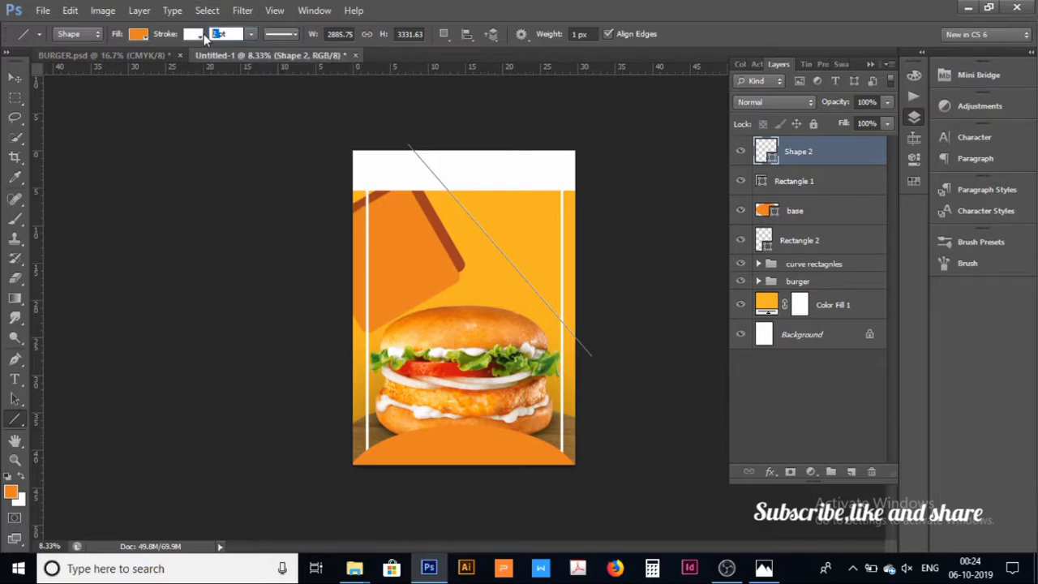
pyautogui.write('4')
pyautogui.press('Return')
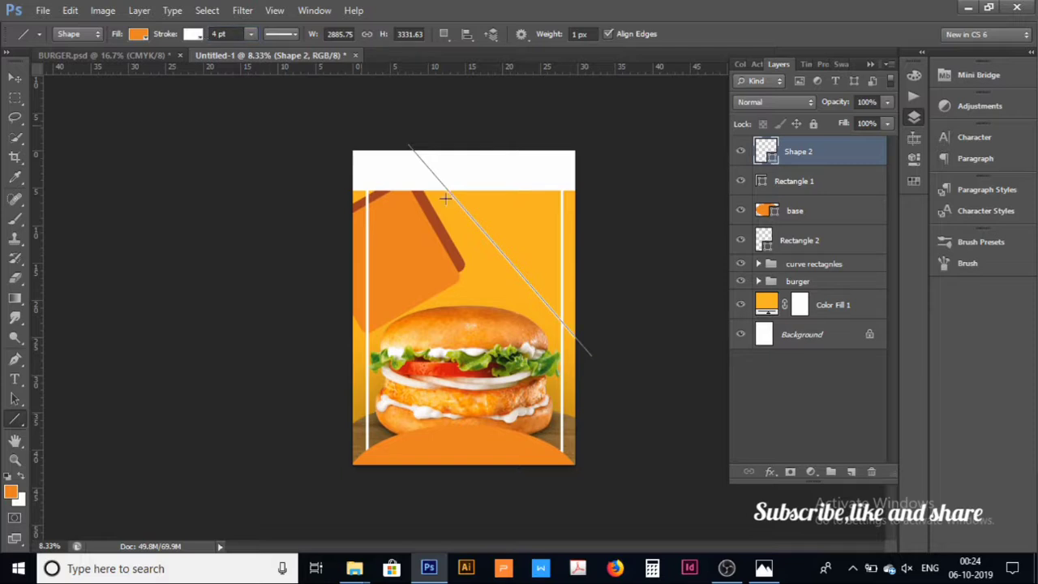
pyautogui.click(752, 373)
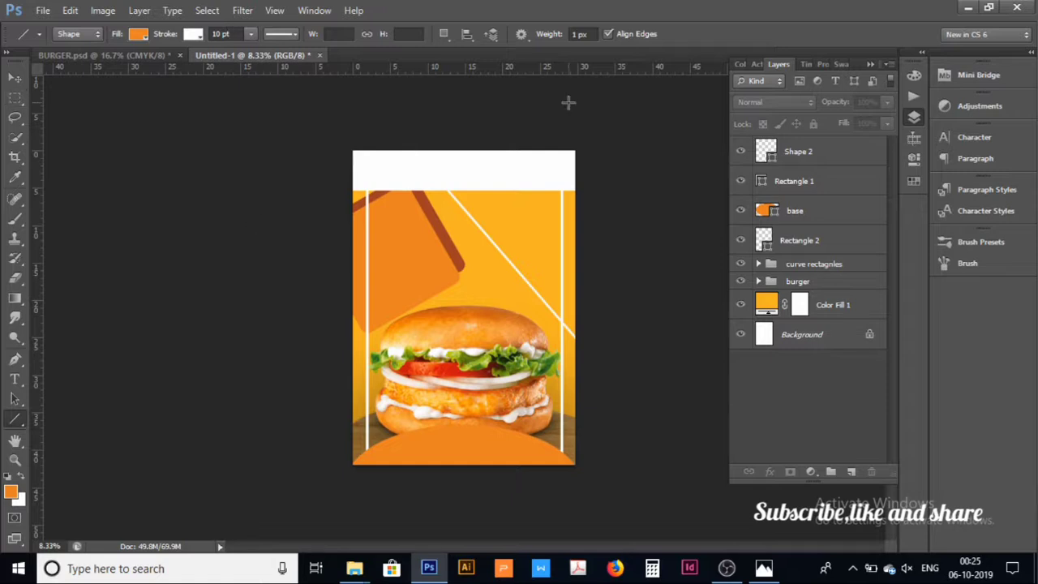
# Step: Change the diagonal line's stroke colour from white to orange
pyautogui.click(811, 152)
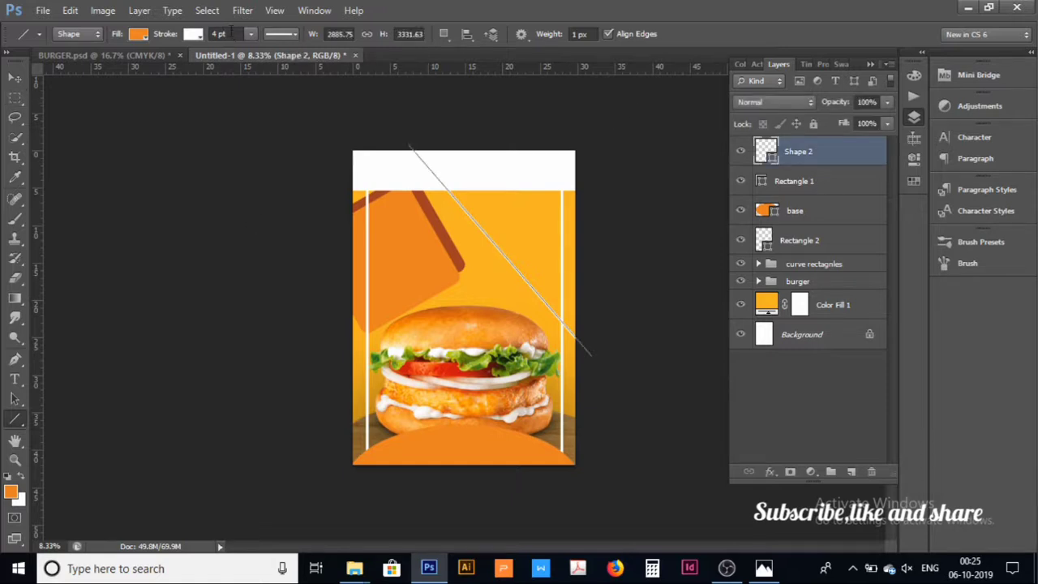
pyautogui.click(193, 34)
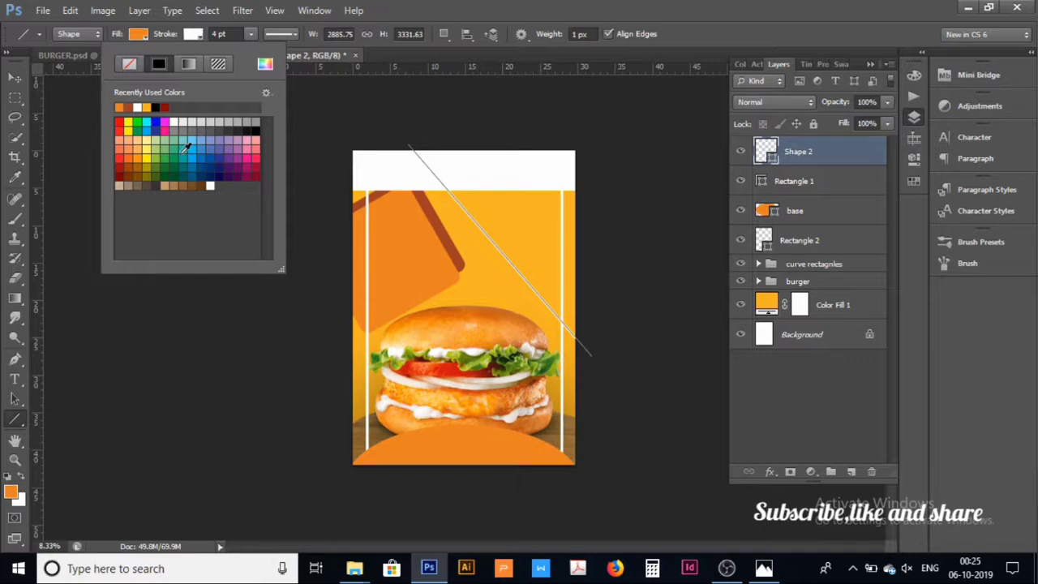
pyautogui.click(120, 106)
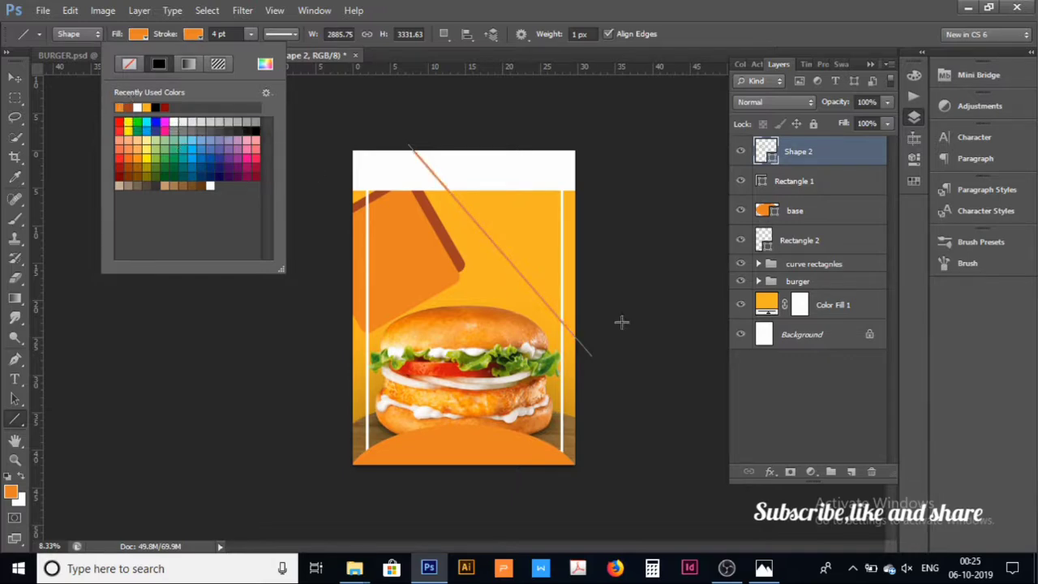
pyautogui.click(812, 413)
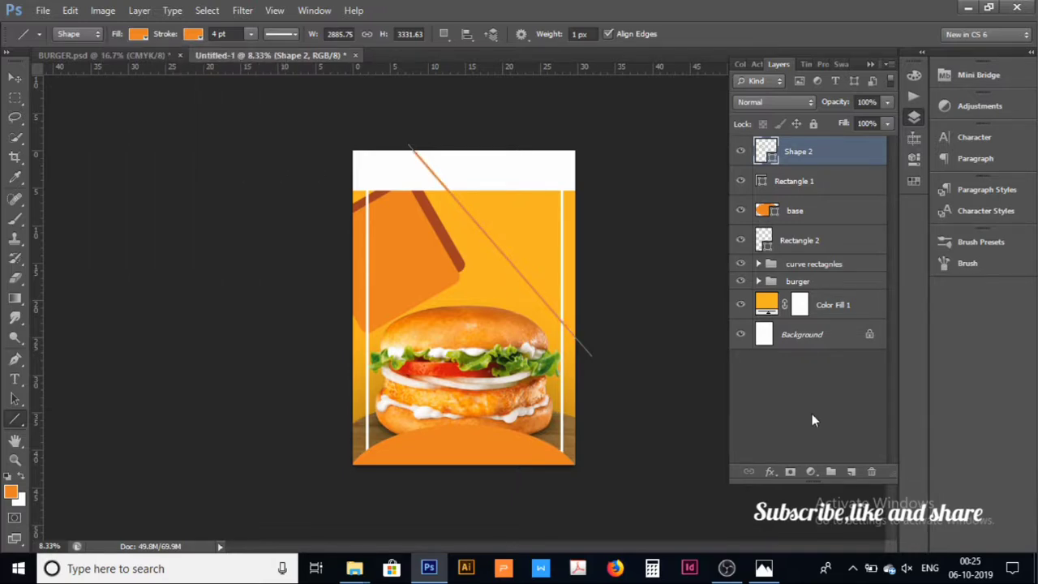
pyautogui.click(815, 161)
# Step: Duplicate the orange diagonal line with Ctrl+J and slightly reposition the white frame
pyautogui.hotkey('ctrl', 'j')
pyautogui.hotkey('ctrl', 'j')
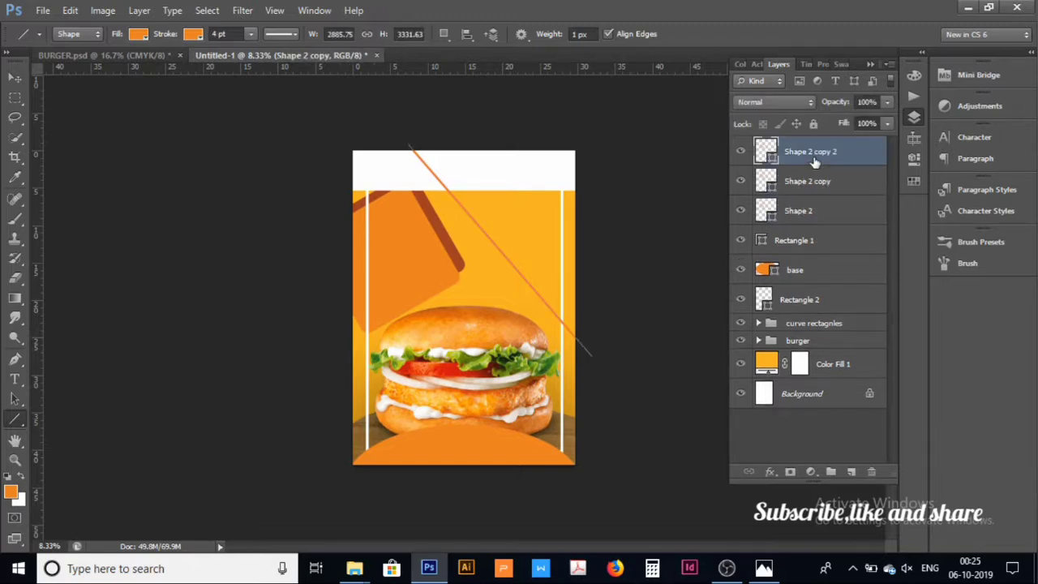
pyautogui.hotkey('ctrl', 'j')
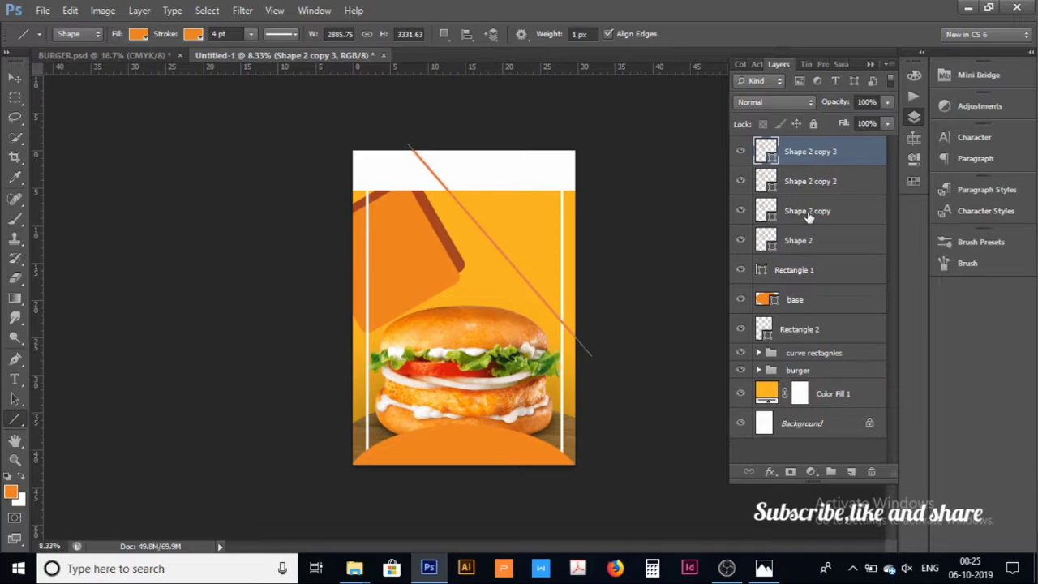
pyautogui.click(809, 216)
pyautogui.click(14, 77)
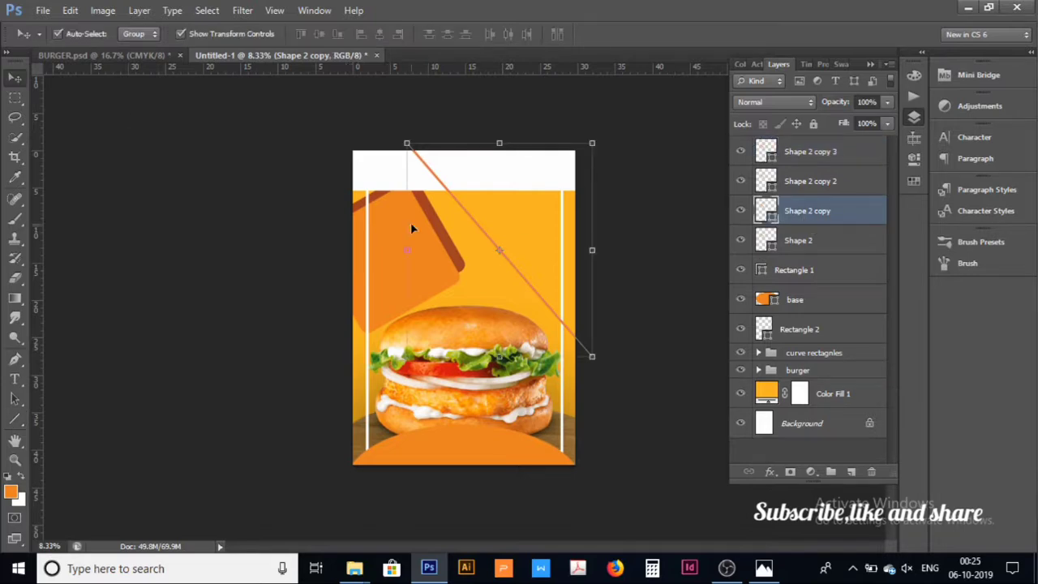
pyautogui.moveTo(480, 230); pyautogui.dragTo(485, 226)
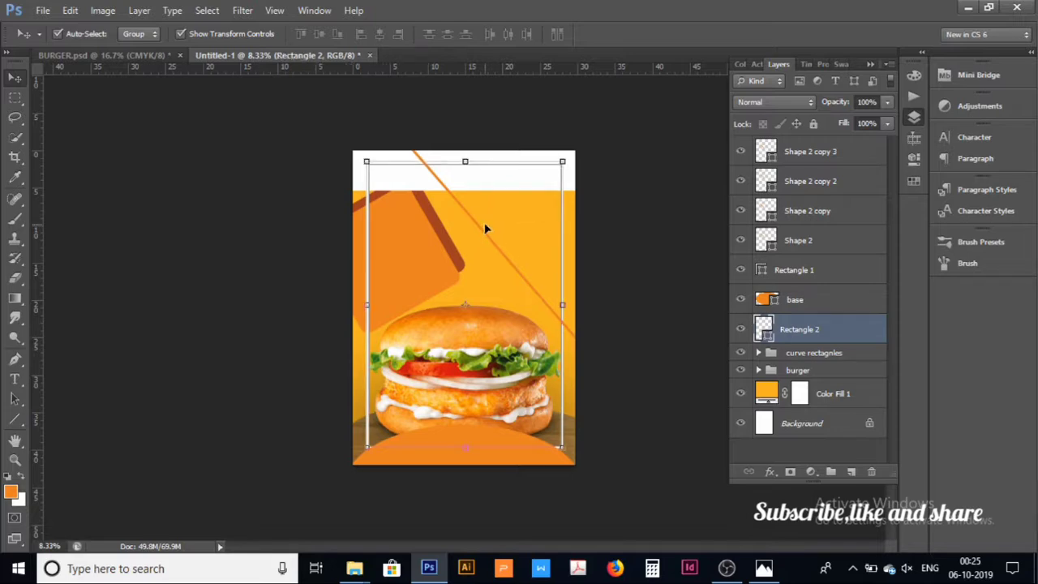
pyautogui.moveTo(484, 228); pyautogui.dragTo(484, 231)
pyautogui.click(803, 452)
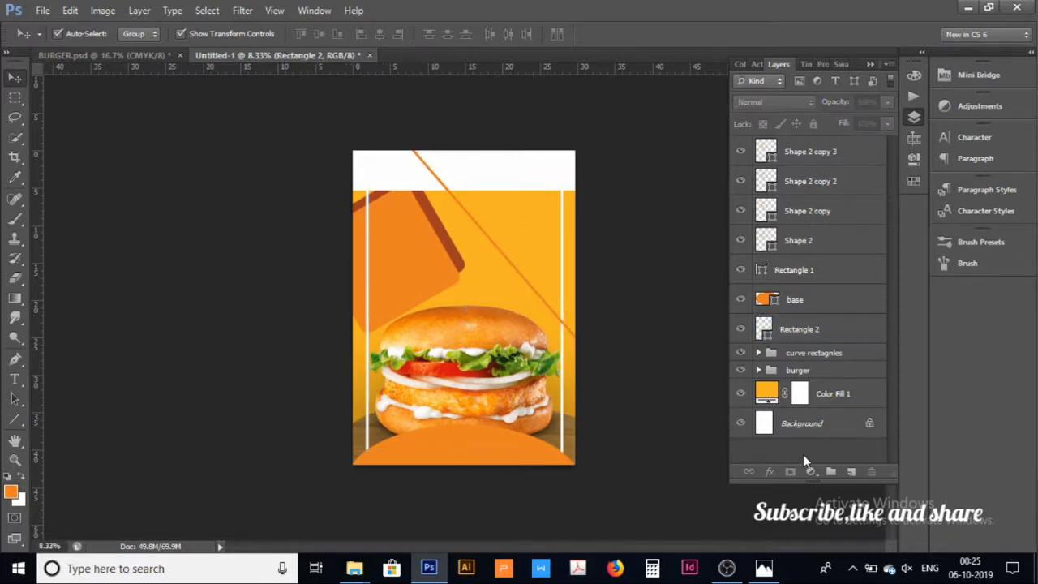
# Step: Offset the first line copy up and left into a parallel stripe
pyautogui.click(809, 213)
pyautogui.hotkey('ctrl', 't')
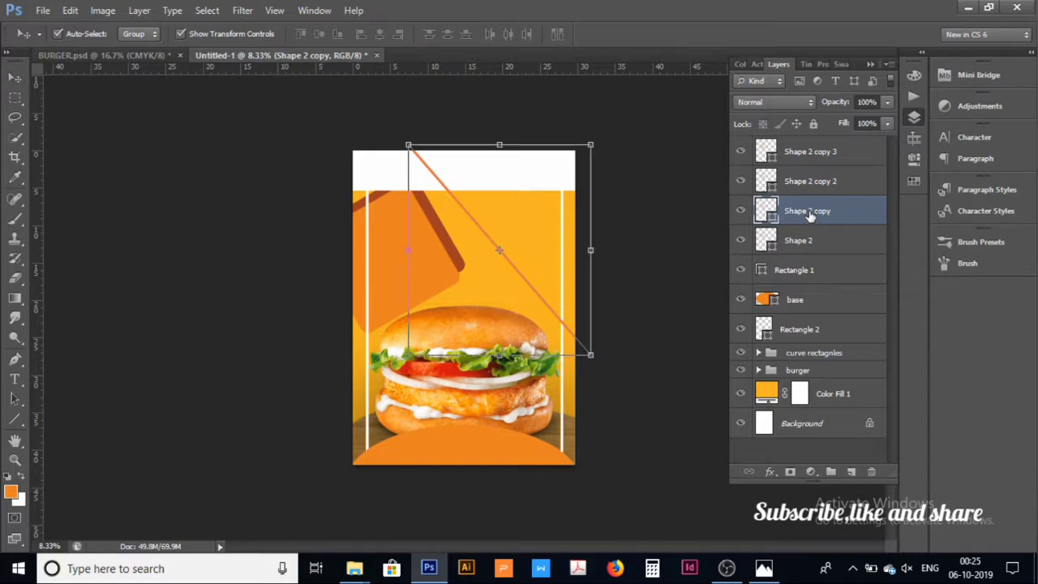
pyautogui.press('Up')
pyautogui.press('Up')
pyautogui.press('Up')
pyautogui.press('Up')
pyautogui.press('Up')
pyautogui.press('Up')
pyautogui.press('Up')
pyautogui.press('Up')
pyautogui.press('Up')
pyautogui.press('Up')
pyautogui.press('Up')
pyautogui.press('Up')
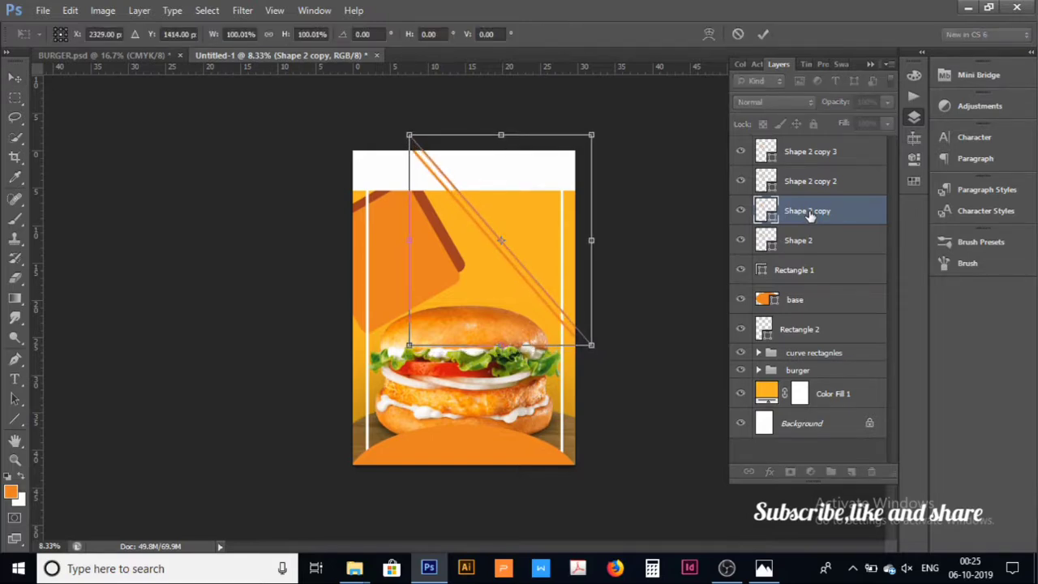
pyautogui.press('Left')
pyautogui.press('Left')
pyautogui.press('Left')
pyautogui.press('Left')
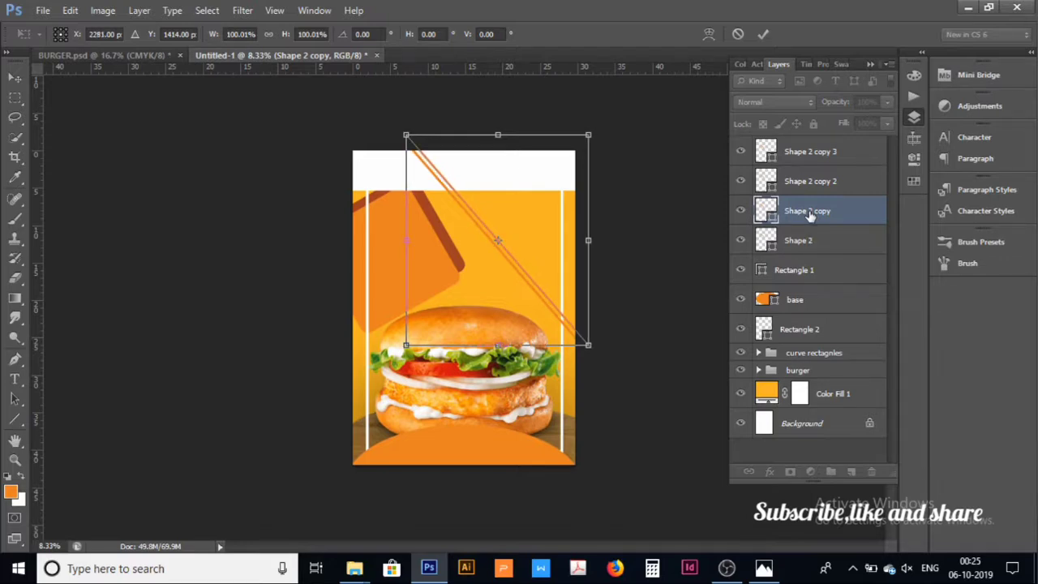
pyautogui.press('Return')
# Step: Offset the second and third line copies up and sideways into further parallel stripes
pyautogui.click(818, 187)
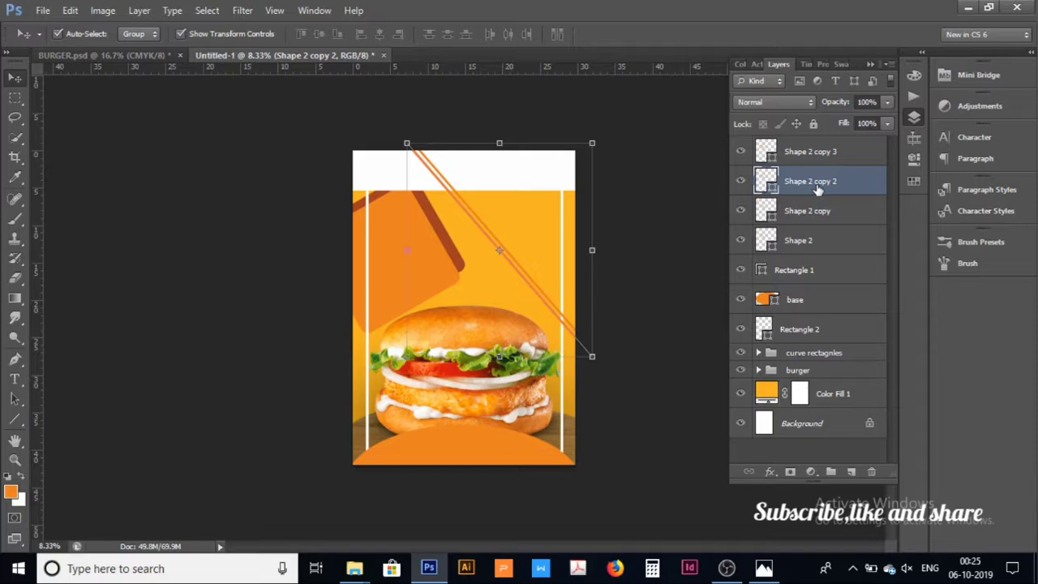
pyautogui.hotkey('ctrl', 't')
pyautogui.press('Right')
pyautogui.press('Right')
pyautogui.press('Right')
pyautogui.press('Right')
pyautogui.press('Right')
pyautogui.press('Right')
pyautogui.press('Right')
pyautogui.press('Right')
pyautogui.press('Right')
pyautogui.press('Up')
pyautogui.press('Up')
pyautogui.press('Up')
pyautogui.press('Up')
pyautogui.press('Left')
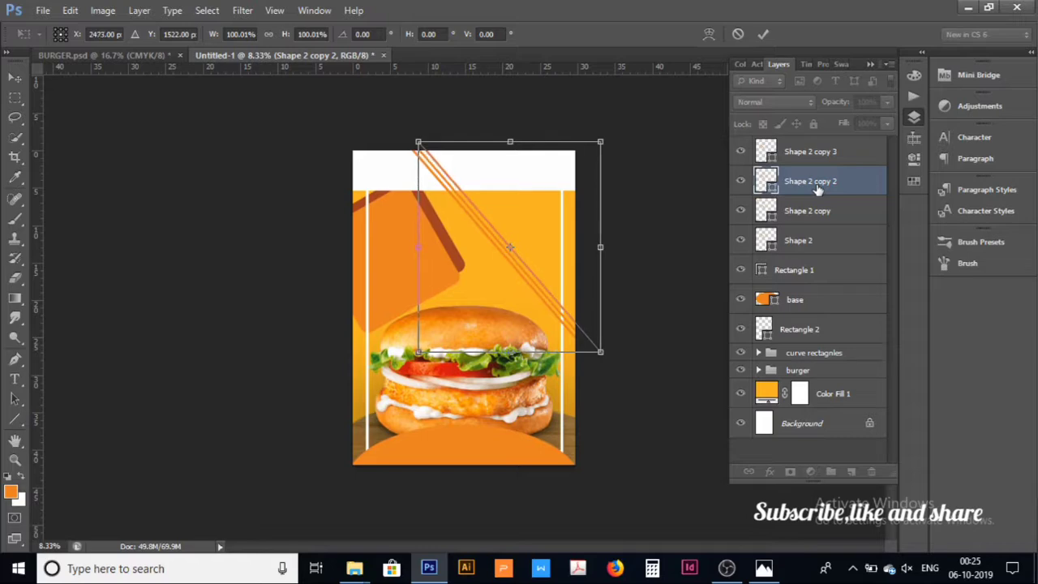
pyautogui.press('Return')
pyautogui.click(817, 156)
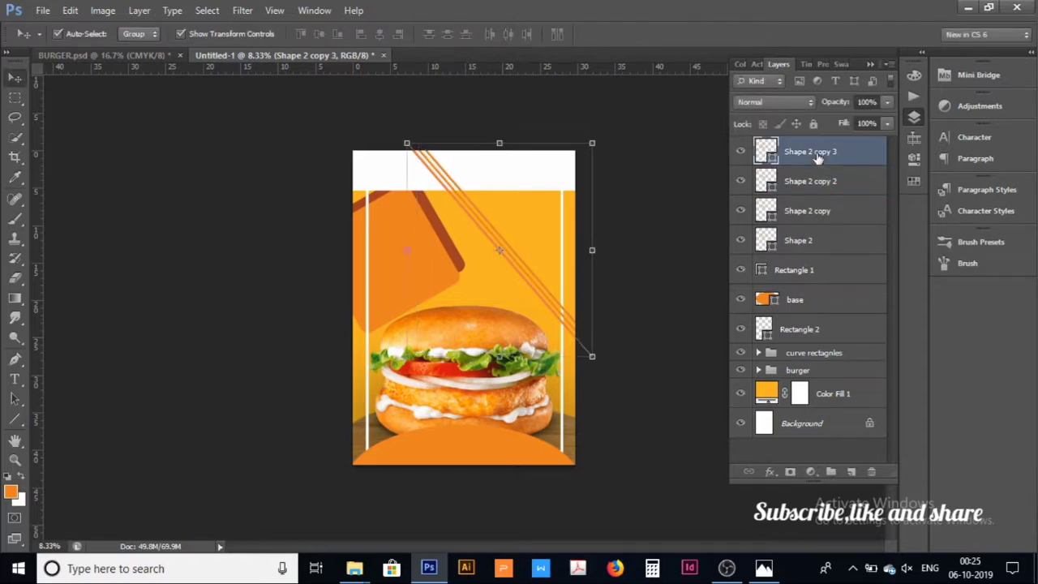
pyautogui.hotkey('ctrl', 't')
pyautogui.press('Right')
pyautogui.press('Right')
pyautogui.press('Right')
pyautogui.press('Right')
pyautogui.press('Right')
pyautogui.press('Right')
pyautogui.press('Right')
pyautogui.press('Right')
pyautogui.press('Right')
pyautogui.press('Right')
pyautogui.press('Right')
pyautogui.press('Right')
pyautogui.press('Up')
pyautogui.press('Up')
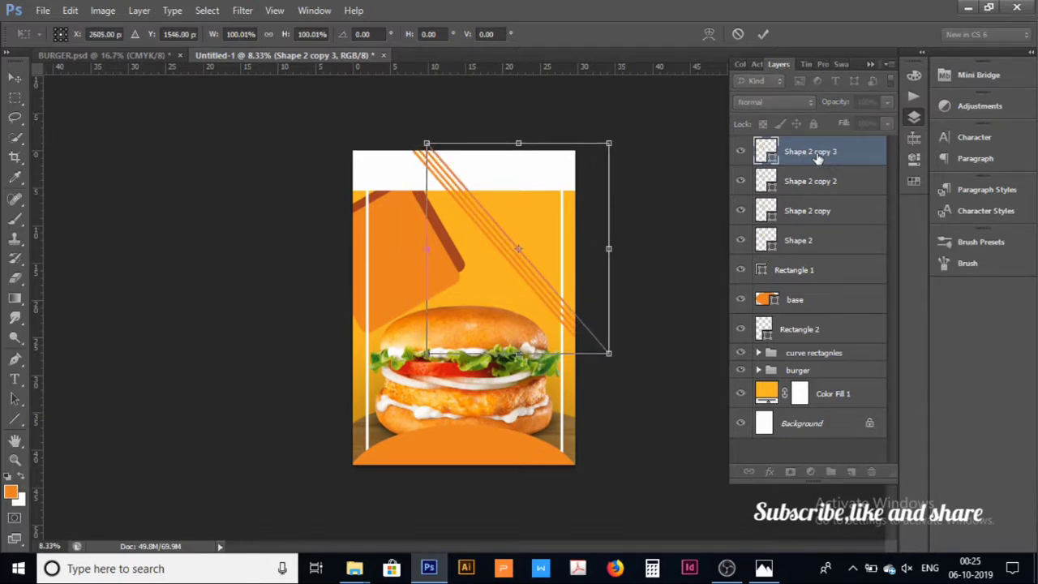
pyautogui.press('Return')
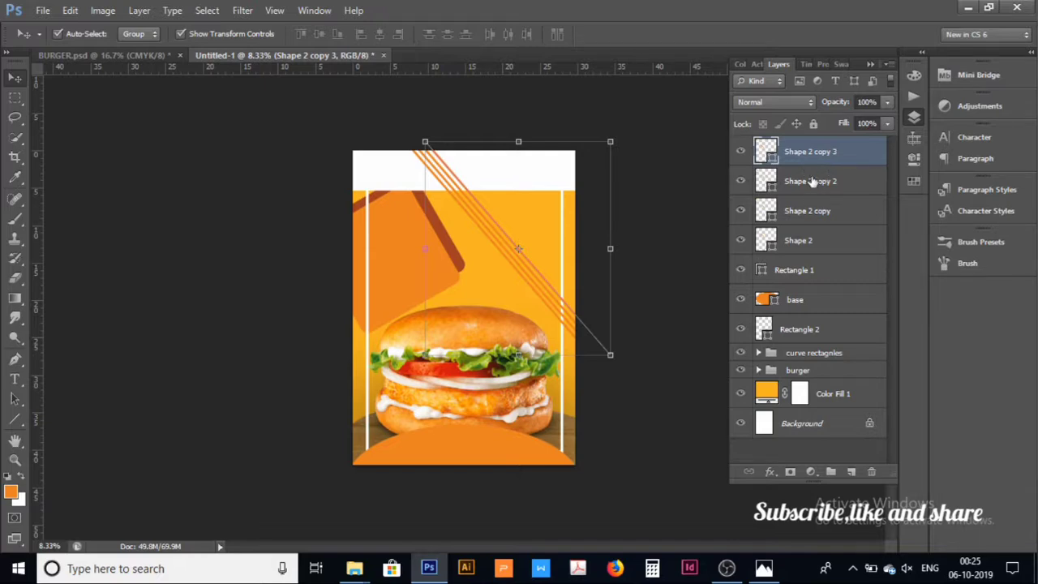
# Step: Select the four stripe layers, try vertical and horizontal centre alignment, then undo
pyautogui.click(810, 186)
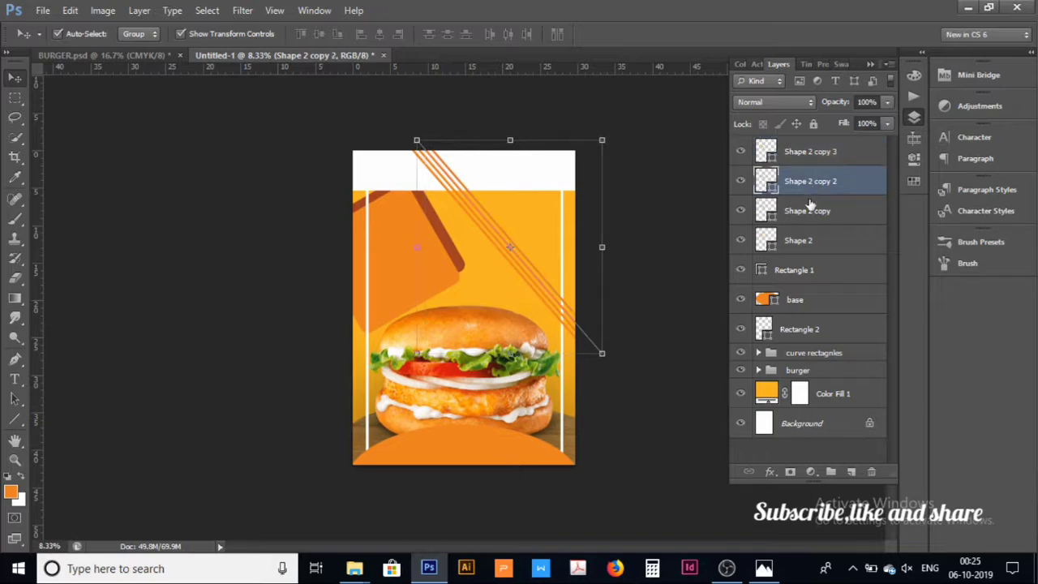
pyautogui.keyDown('ctrl'); pyautogui.click(809, 213); pyautogui.keyUp('ctrl')
pyautogui.keyDown('ctrl'); pyautogui.click(809, 240); pyautogui.keyUp('ctrl')
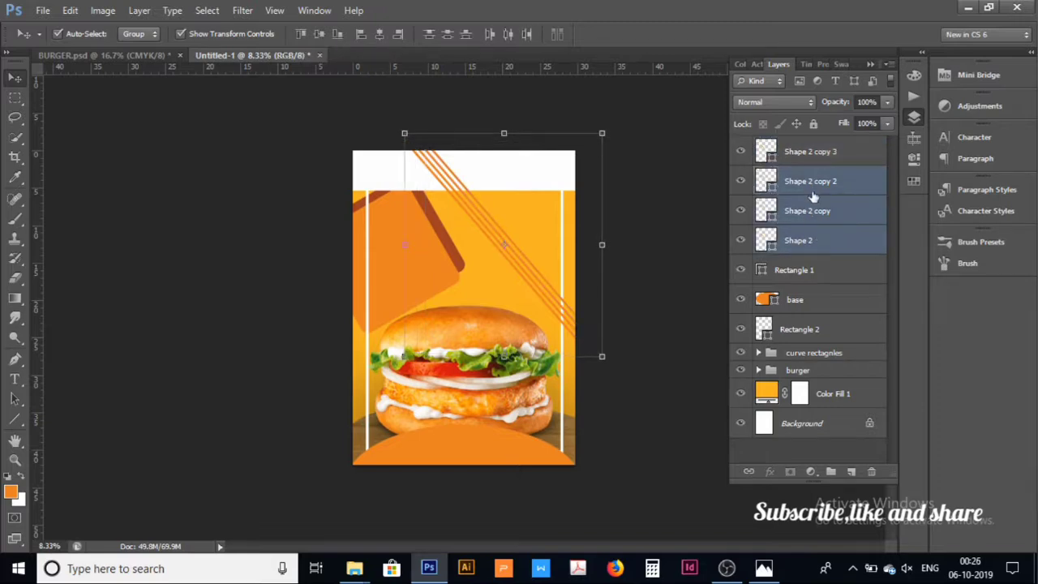
pyautogui.keyDown('ctrl'); pyautogui.click(805, 150); pyautogui.keyUp('ctrl')
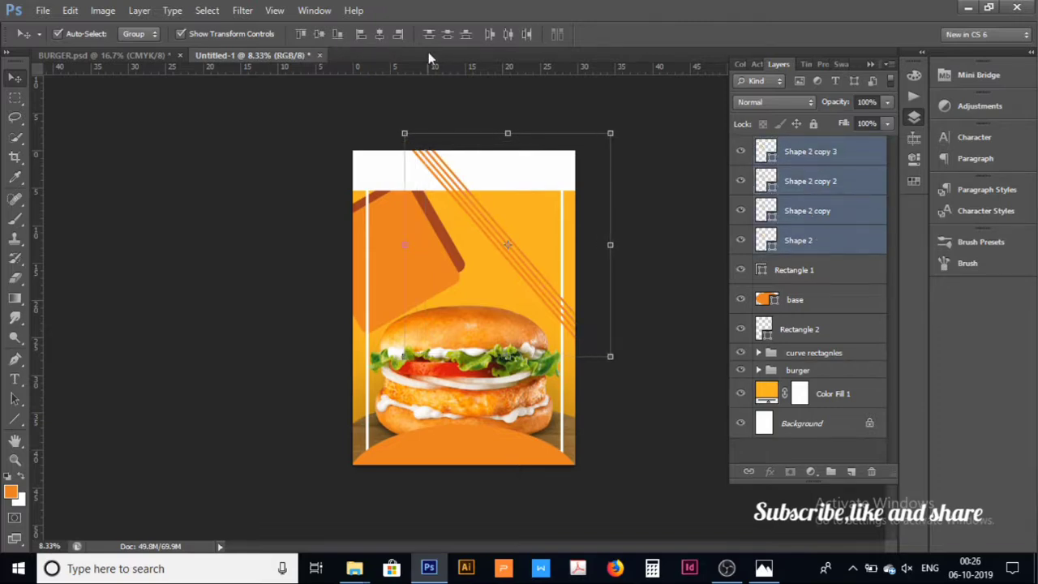
pyautogui.click(319, 35)
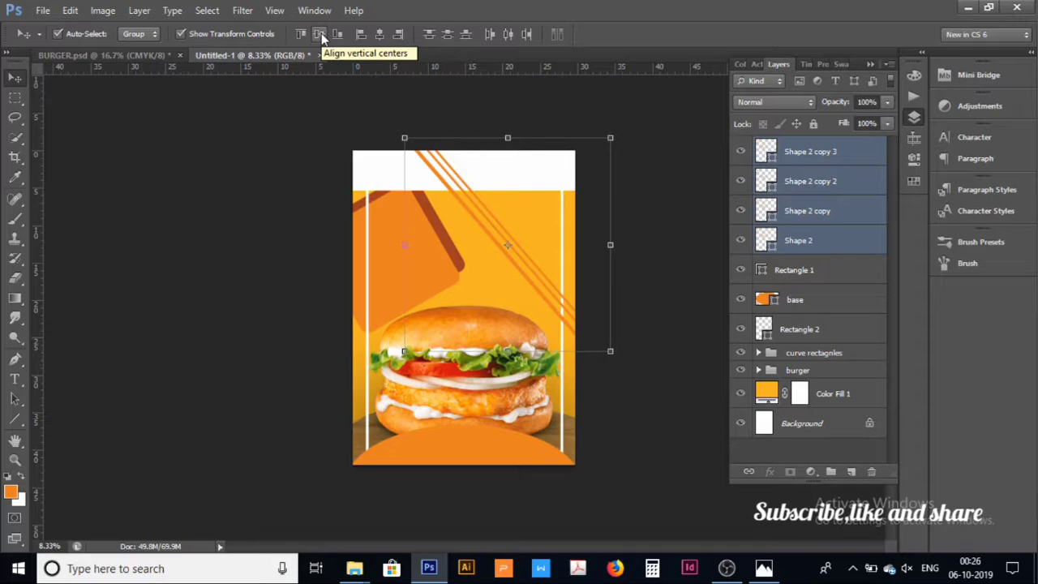
pyautogui.click(377, 35)
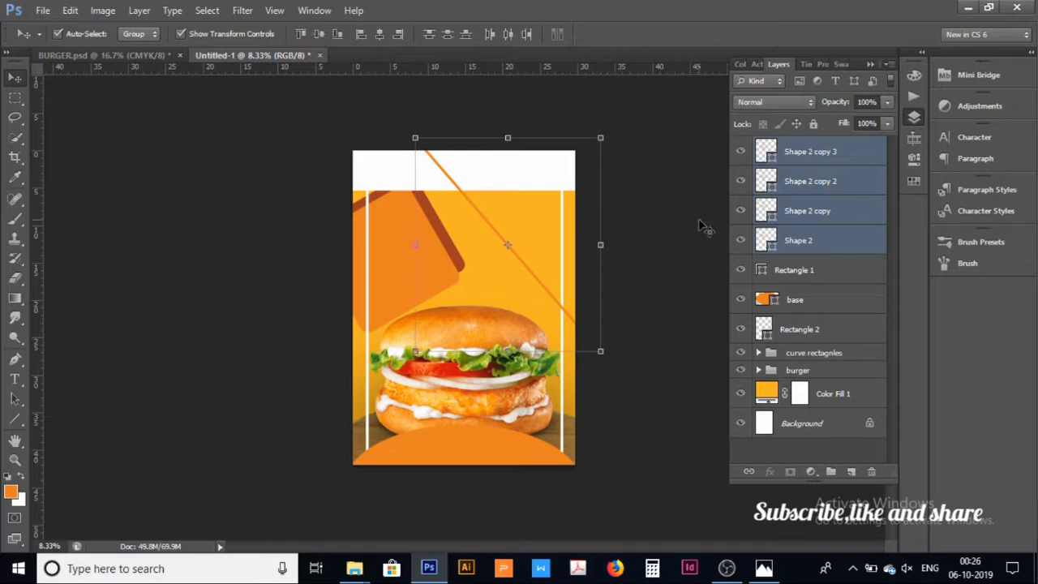
pyautogui.click(699, 249)
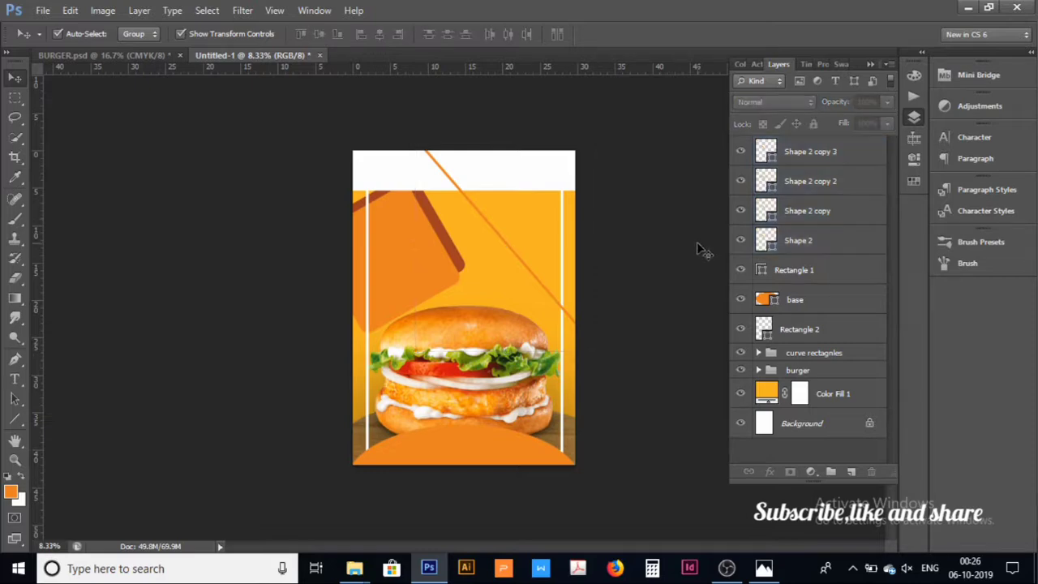
pyautogui.hotkey('ctrl', 'z')
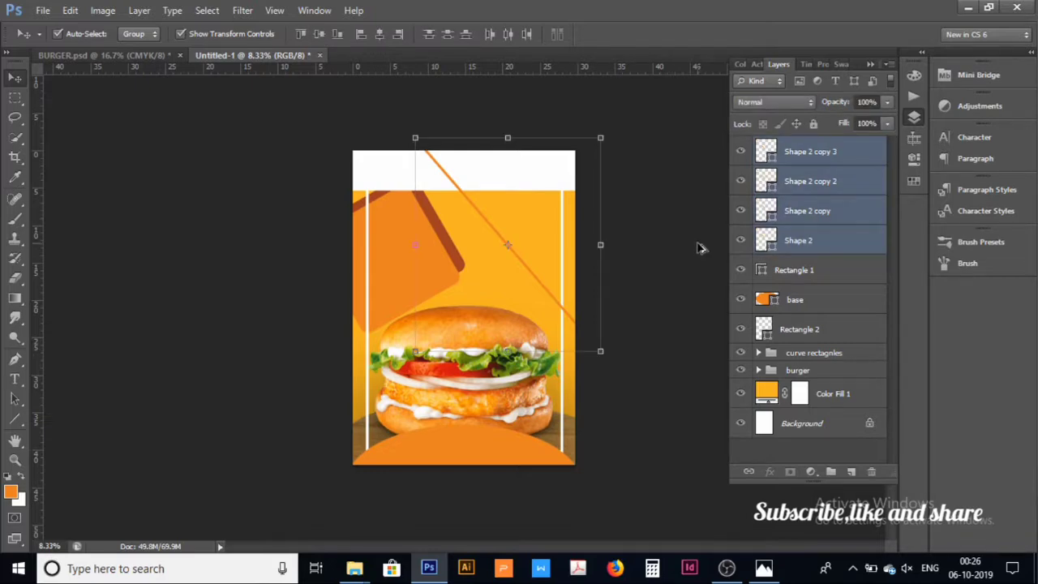
pyautogui.hotkey('ctrl', 'alt', 'z')
pyautogui.hotkey('ctrl', 'alt', 'z')
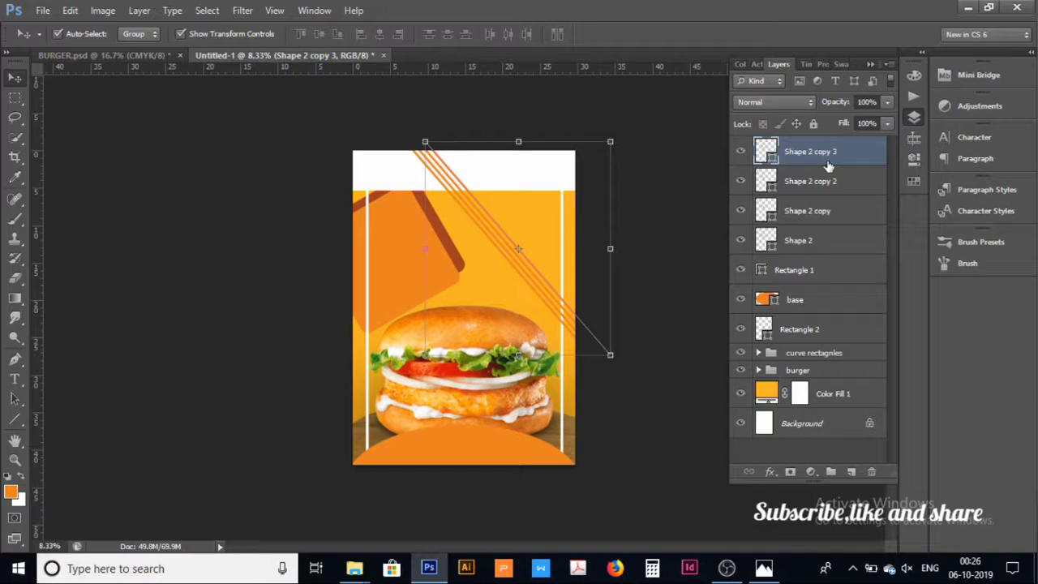
# Step: Vertically centre-align the four stripes and nudge them down slightly
pyautogui.keyDown('shift'); pyautogui.click(810, 185); pyautogui.keyUp('shift')
pyautogui.keyDown('shift'); pyautogui.click(808, 214); pyautogui.keyUp('shift')
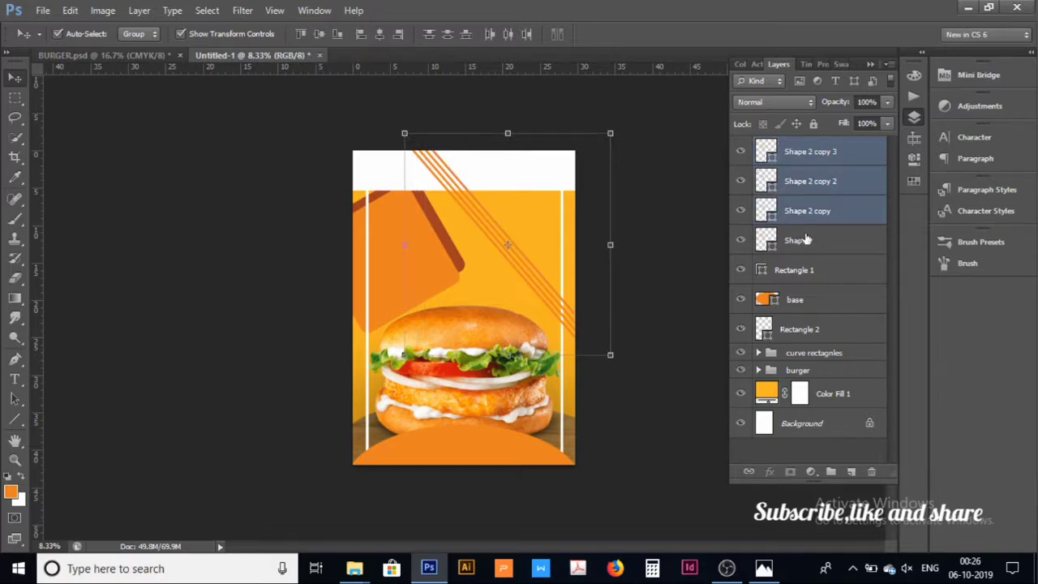
pyautogui.keyDown('shift'); pyautogui.click(806, 240); pyautogui.keyUp('shift')
pyautogui.click(319, 34)
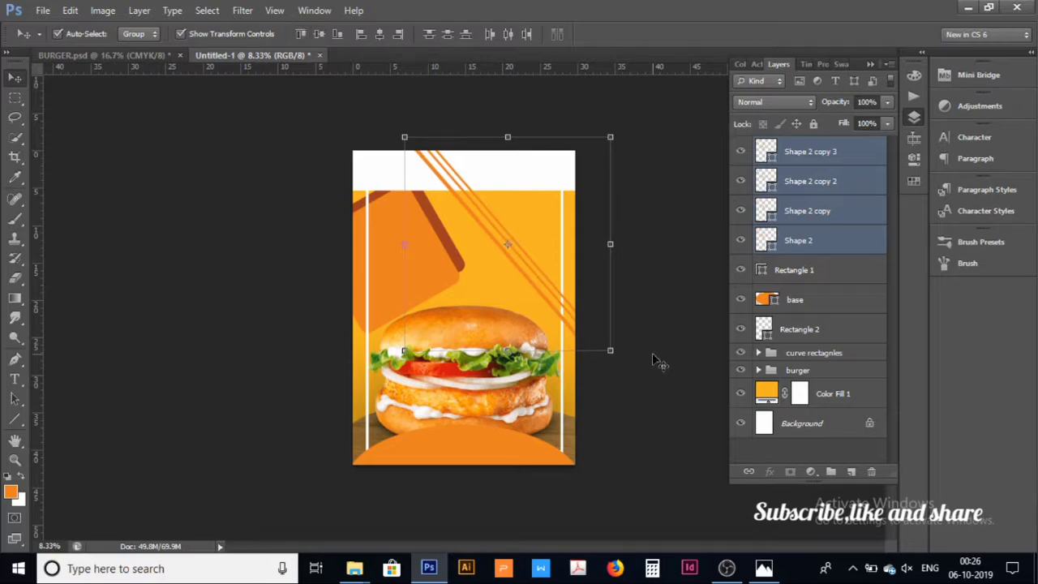
pyautogui.press('Down')
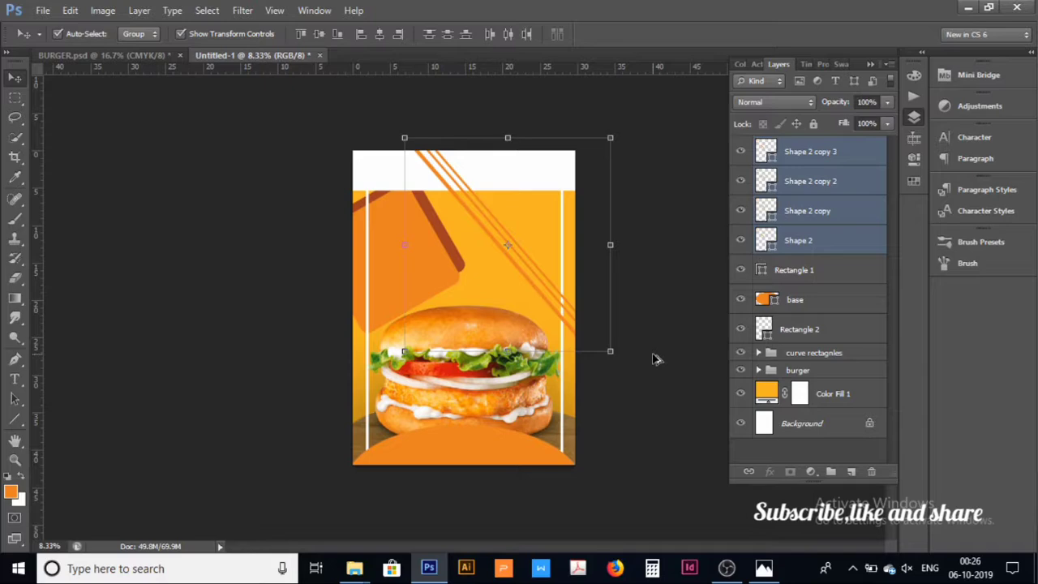
pyautogui.click(657, 359)
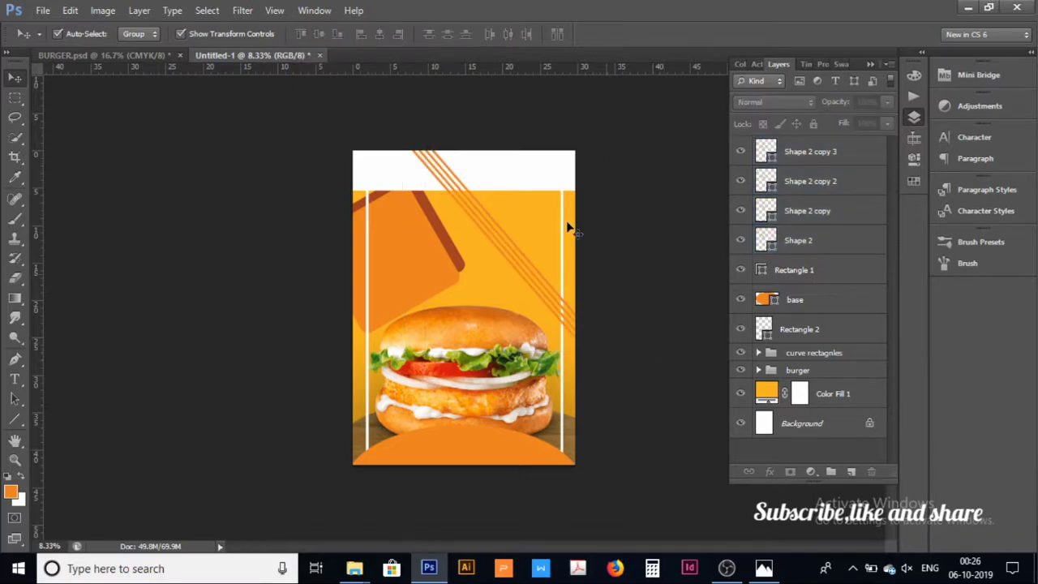
# Step: Duplicate the four stripes and move the copies up and to the right
pyautogui.hotkey('ctrl', '+')
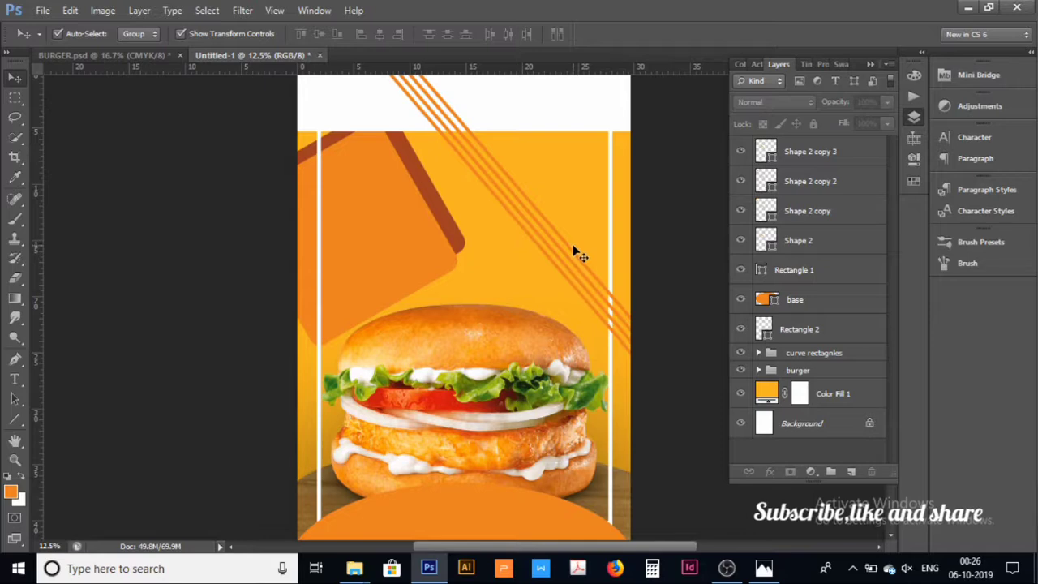
pyautogui.click(844, 162)
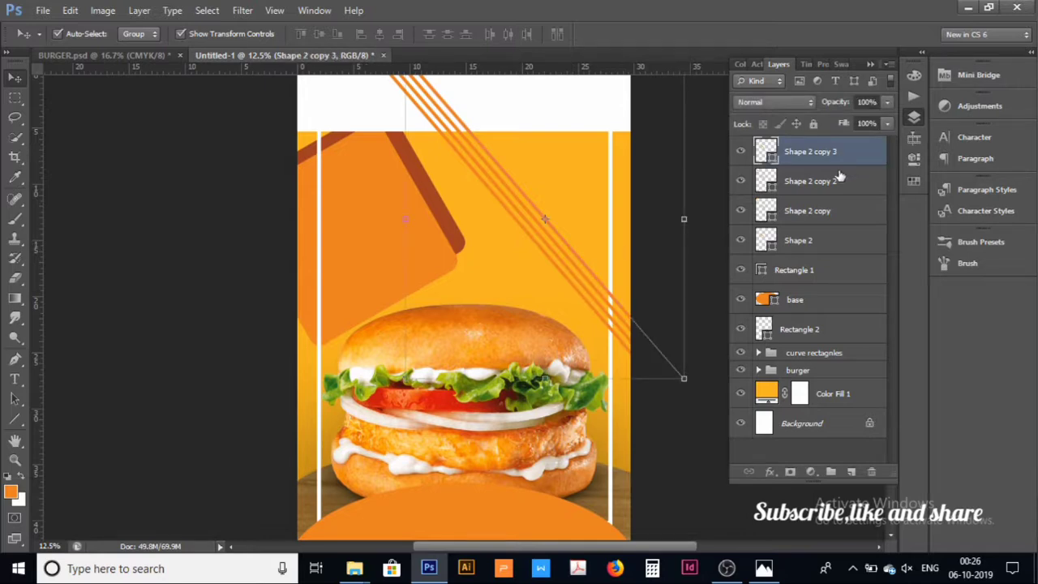
pyautogui.keyDown('shift'); pyautogui.click(829, 183); pyautogui.keyUp('shift')
pyautogui.keyDown('shift'); pyautogui.click(825, 211); pyautogui.keyUp('shift')
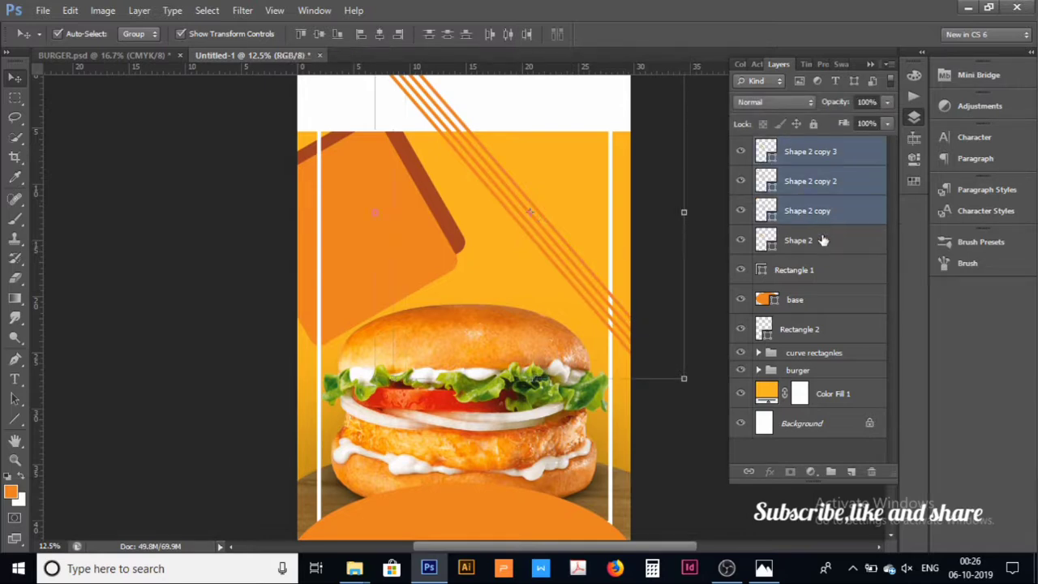
pyautogui.keyDown('shift'); pyautogui.click(823, 240); pyautogui.keyUp('shift')
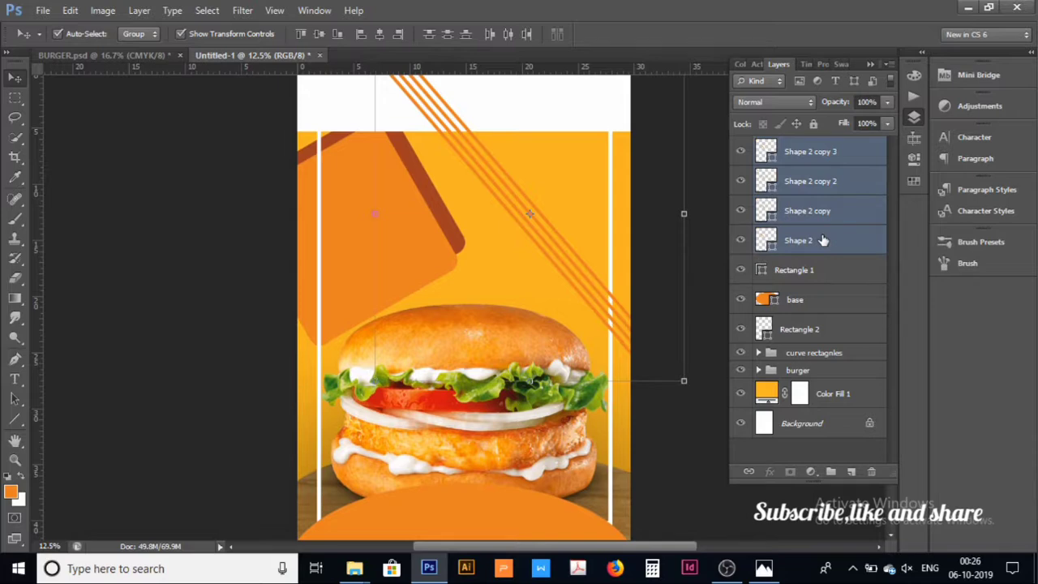
pyautogui.hotkey('ctrl', 'j')
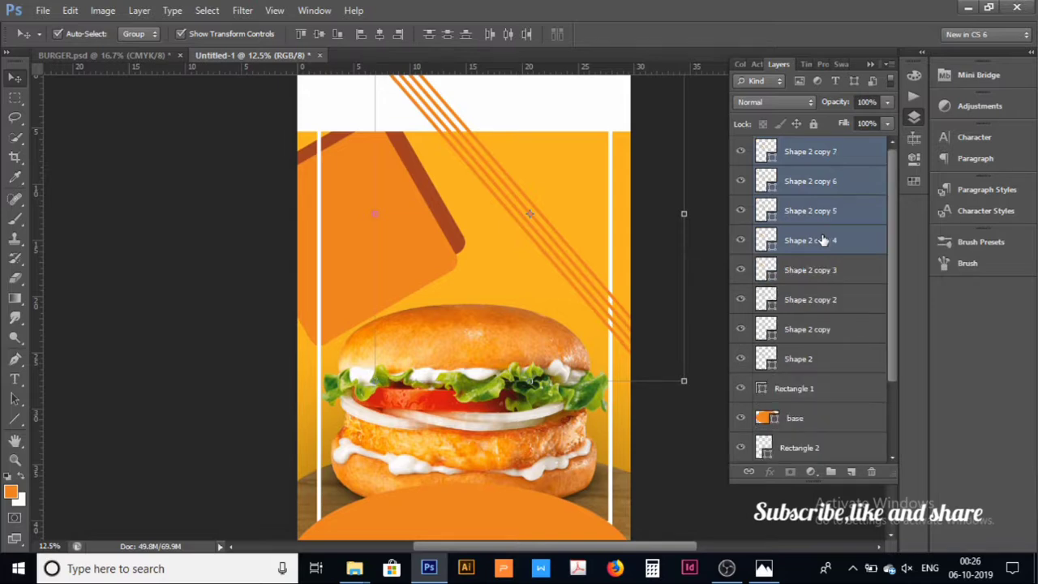
pyautogui.hotkey('ctrl', 't')
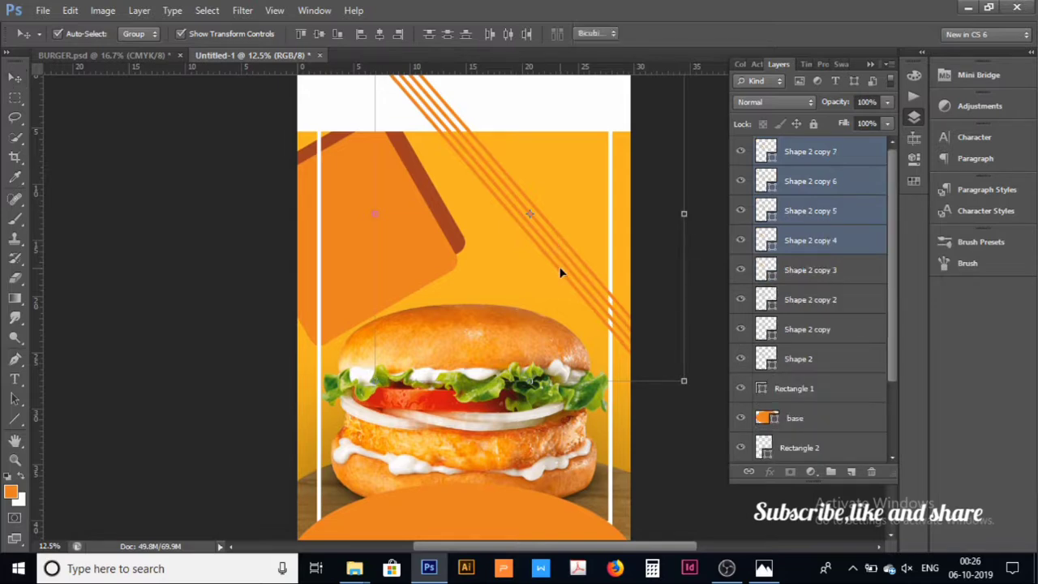
pyautogui.moveTo(565, 266); pyautogui.dragTo(588, 239)
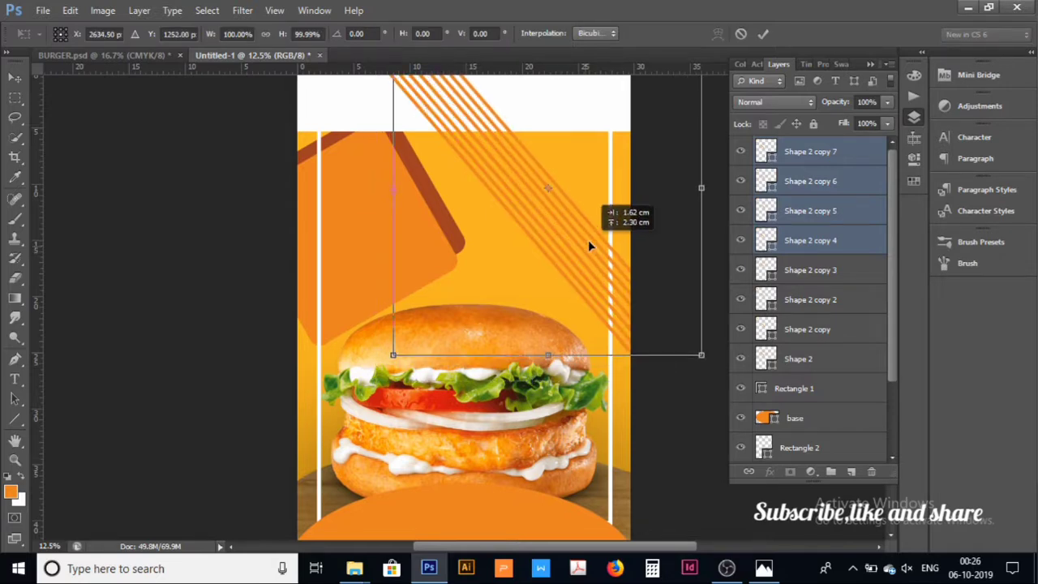
pyautogui.moveTo(588, 241); pyautogui.dragTo(584, 241)
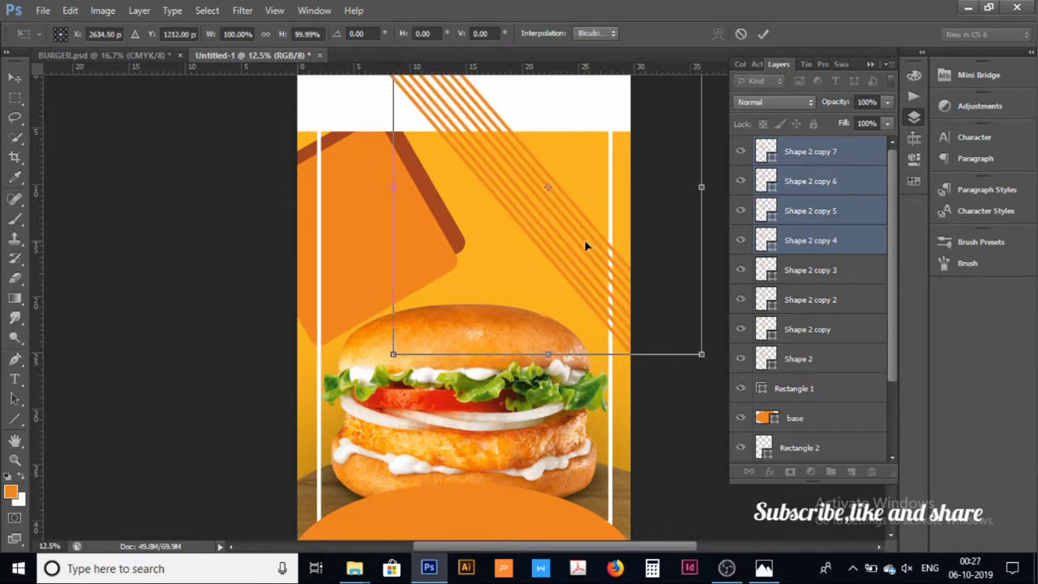
pyautogui.hotkey('shift', 'Left')
pyautogui.hotkey('shift', 'Left')
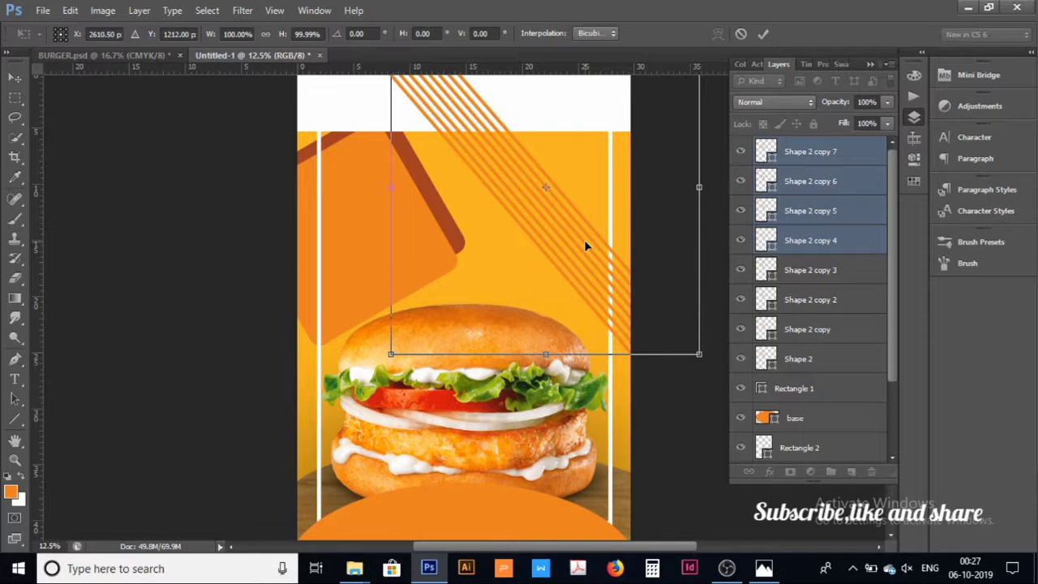
pyautogui.press('Return')
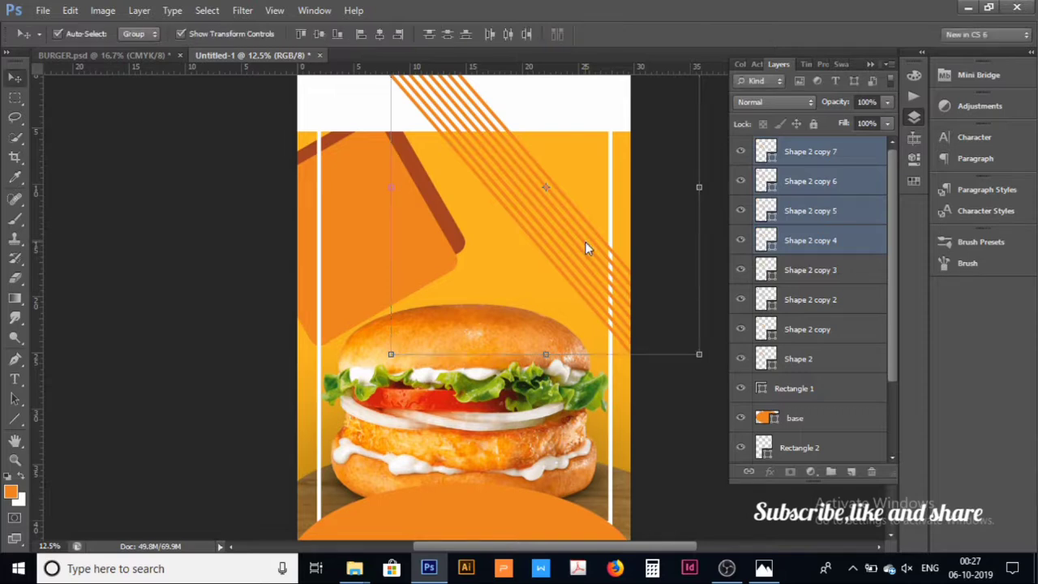
# Step: Select all eight stripe layers and group them into Group 1
pyautogui.keyDown('ctrl'); pyautogui.click(811, 276); pyautogui.keyUp('ctrl')
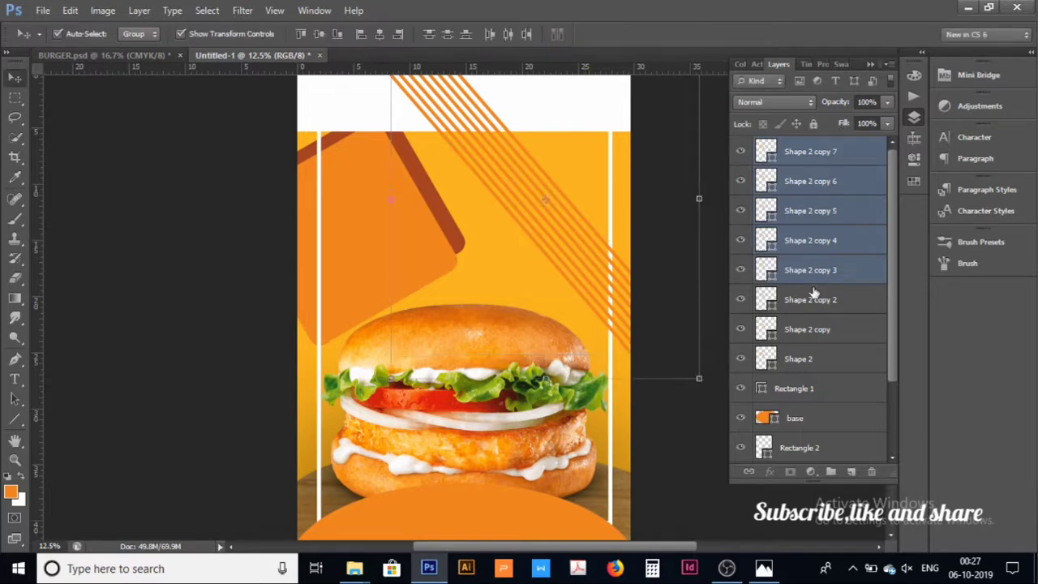
pyautogui.keyDown('ctrl'); pyautogui.click(815, 303); pyautogui.keyUp('ctrl')
pyautogui.keyDown('ctrl'); pyautogui.click(816, 333); pyautogui.keyUp('ctrl')
pyautogui.keyDown('ctrl'); pyautogui.click(815, 360); pyautogui.keyUp('ctrl')
pyautogui.hotkey('ctrl', 'g')
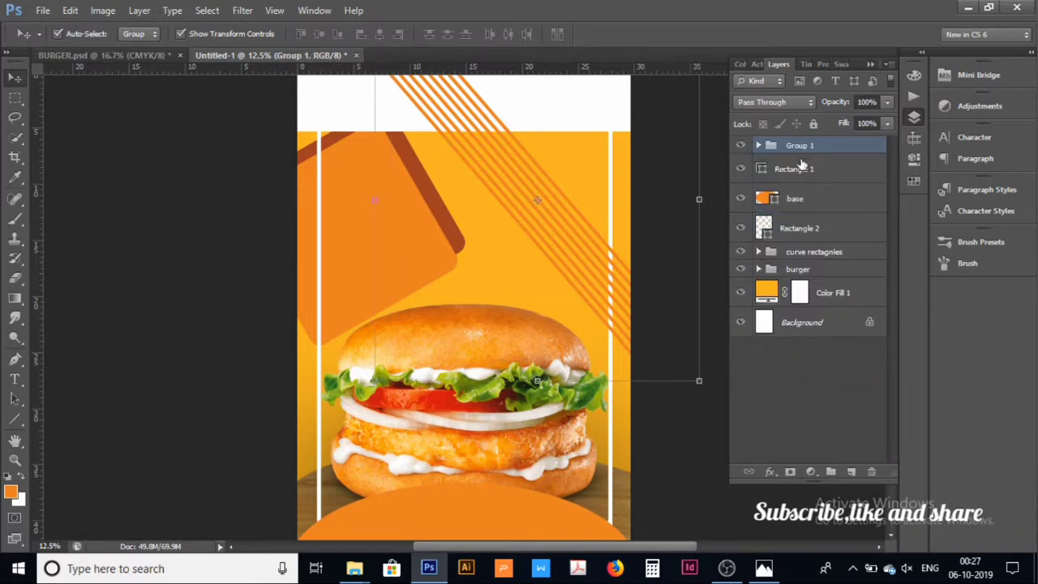
# Step: Rename Group 1 to 'line'
pyautogui.doubleClick(800, 146)
pyautogui.write('lin')
pyautogui.write('e')
pyautogui.press('Return')
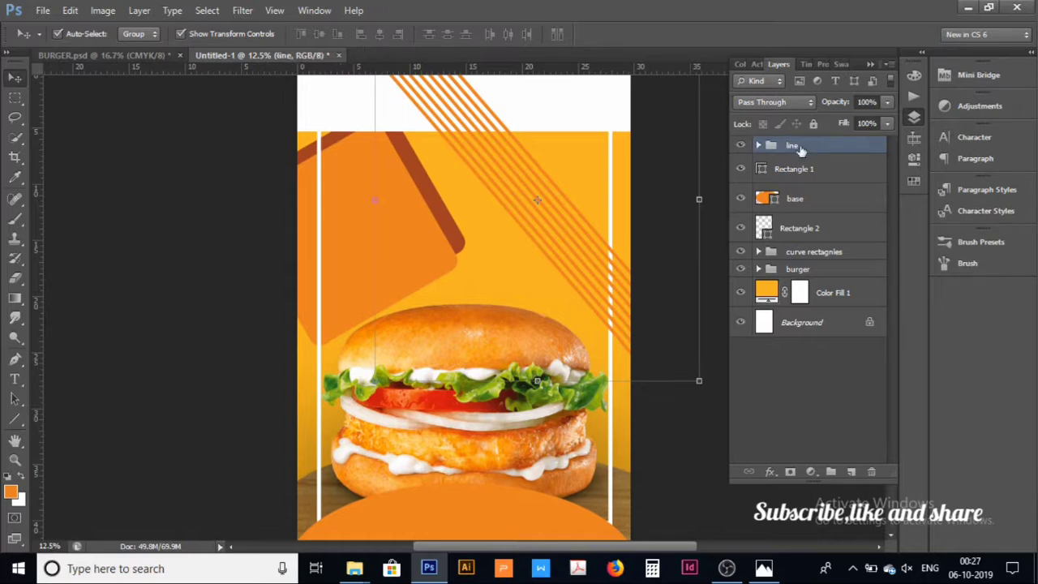
pyautogui.click(810, 411)
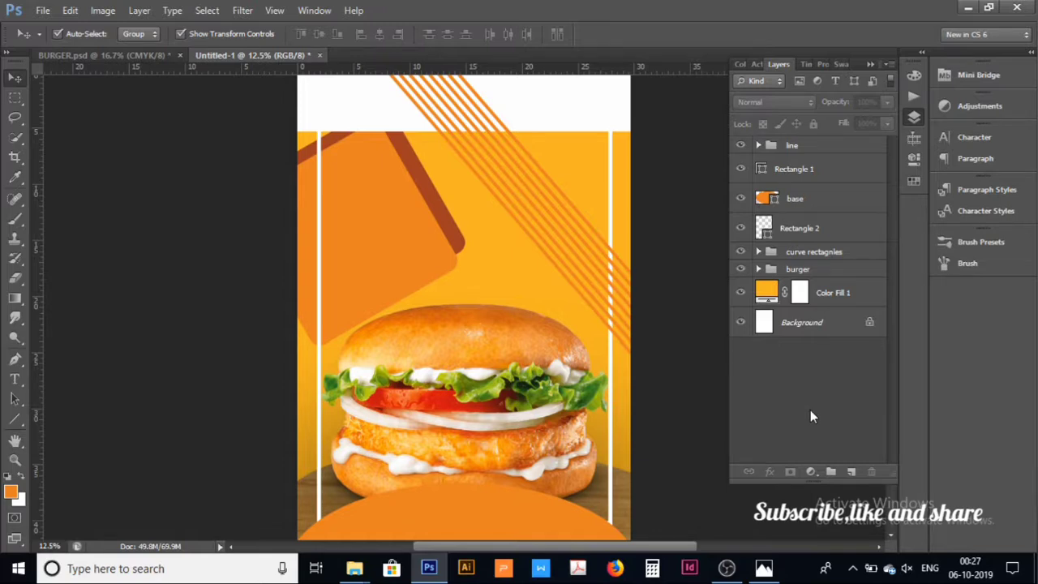
pyautogui.hotkey('ctrl', '-')
# Step: Move the line group beneath Rectangle 2, above the curve rectangles group
pyautogui.moveTo(829, 148); pyautogui.dragTo(828, 188)
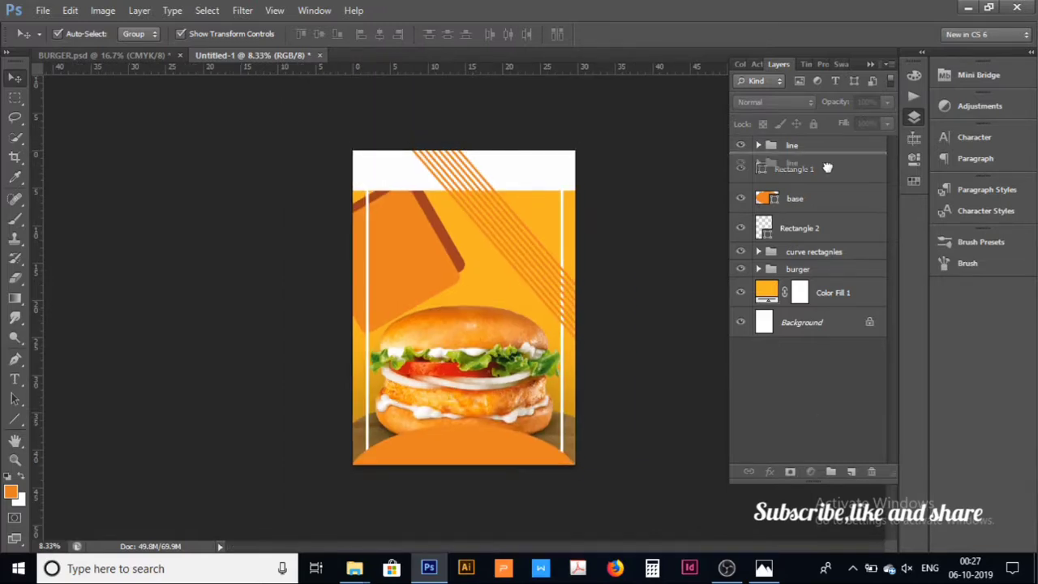
pyautogui.click(824, 367)
pyautogui.moveTo(815, 180); pyautogui.dragTo(814, 243)
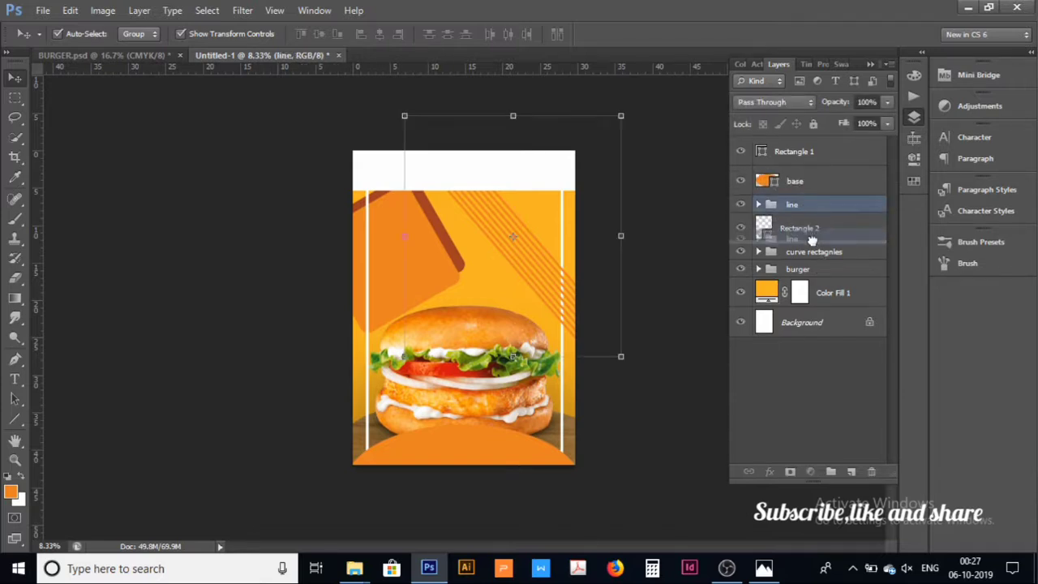
pyautogui.click(800, 357)
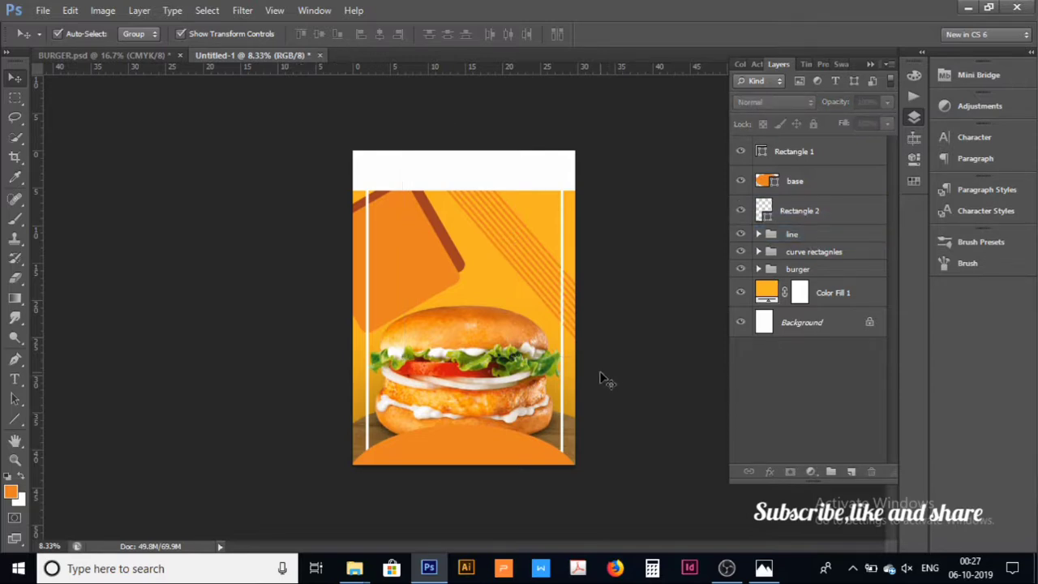
pyautogui.click(558, 303)
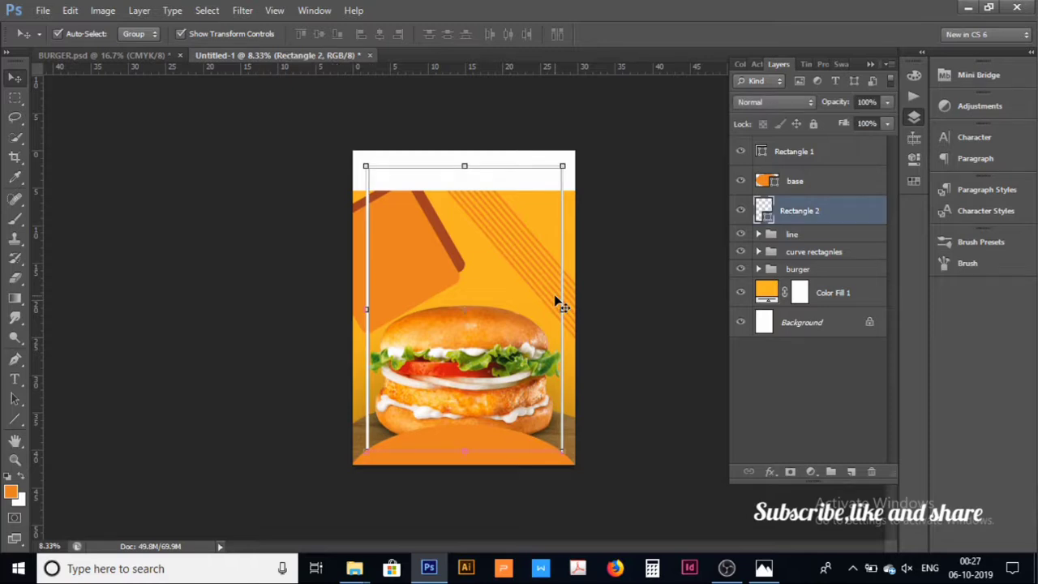
# Step: Try rotating the line stripe group, then cancel the rotation
pyautogui.click(830, 235)
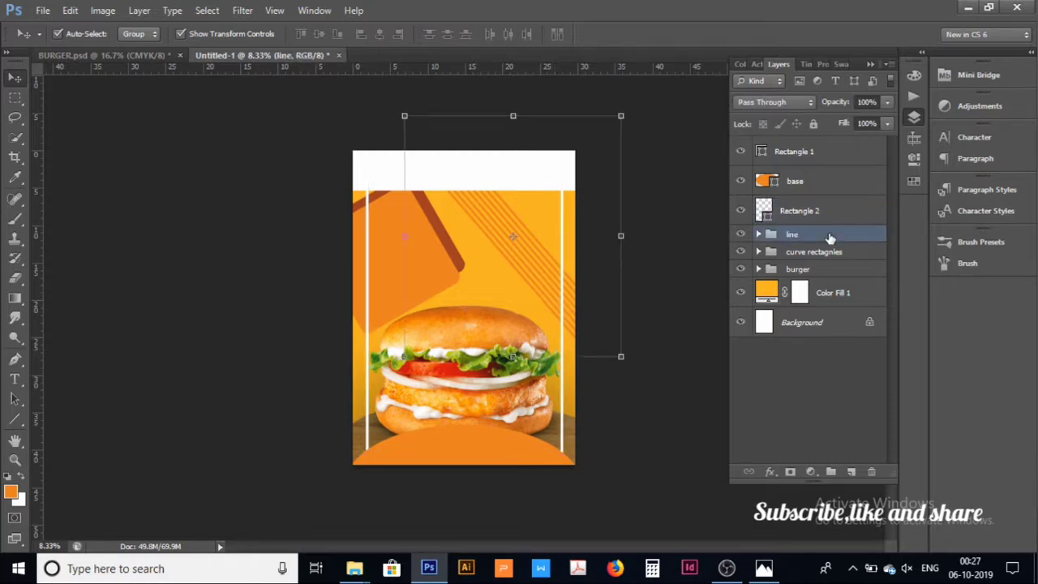
pyautogui.hotkey('ctrl', 't')
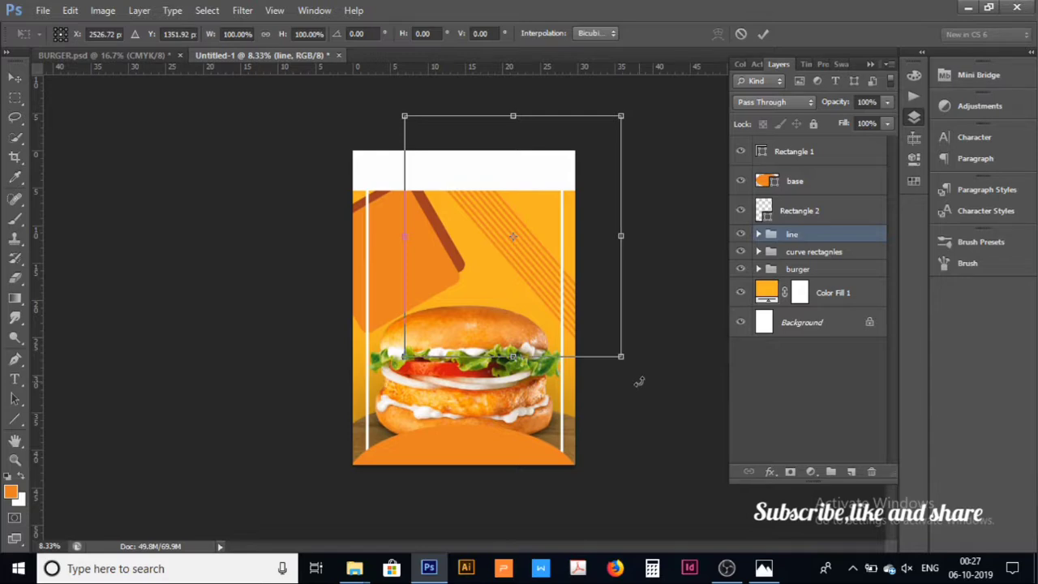
pyautogui.moveTo(634, 383); pyautogui.dragTo(610, 393)
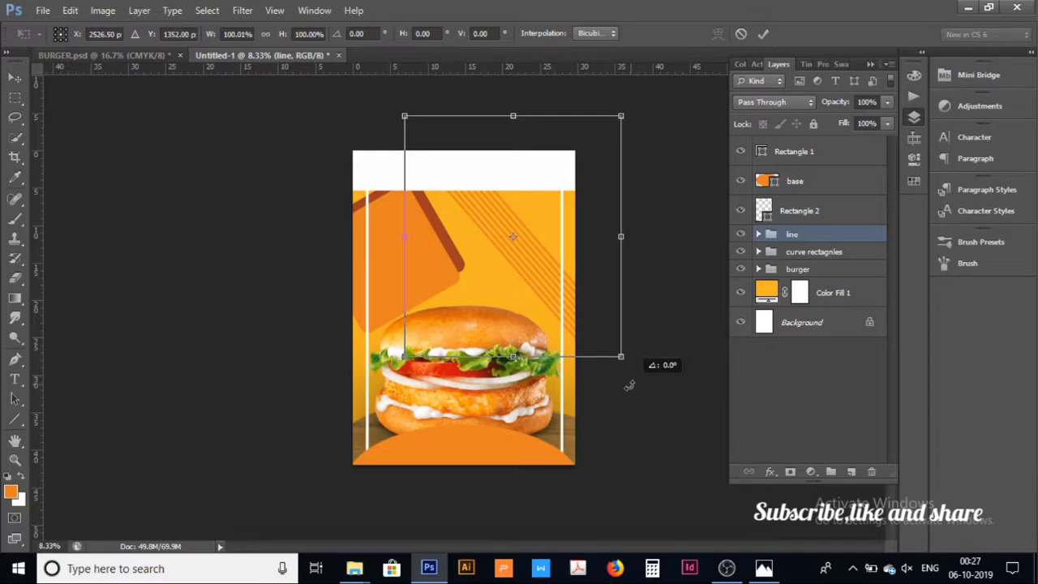
pyautogui.moveTo(611, 392); pyautogui.dragTo(651, 379)
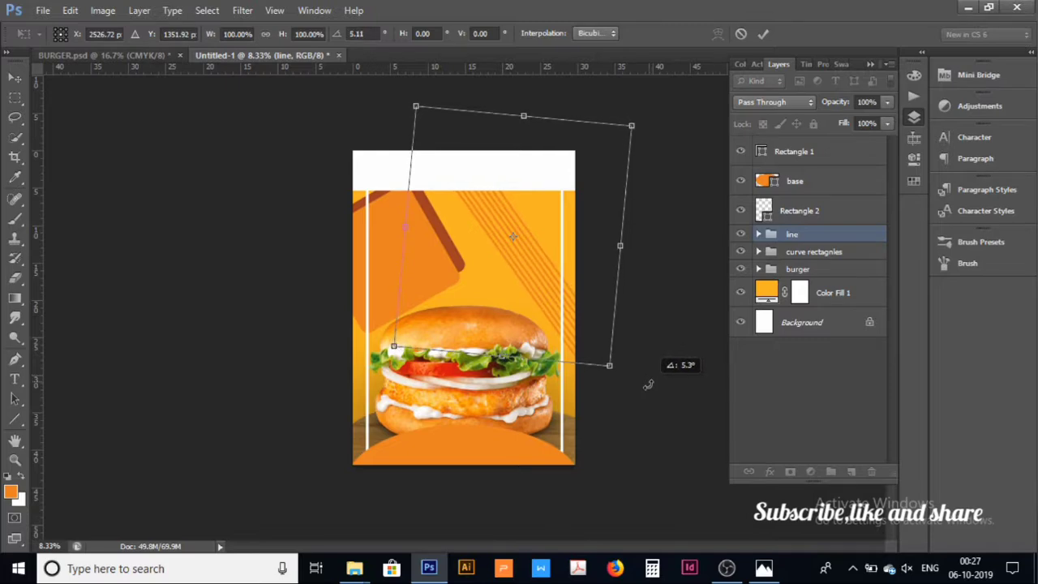
pyautogui.moveTo(652, 379); pyautogui.dragTo(645, 391)
pyautogui.press('Escape')
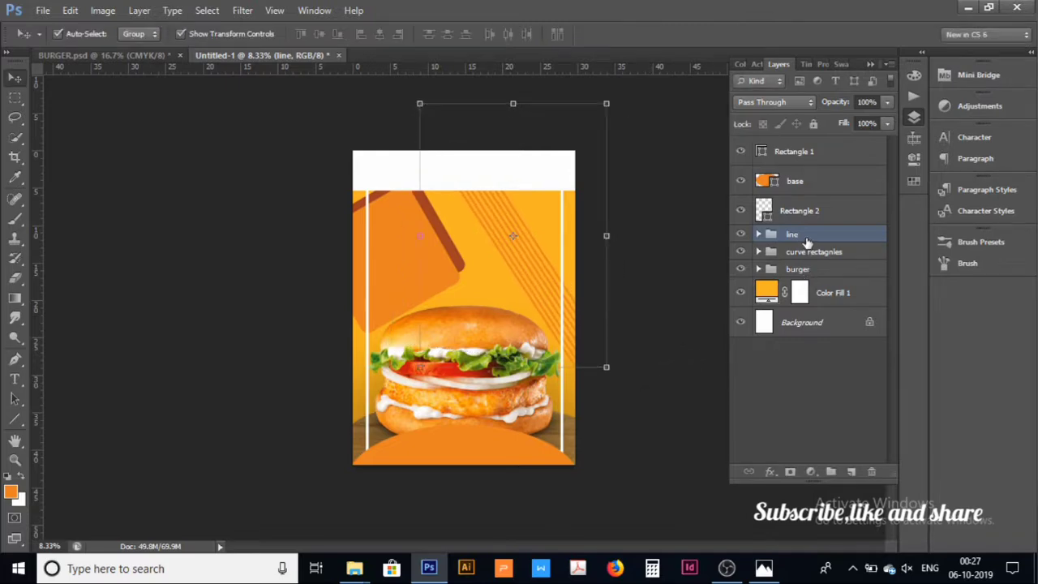
# Step: Move the line stripes left, then nudge them slightly right and down
pyautogui.hotkey('ctrl', 't')
pyautogui.moveTo(523, 254)
pyautogui.mouseDown()
pyautogui.moveTo(502, 251)
pyautogui.moveTo(516, 237)
pyautogui.mouseUp()
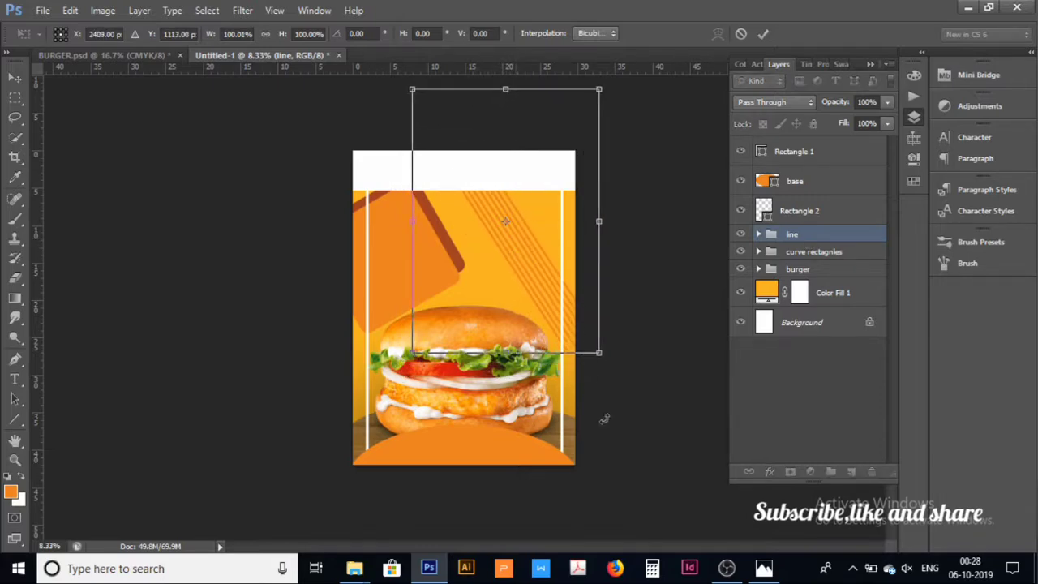
pyautogui.press('Return')
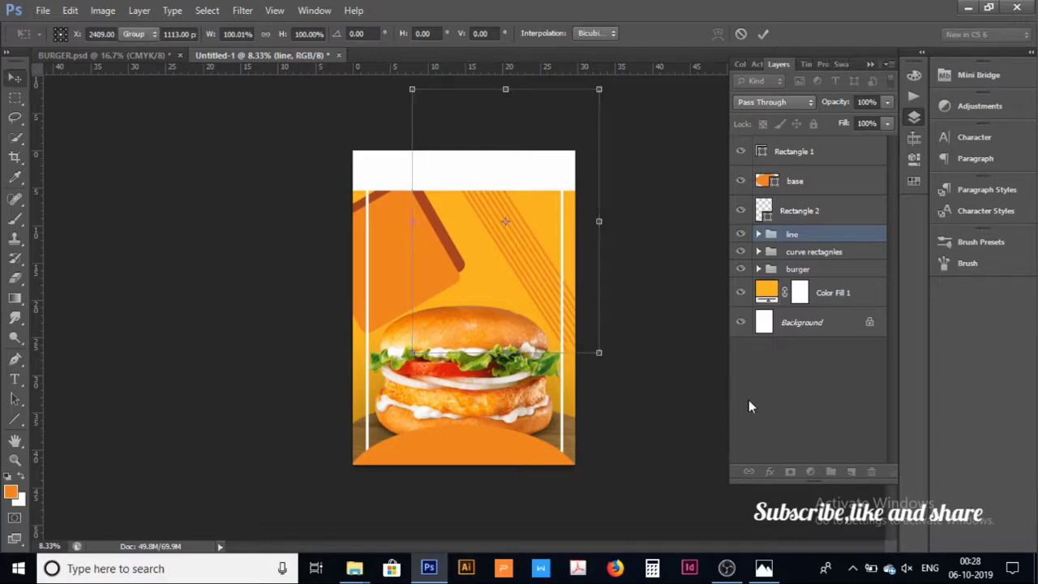
pyautogui.hotkey('shift', 'Right')
pyautogui.hotkey('shift', 'Right')
pyautogui.hotkey('shift', 'Right')
pyautogui.hotkey('shift', 'Down')
pyautogui.hotkey('shift', 'Right')
pyautogui.hotkey('shift', 'Down')
pyautogui.hotkey('shift', 'Right')
pyautogui.hotkey('shift', 'Right')
pyautogui.hotkey('shift', 'Right')
pyautogui.hotkey('shift', 'Right')
pyautogui.hotkey('shift', 'Right')
pyautogui.hotkey('shift', 'Right')
pyautogui.hotkey('shift', 'Right')
pyautogui.hotkey('shift', 'Right')
pyautogui.hotkey('shift', 'Right')
pyautogui.hotkey('shift', 'Down')
pyautogui.hotkey('shift', 'Down')
pyautogui.hotkey('shift', 'Down')
pyautogui.hotkey('shift', 'Down')
pyautogui.hotkey('shift', 'Down')
pyautogui.hotkey('shift', 'Down')
pyautogui.hotkey('shift', 'Down')
pyautogui.hotkey('shift', 'Down')
pyautogui.hotkey('shift', 'Down')
pyautogui.hotkey('shift', 'Down')
pyautogui.hotkey('shift', 'Down')
pyautogui.hotkey('shift', 'Down')
pyautogui.hotkey('shift', 'Down')
pyautogui.hotkey('shift', 'Down')
pyautogui.hotkey('shift', 'Down')
pyautogui.hotkey('shift', 'Down')
pyautogui.hotkey('shift', 'Down')
pyautogui.hotkey('shift', 'Down')
pyautogui.hotkey('shift', 'Down')
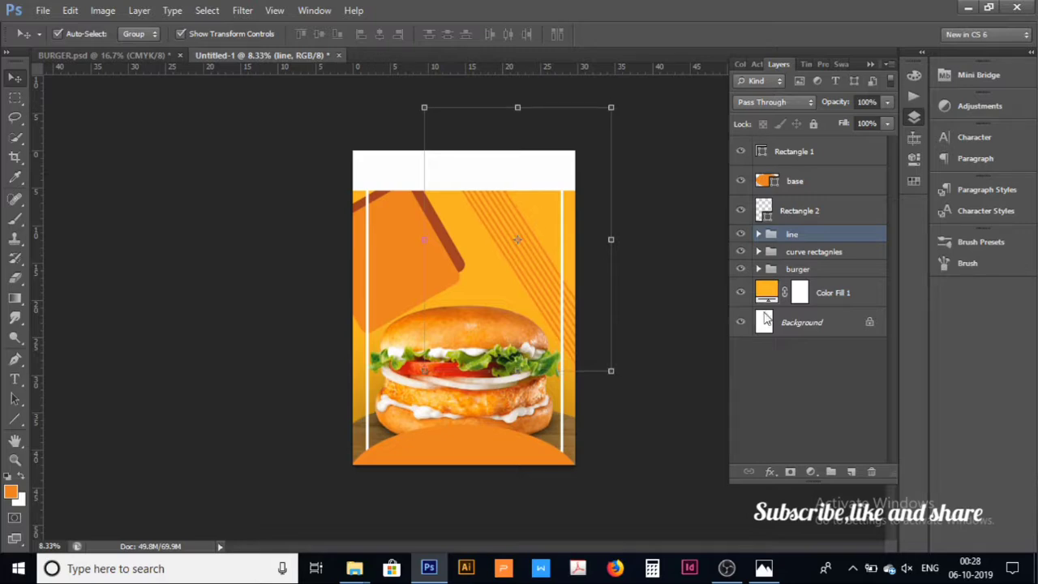
pyautogui.click(797, 452)
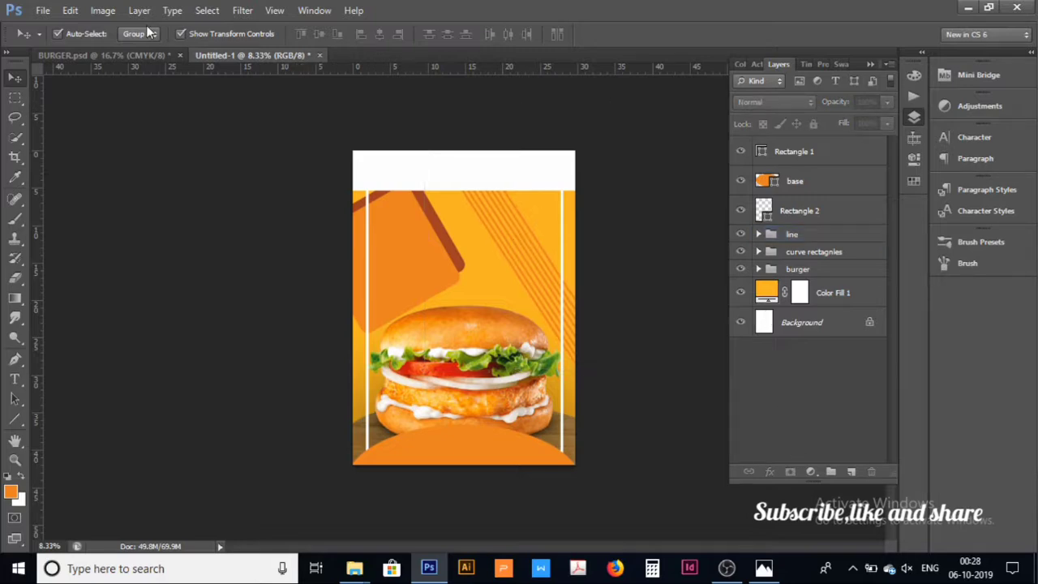
# Step: Bring up the Untitled-1 poster and try rotating the curved rectangles group -15°, then cancel
pyautogui.click(135, 53)
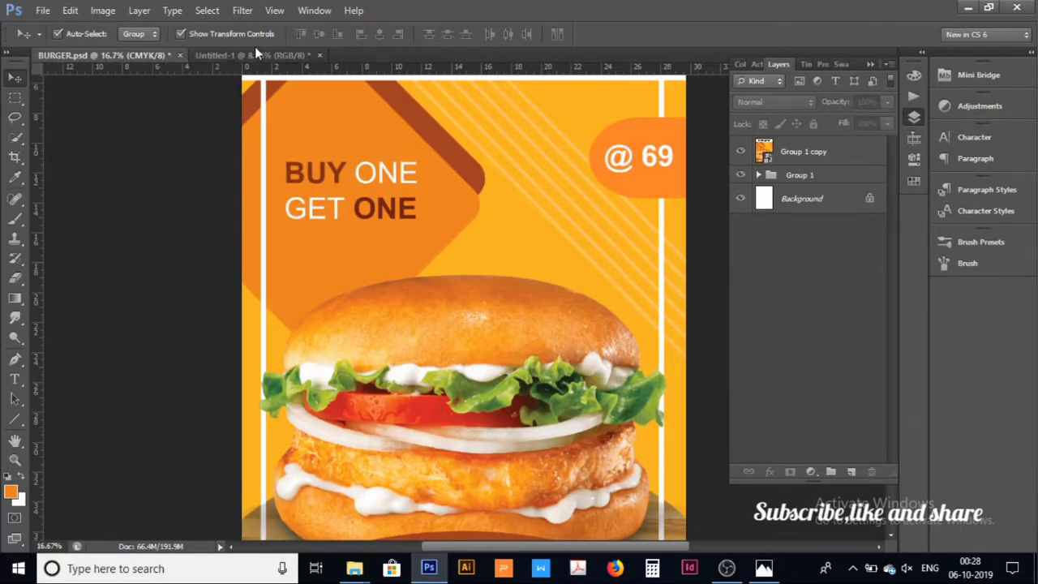
pyautogui.moveTo(218, 59); pyautogui.dragTo(542, 241)
pyautogui.hotkey('ctrl', 'shift', 'g')
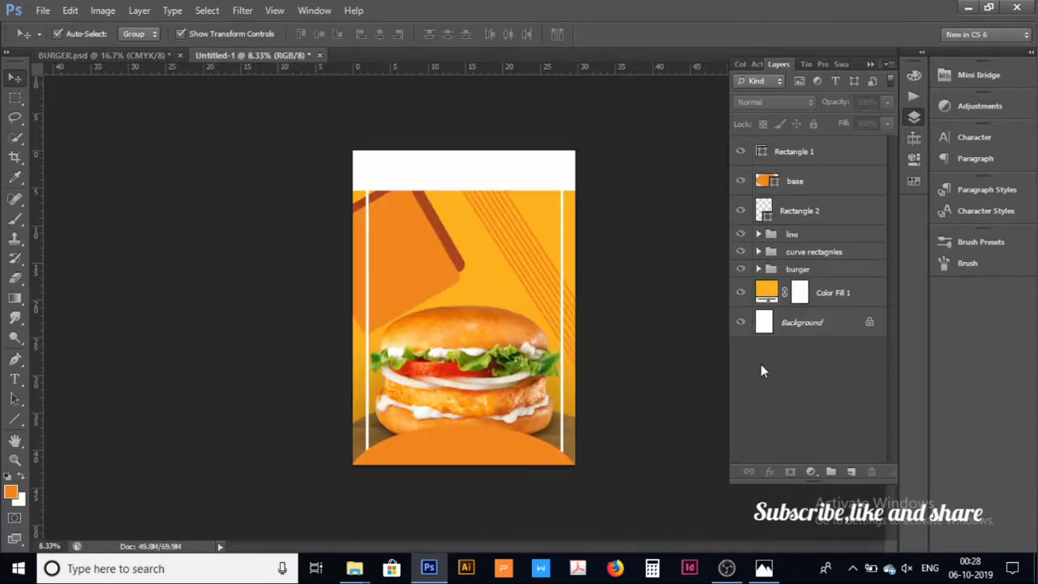
pyautogui.click(791, 253)
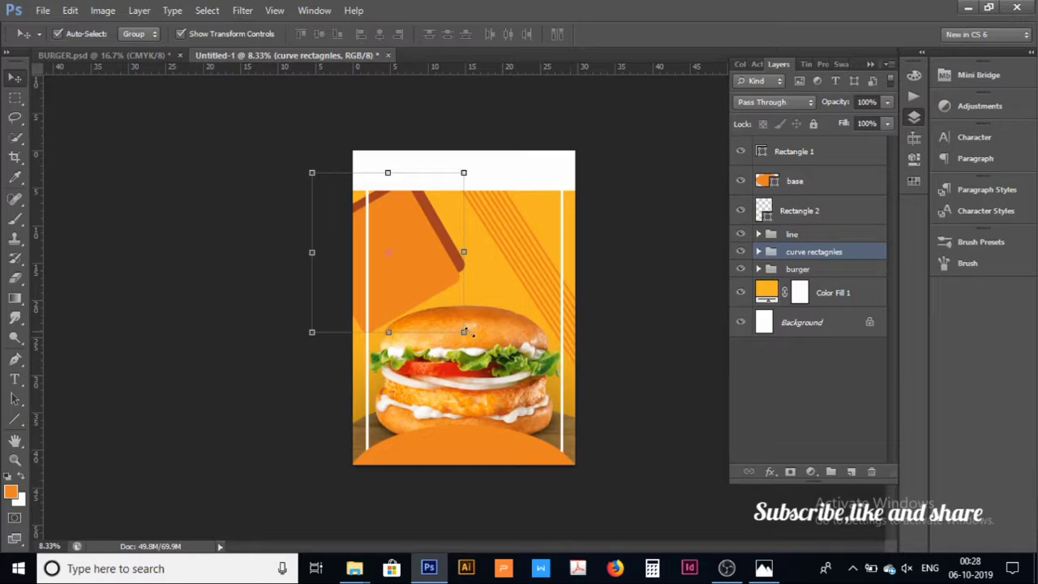
pyautogui.moveTo(472, 341); pyautogui.dragTo(505, 327)
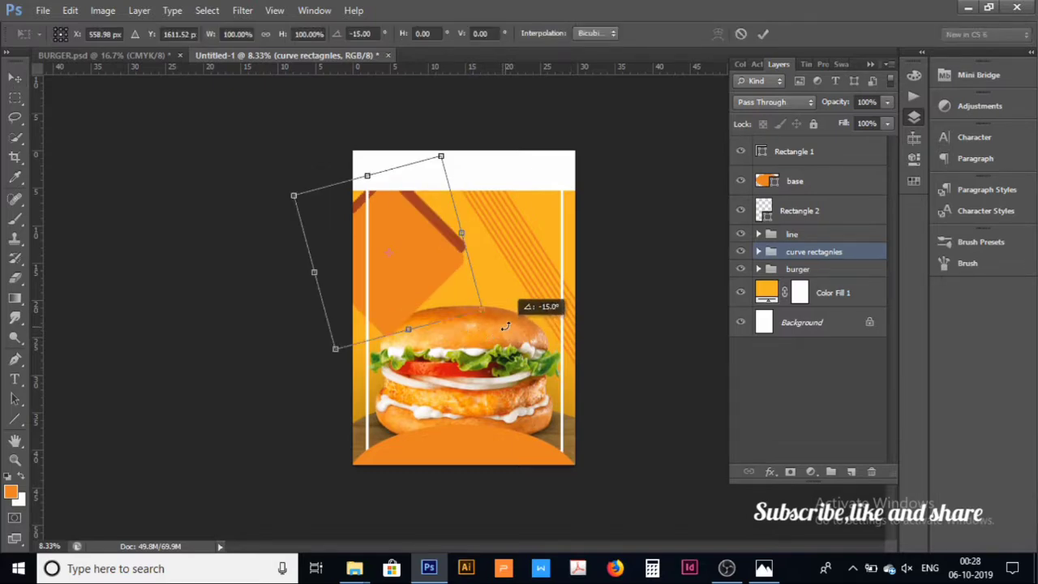
pyautogui.moveTo(505, 327); pyautogui.dragTo(505, 327)
pyautogui.press('Escape')
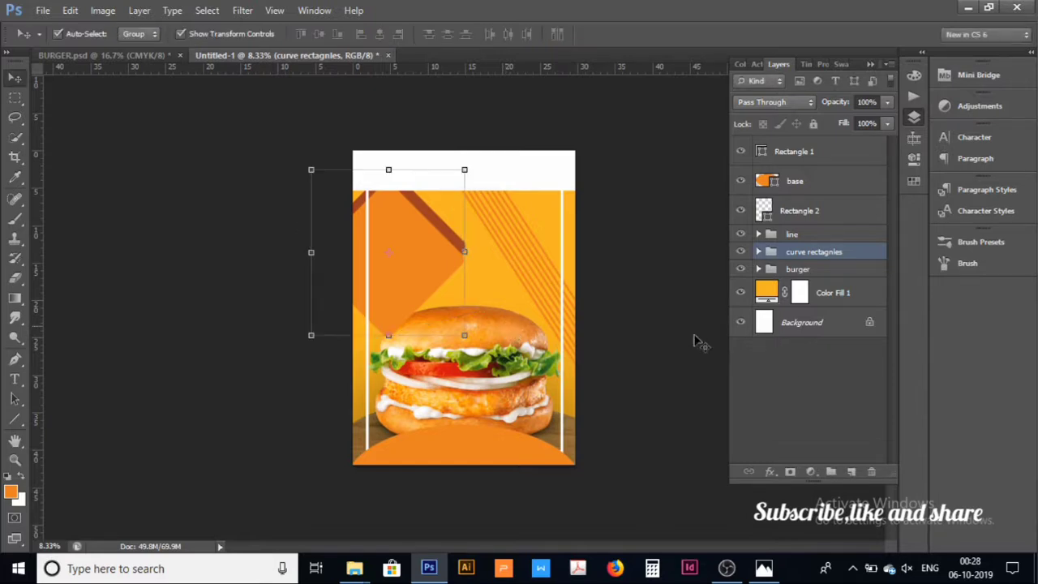
pyautogui.click(807, 370)
# Step: Drag the curved rectangles group below the burger in the Layers panel
pyautogui.click(387, 274)
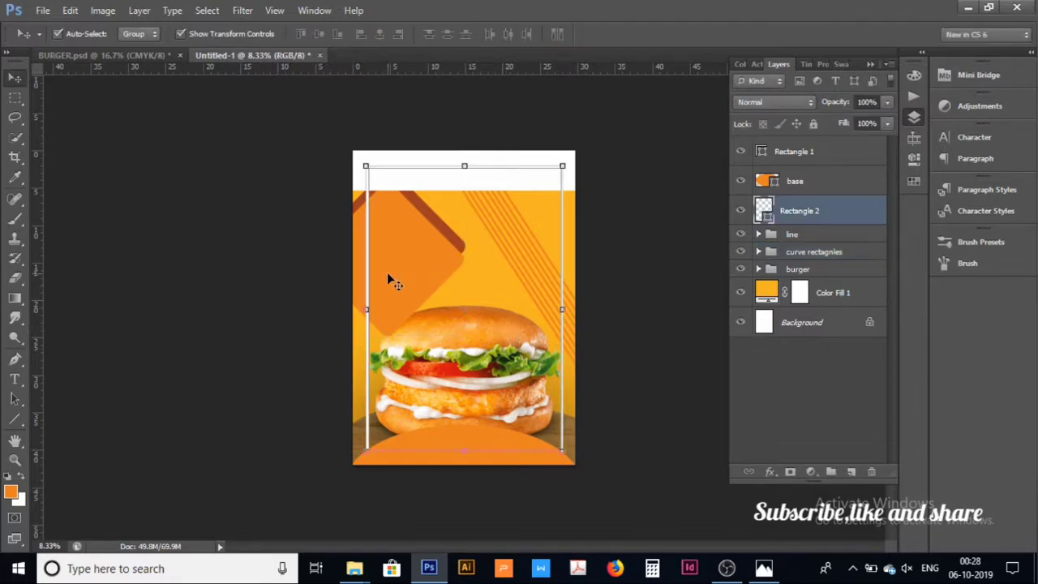
pyautogui.click(801, 253)
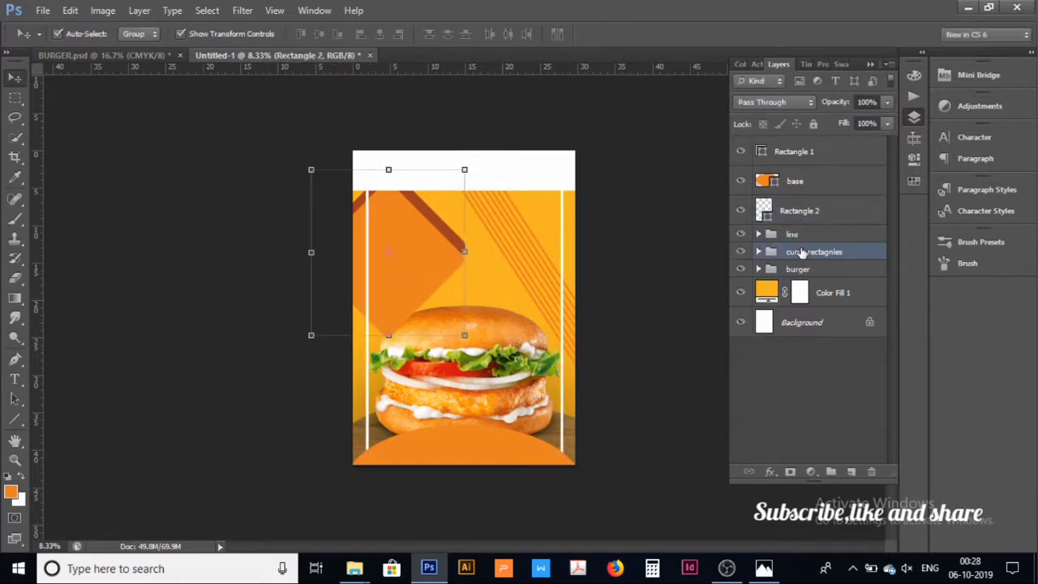
pyautogui.moveTo(801, 253); pyautogui.dragTo(801, 280)
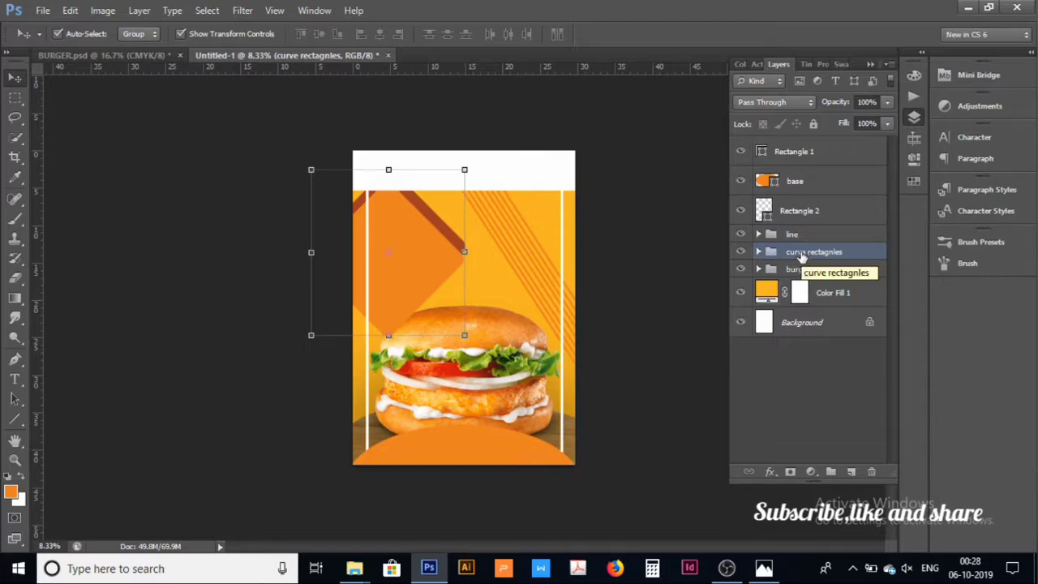
pyautogui.click(797, 360)
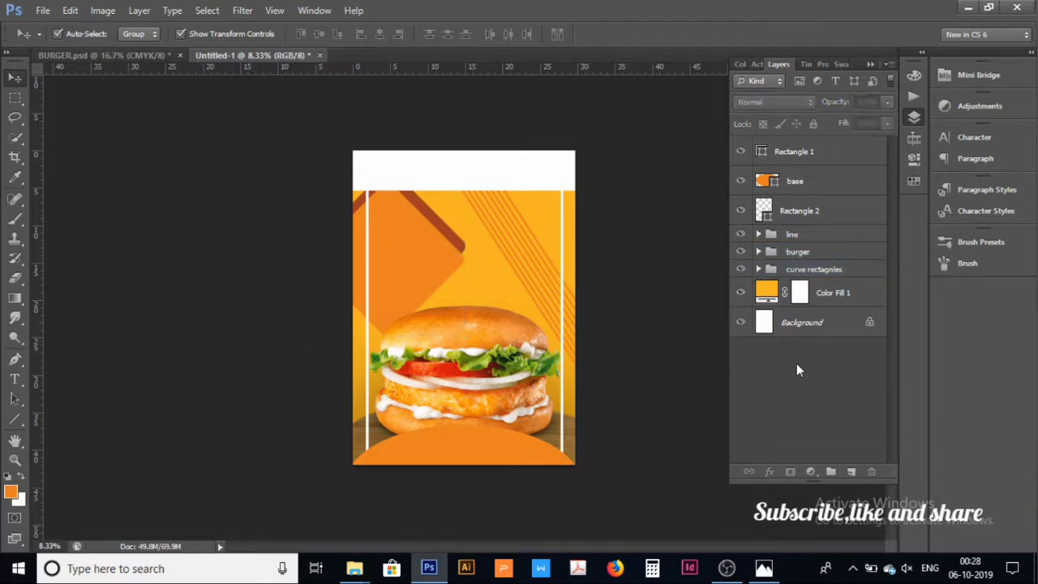
# Step: Rotate the line stripe group about -12° and shift it slightly left and down
pyautogui.click(792, 236)
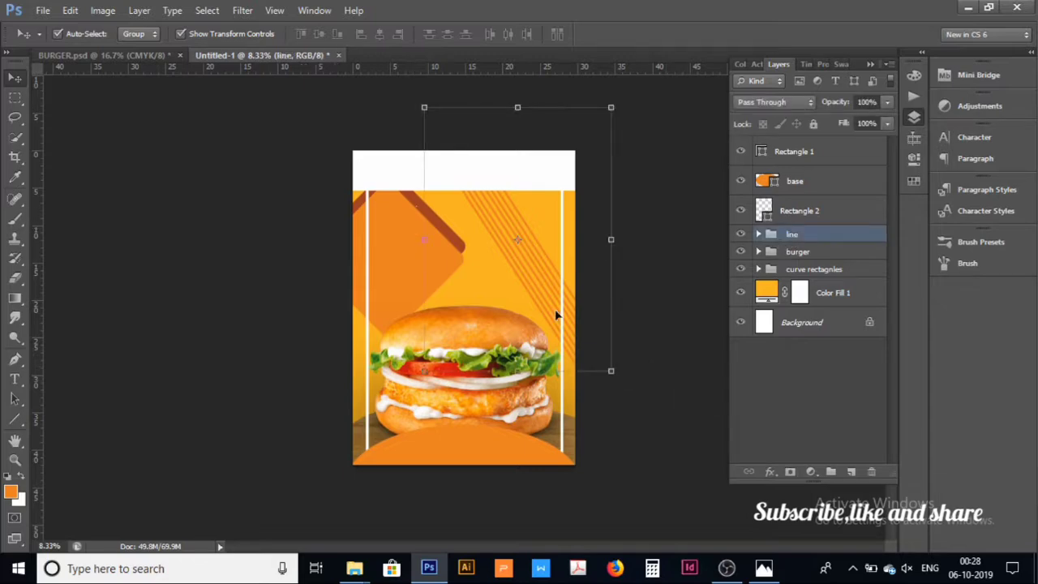
pyautogui.moveTo(624, 380); pyautogui.dragTo(672, 366)
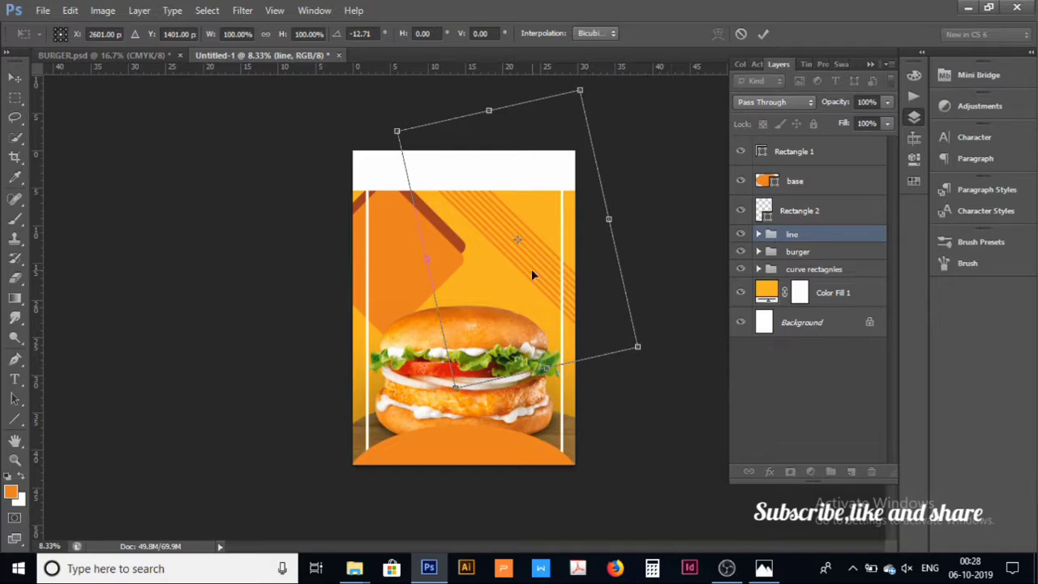
pyautogui.moveTo(537, 269); pyautogui.dragTo(528, 278)
pyautogui.press('Return')
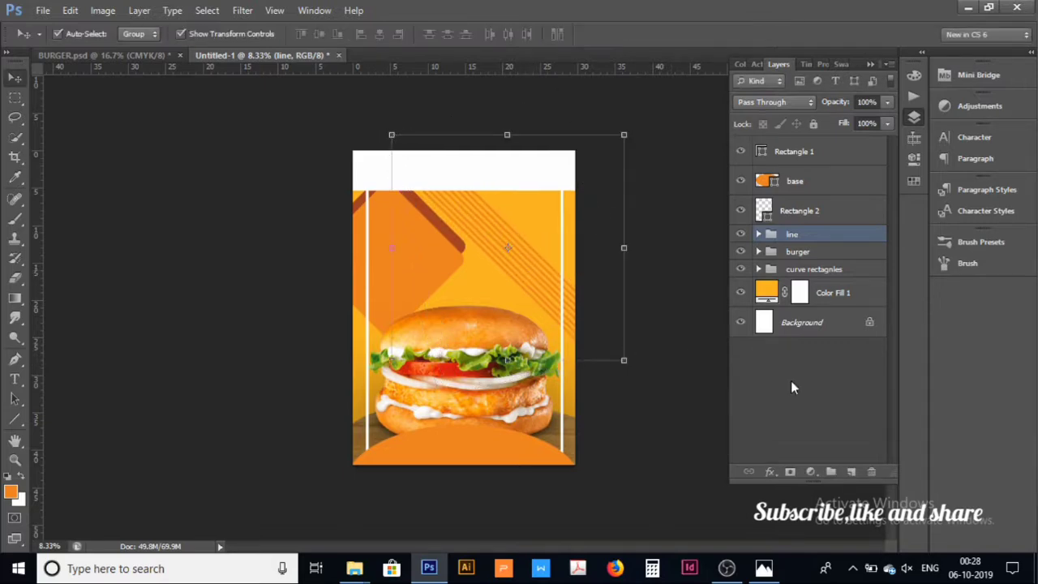
pyautogui.click(798, 390)
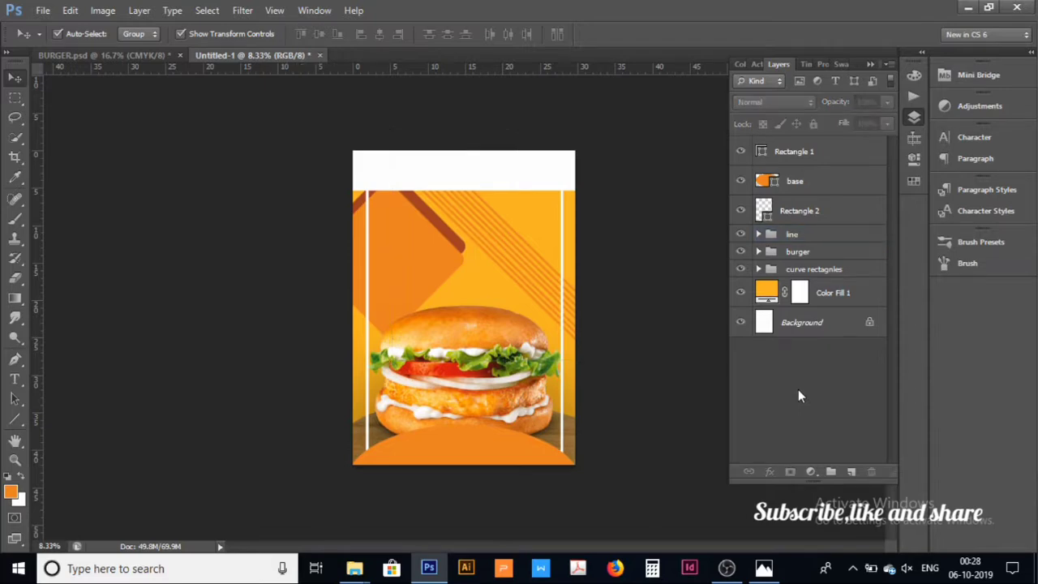
# Step: Compare against the zoomed-out BURGER.psd flyer, then return to Untitled-1
pyautogui.click(144, 60)
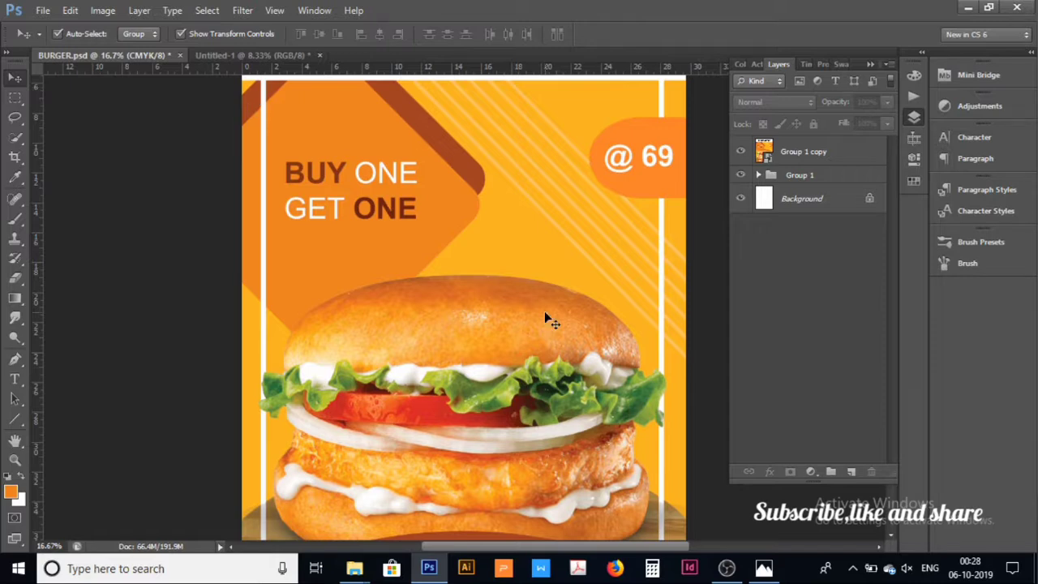
pyautogui.hotkey('ctrl', '-')
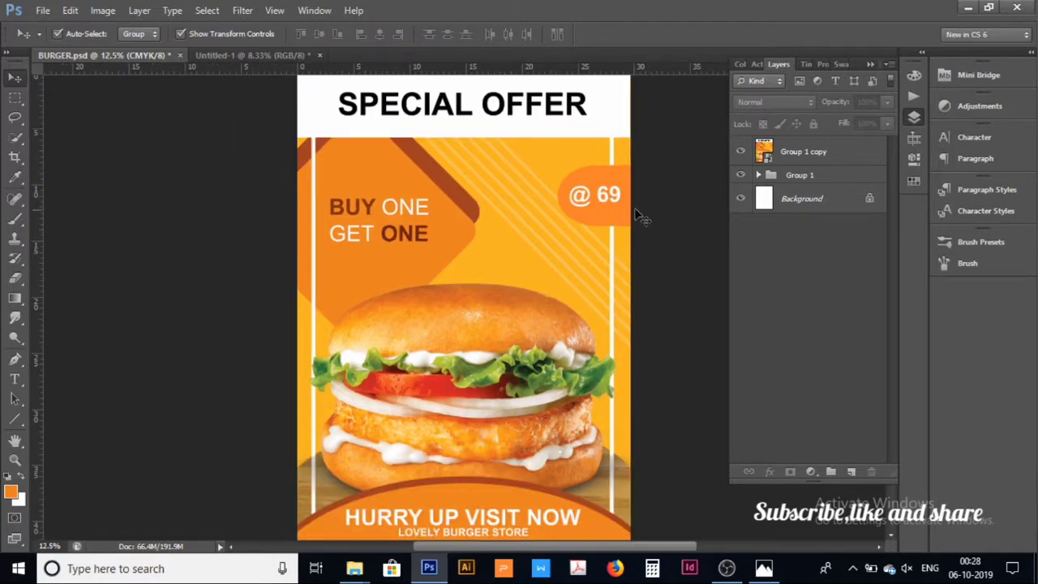
pyautogui.click(289, 58)
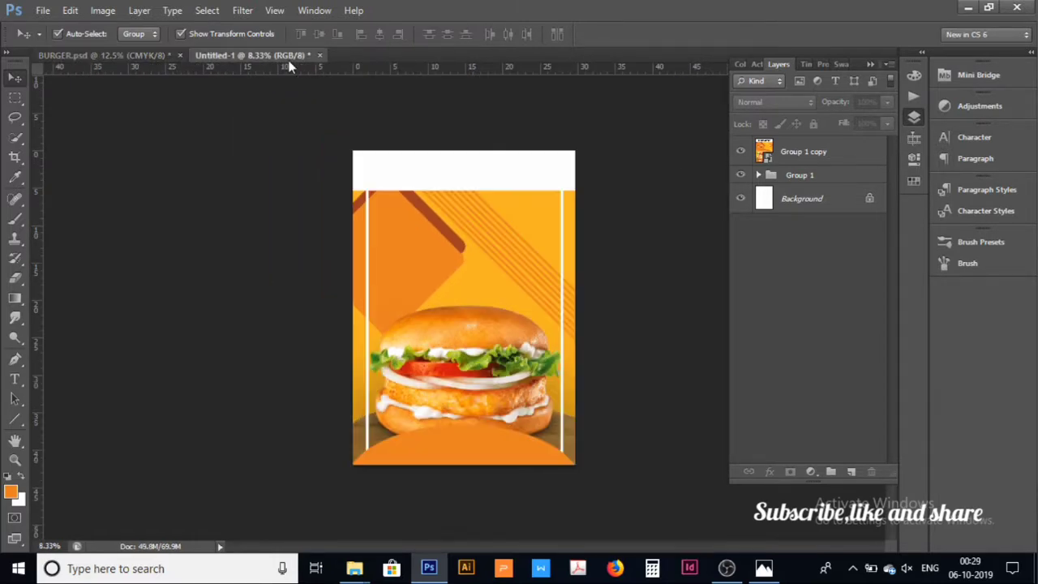
# Step: Draw an orange rounded tab shape at the poster's upper right edge with the Pen tool
pyautogui.click(16, 359)
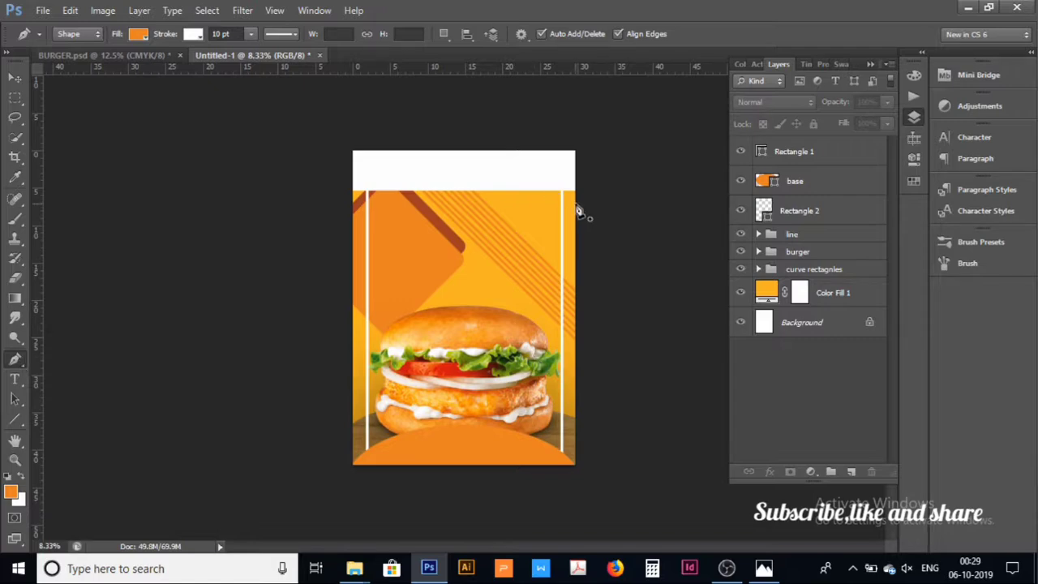
pyautogui.click(851, 472)
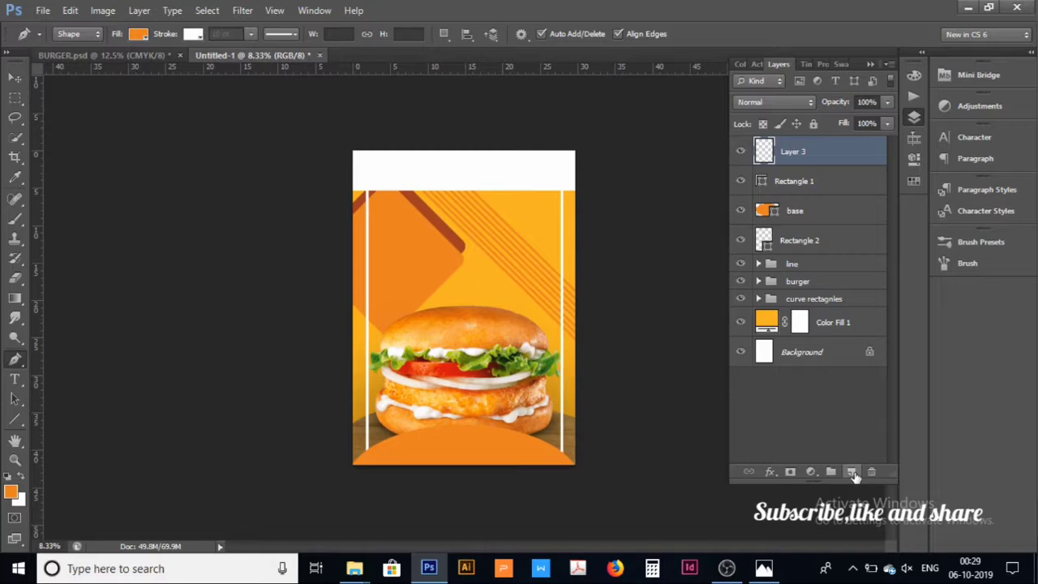
pyautogui.click(576, 208)
pyautogui.click(546, 207)
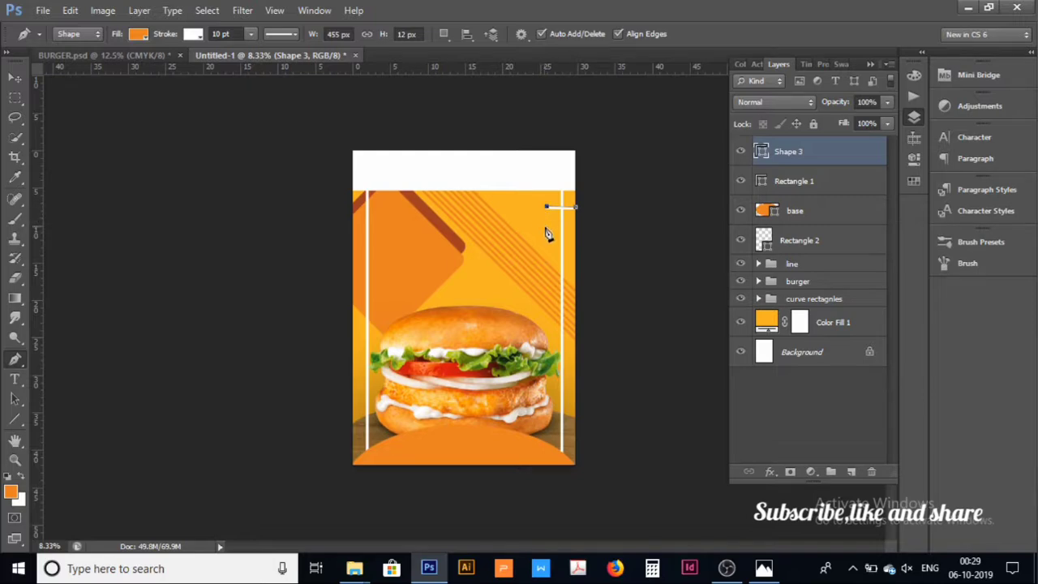
pyautogui.click(535, 226)
pyautogui.click(535, 237)
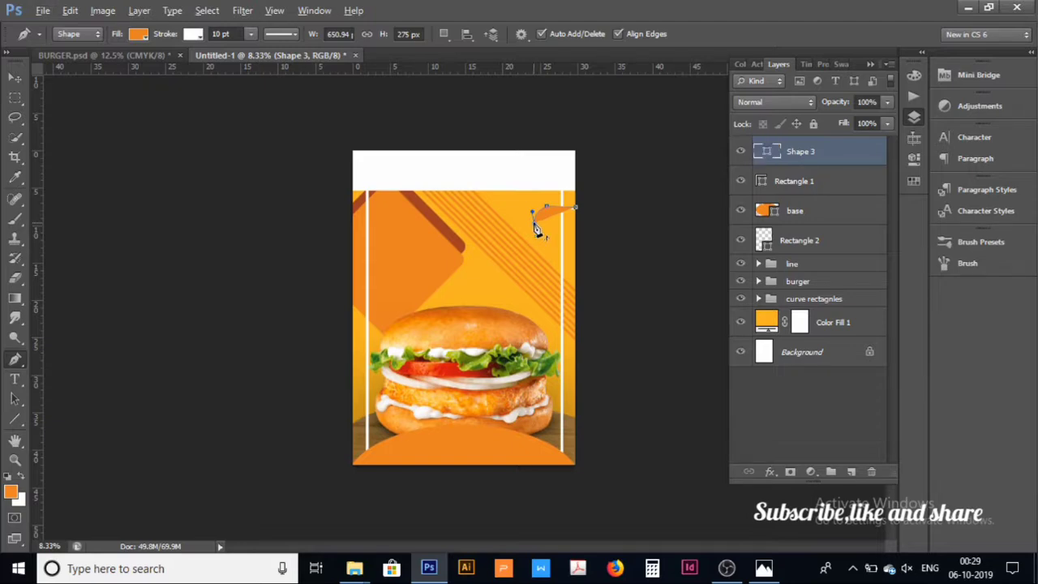
pyautogui.click(548, 235)
pyautogui.click(549, 235)
pyautogui.click(578, 231)
pyautogui.click(577, 212)
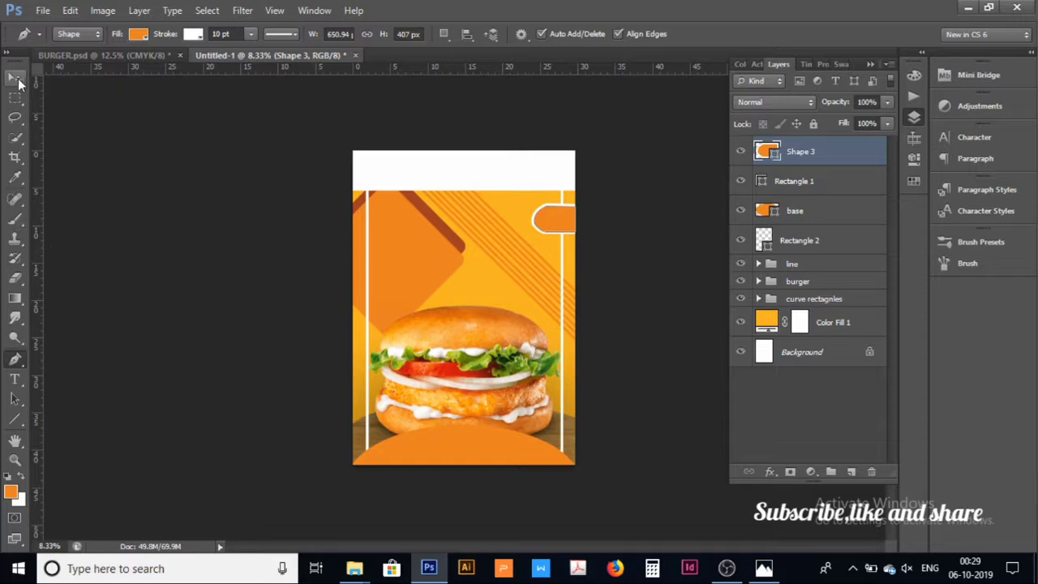
# Step: Set the Shape 3 tab's stroke to none
pyautogui.click(16, 78)
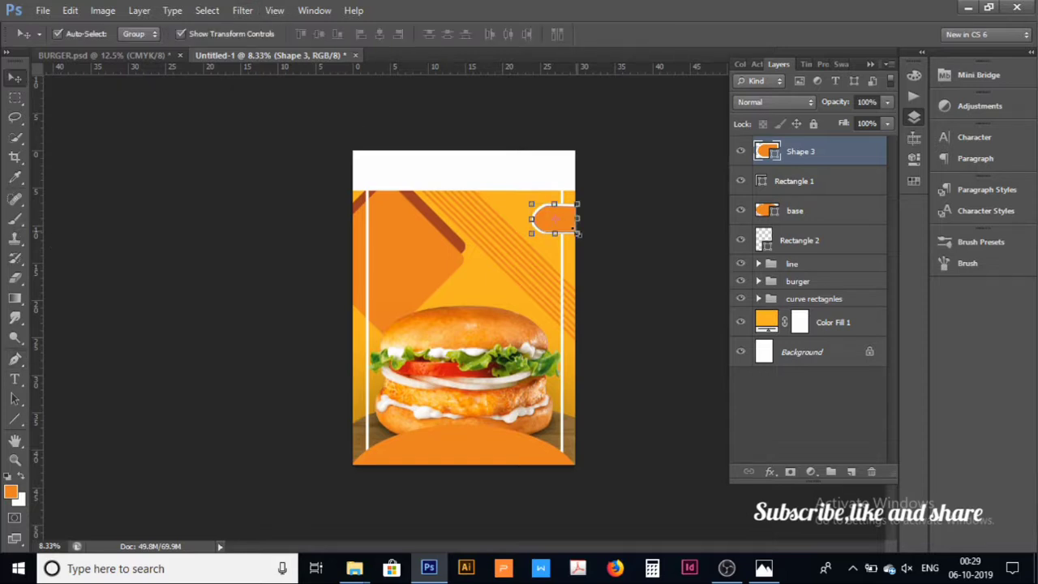
pyautogui.click(14, 359)
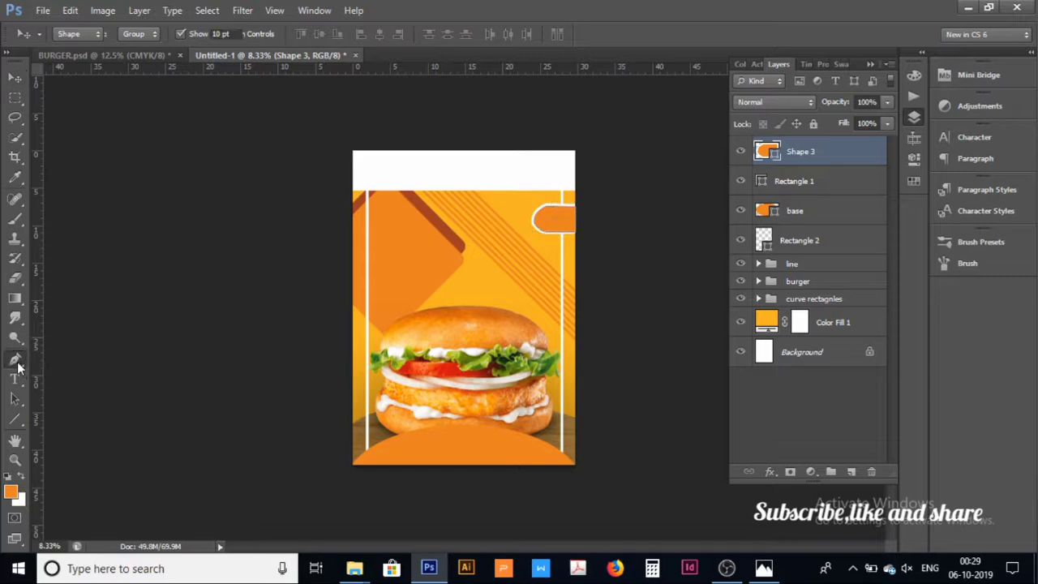
pyautogui.click(192, 36)
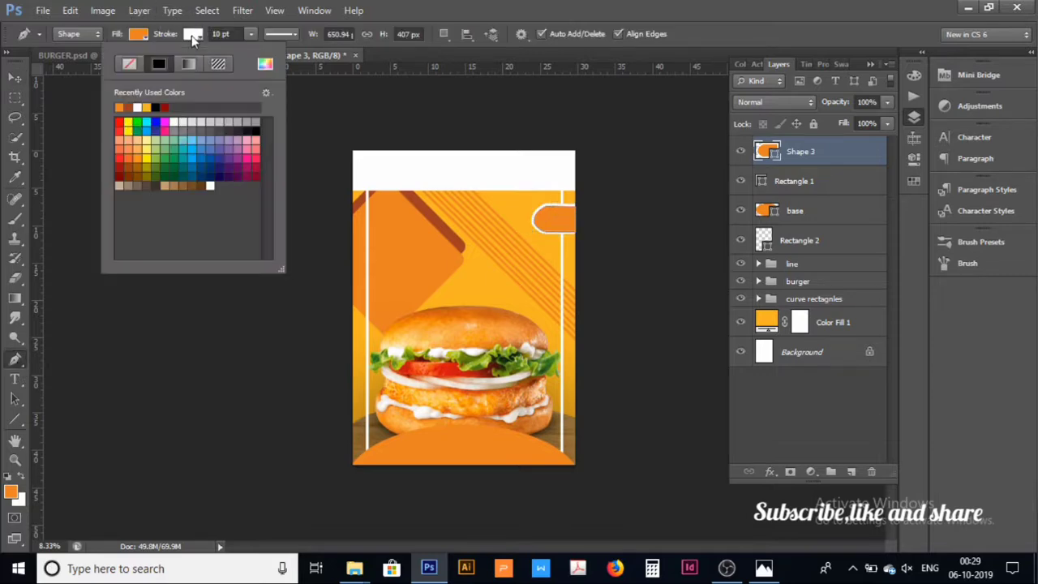
pyautogui.click(125, 66)
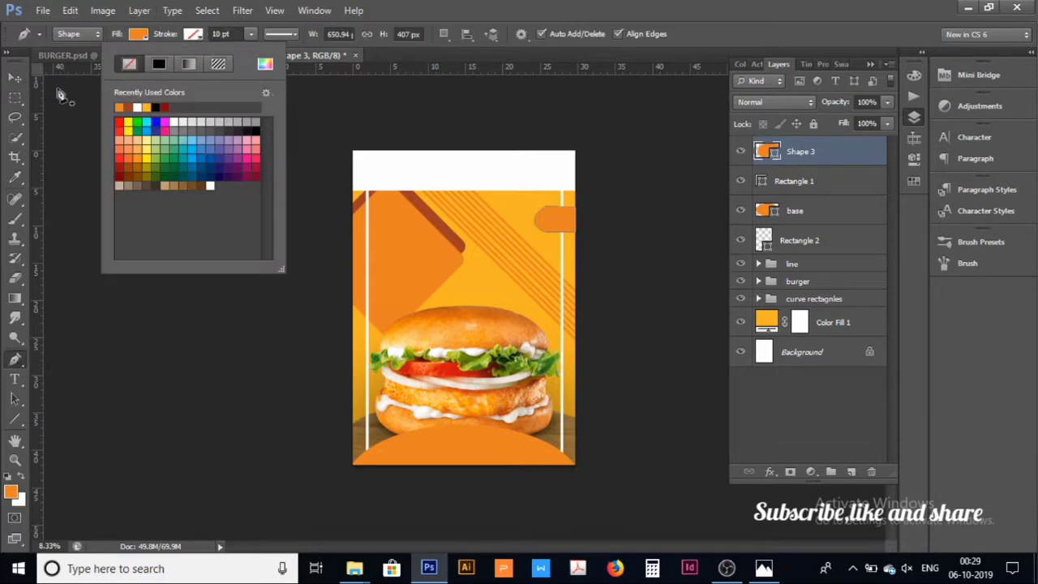
pyautogui.click(16, 78)
pyautogui.click(754, 399)
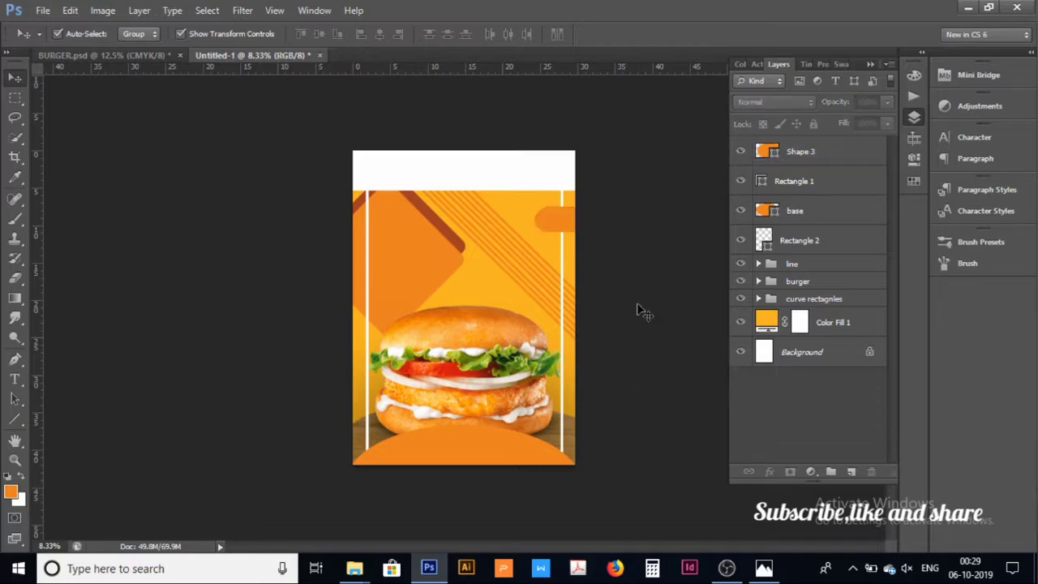
# Step: Zoom Untitled-1 to 12.5%, then select the @ 69 badge's Vector Smart Object in BURGER.psd
pyautogui.click(559, 231)
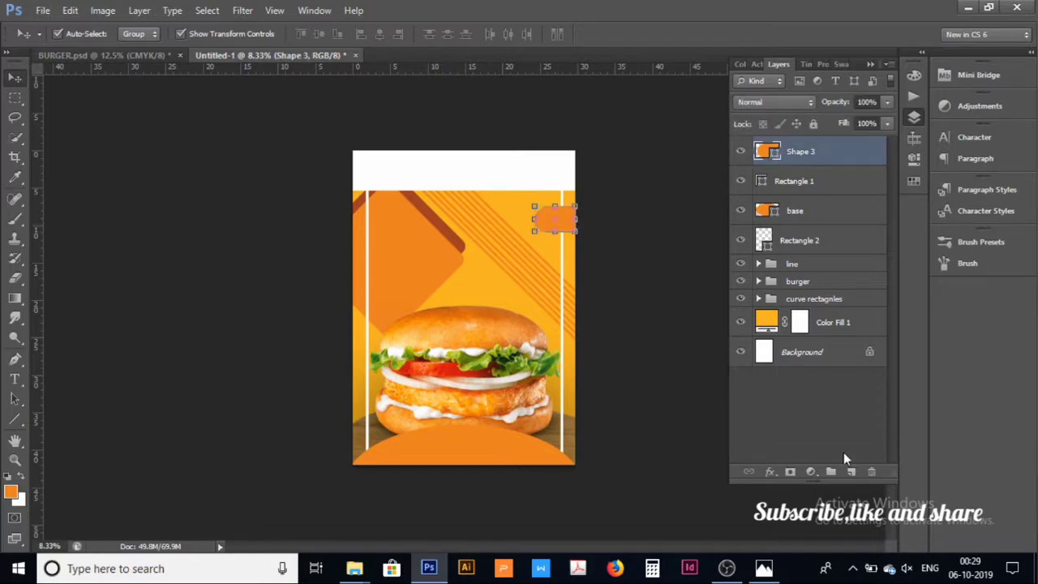
pyautogui.click(835, 429)
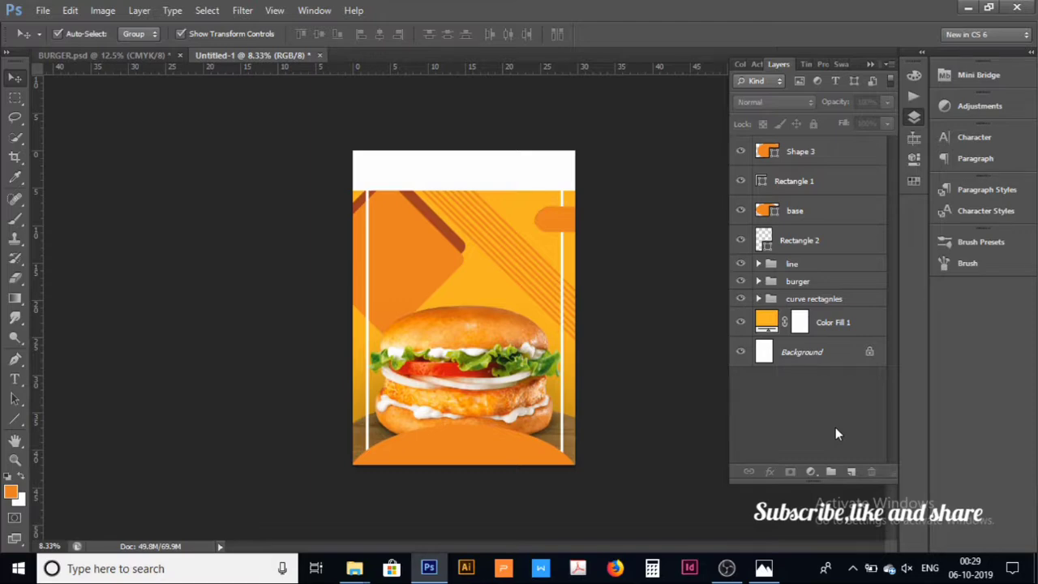
pyautogui.hotkey('ctrl', '+')
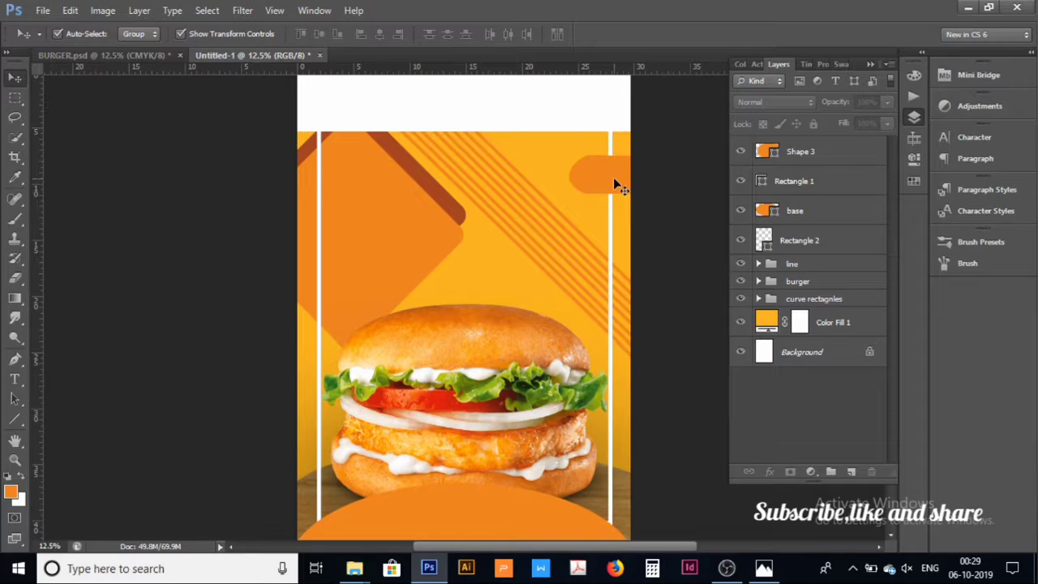
pyautogui.click(614, 182)
pyautogui.click(142, 51)
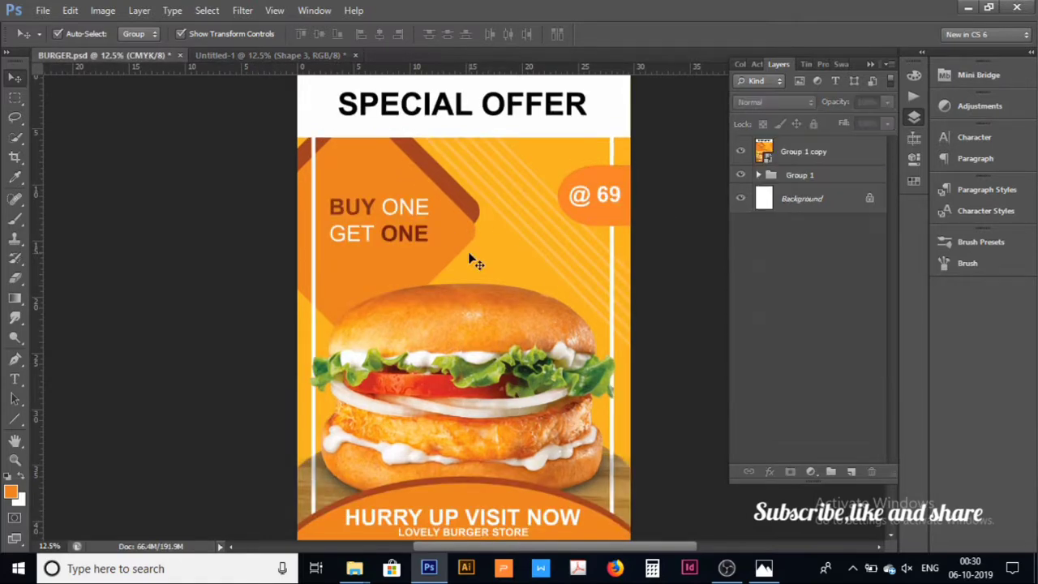
pyautogui.click(622, 215)
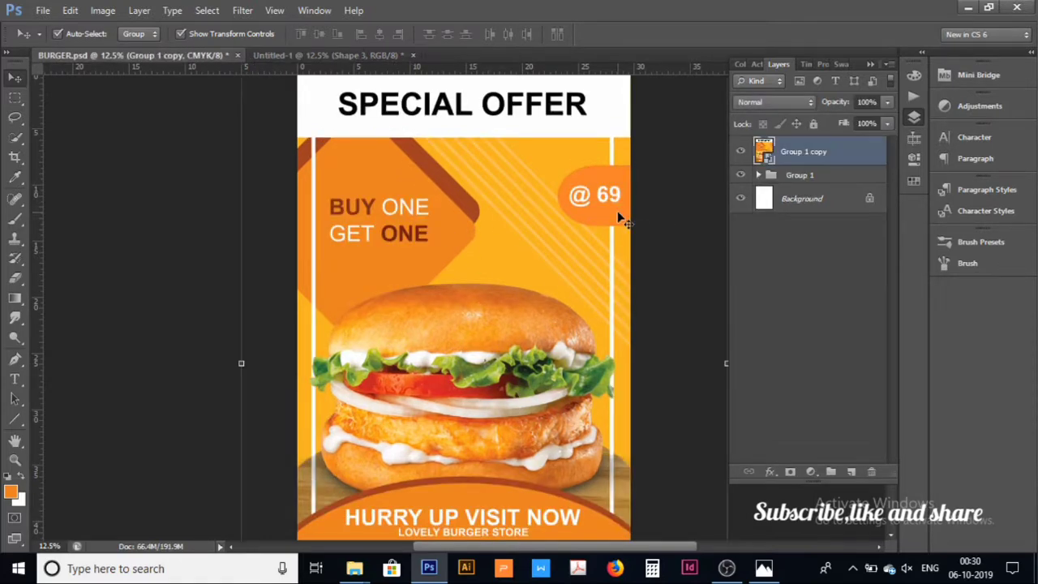
pyautogui.click(759, 175)
pyautogui.click(802, 268)
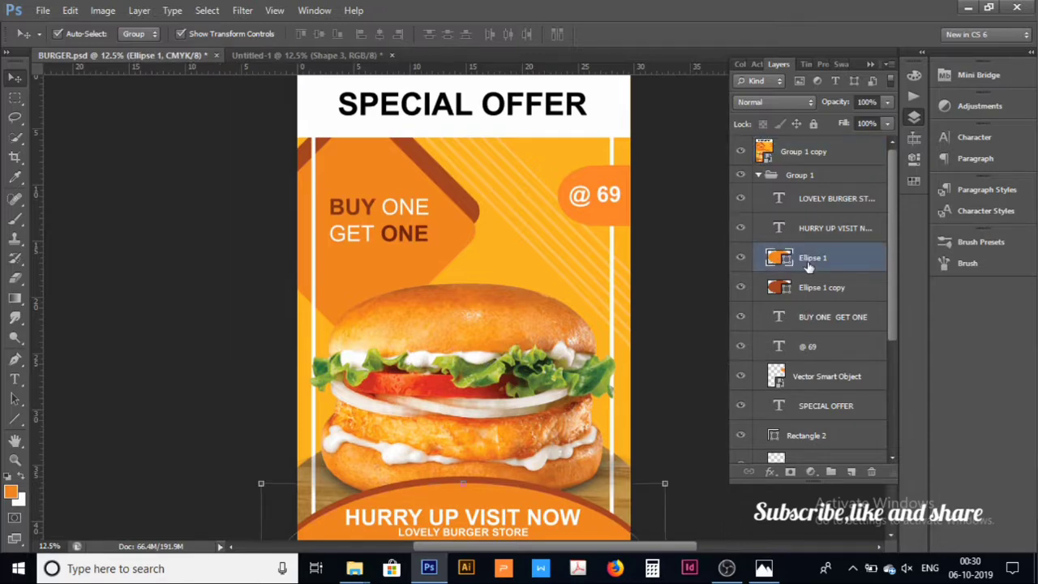
pyautogui.click(801, 376)
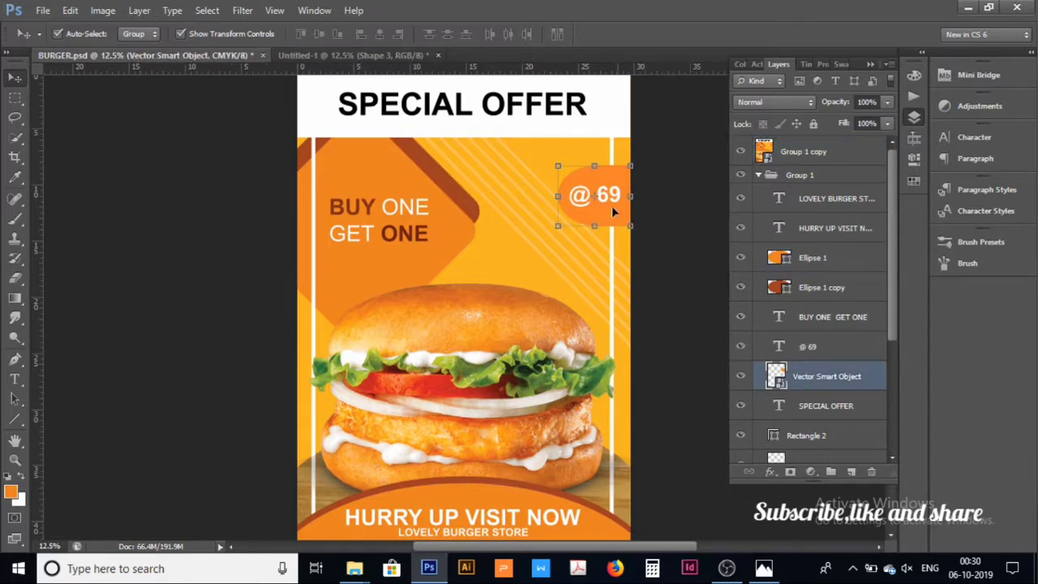
# Step: Move the orange Vector Smart Object to the poster's top-left corner
pyautogui.moveTo(612, 224); pyautogui.dragTo(525, 251)
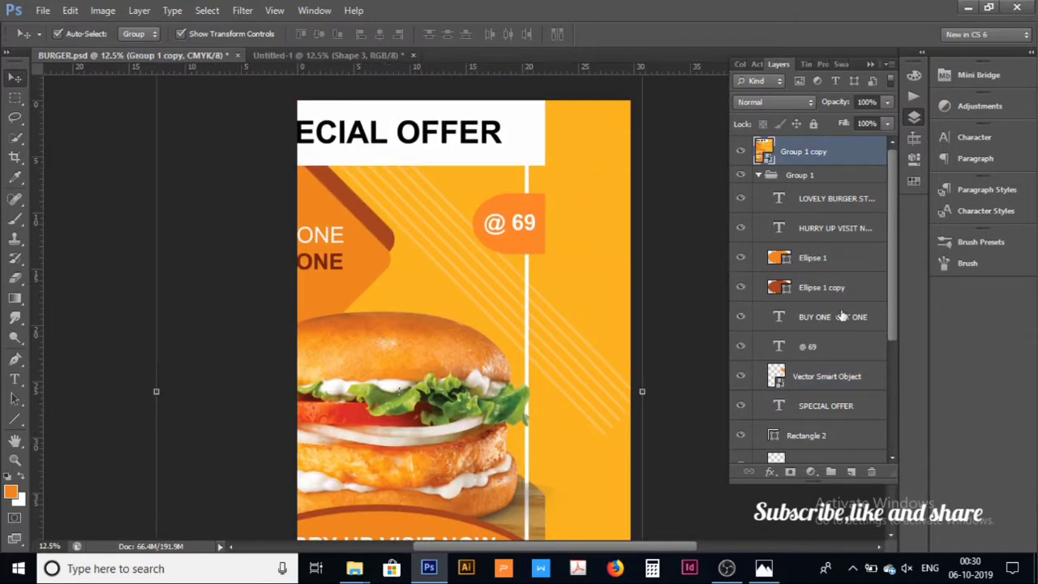
pyautogui.hotkey('ctrl', 'z')
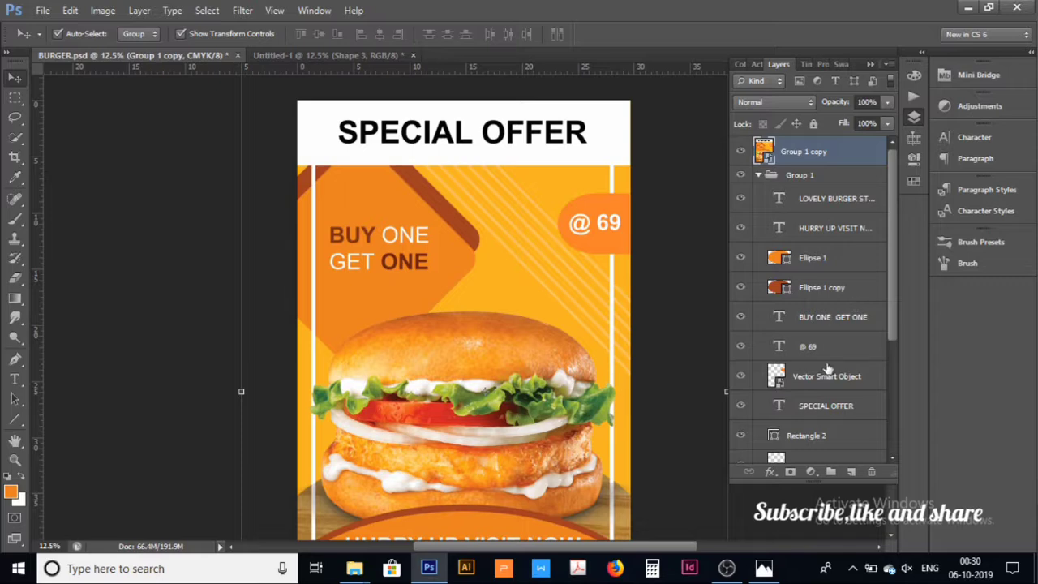
pyautogui.click(816, 384)
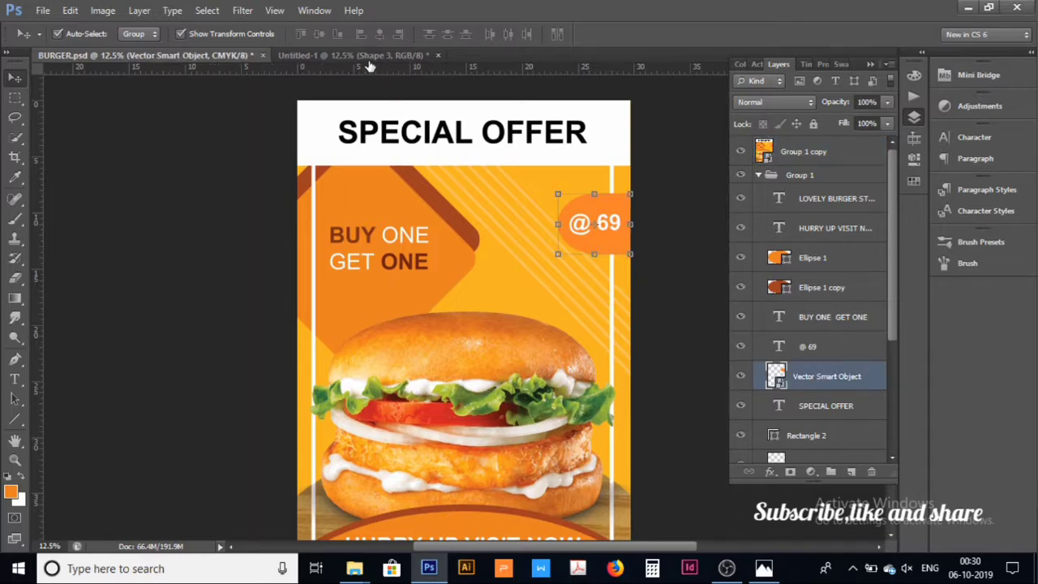
pyautogui.hotkey('ctrl', 't')
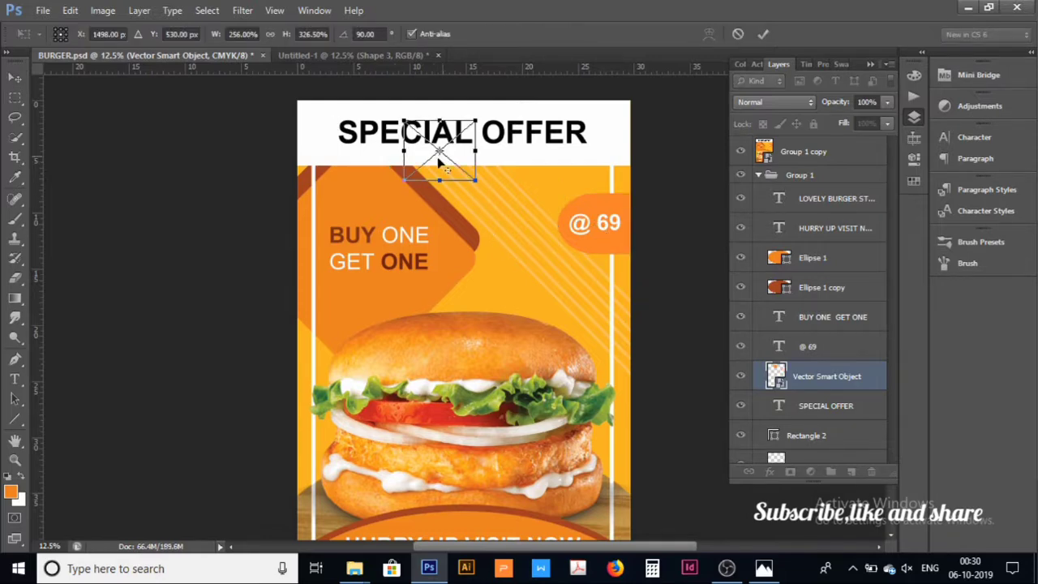
pyautogui.moveTo(440, 162)
pyautogui.mouseDown()
pyautogui.moveTo(387, 59)
pyautogui.moveTo(400, 216)
pyautogui.mouseUp()
pyautogui.moveTo(401, 266); pyautogui.dragTo(300, 266)
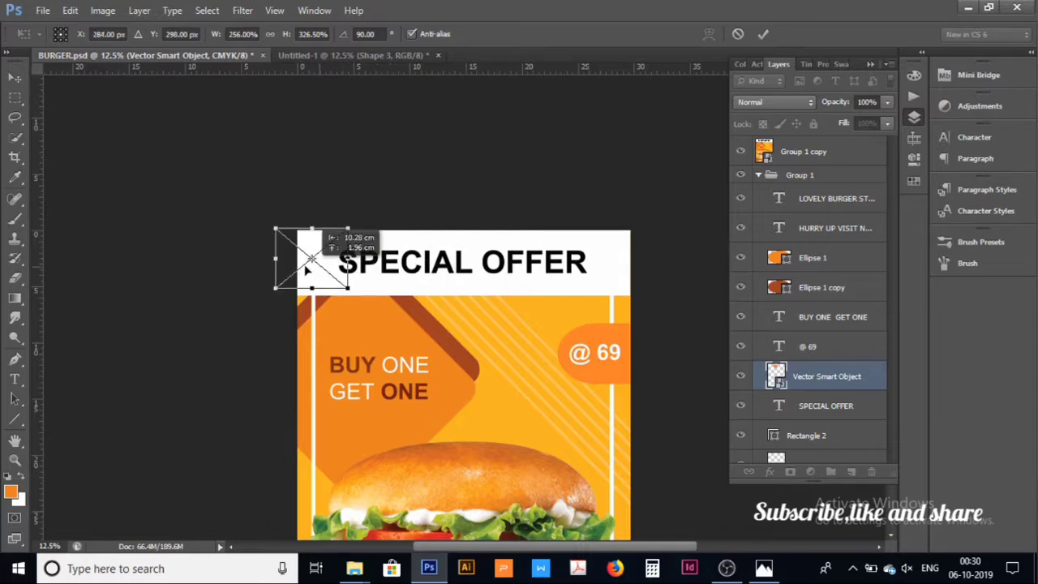
pyautogui.press('Return')
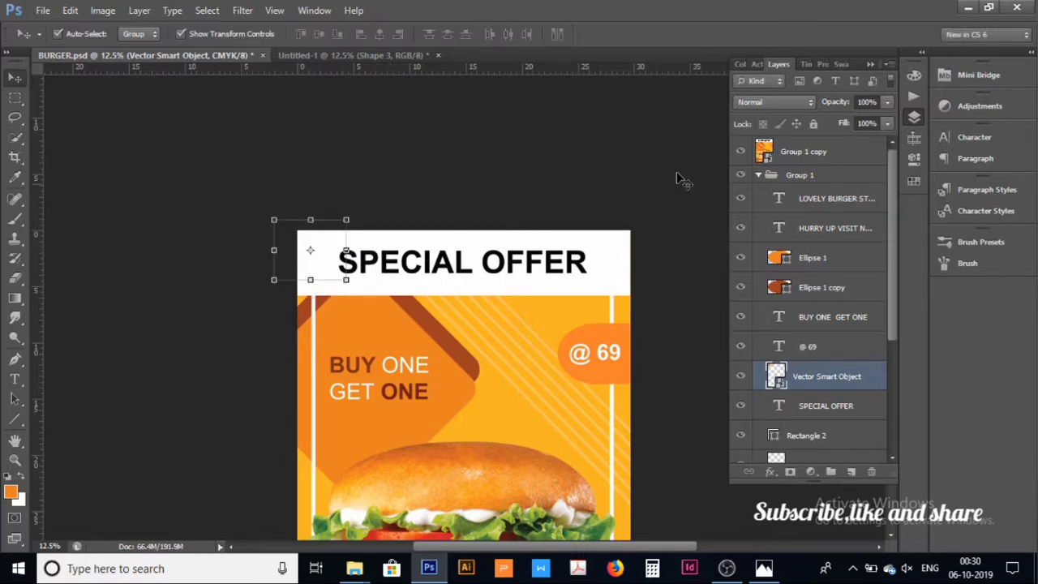
# Step: Hide the Group 1 copy, text, ellipse, header rectangle and burger photo layers
pyautogui.click(740, 152)
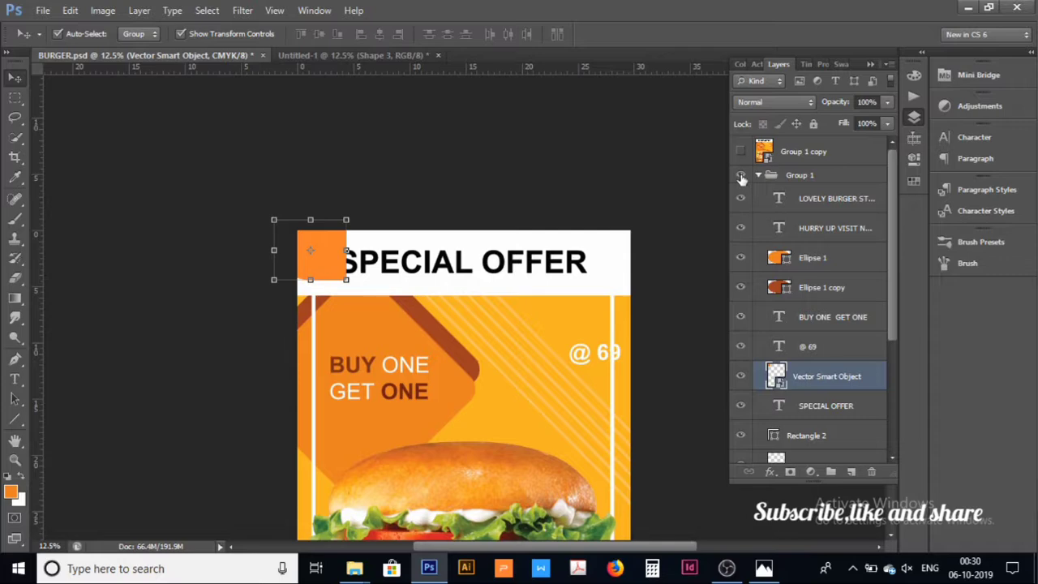
pyautogui.click(741, 198)
pyautogui.click(741, 228)
pyautogui.click(740, 257)
pyautogui.click(741, 287)
pyautogui.click(741, 316)
pyautogui.click(740, 346)
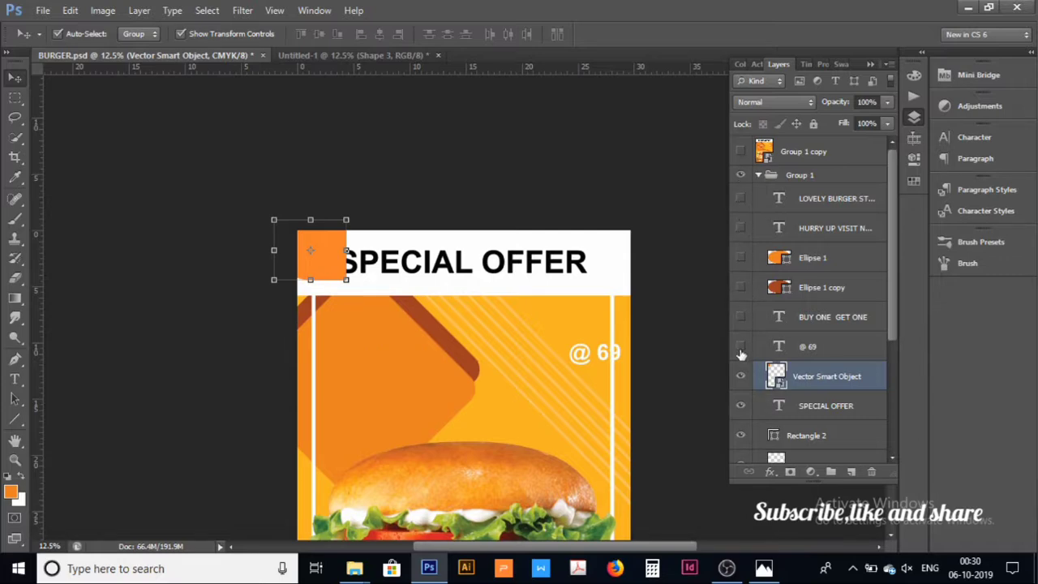
pyautogui.click(740, 407)
pyautogui.click(740, 435)
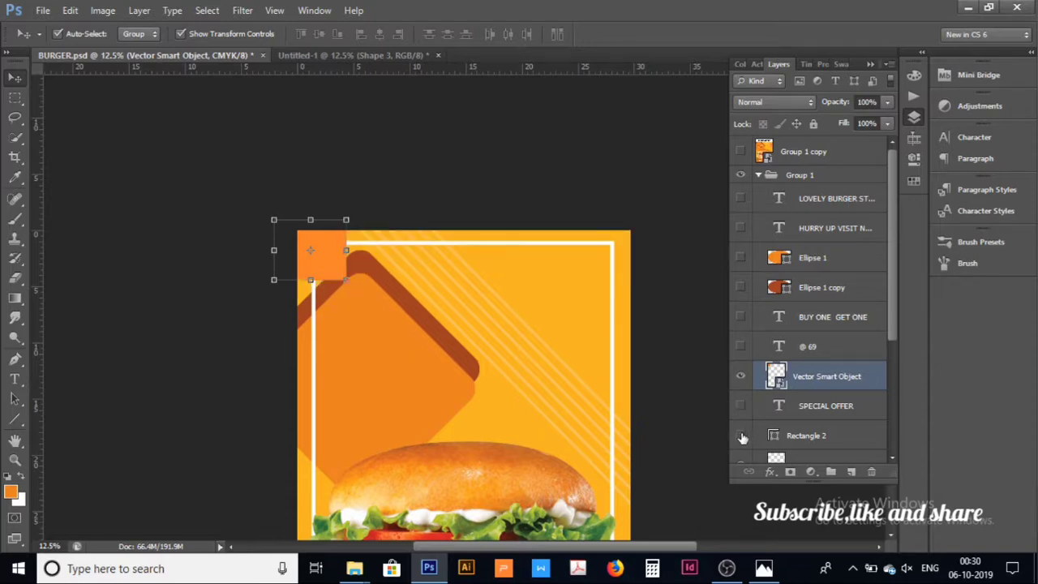
pyautogui.click(740, 459)
# Step: Hide the remaining layers down to Background and drag the orange square out of the poster
pyautogui.scroll(-2, 743, 406)
pyautogui.scroll(-2, 743, 365)
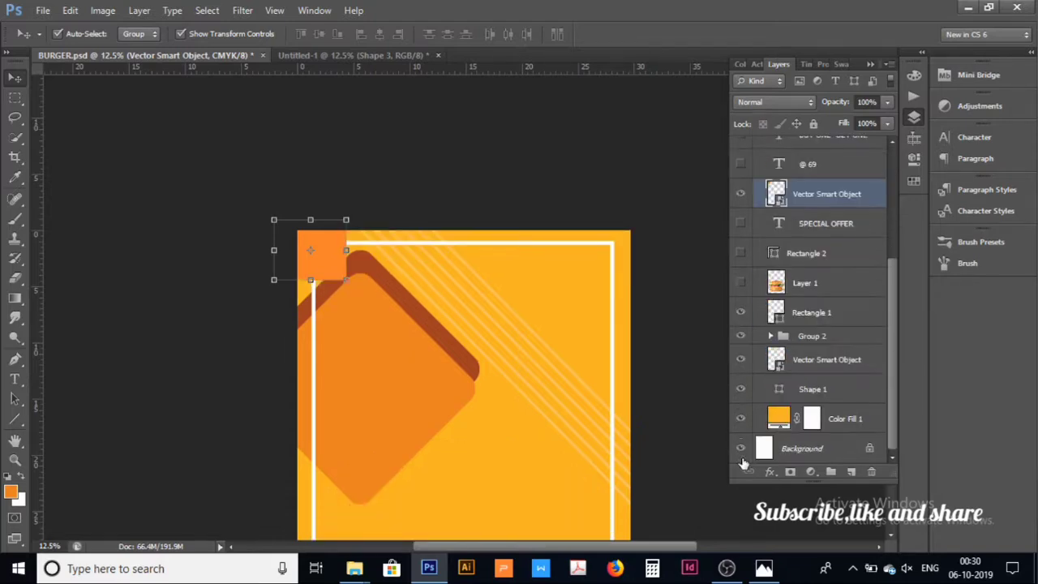
pyautogui.click(741, 312)
pyautogui.click(740, 336)
pyautogui.click(740, 359)
pyautogui.click(740, 388)
pyautogui.click(740, 418)
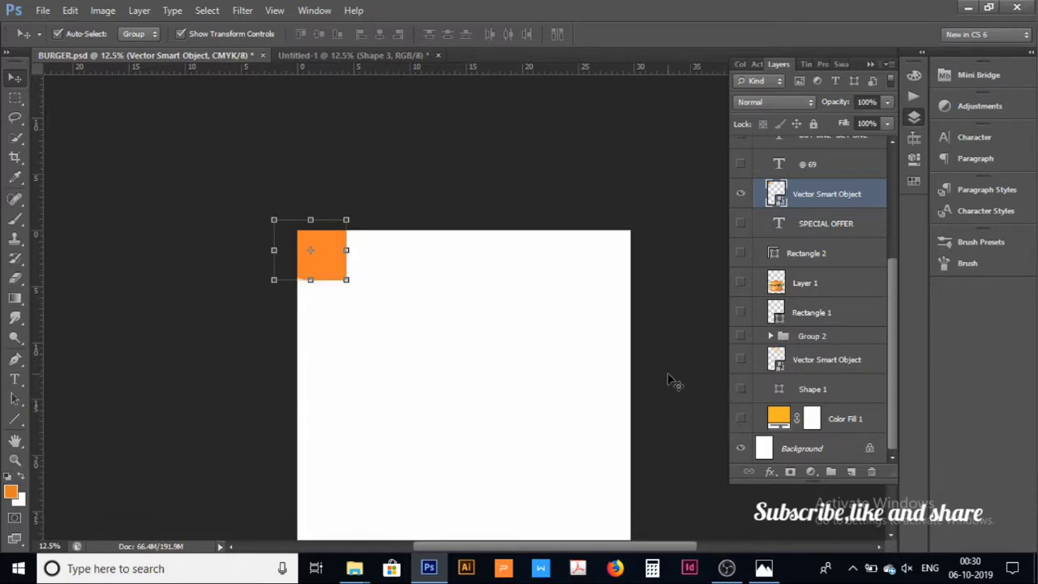
pyautogui.click(740, 448)
pyautogui.moveTo(332, 264)
pyautogui.mouseDown()
pyautogui.moveTo(358, 75)
pyautogui.moveTo(461, 277)
pyautogui.mouseUp()
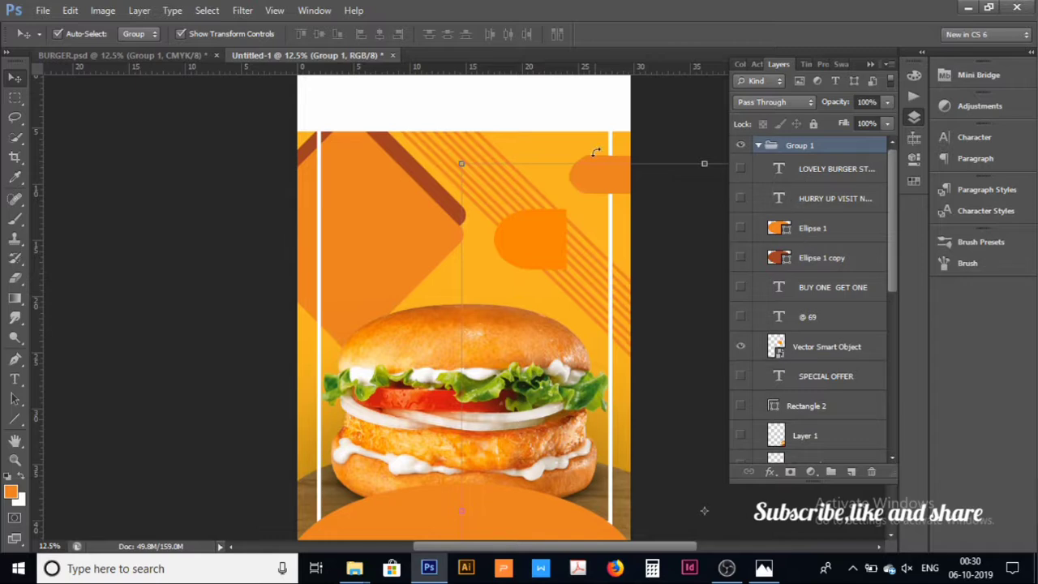
# Step: Place the orange D-shape onto the upper-right pill and check it by toggling Group 1
pyautogui.moveTo(549, 232)
pyautogui.mouseDown()
pyautogui.moveTo(607, 164)
pyautogui.moveTo(613, 178)
pyautogui.mouseUp()
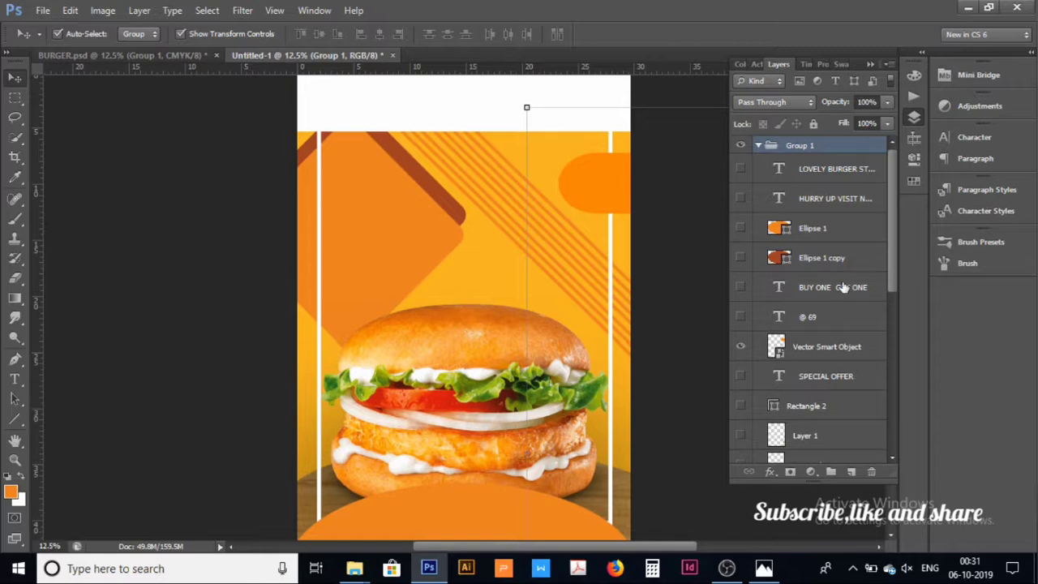
pyautogui.click(740, 146)
pyautogui.click(740, 145)
pyautogui.moveTo(890, 228); pyautogui.dragTo(913, 393)
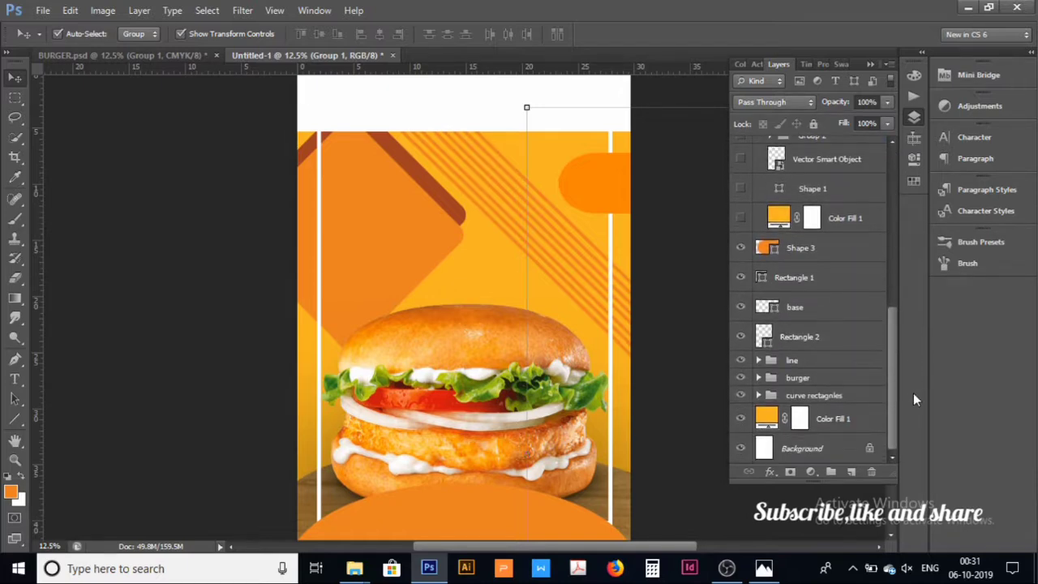
# Step: Remove the Shape 3 layer and zoom out to the whole poster
pyautogui.click(800, 258)
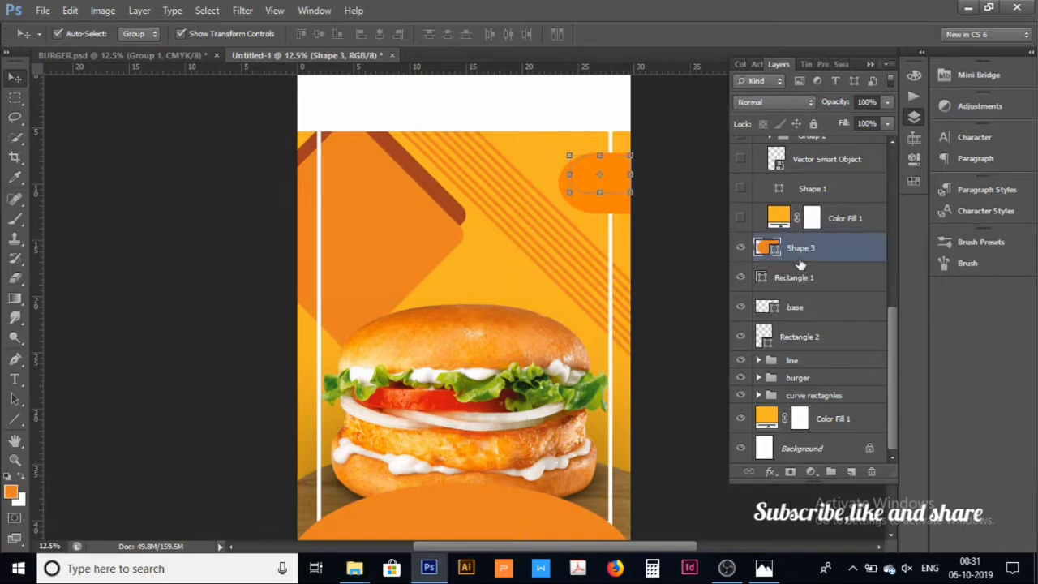
pyautogui.hotkey('ctrl', 'e')
pyautogui.click(704, 288)
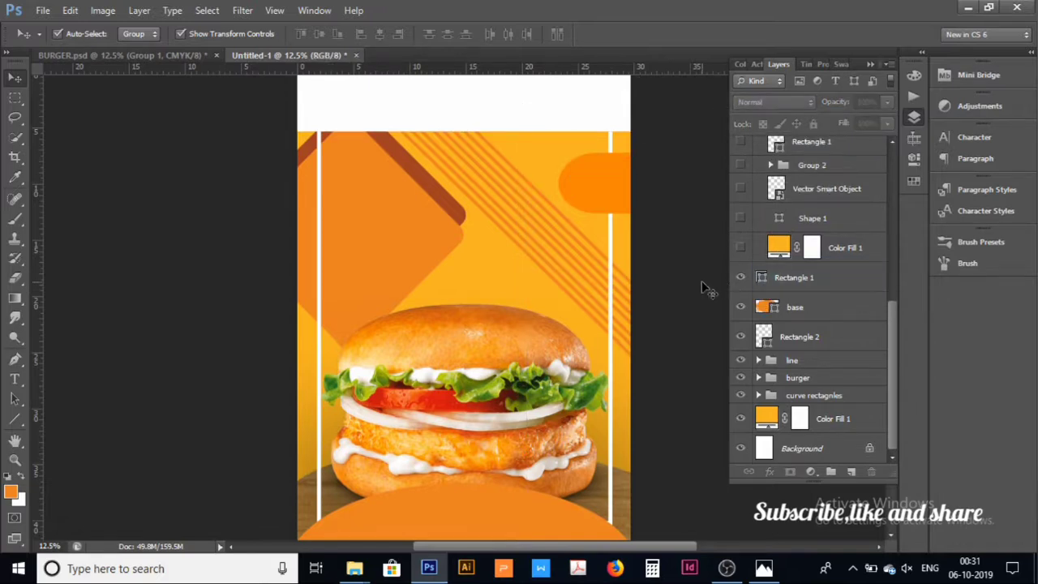
pyautogui.hotkey('ctrl', '-')
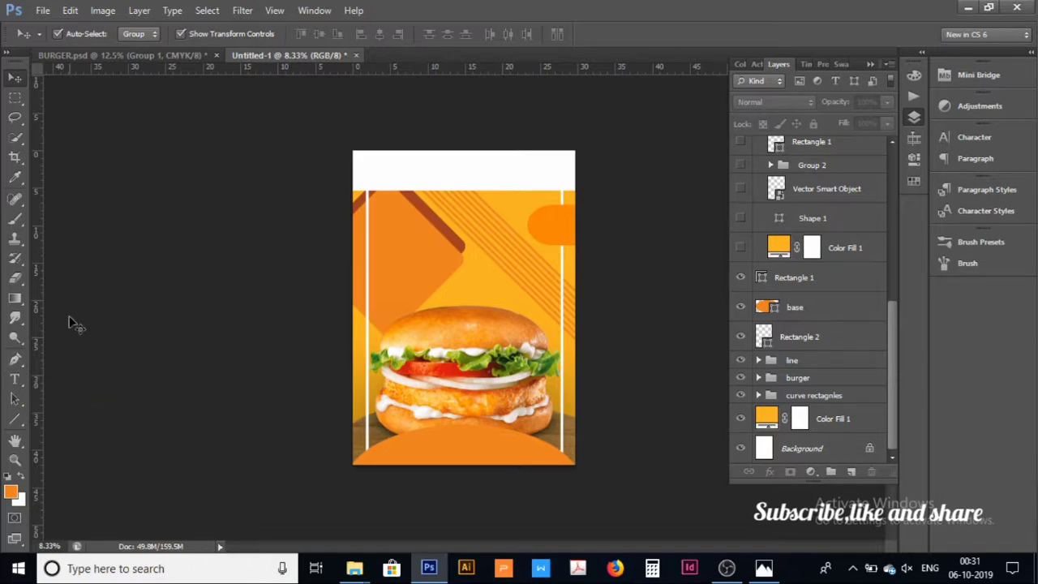
# Step: Type 'SPECIAL OFFER' in the white header as black 75 pt Arial Bold text
pyautogui.press('t')
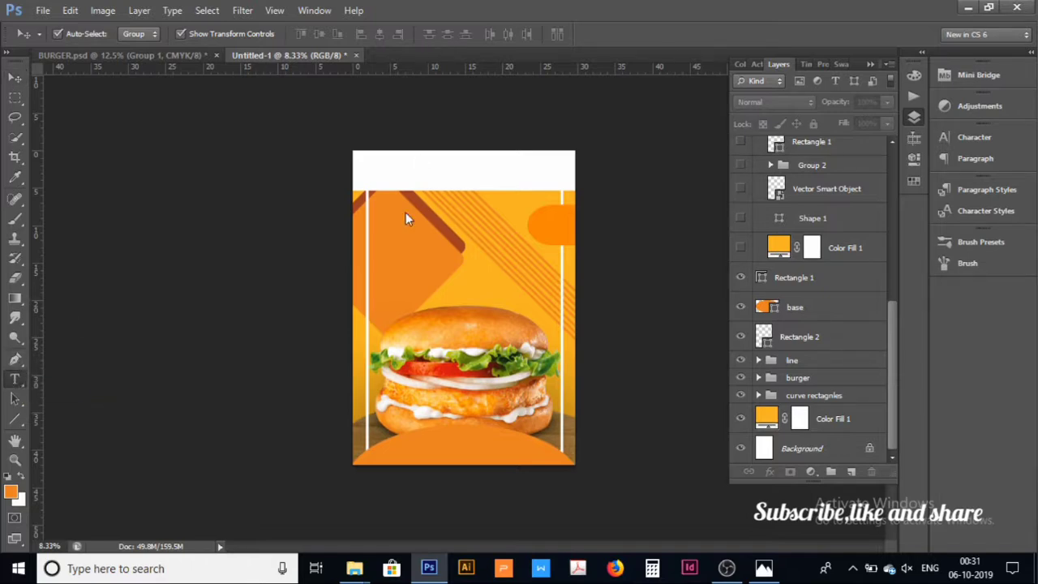
pyautogui.click(399, 160)
pyautogui.write('SPECIAL OFF')
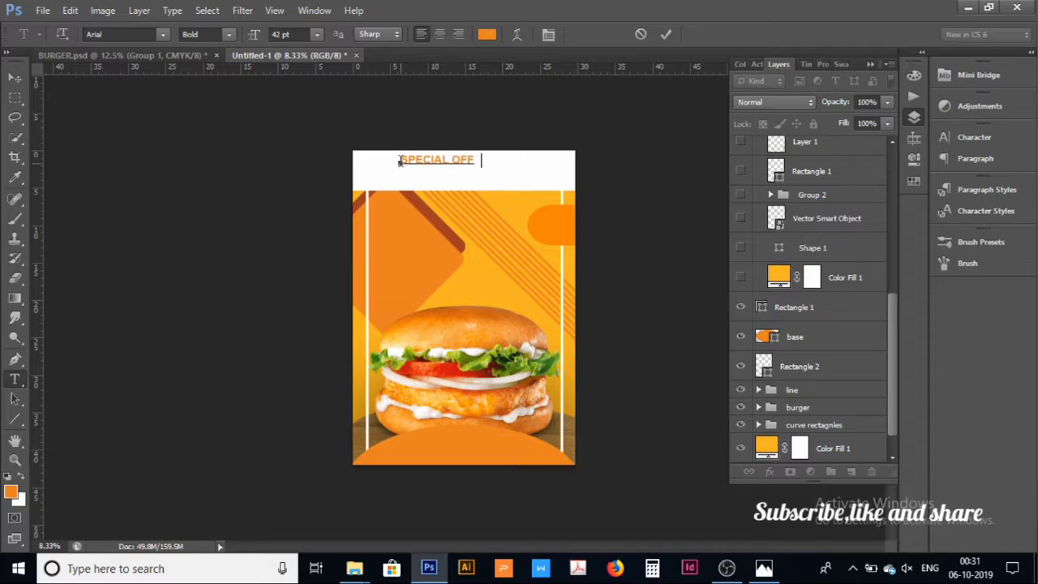
pyautogui.write('ER')
pyautogui.moveTo(490, 159); pyautogui.dragTo(396, 159)
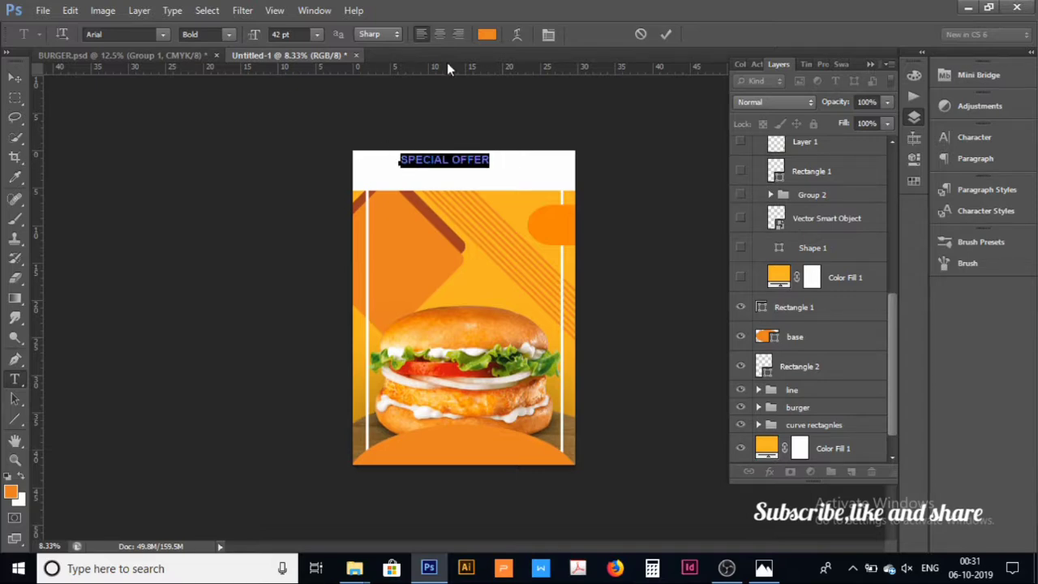
pyautogui.click(485, 36)
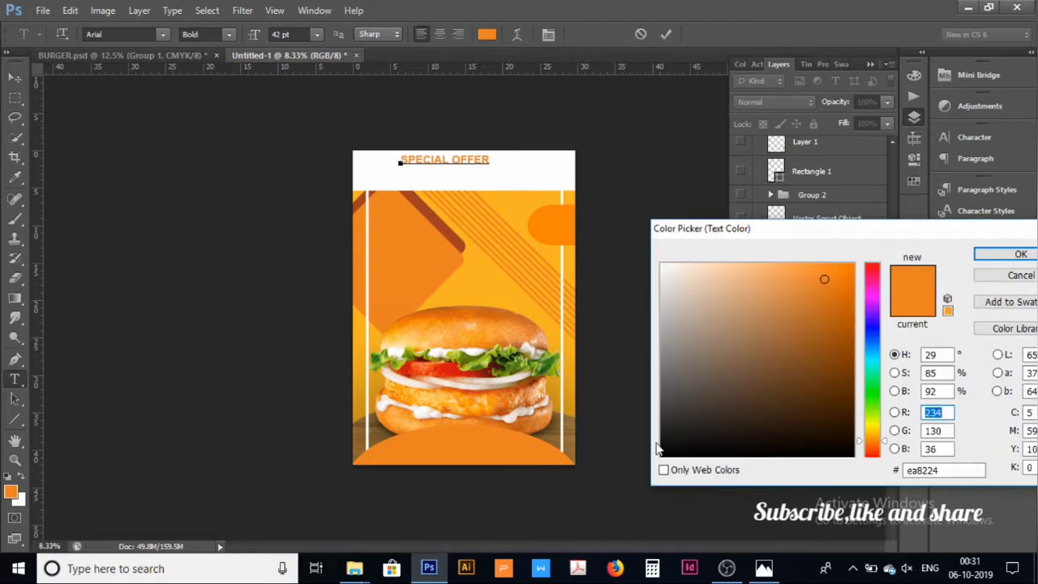
pyautogui.click(661, 456)
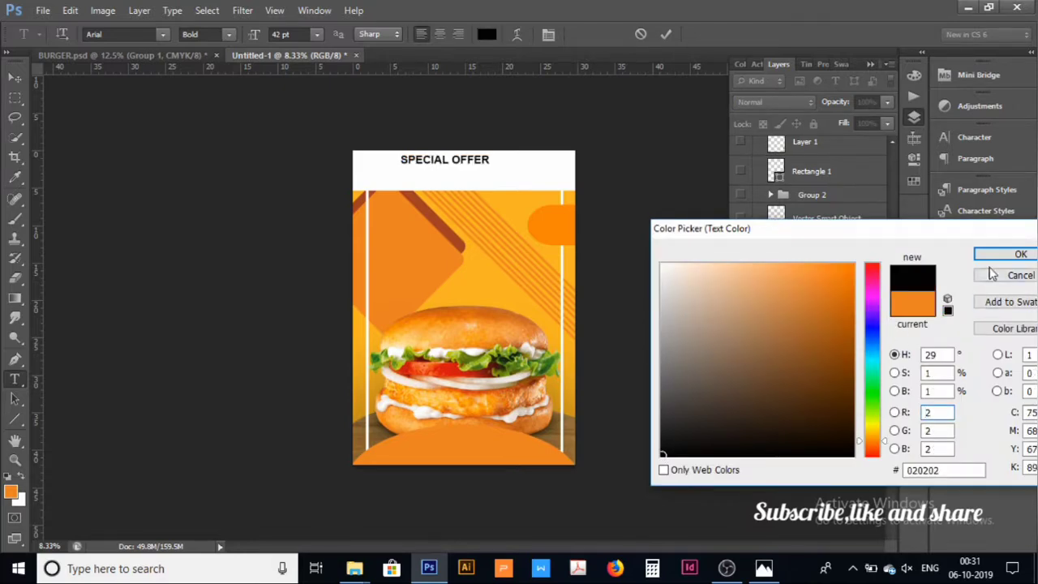
pyautogui.click(997, 264)
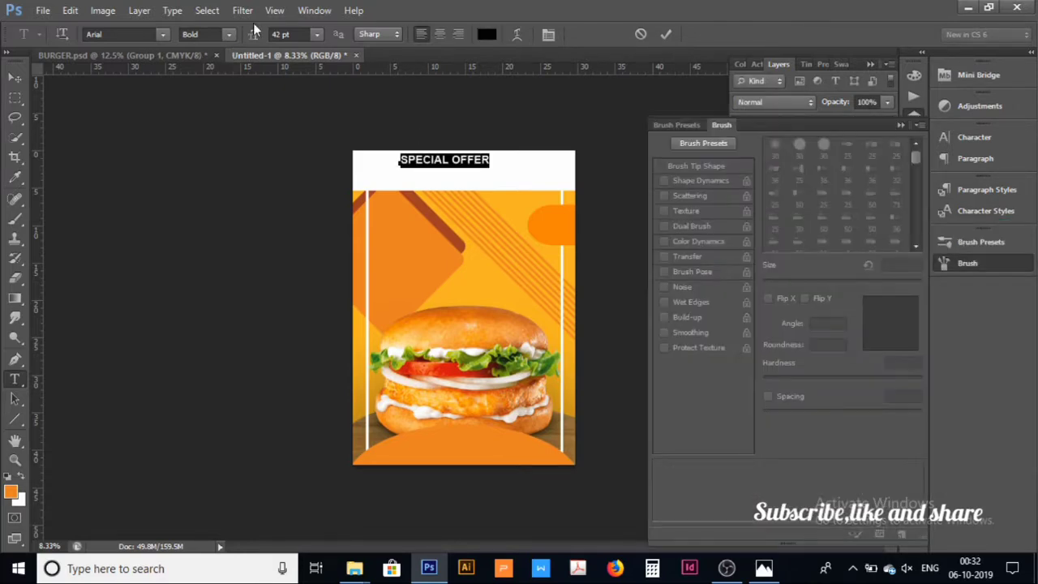
pyautogui.moveTo(254, 38); pyautogui.dragTo(280, 36)
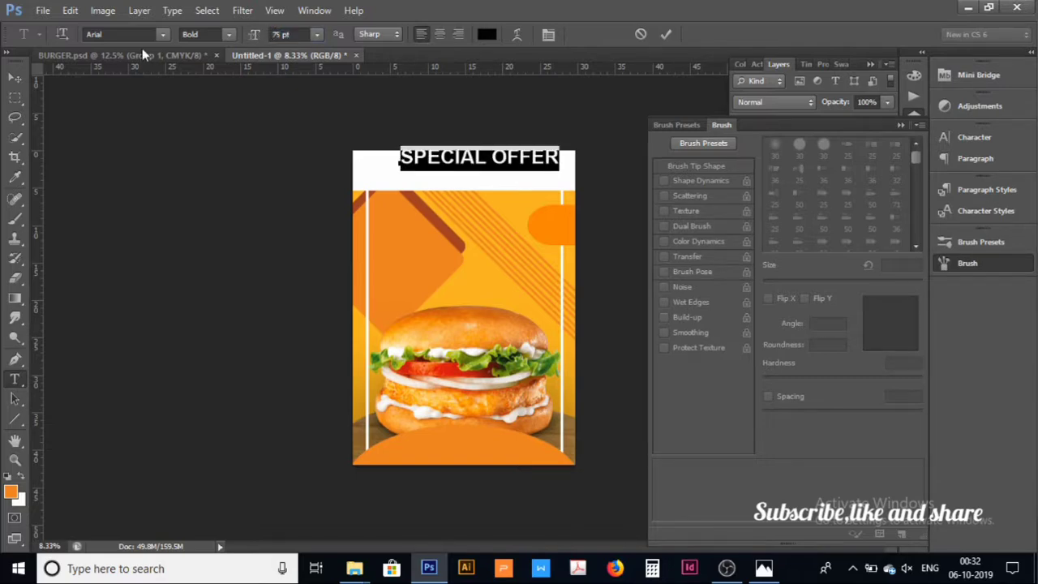
pyautogui.click(15, 77)
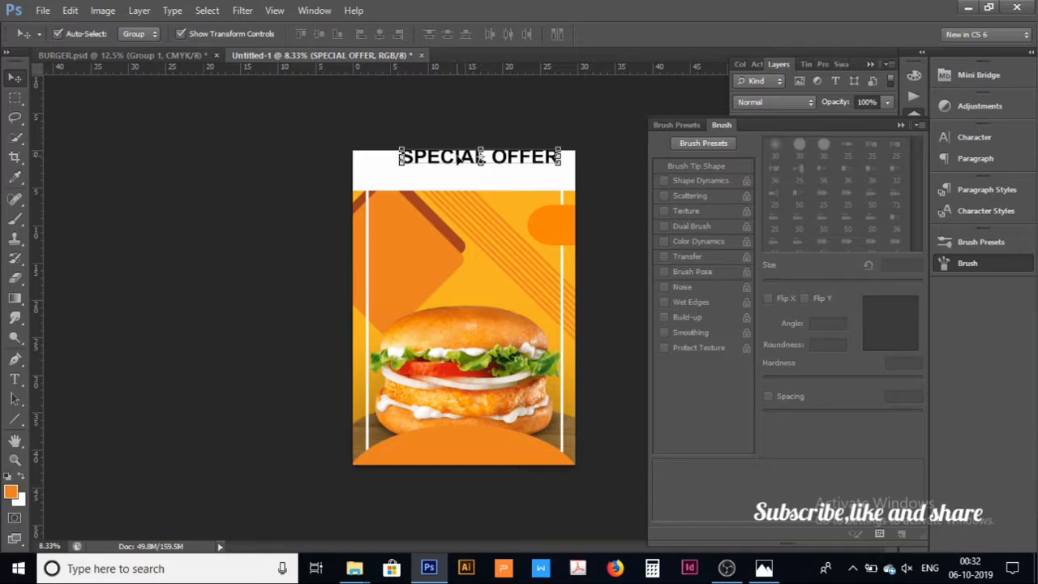
# Step: Move the SPECIAL OFFER layer above Group 1 and collapse Group 1
pyautogui.moveTo(458, 160); pyautogui.dragTo(446, 170)
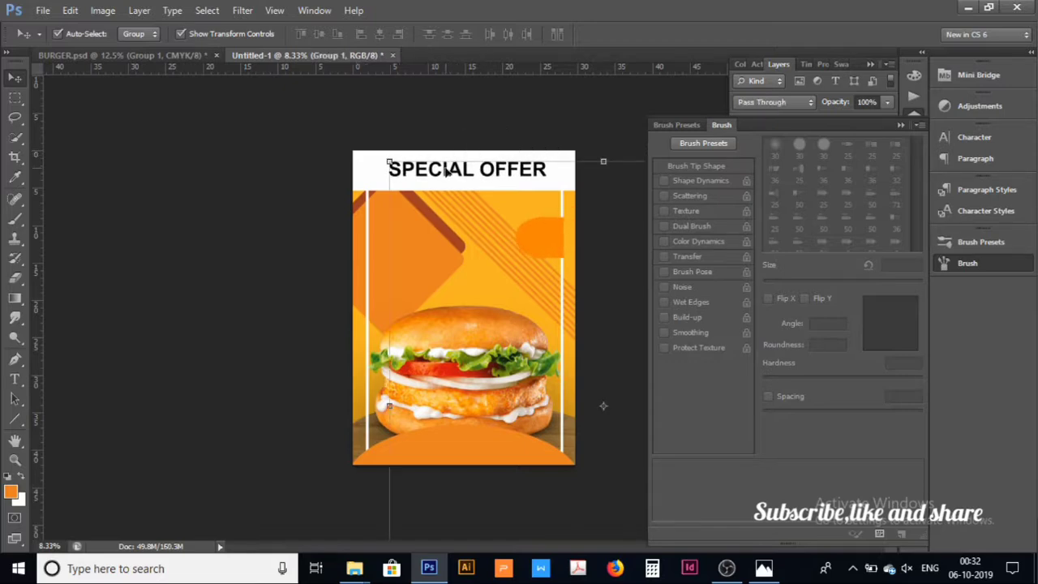
pyautogui.hotkey('ctrl', 'z')
pyautogui.click(434, 128)
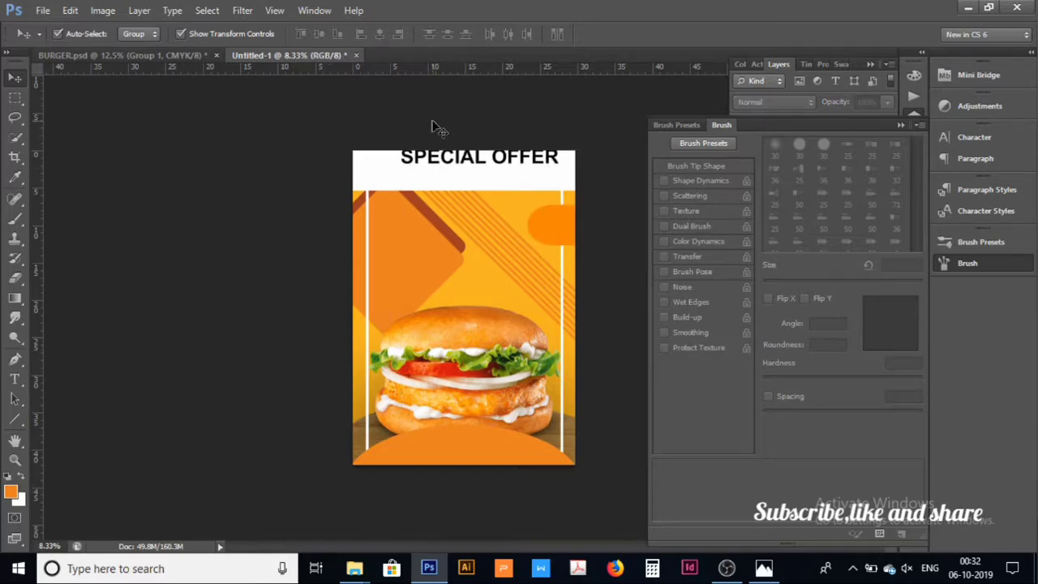
pyautogui.click(464, 164)
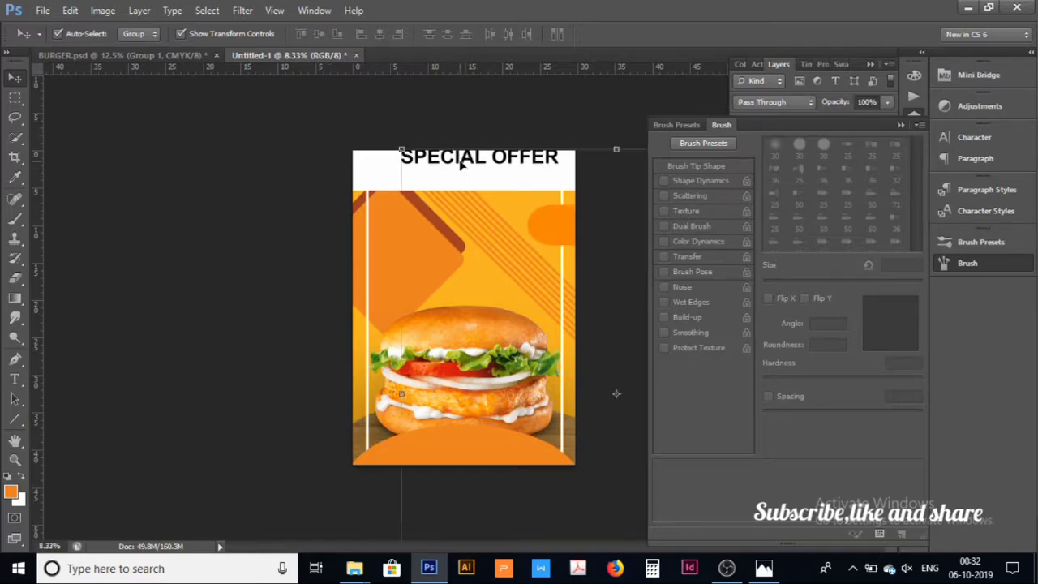
pyautogui.click(592, 84)
pyautogui.click(900, 124)
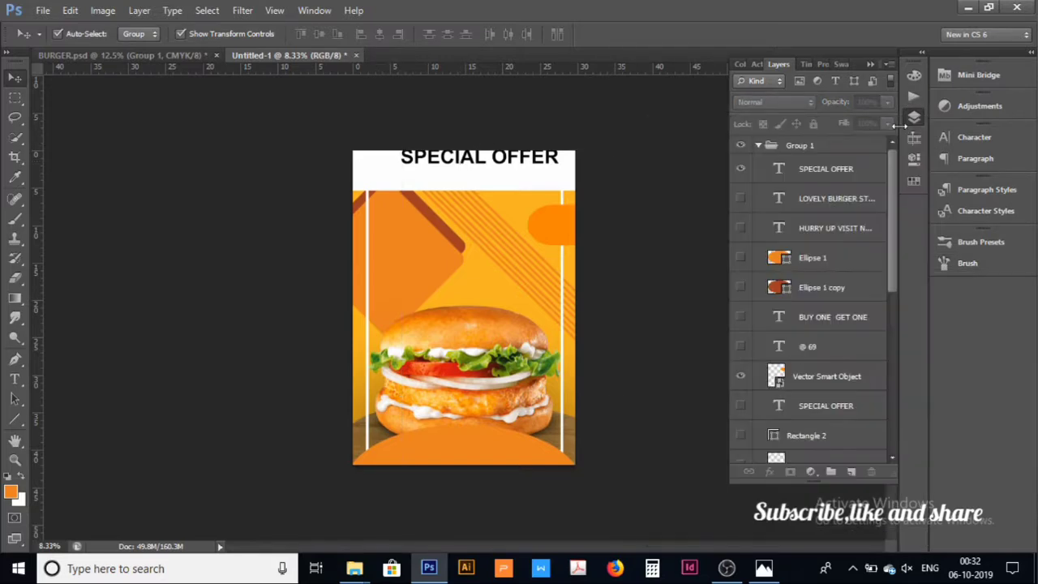
pyautogui.scroll(-5, 824, 288)
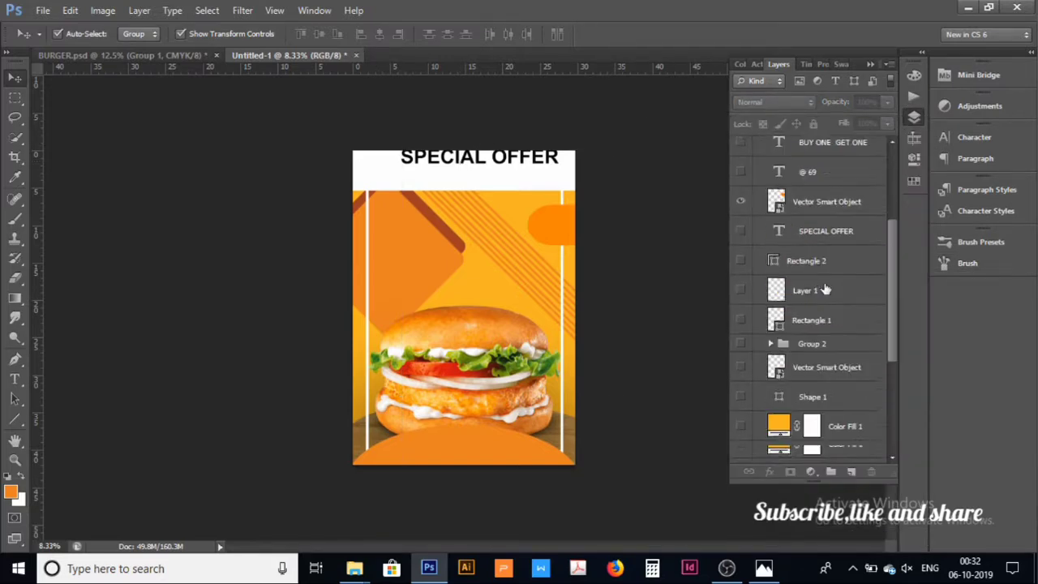
pyautogui.scroll(-1, 825, 289)
pyautogui.scroll(4, 811, 233)
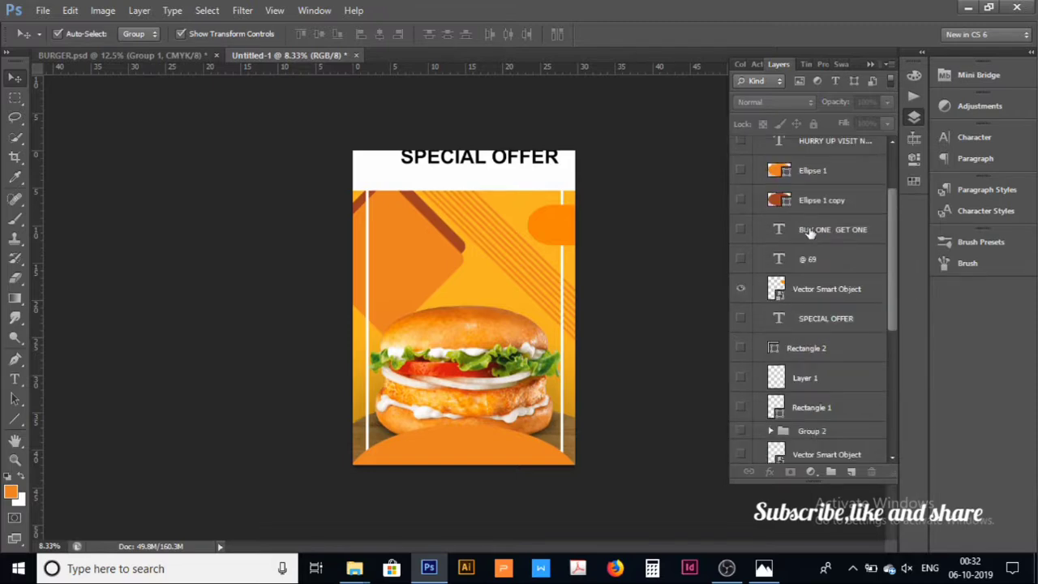
pyautogui.scroll(2, 809, 232)
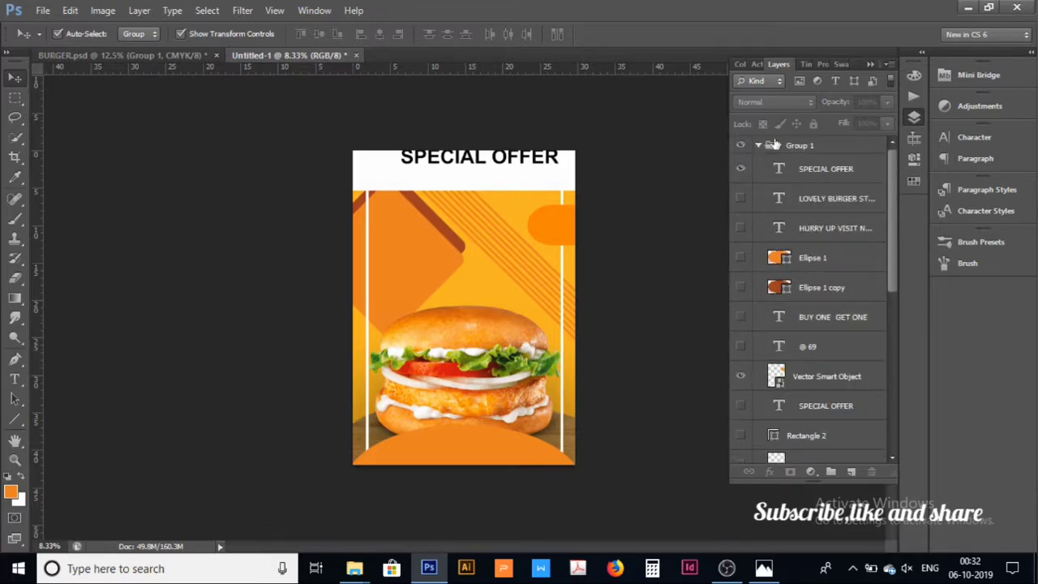
pyautogui.moveTo(825, 174); pyautogui.dragTo(816, 140)
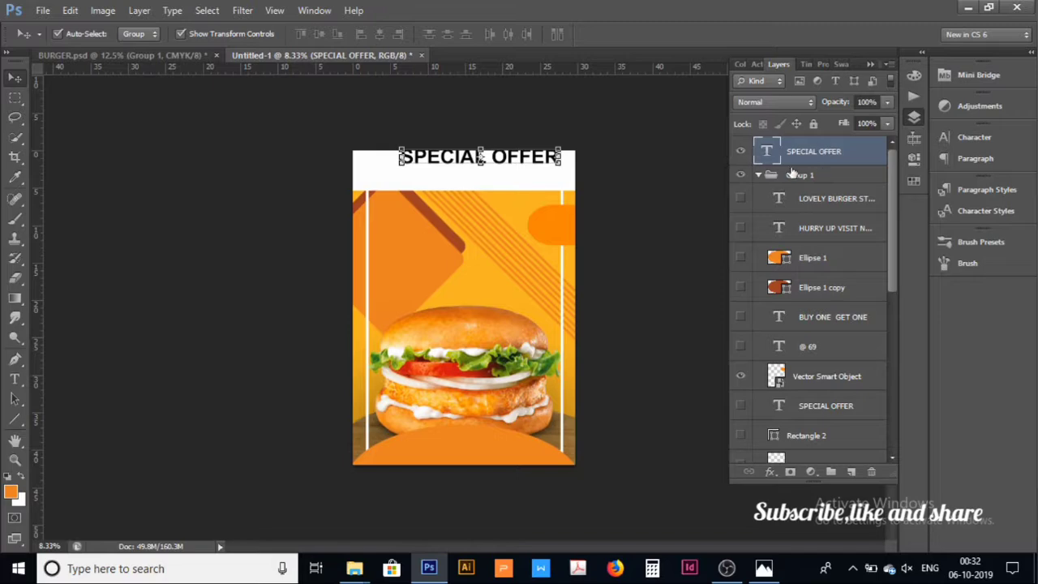
pyautogui.click(759, 176)
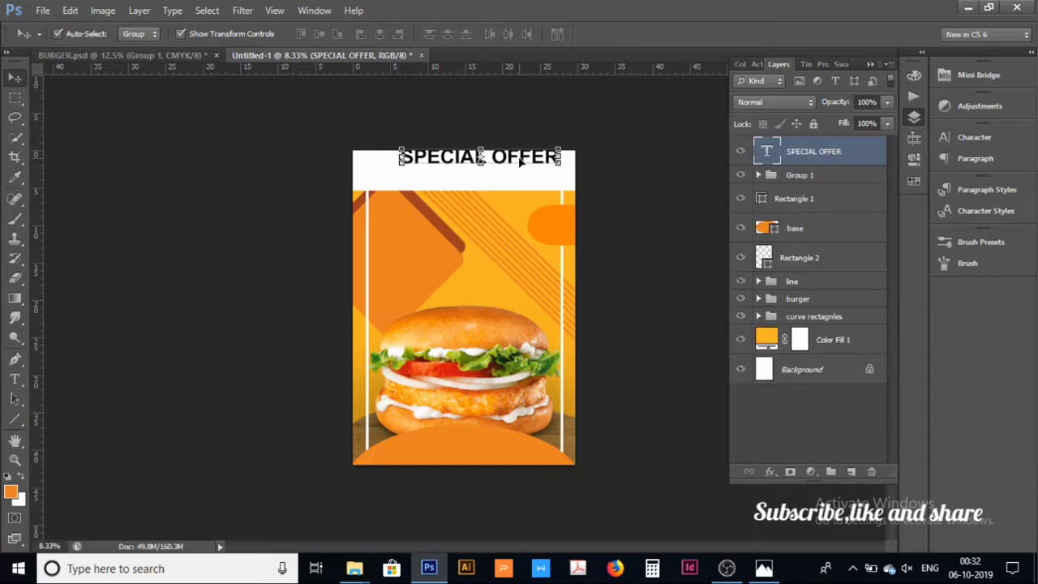
# Step: Centre the SPECIAL OFFER headline in the poster's white top band
pyautogui.moveTo(520, 162); pyautogui.dragTo(501, 168)
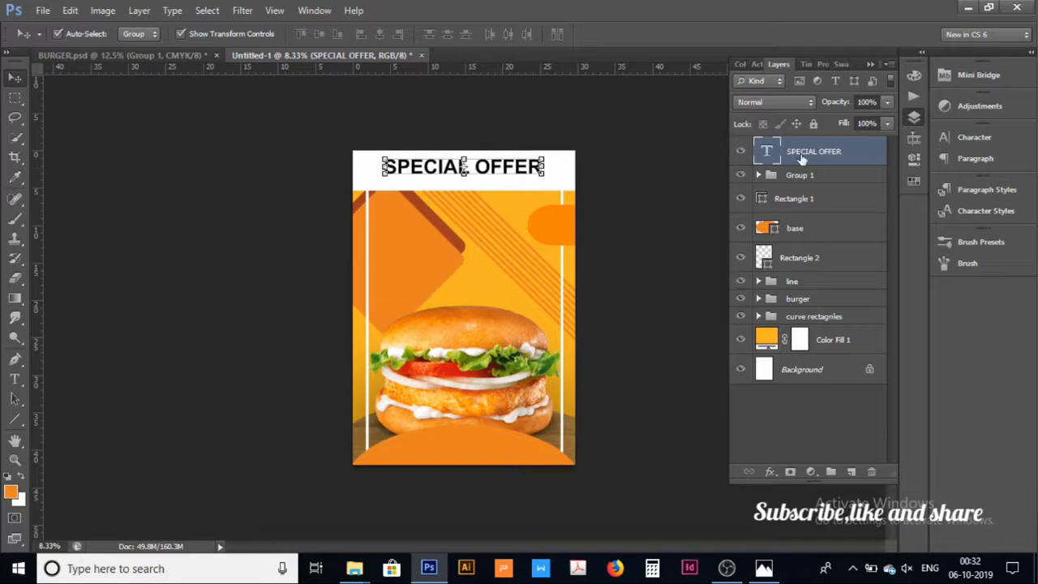
pyautogui.click(824, 413)
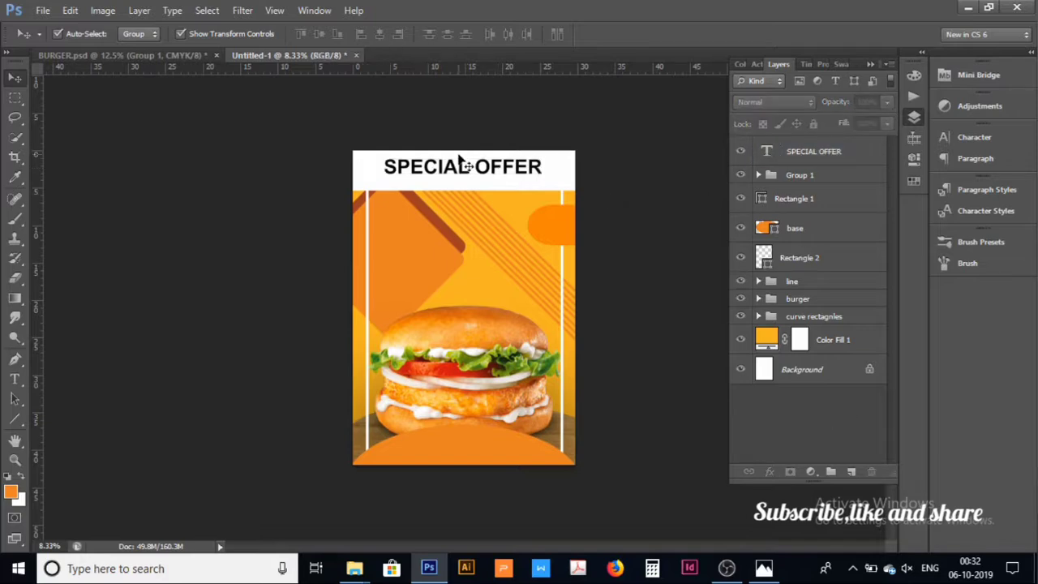
pyautogui.click(467, 180)
pyautogui.moveTo(467, 180); pyautogui.dragTo(467, 184)
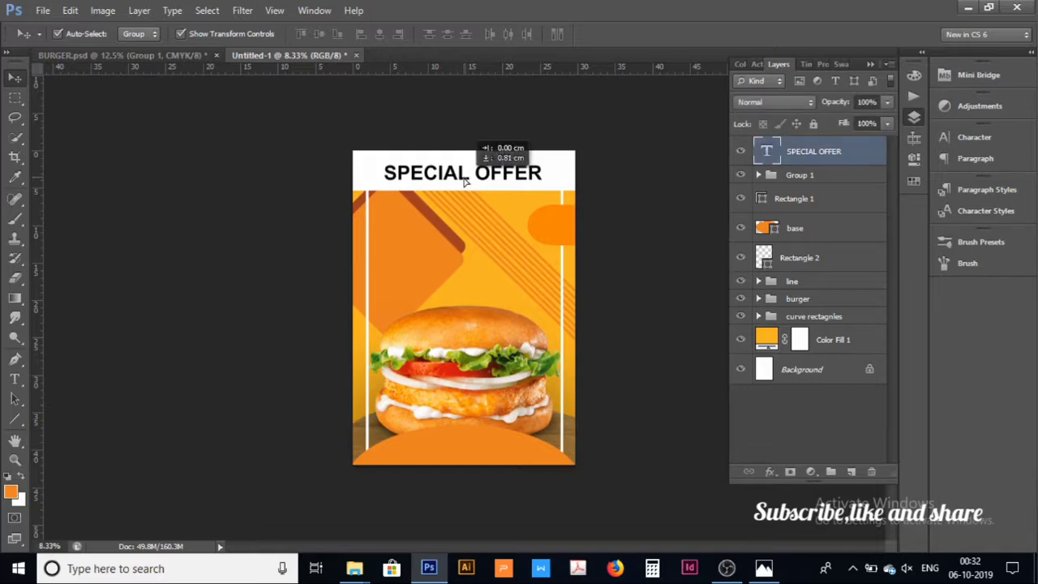
pyautogui.click(821, 419)
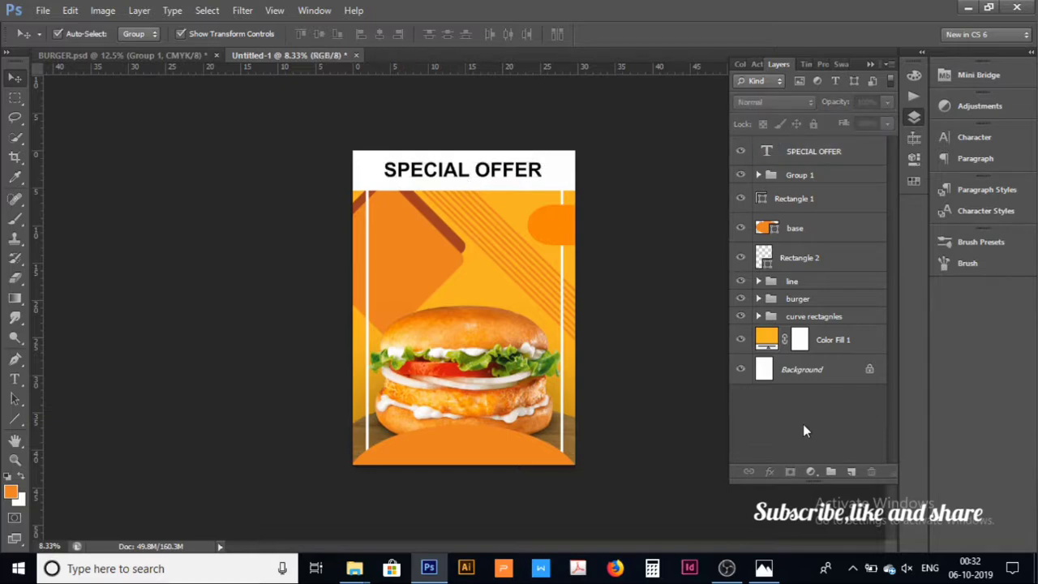
pyautogui.click(115, 56)
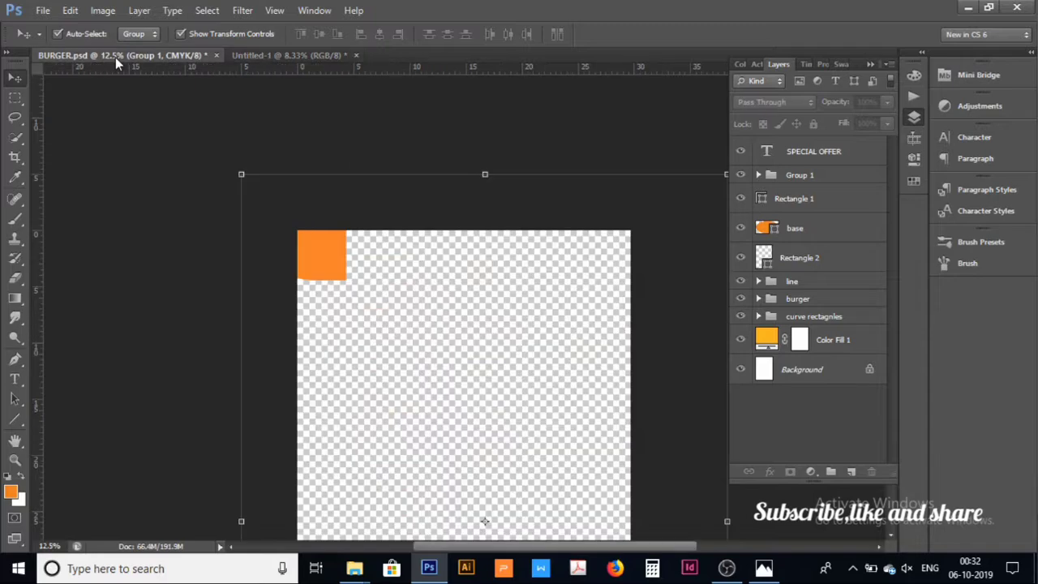
# Step: Hide Group 1 and show Group 1 copy to view BURGER.psd's finished poster
pyautogui.click(740, 175)
pyautogui.click(741, 152)
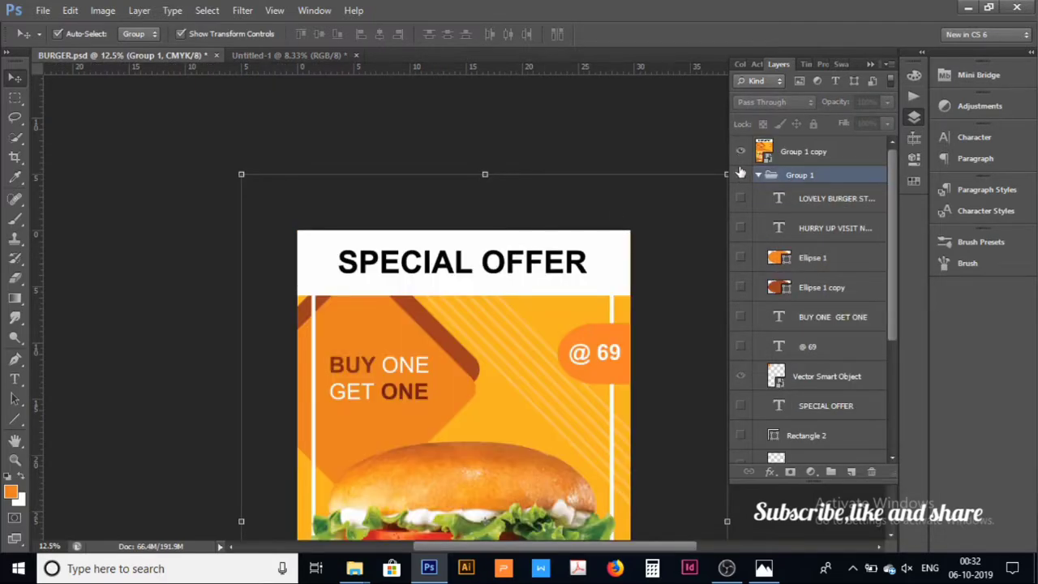
pyautogui.click(758, 175)
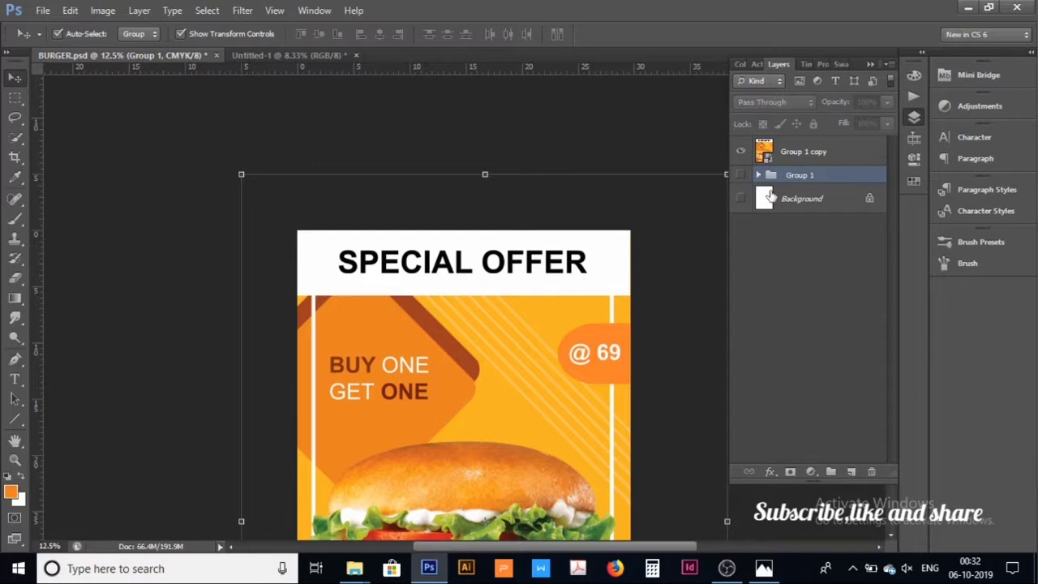
pyautogui.click(816, 324)
pyautogui.hotkey('ctrl', '+')
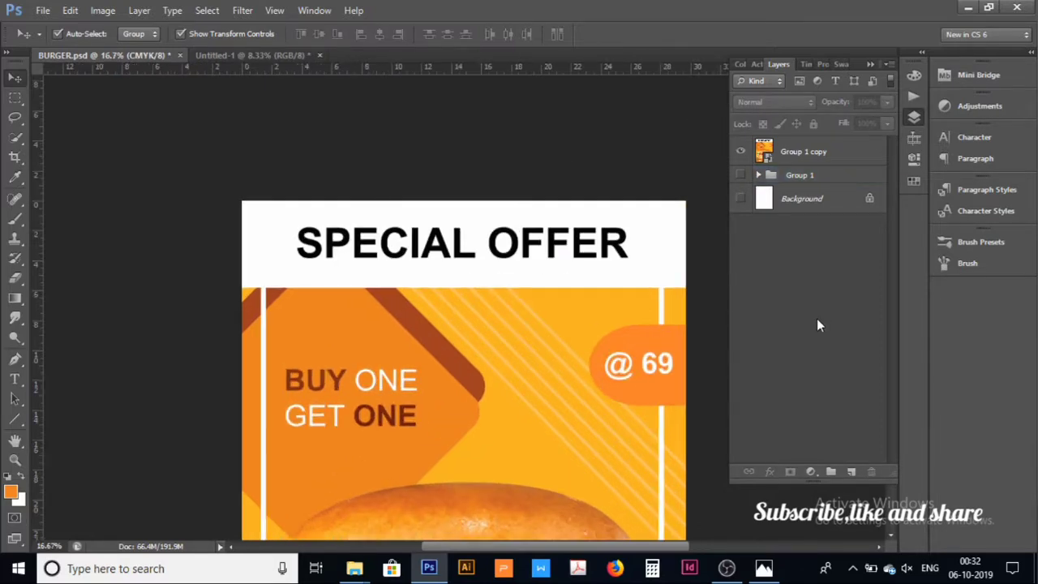
pyautogui.hotkey('ctrl', '-')
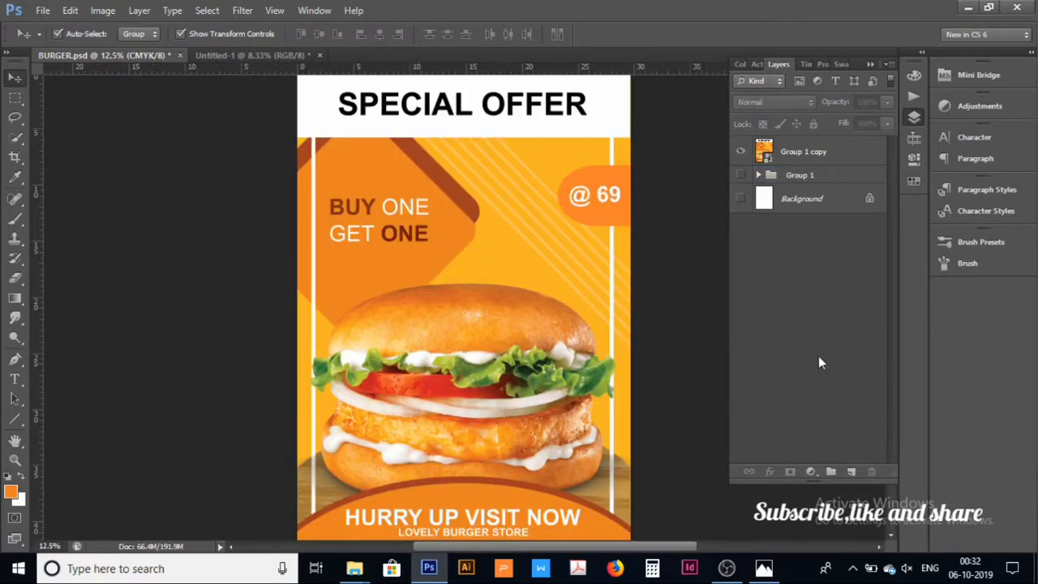
pyautogui.click(240, 52)
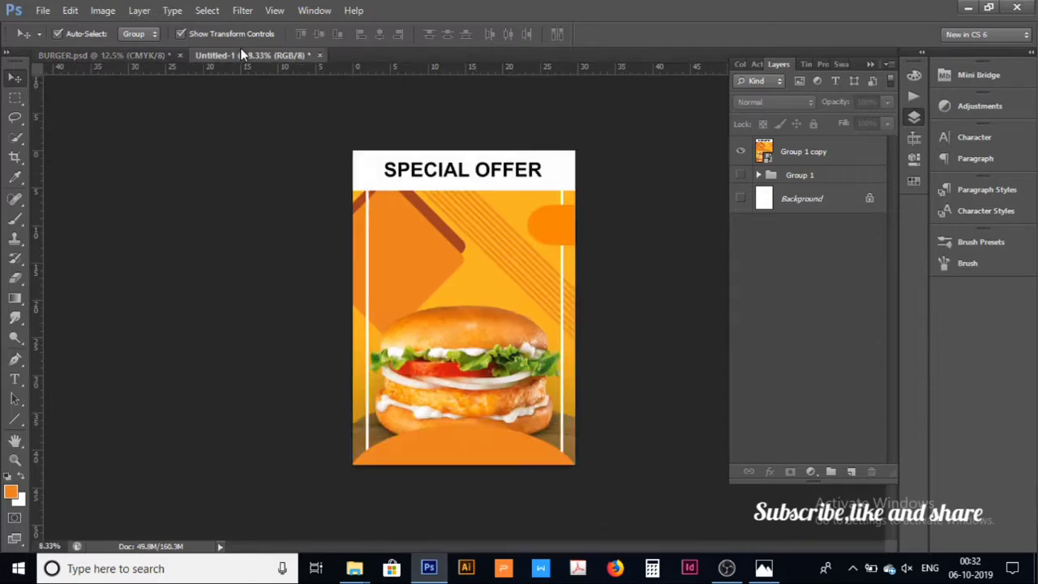
# Step: Add a two-line text layer reading BUY ONE / GET ONE above the burger
pyautogui.click(15, 379)
pyautogui.click(393, 277)
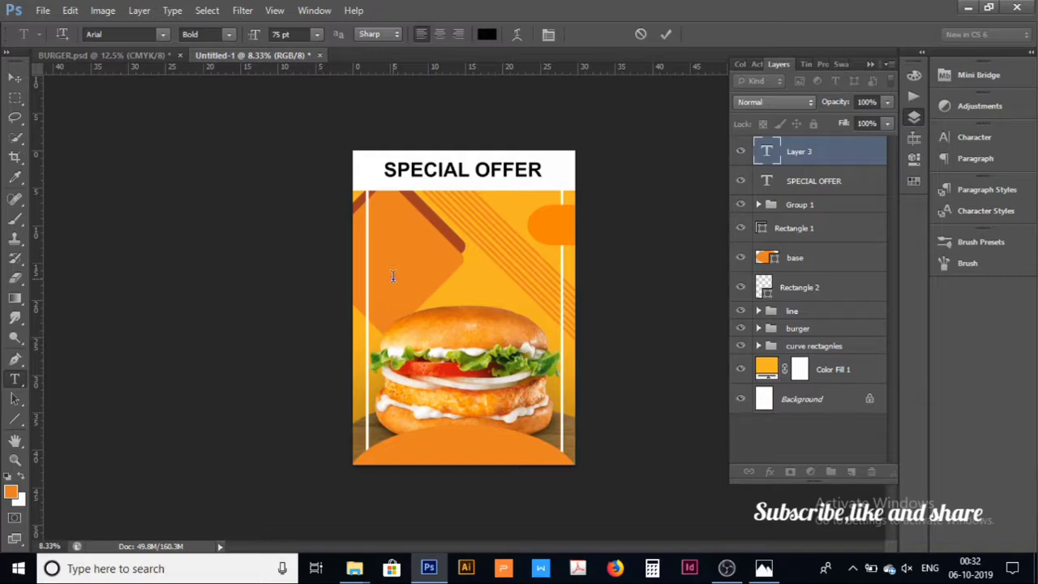
pyautogui.write('BUY ONE')
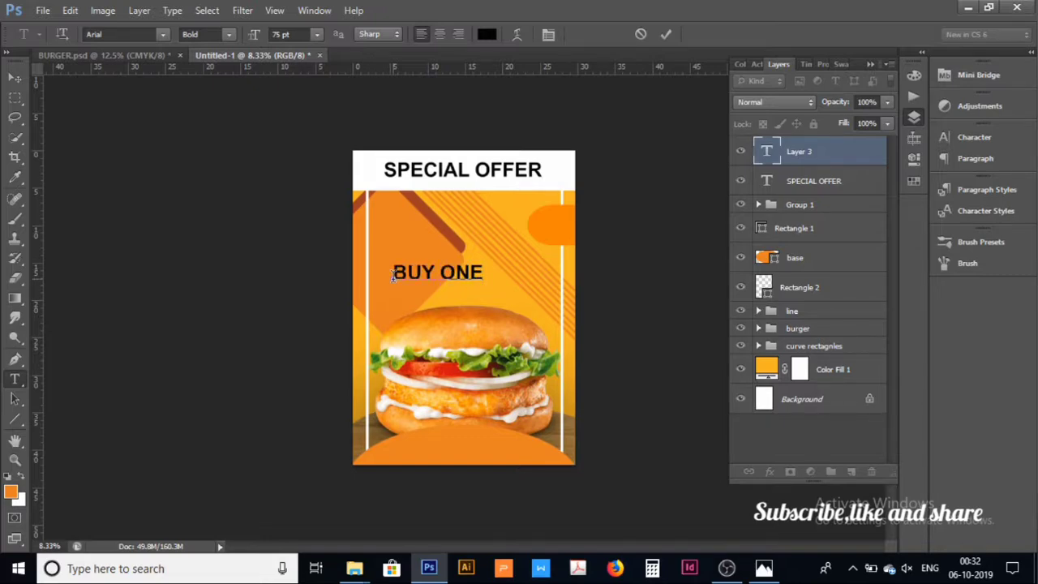
pyautogui.press('Return')
pyautogui.write('GET ONE')
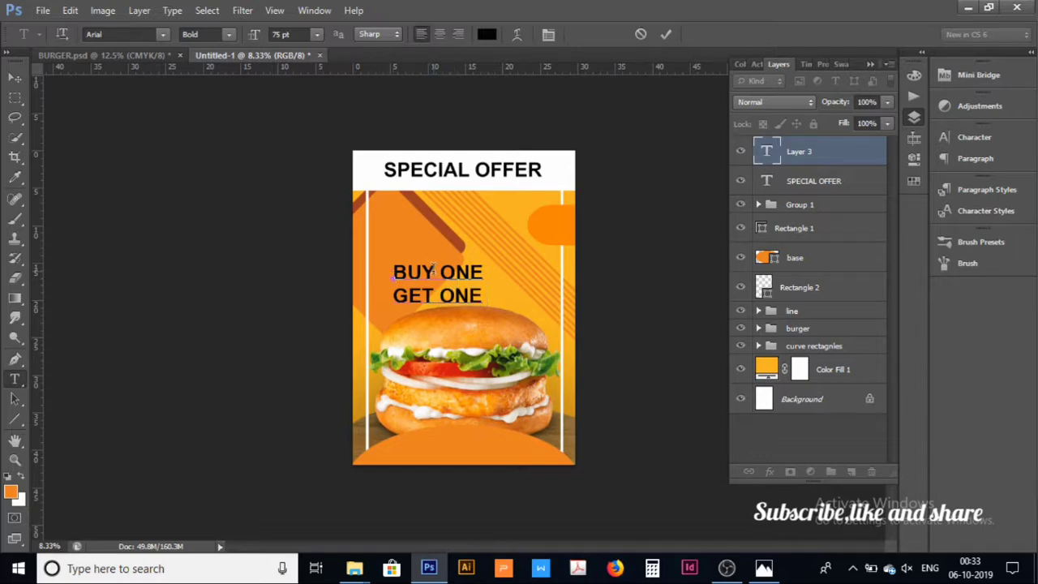
# Step: Colour the word BUY white, after briefly trying the brown stripe colour
pyautogui.moveTo(432, 270); pyautogui.dragTo(381, 276)
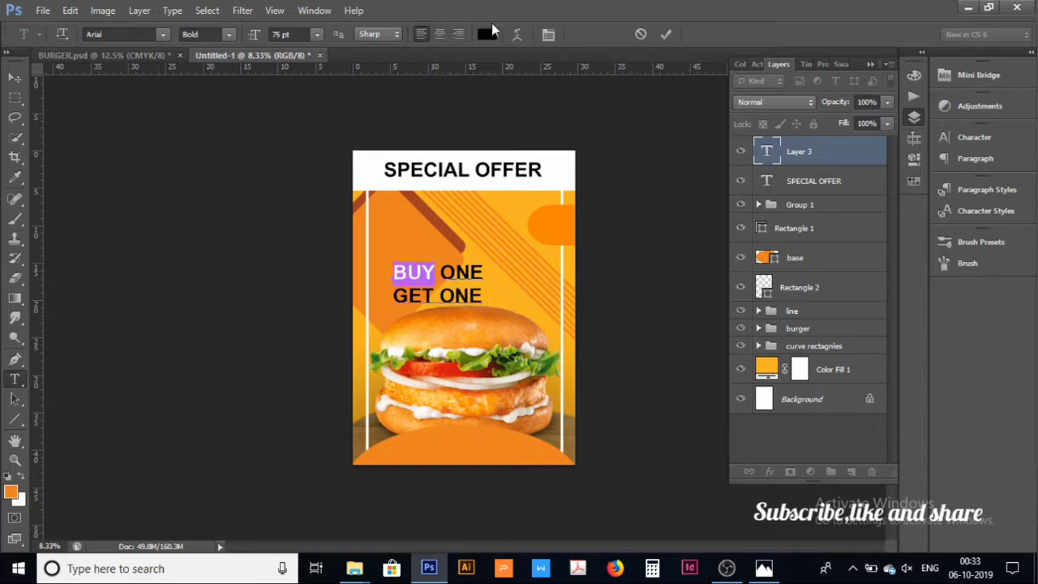
pyautogui.click(486, 34)
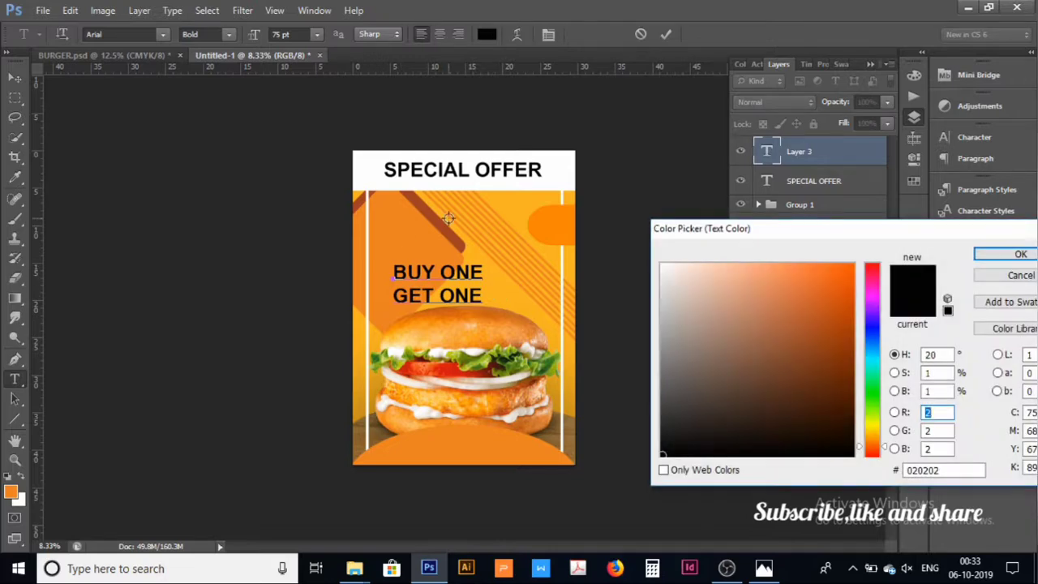
pyautogui.click(447, 231)
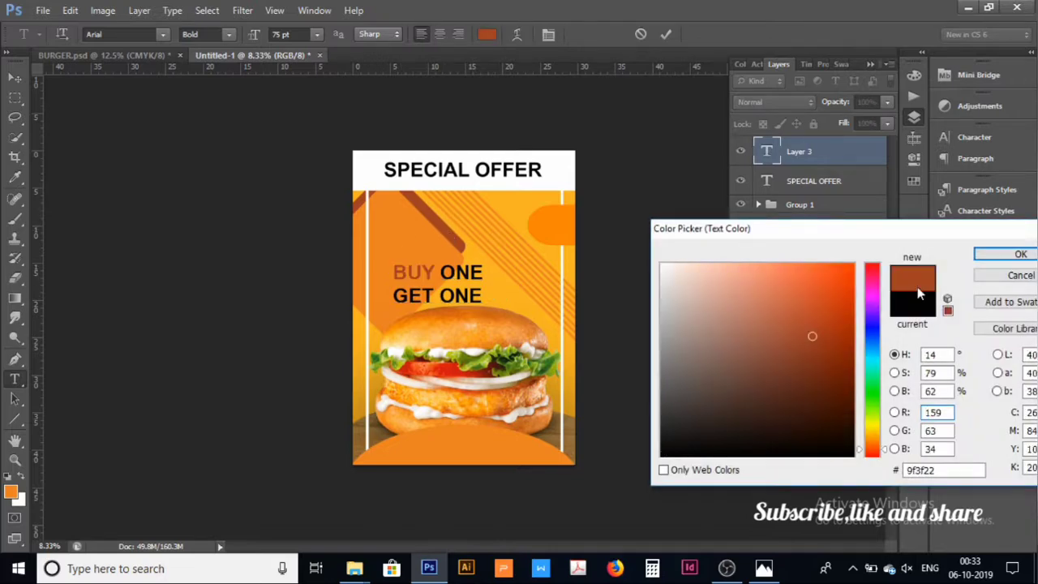
pyautogui.click(999, 257)
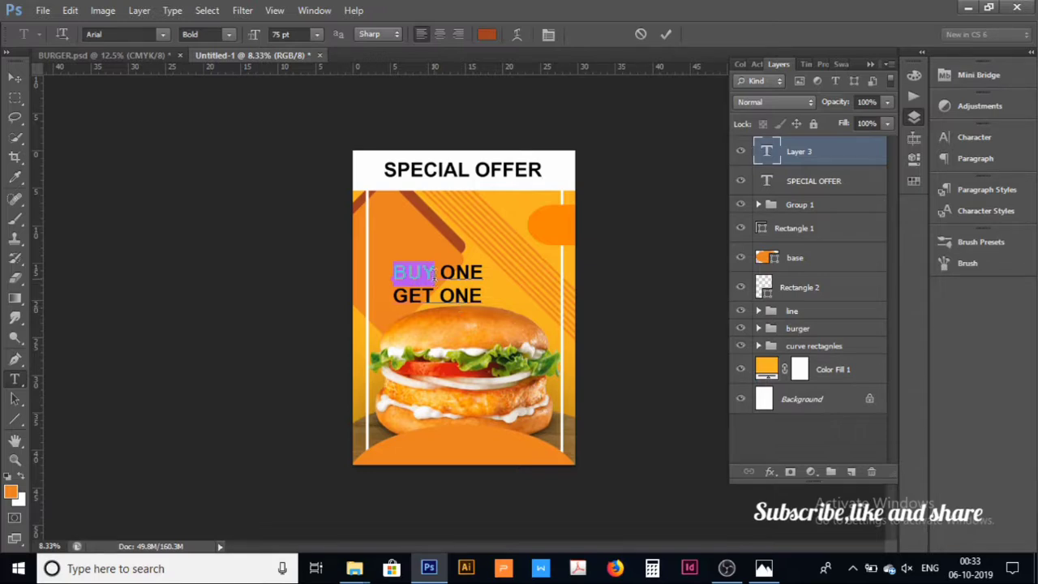
pyautogui.click(488, 35)
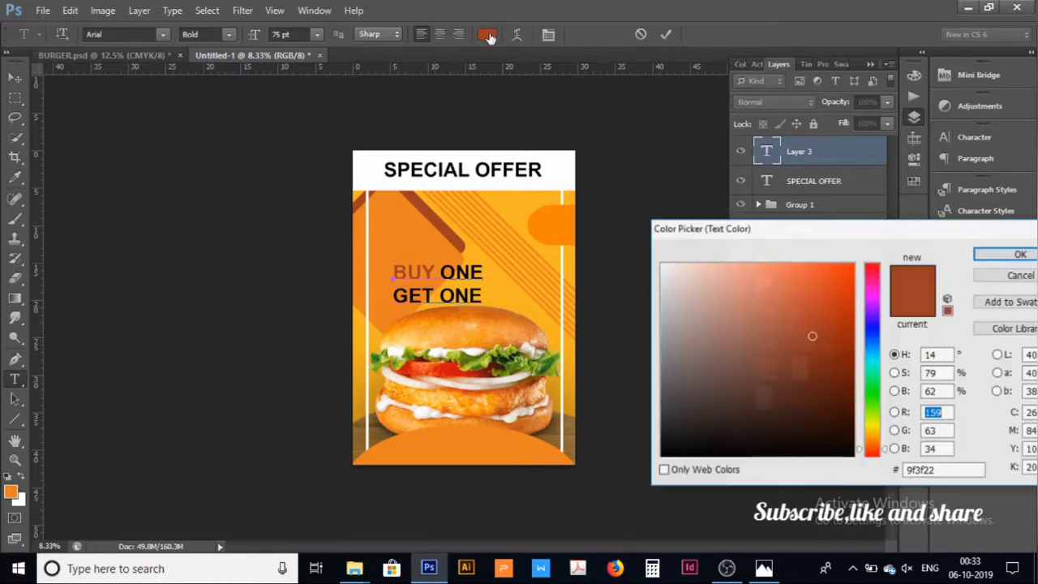
pyautogui.click(661, 266)
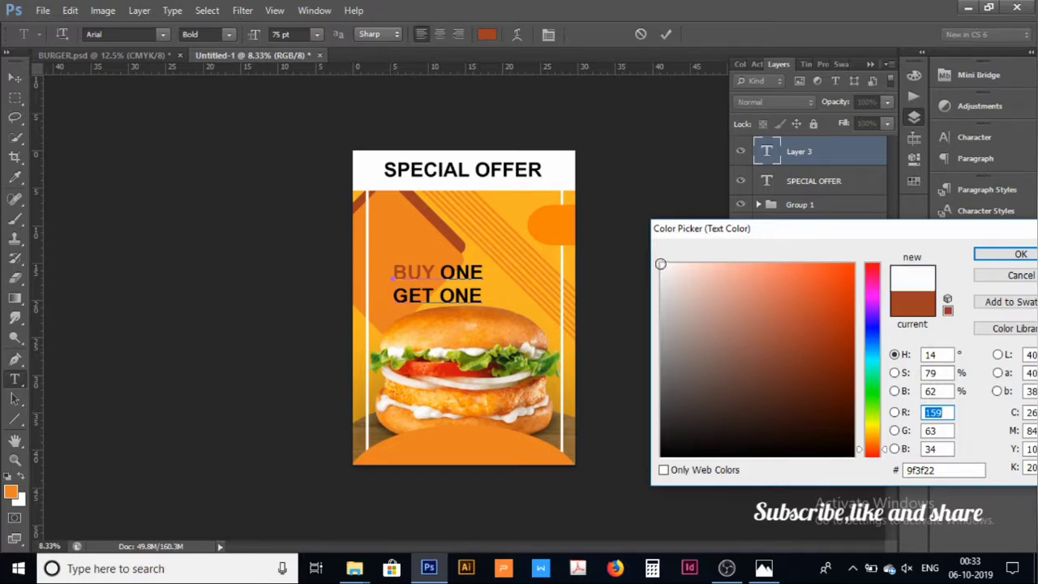
pyautogui.click(989, 255)
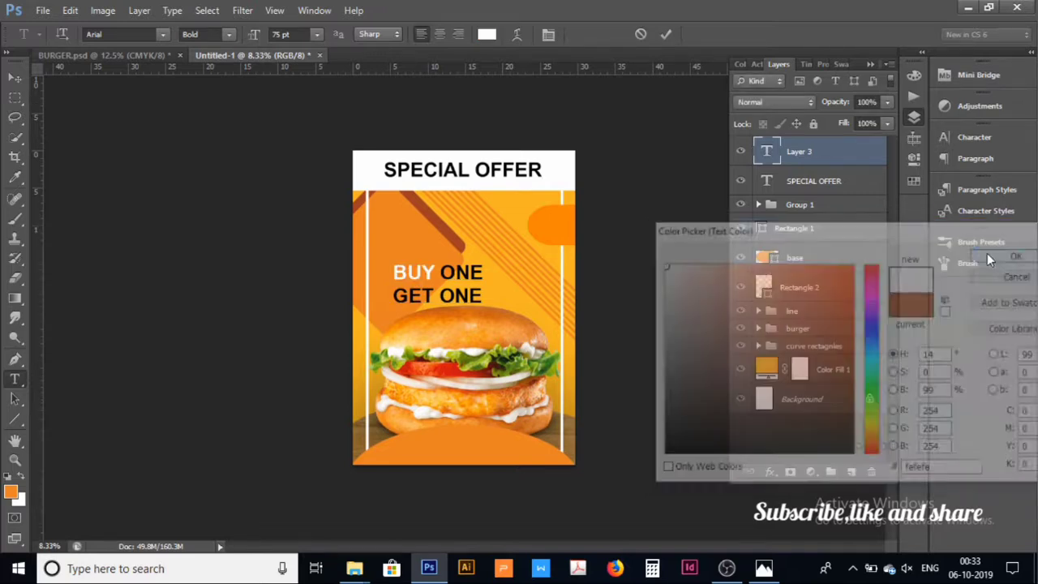
# Step: Colour the second ONE white and commit the text
pyautogui.click(481, 295)
pyautogui.doubleClick(461, 296)
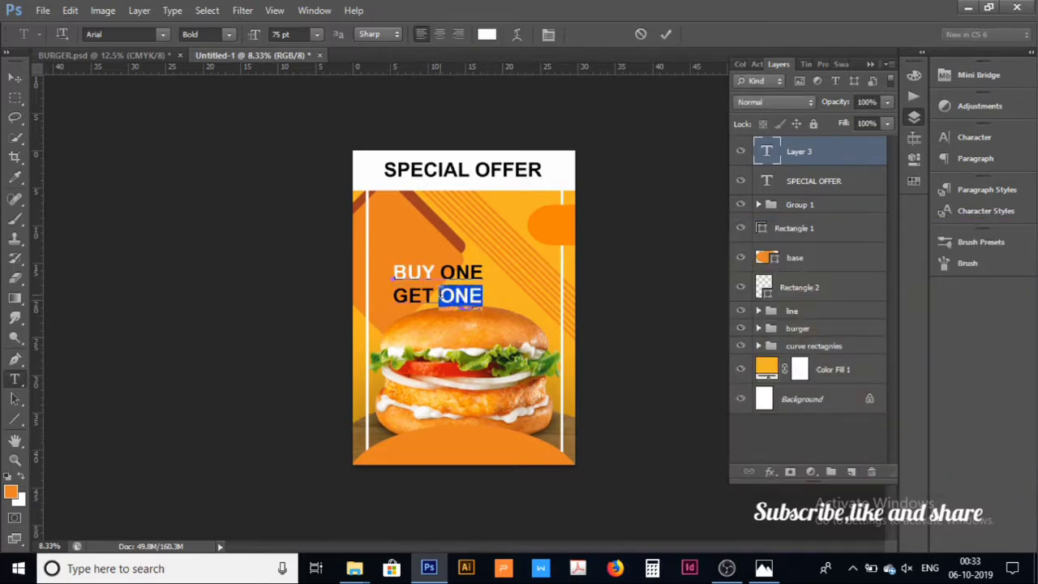
pyautogui.click(484, 34)
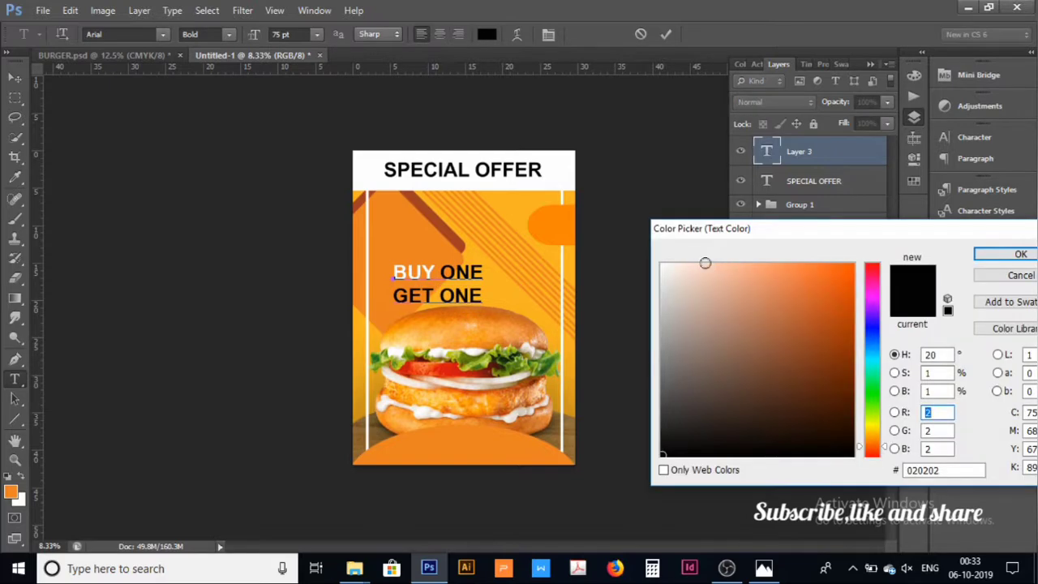
pyautogui.click(664, 265)
pyautogui.click(979, 258)
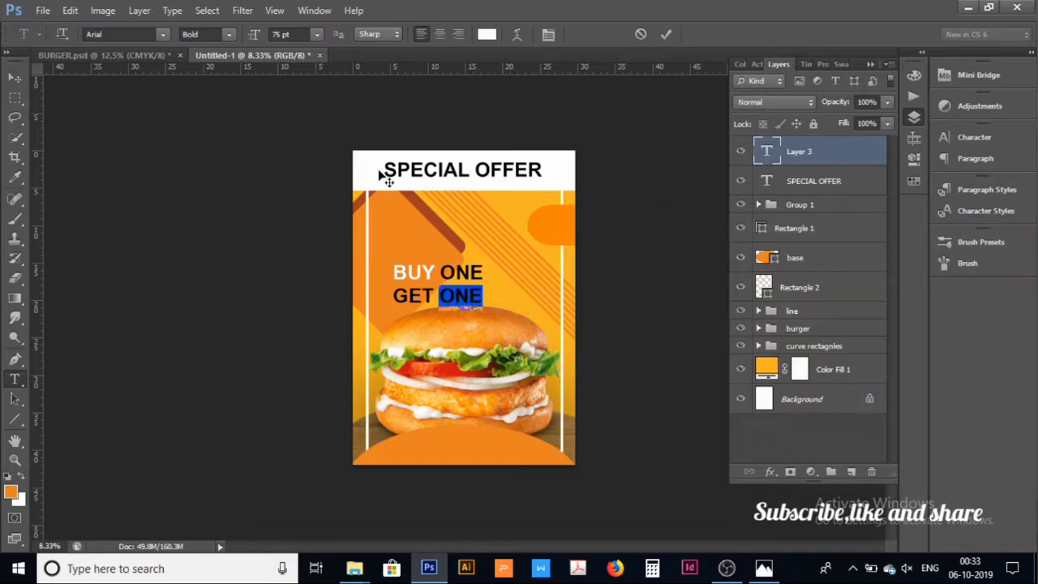
pyautogui.click(12, 79)
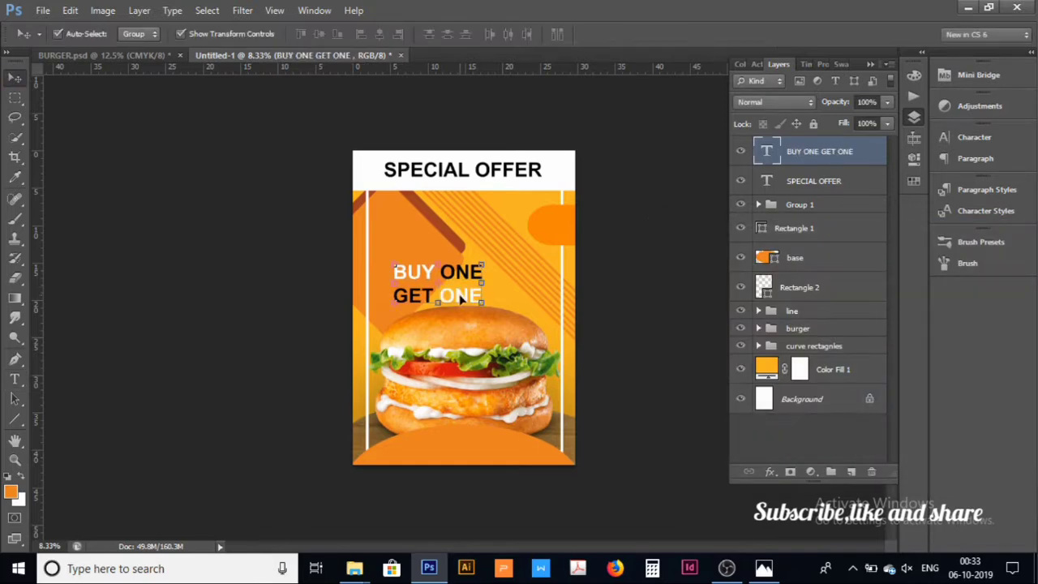
# Step: Move the BUY ONE GET ONE text up-left and shrink it from 69 pt to 56 pt
pyautogui.moveTo(460, 299); pyautogui.dragTo(443, 274)
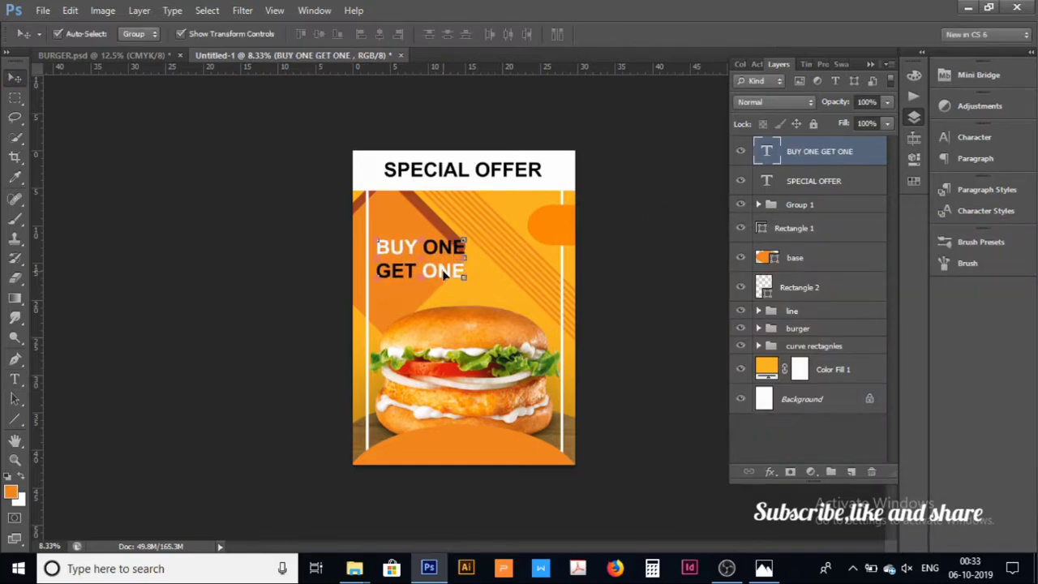
pyautogui.click(15, 379)
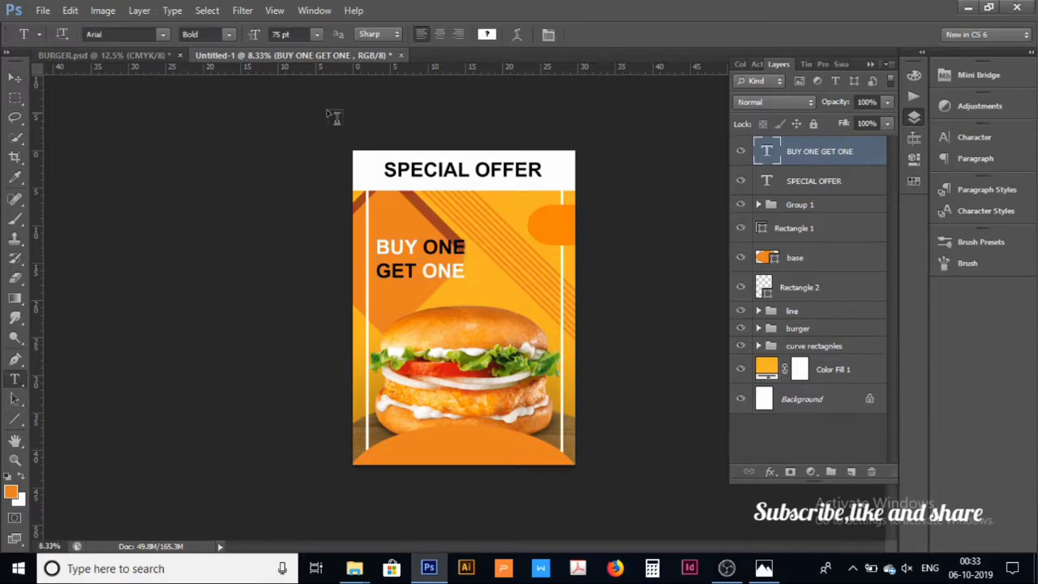
pyautogui.moveTo(257, 37); pyautogui.dragTo(253, 38)
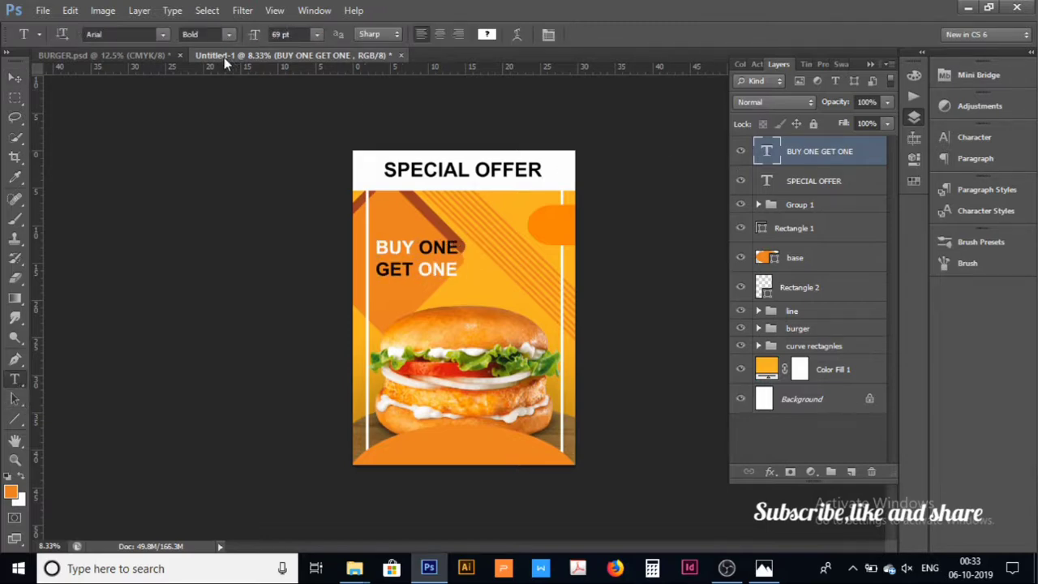
pyautogui.moveTo(256, 36); pyautogui.dragTo(253, 38)
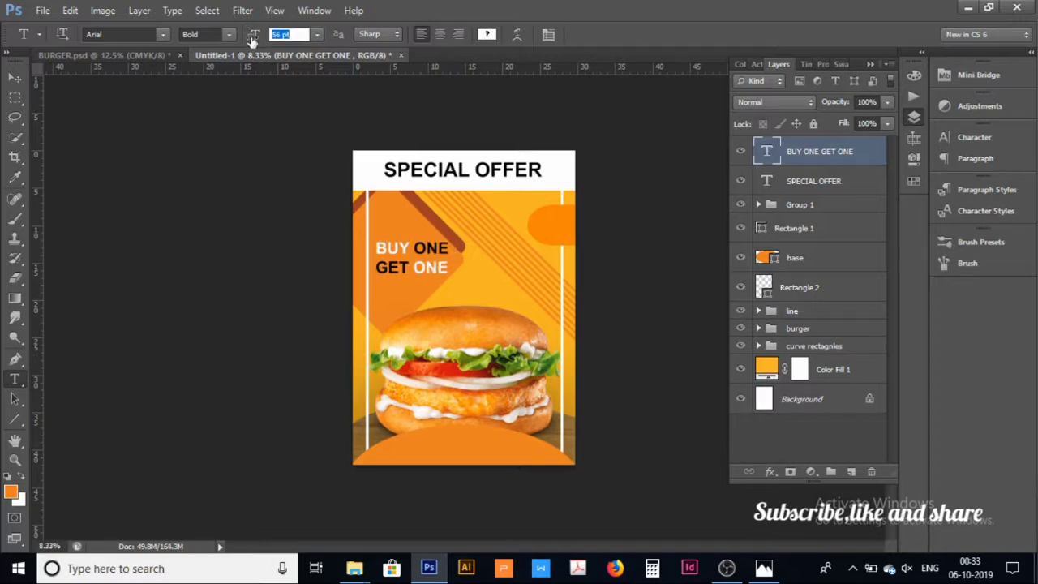
# Step: Fine-tune the BUY ONE GET ONE position, then commit it and clear the layer selection
pyautogui.click(15, 78)
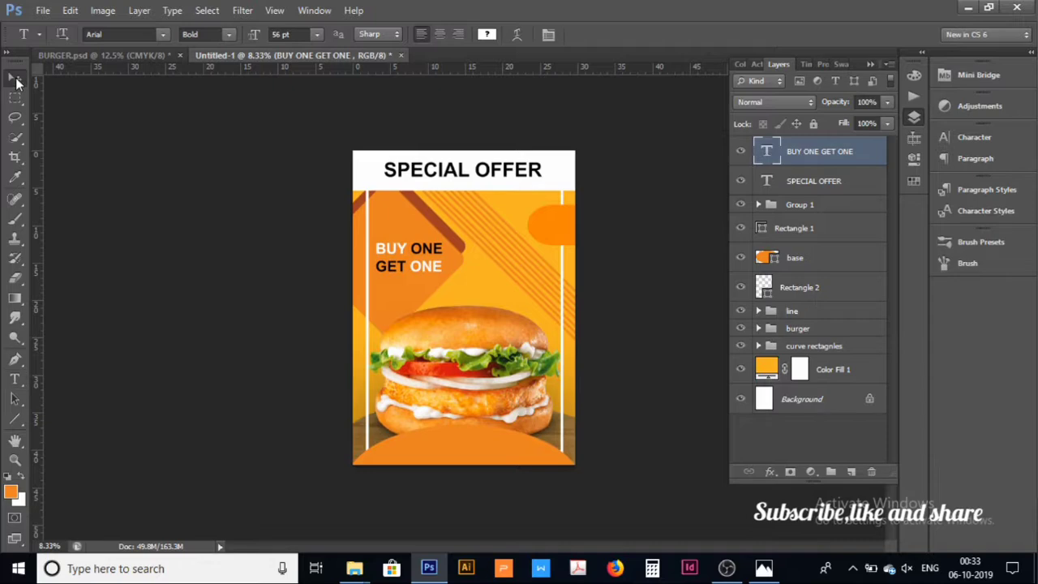
pyautogui.press('Right')
pyautogui.press('Down')
pyautogui.press('Left')
pyautogui.press('Left')
pyautogui.press('Up')
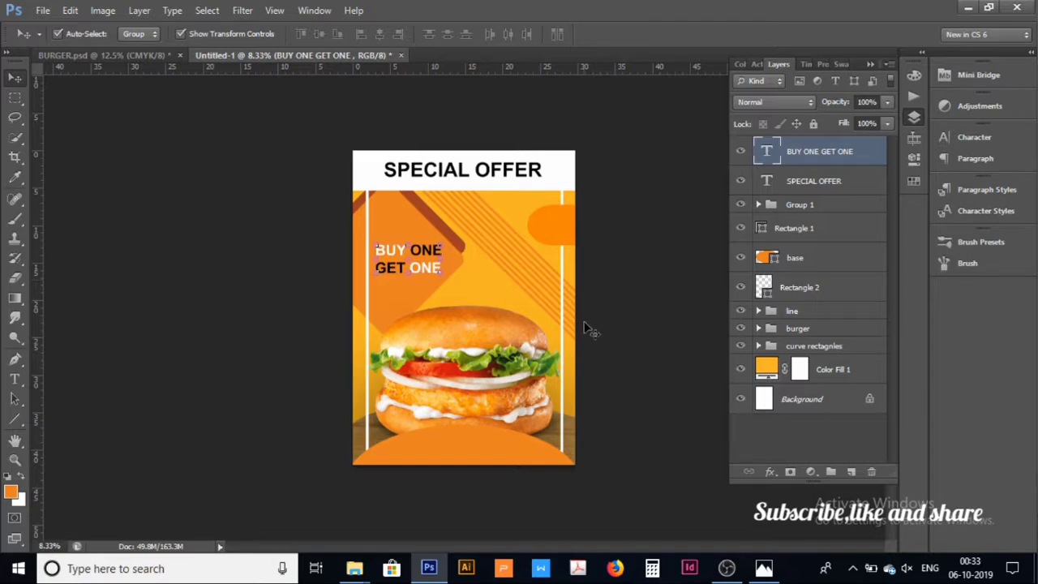
pyautogui.click(600, 333)
pyautogui.click(783, 439)
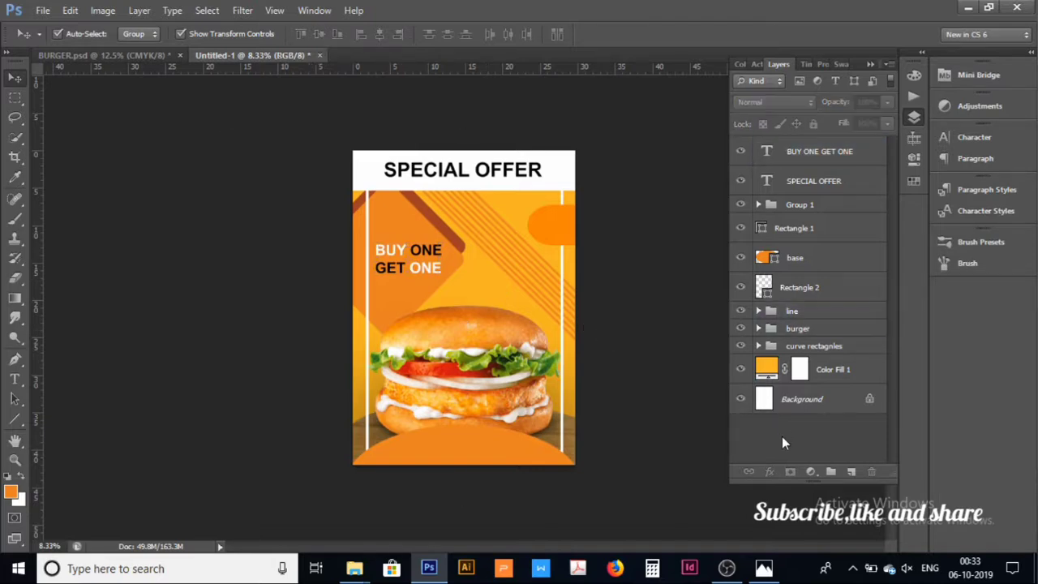
# Step: Inspect the poster against BURGER.psd, then start an empty 56 pt Arial Bold text layer on Untitled-1
pyautogui.hotkey('ctrl', '+')
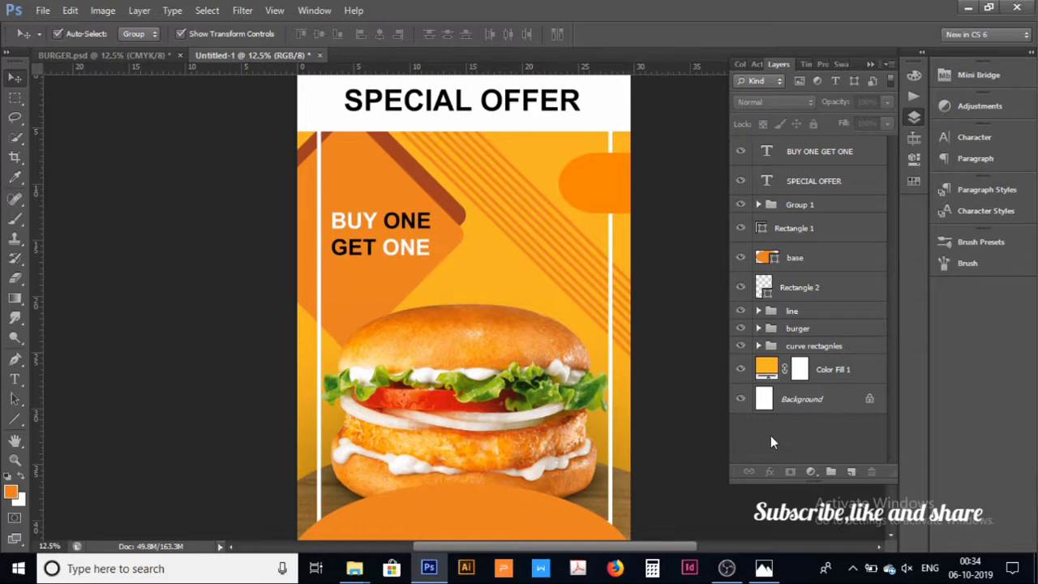
pyautogui.hotkey('ctrl', '-')
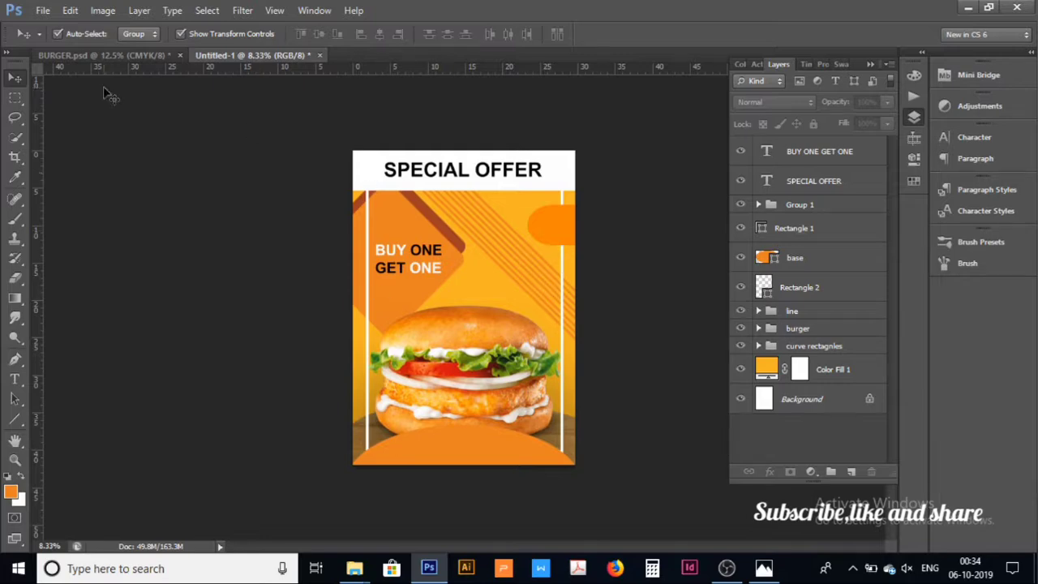
pyautogui.click(144, 53)
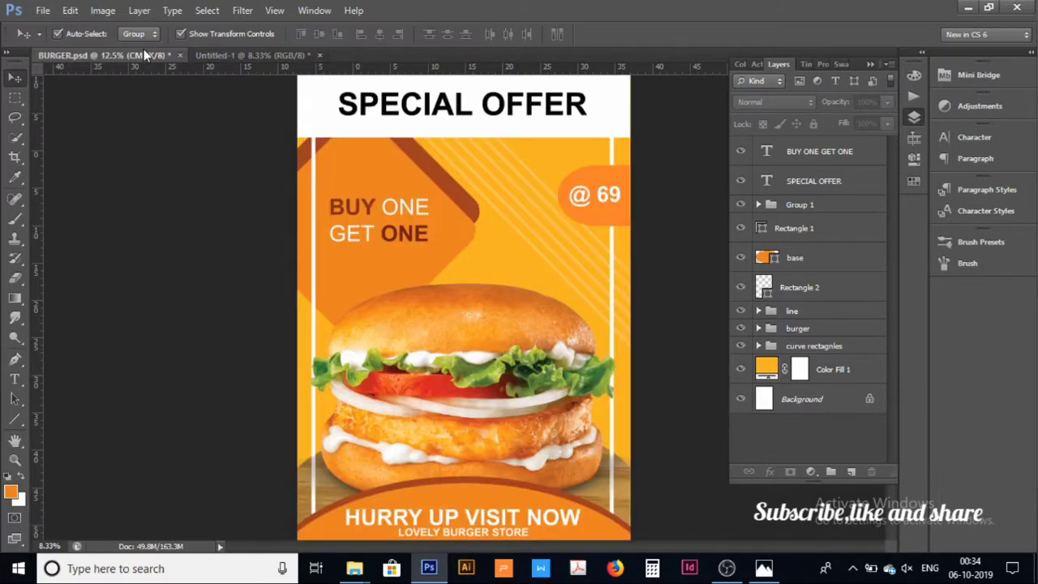
pyautogui.click(240, 54)
pyautogui.click(15, 379)
pyautogui.click(500, 276)
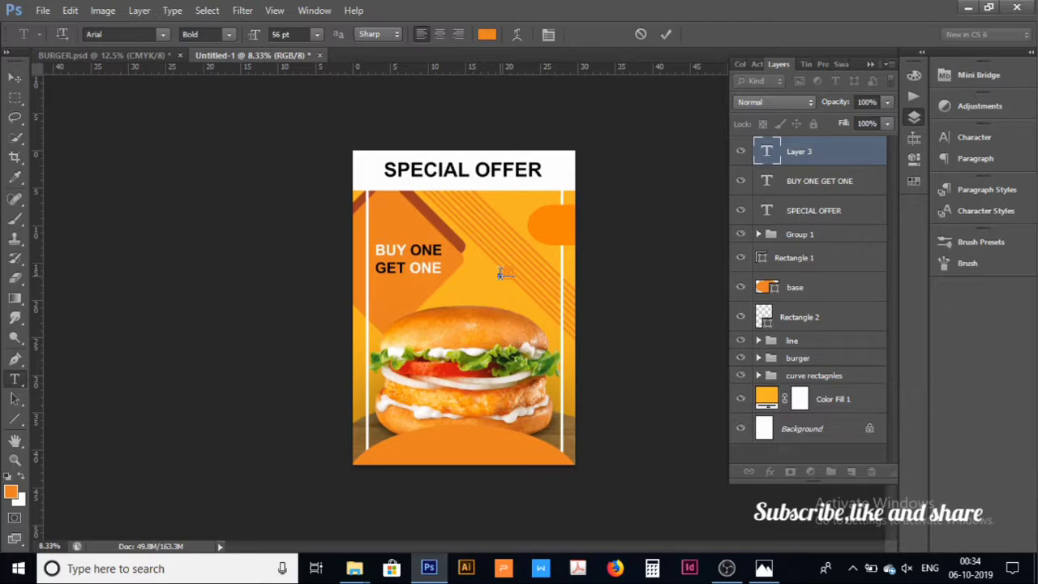
pyautogui.write('EE')
pyautogui.moveTo(500, 275); pyautogui.dragTo(531, 269)
pyautogui.click(144, 54)
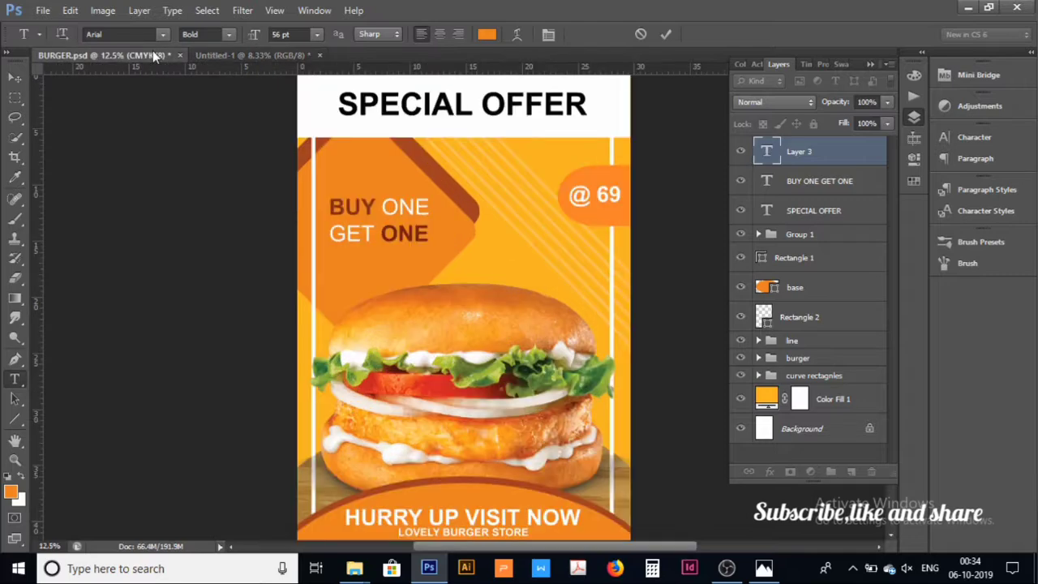
pyautogui.click(209, 54)
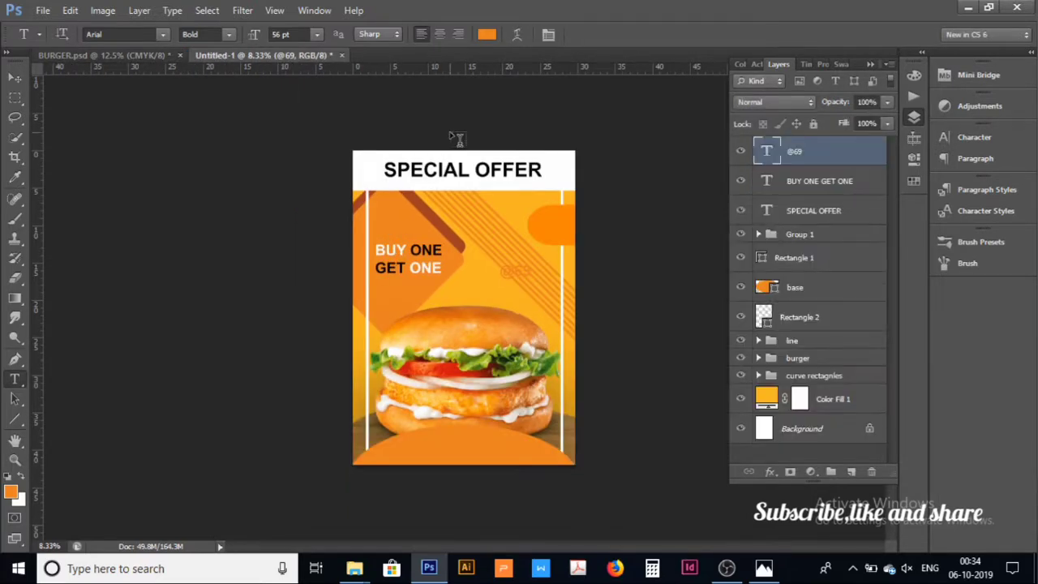
pyautogui.moveTo(498, 275); pyautogui.dragTo(532, 273)
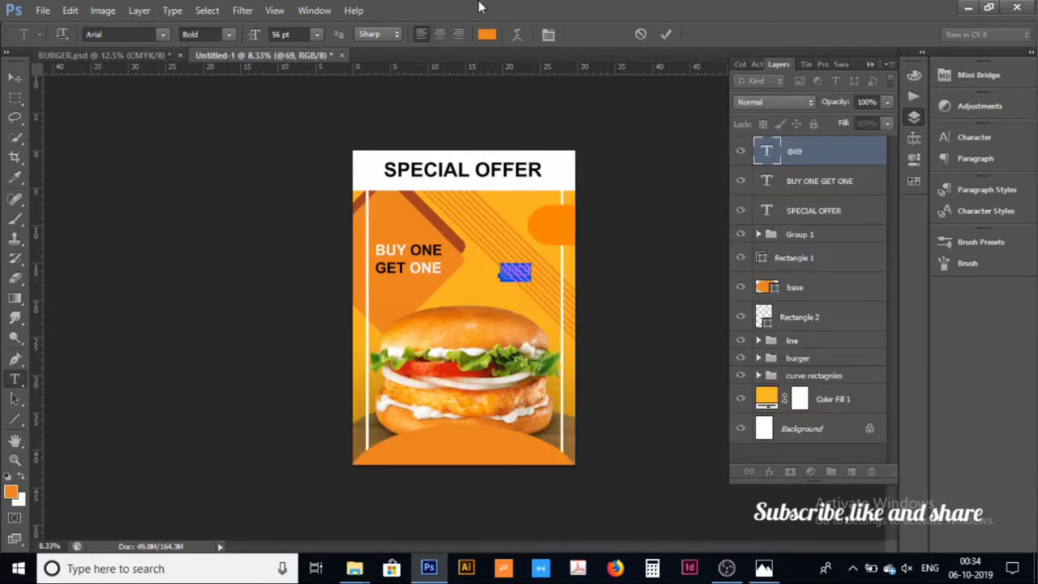
pyautogui.click(487, 34)
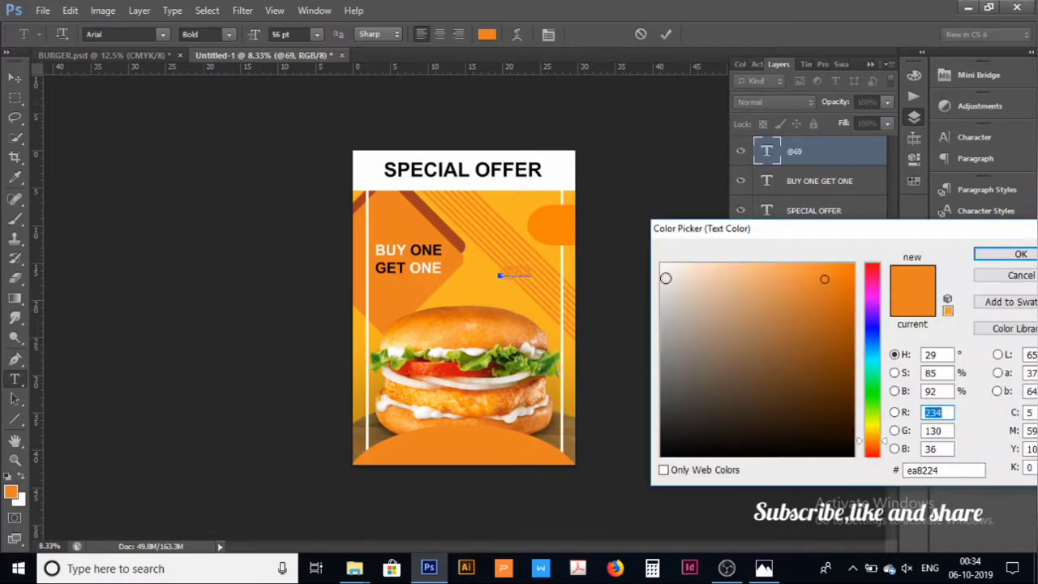
pyautogui.click(663, 266)
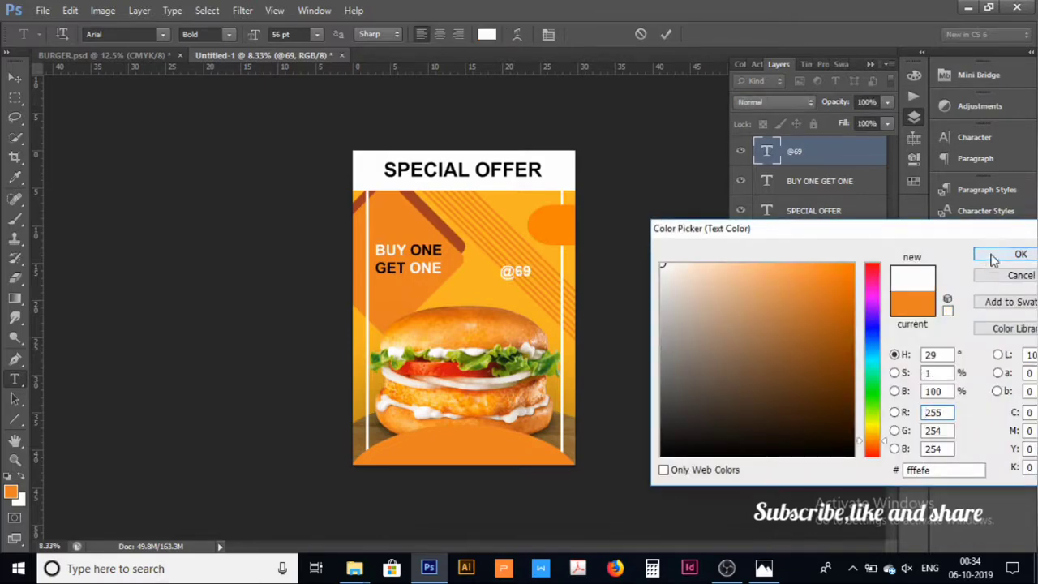
pyautogui.click(993, 256)
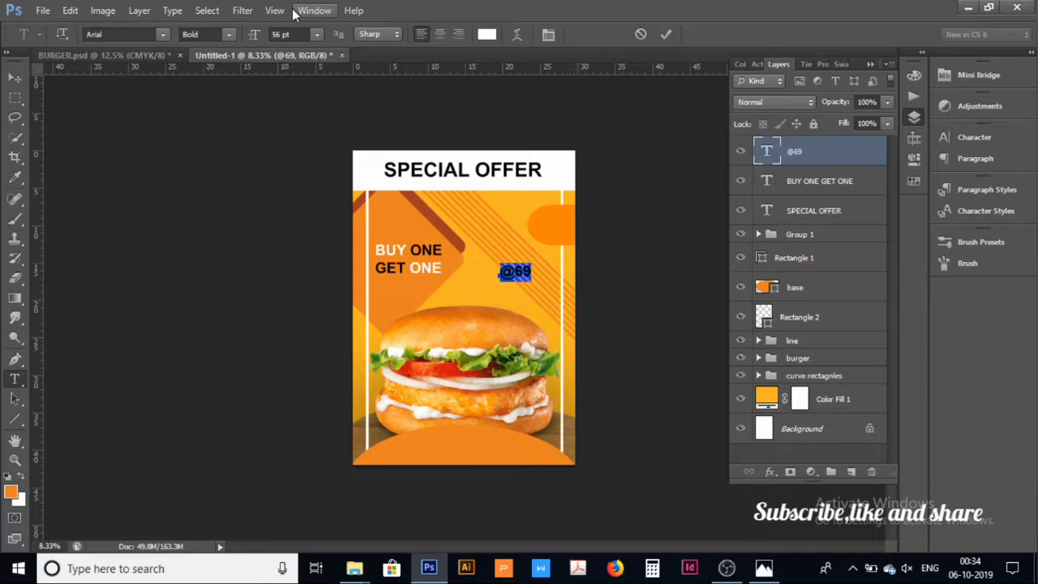
pyautogui.moveTo(256, 36); pyautogui.dragTo(266, 34)
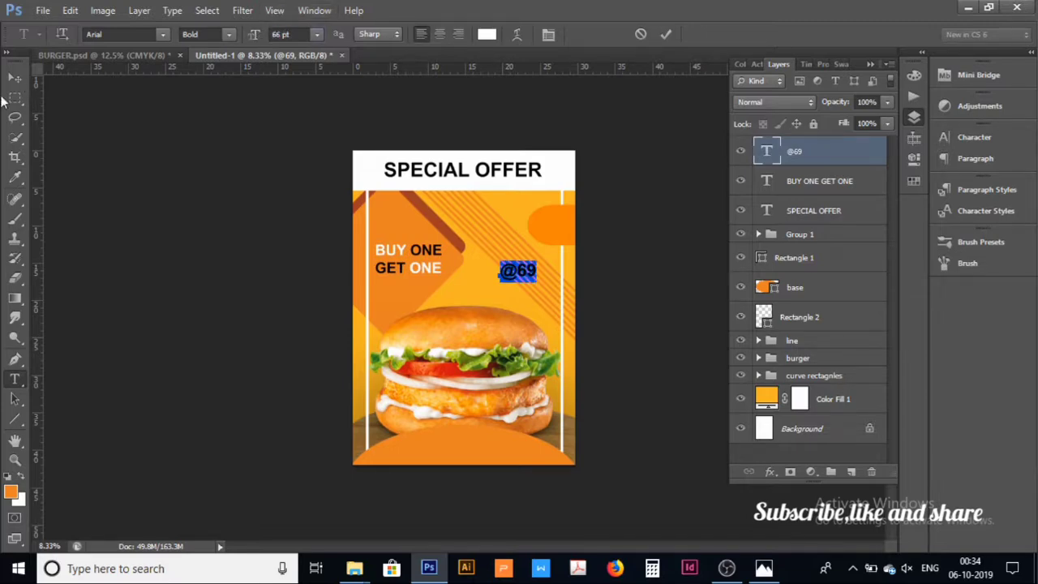
pyautogui.click(12, 80)
pyautogui.moveTo(530, 279); pyautogui.dragTo(563, 233)
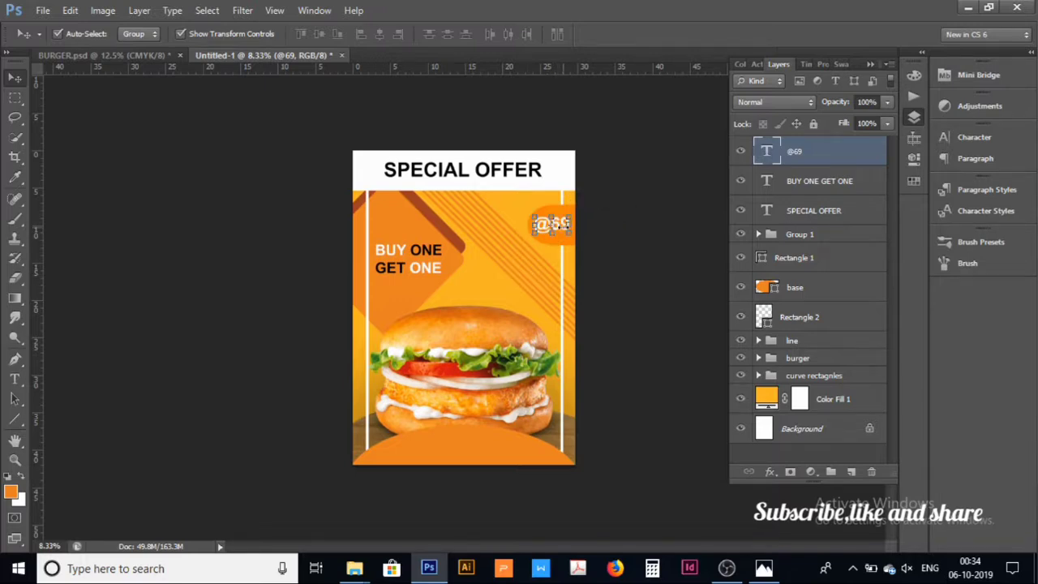
pyautogui.click(591, 285)
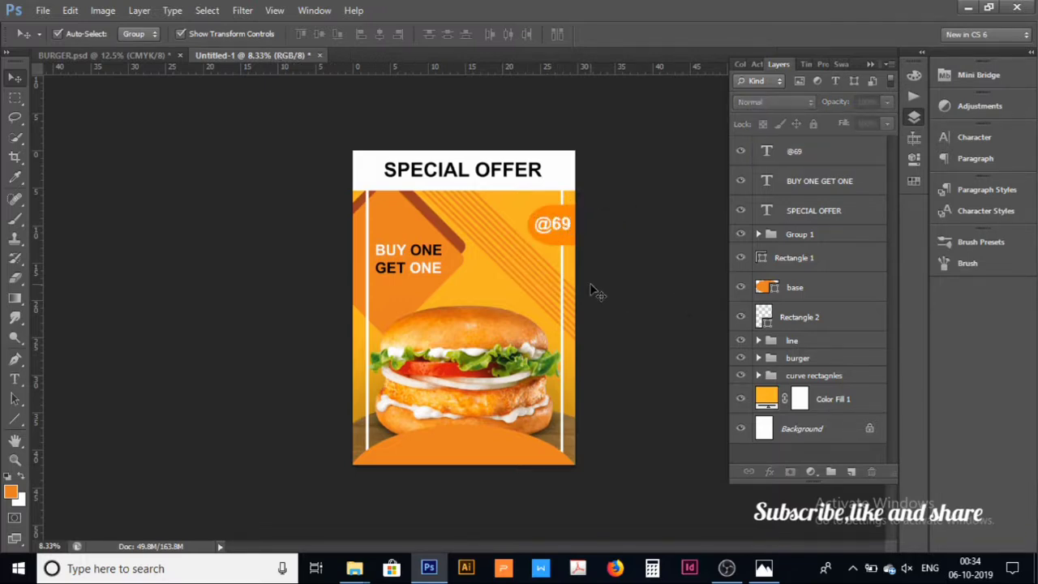
pyautogui.click(808, 159)
pyautogui.keyDown('ctrl'); pyautogui.click(797, 289); pyautogui.keyUp('ctrl')
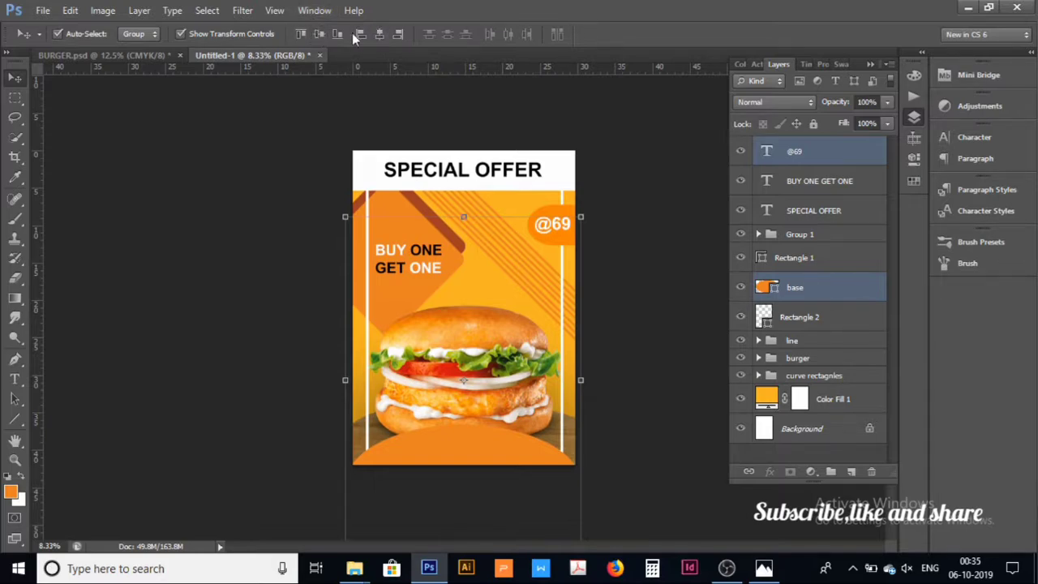
pyautogui.click(378, 35)
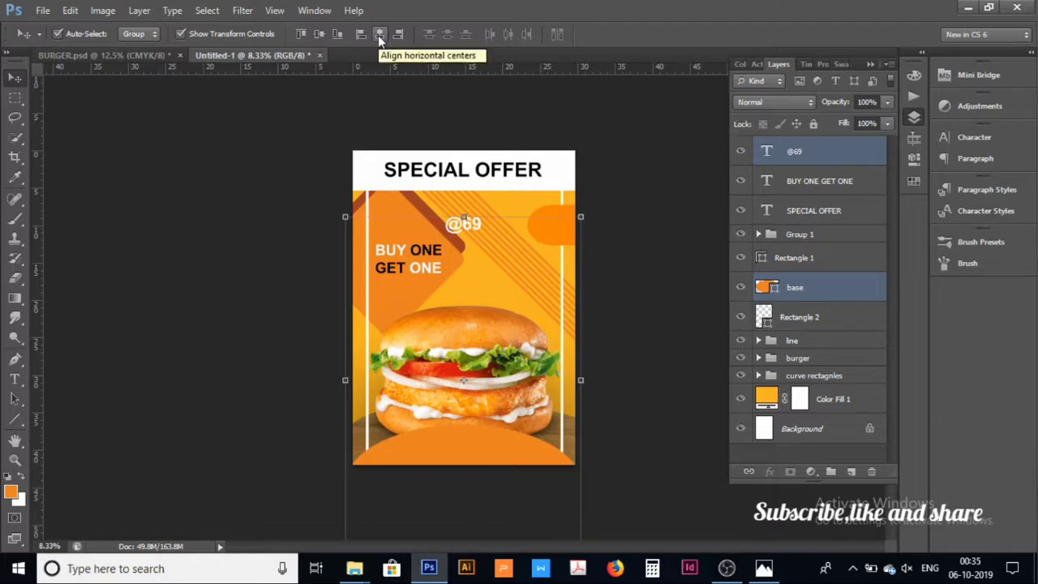
pyautogui.click(318, 35)
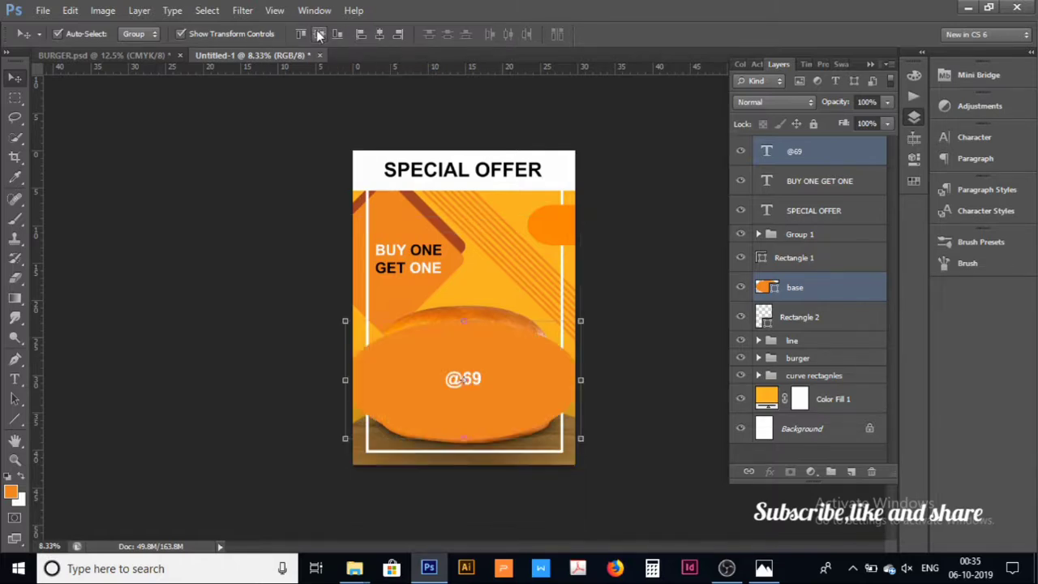
pyautogui.hotkey('ctrl', 'z')
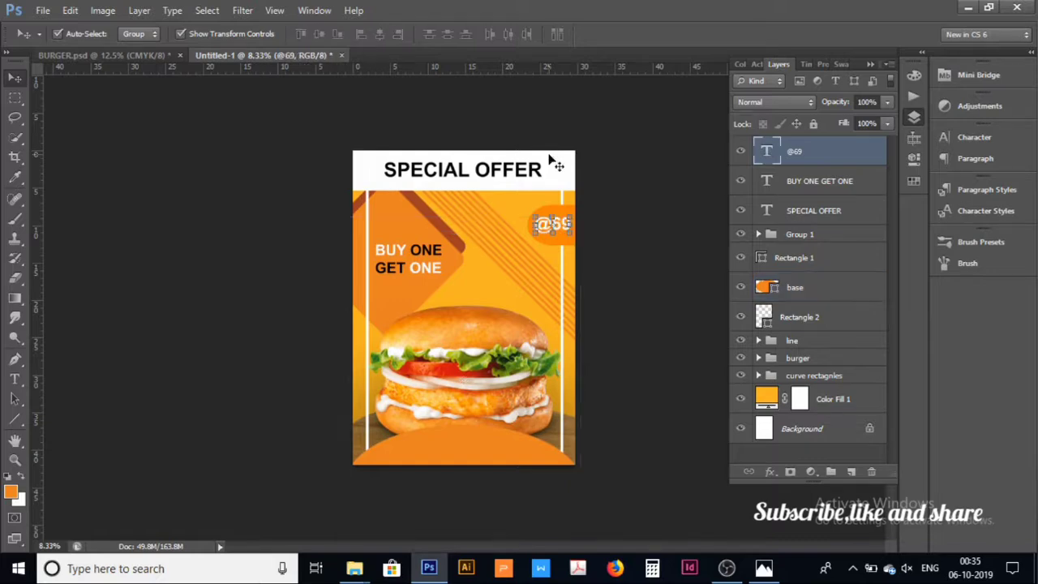
pyautogui.click(801, 290)
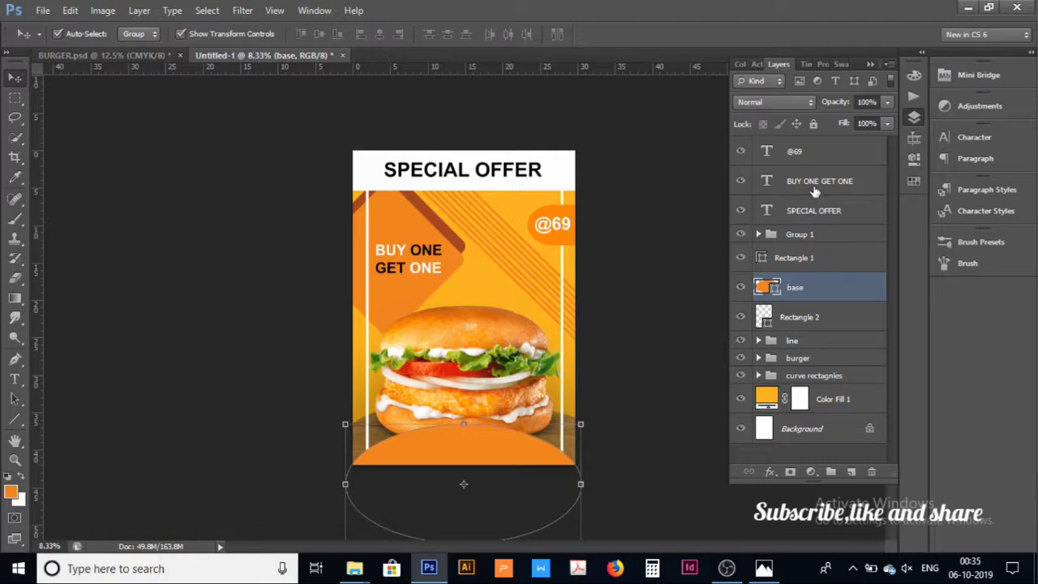
pyautogui.click(803, 154)
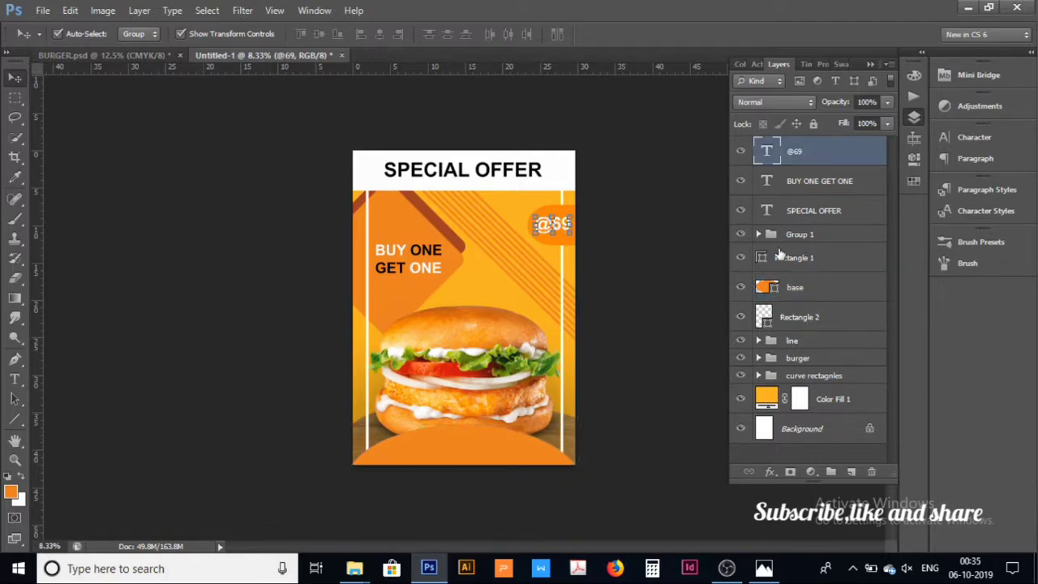
pyautogui.click(758, 234)
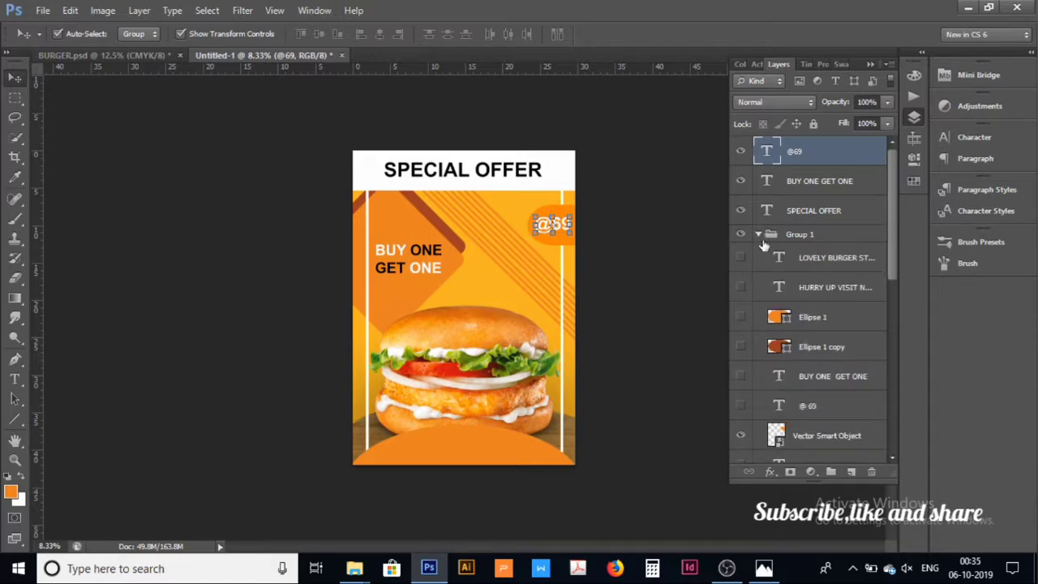
pyautogui.click(813, 434)
pyautogui.keyDown('ctrl'); pyautogui.click(807, 162); pyautogui.keyUp('ctrl')
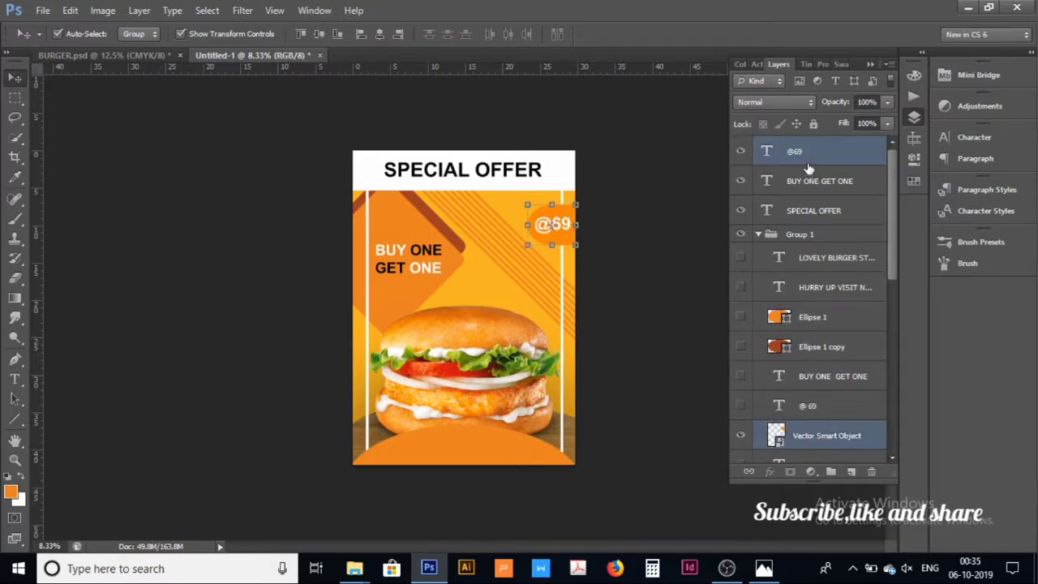
# Step: Clear the selection, collapse Group 1, and glance at BURGER.psd before returning to Untitled-1
pyautogui.click(511, 96)
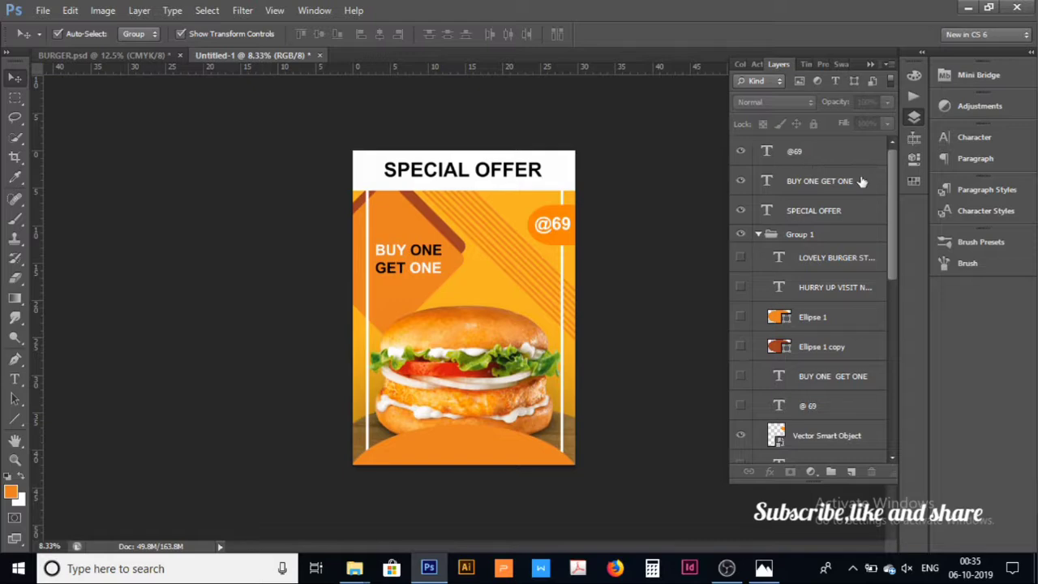
pyautogui.click(759, 235)
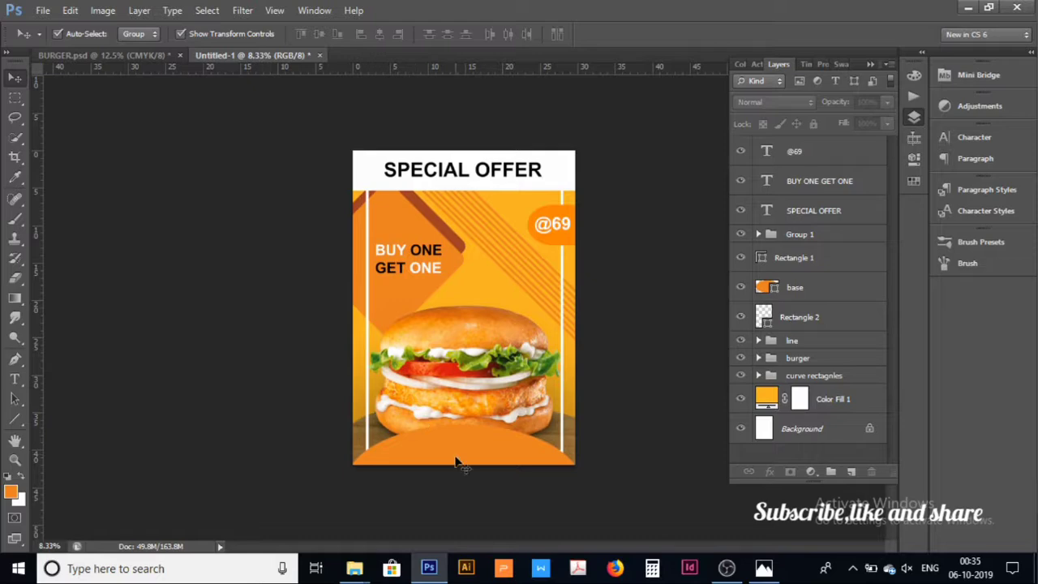
pyautogui.click(110, 55)
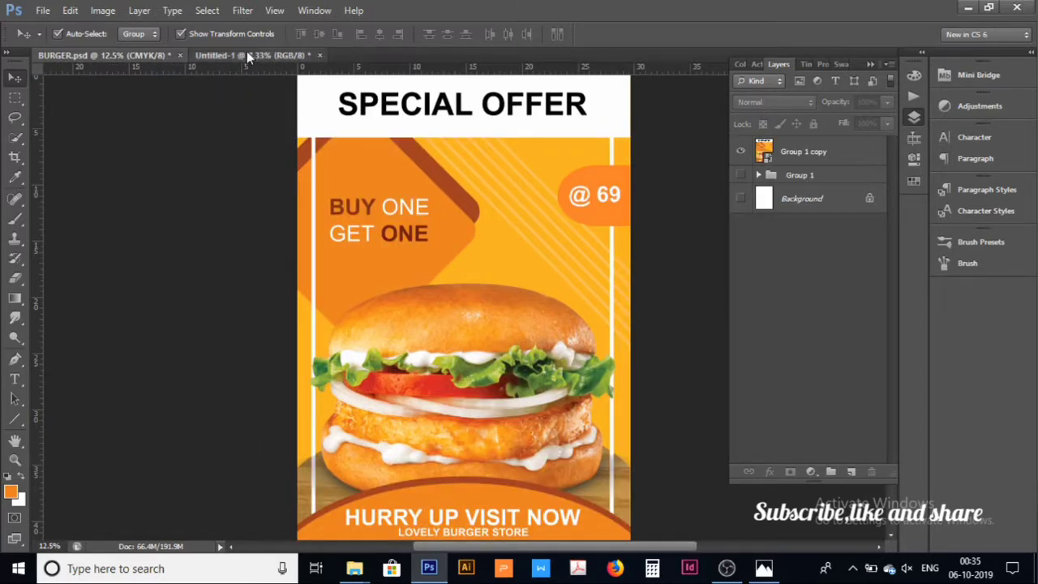
pyautogui.click(246, 54)
pyautogui.click(14, 379)
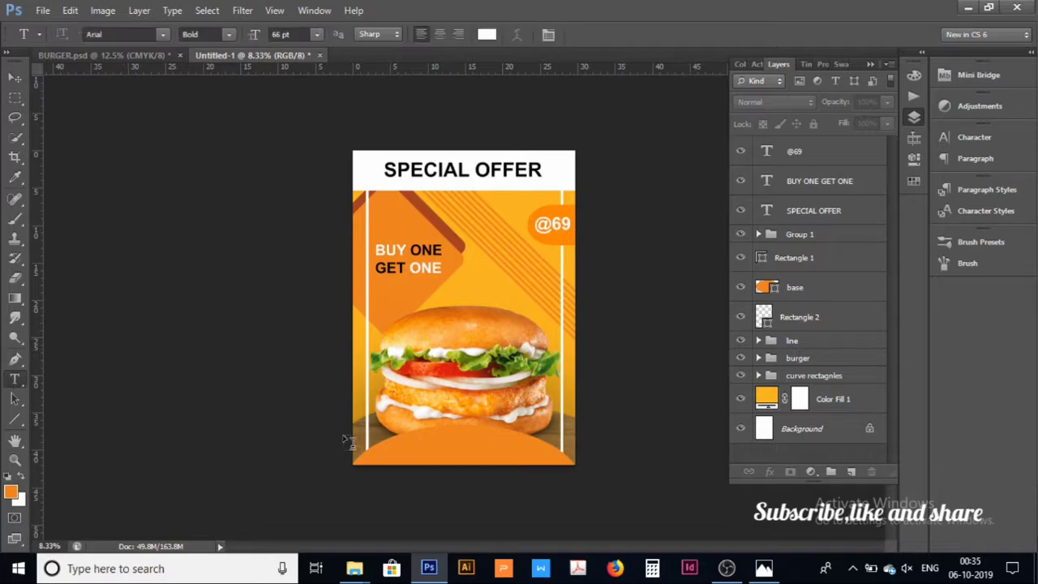
# Step: Type HURRY UP VISIT NOW low on the poster at 52 pt
pyautogui.click(405, 408)
pyautogui.write('HURRY P')
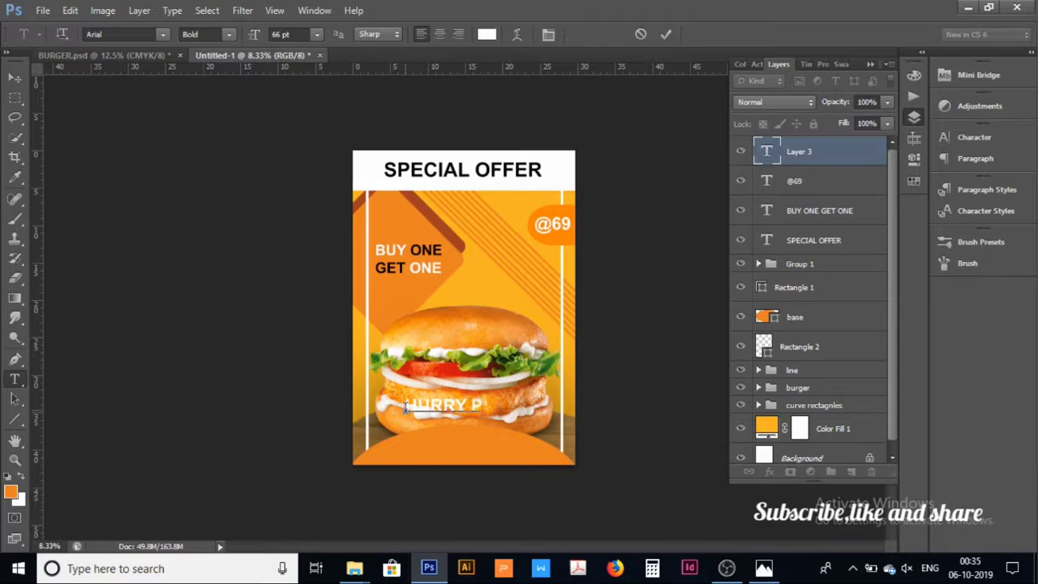
pyautogui.press('BackSpace')
pyautogui.write('UP')
pyautogui.write(' VISIT NO')
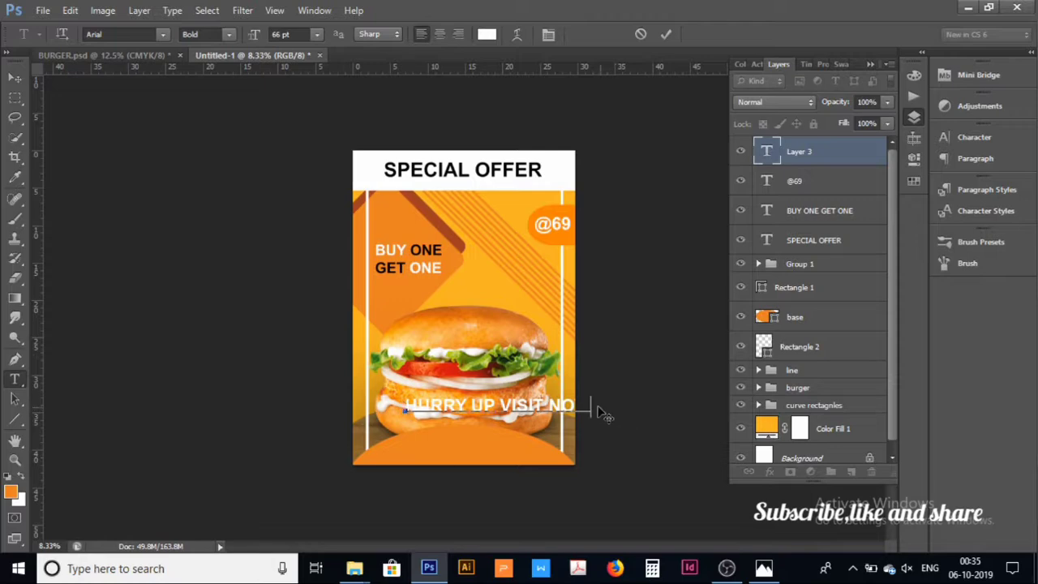
pyautogui.moveTo(590, 406); pyautogui.dragTo(498, 405)
pyautogui.hotkey('ctrl', 'a')
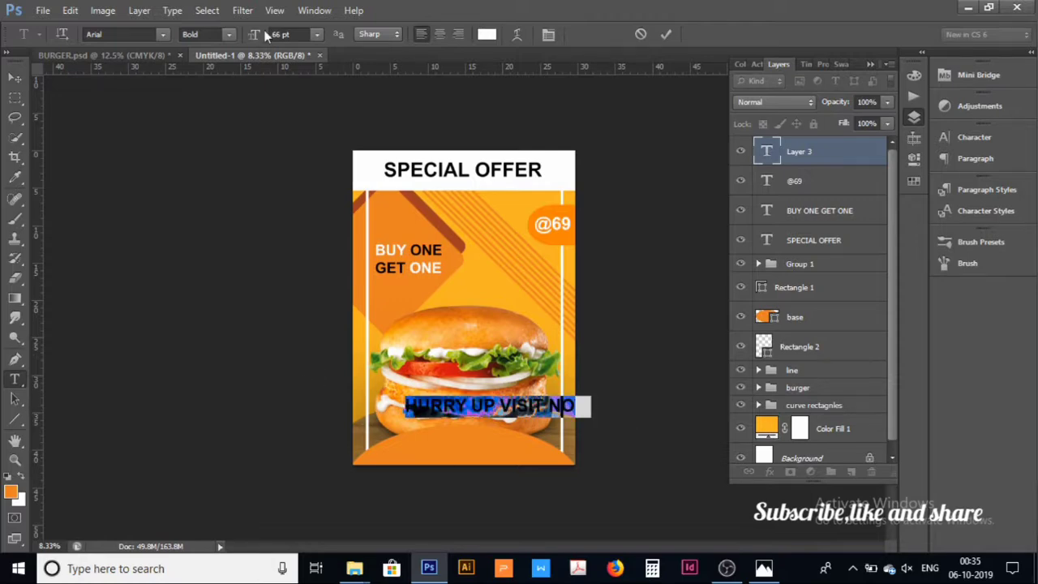
pyautogui.moveTo(257, 36); pyautogui.dragTo(251, 40)
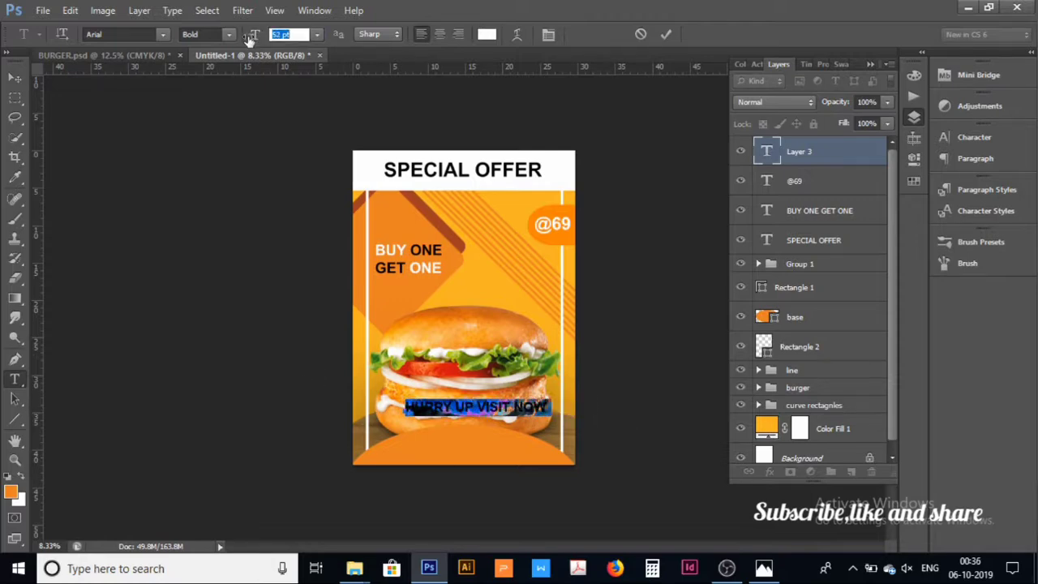
pyautogui.click(15, 77)
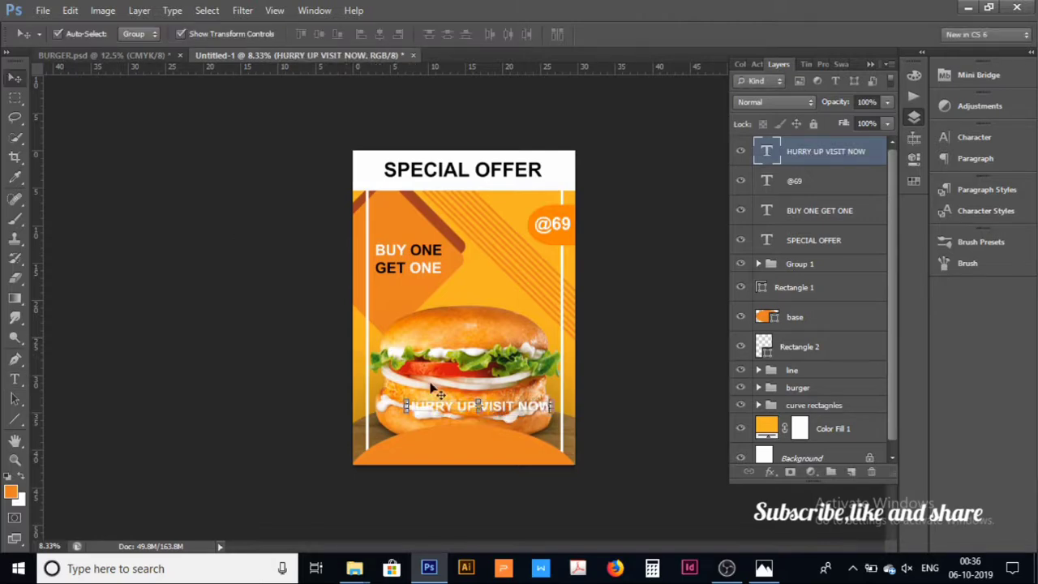
# Step: Position HURRY UP VISIT NOW on the bottom orange curve and deselect it
pyautogui.moveTo(445, 412); pyautogui.dragTo(433, 454)
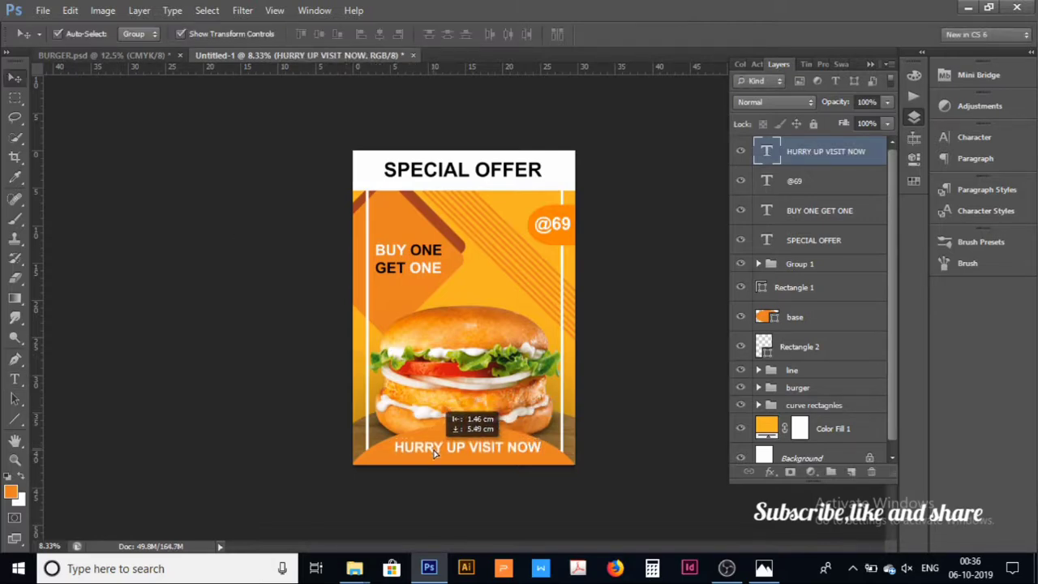
pyautogui.moveTo(433, 454); pyautogui.dragTo(430, 453)
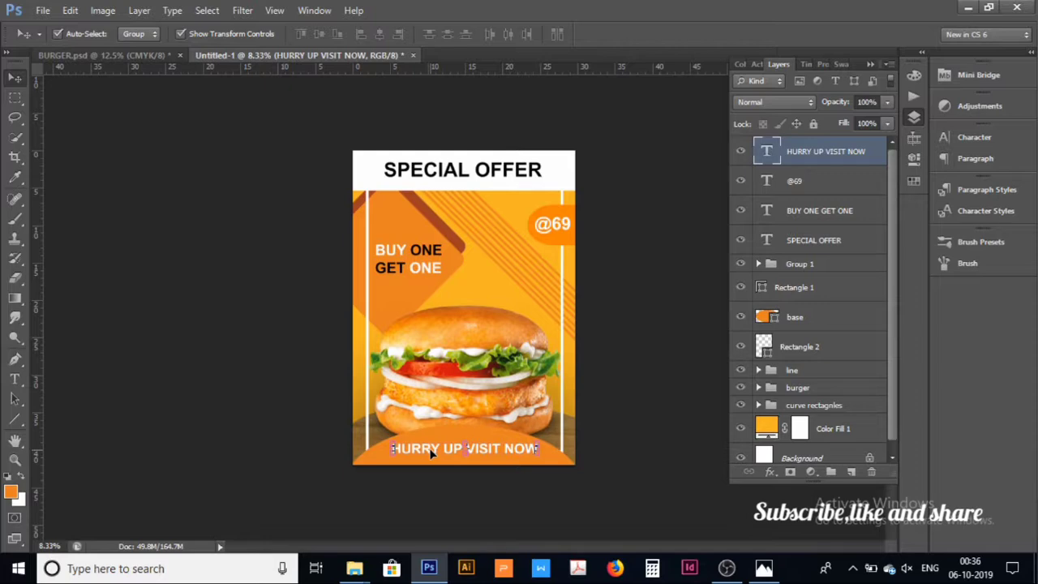
pyautogui.hotkey('ctrl', '+')
pyautogui.scroll(-1, 554, 411)
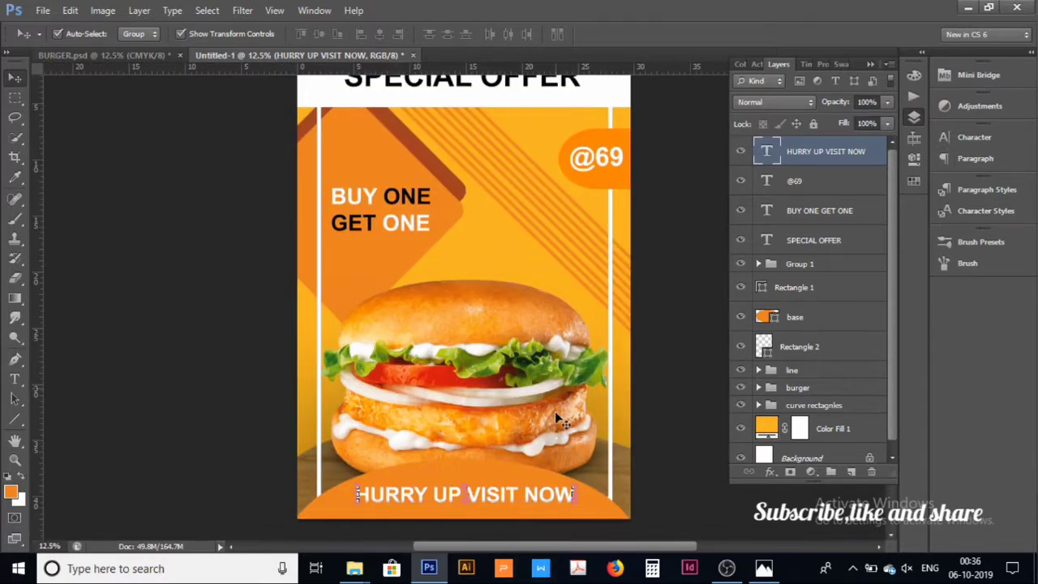
pyautogui.scroll(-4, 555, 411)
pyautogui.press('4')
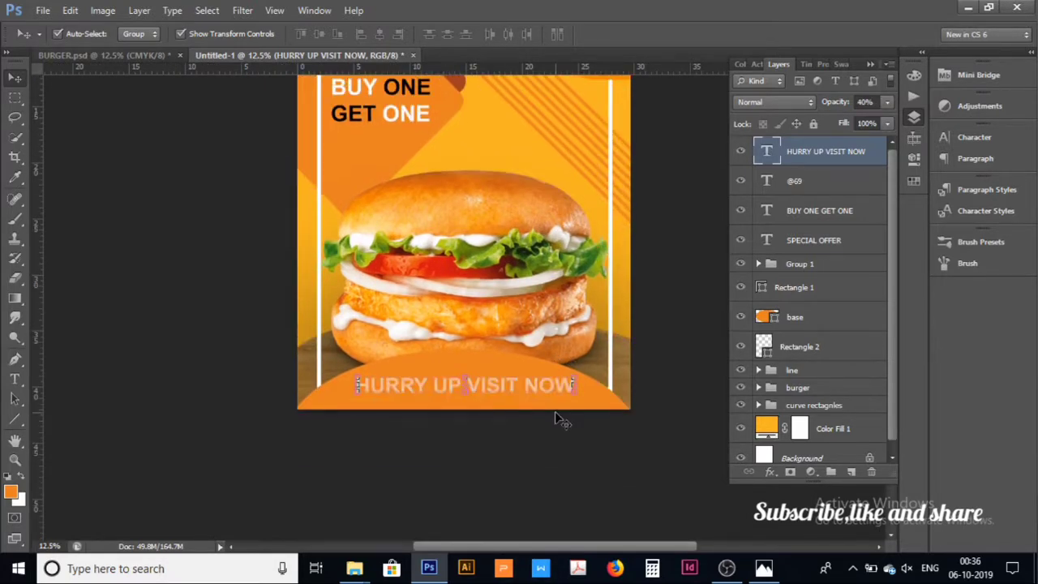
pyautogui.press('0')
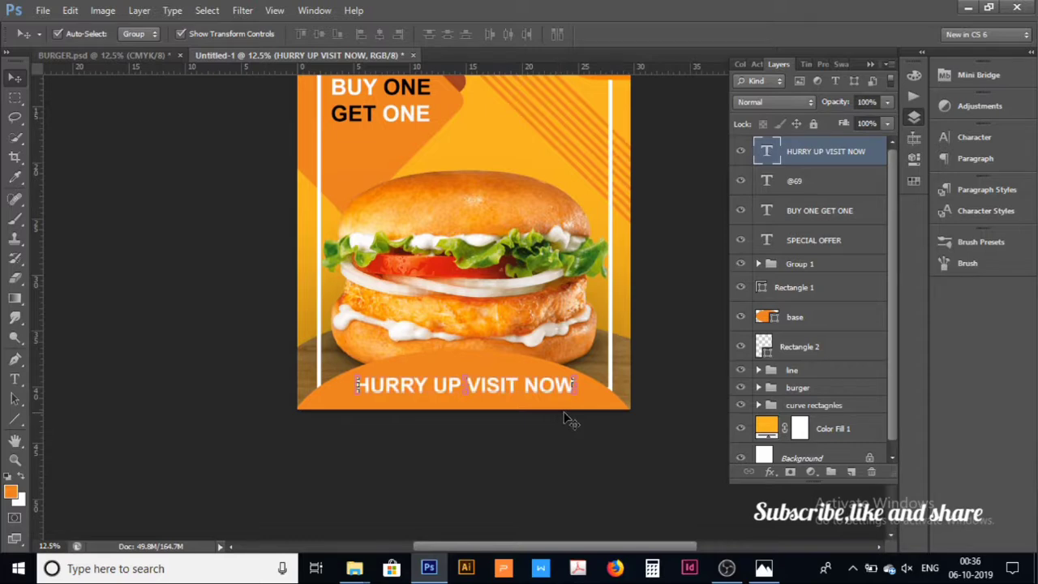
pyautogui.click(575, 424)
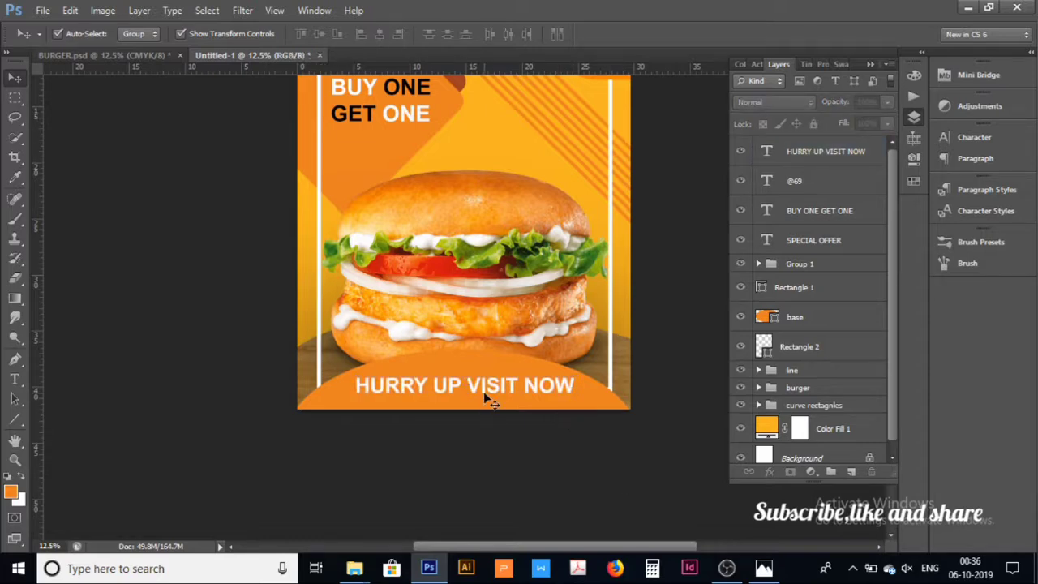
pyautogui.moveTo(481, 391); pyautogui.dragTo(481, 388)
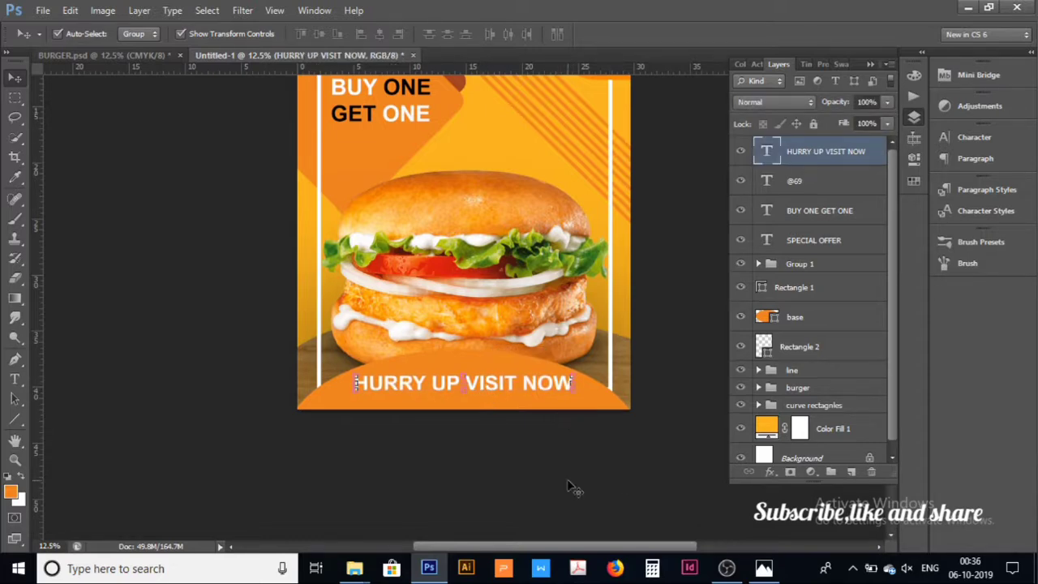
pyautogui.click(262, 373)
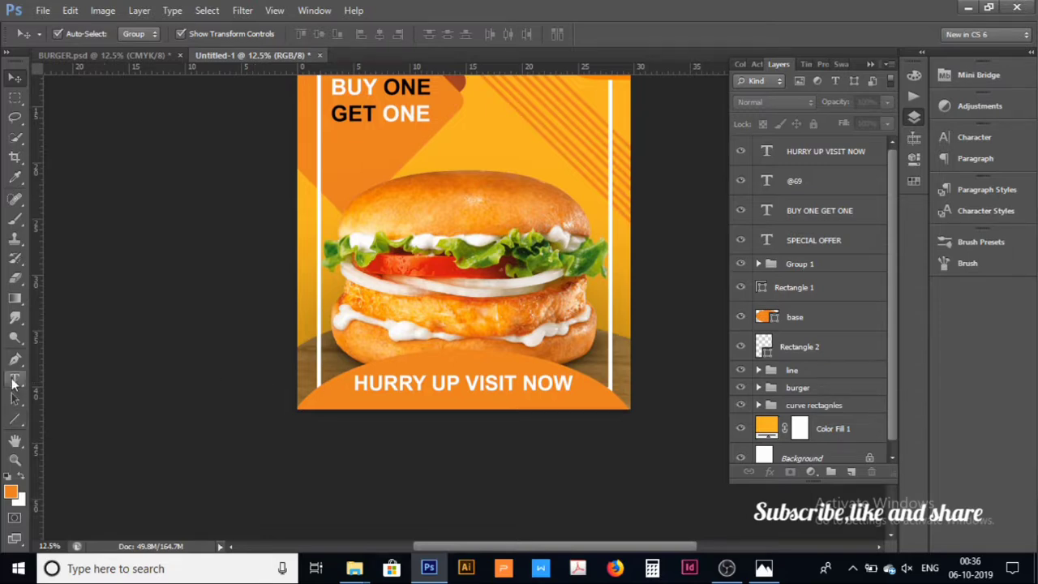
# Step: Type LOVELY BURGER SHOP and size it to 29 pt
pyautogui.click(14, 379)
pyautogui.click(434, 285)
pyautogui.write('LOVELY BURGWR=')
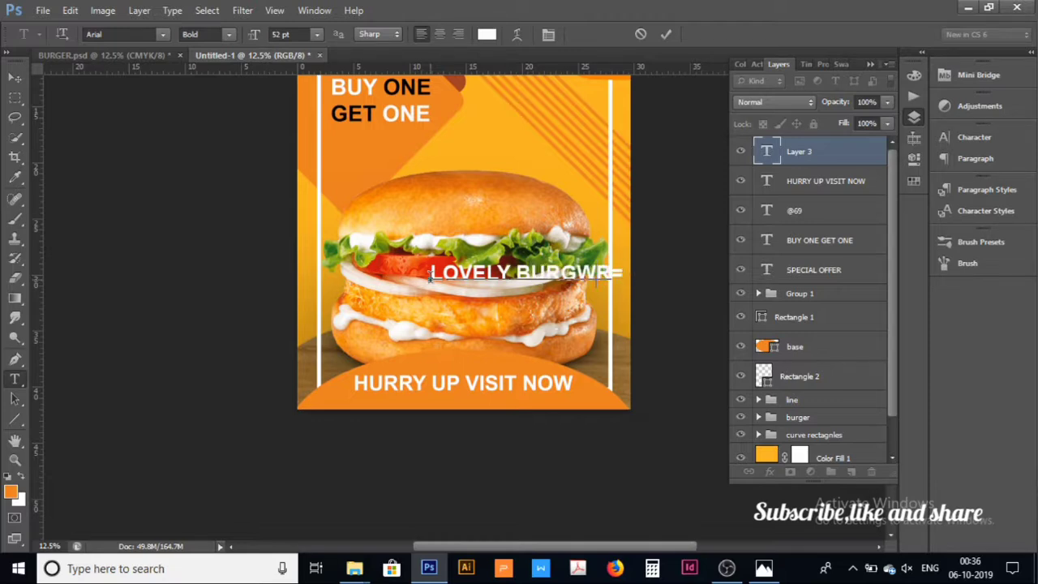
pyautogui.press('BackSpace')
pyautogui.press('BackSpace')
pyautogui.press('BackSpace')
pyautogui.write('ER')
pyautogui.write(' SHOP')
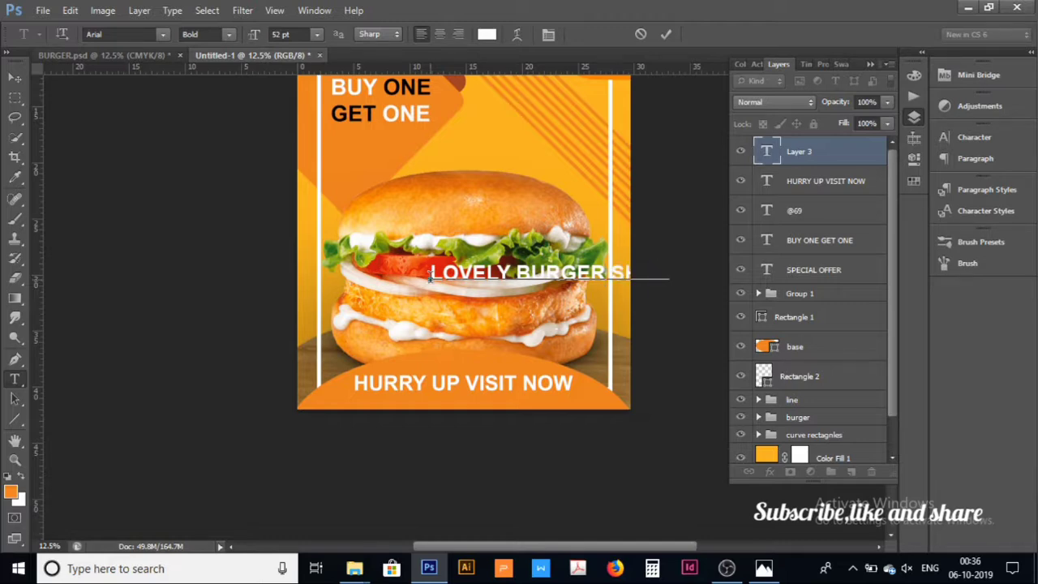
pyautogui.moveTo(668, 276); pyautogui.dragTo(333, 261)
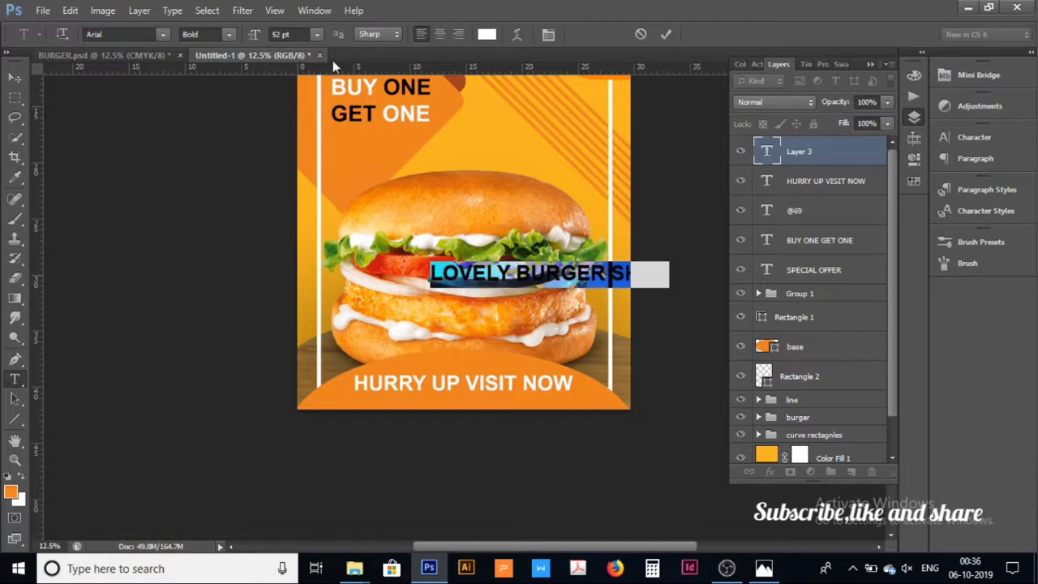
pyautogui.moveTo(254, 36); pyautogui.dragTo(243, 37)
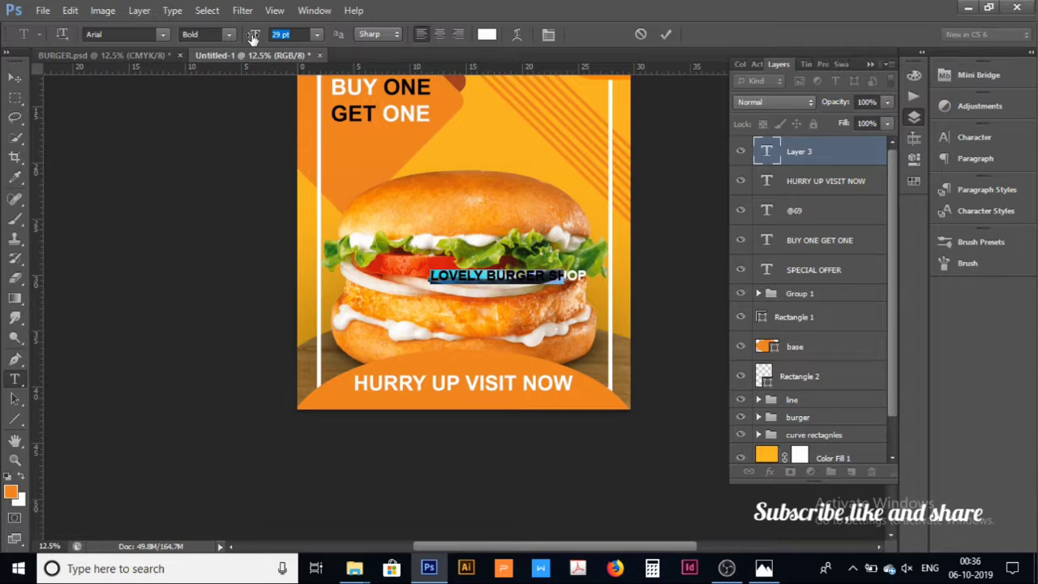
pyautogui.click(8, 79)
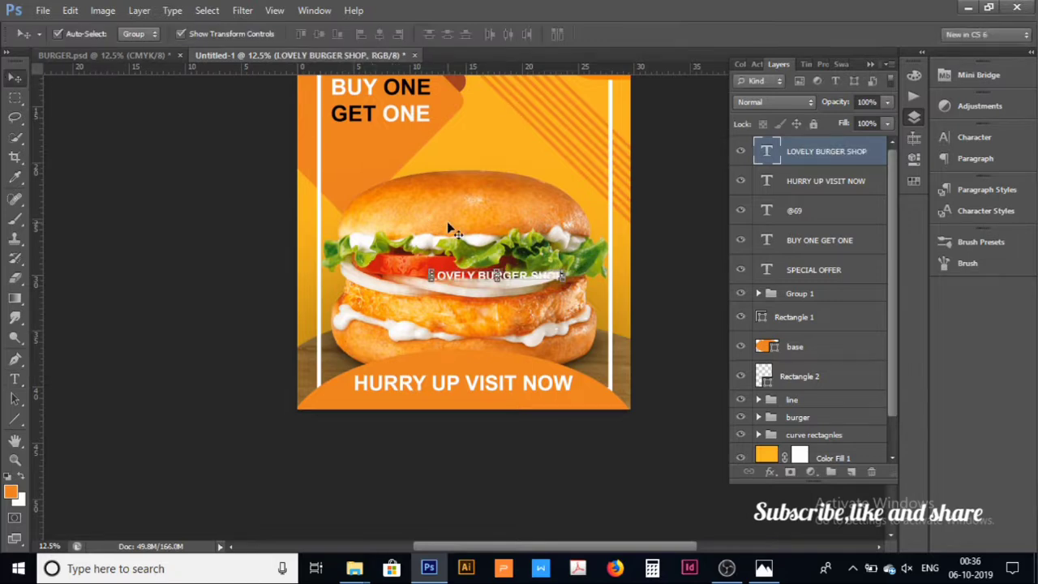
# Step: Place LOVELY BURGER SHOP under HURRY UP VISIT NOW and align their horizontal centres
pyautogui.moveTo(467, 276); pyautogui.dragTo(436, 405)
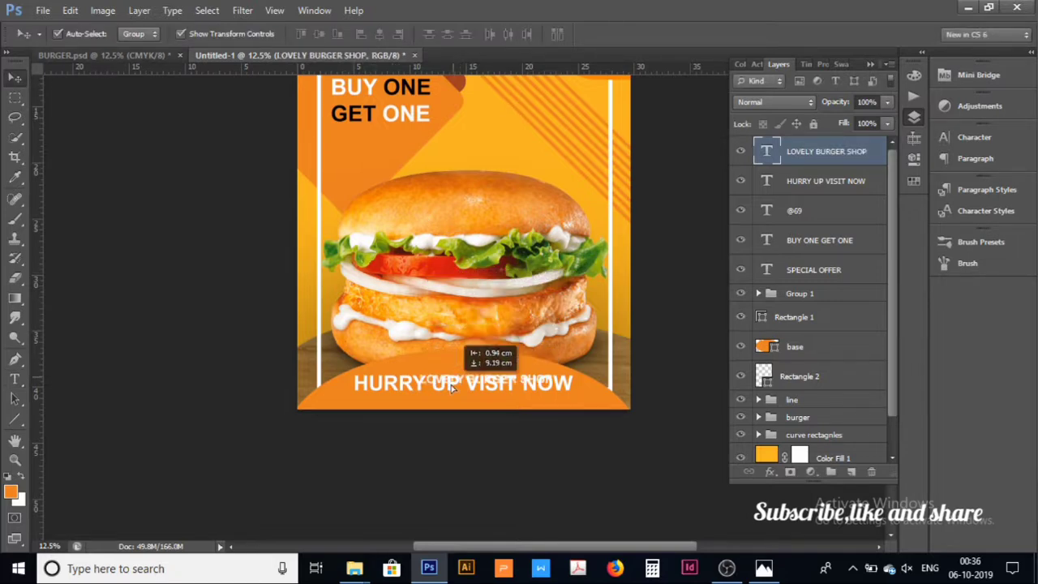
pyautogui.moveTo(435, 405); pyautogui.dragTo(431, 401)
pyautogui.press('Down')
pyautogui.press('Down')
pyautogui.press('Down')
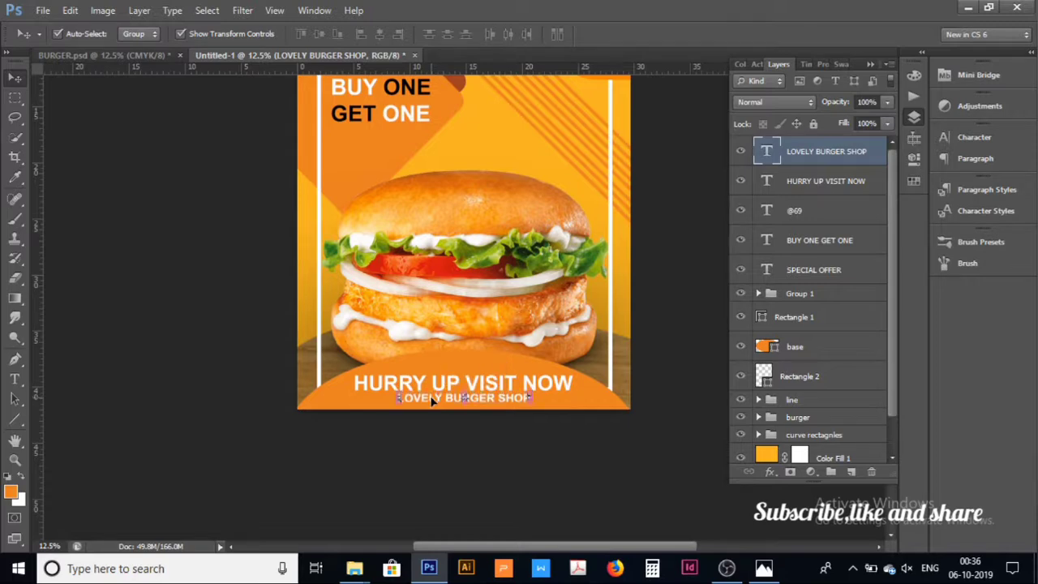
pyautogui.press('Up')
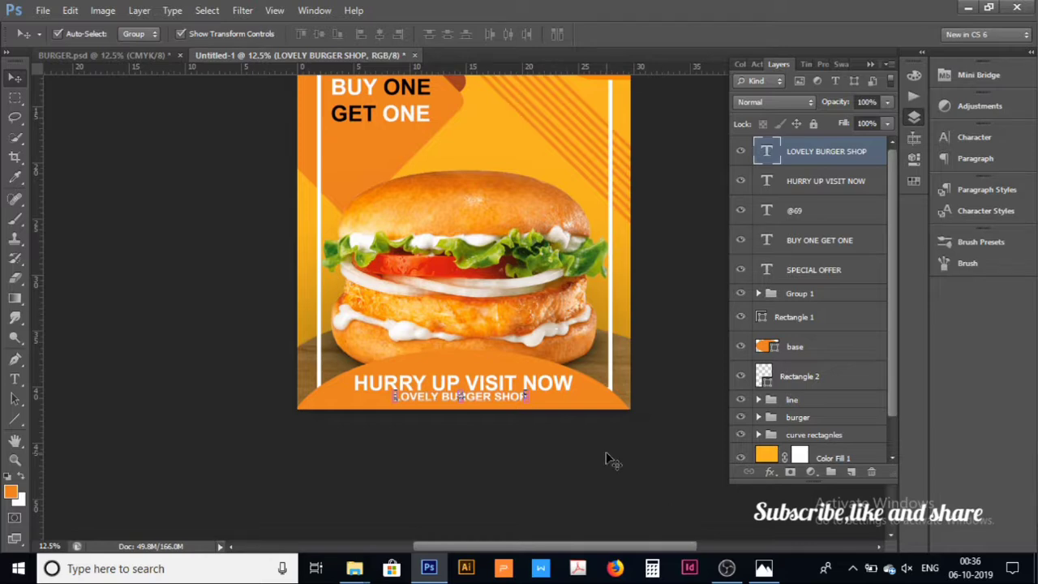
pyautogui.keyDown('shift'); pyautogui.click(796, 188); pyautogui.keyUp('shift')
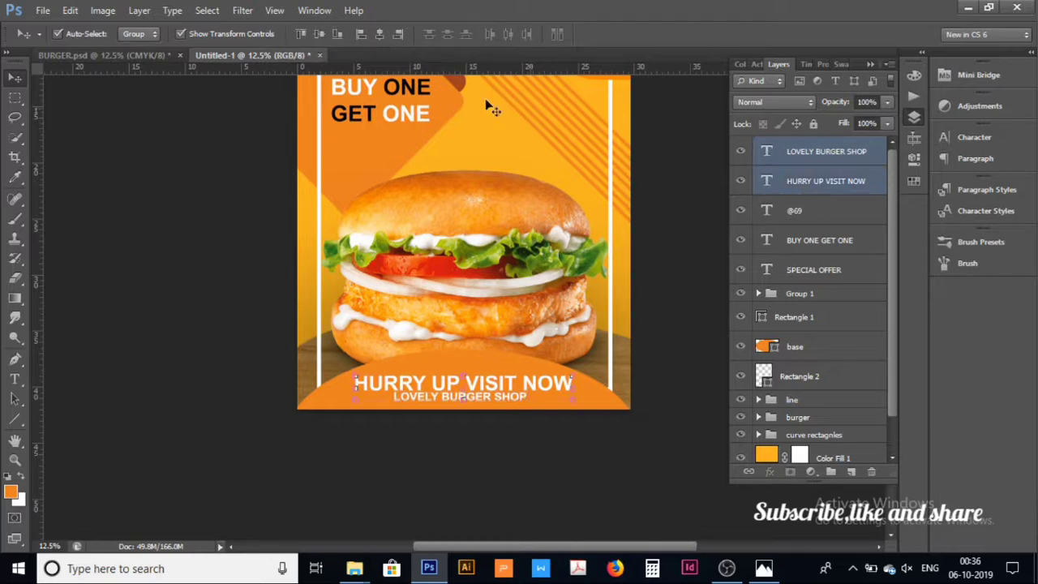
pyautogui.click(380, 35)
pyautogui.click(690, 348)
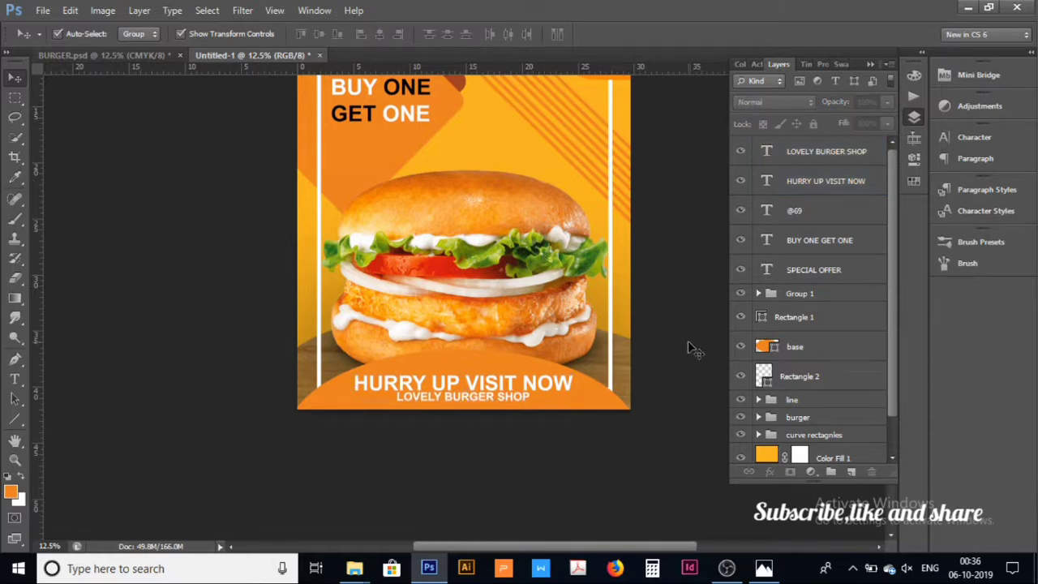
pyautogui.hotkey('ctrl', '-')
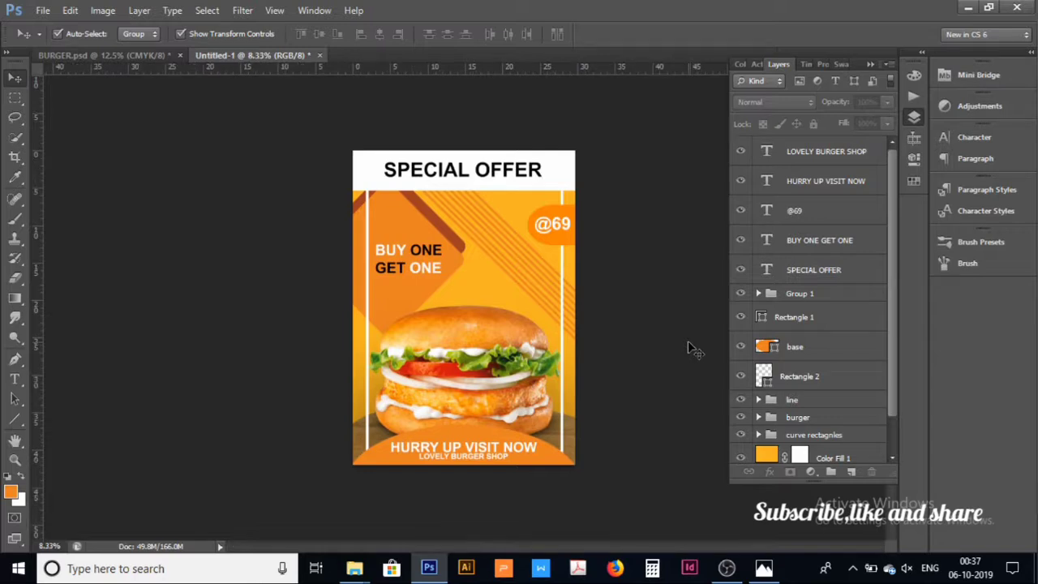
pyautogui.click(819, 273)
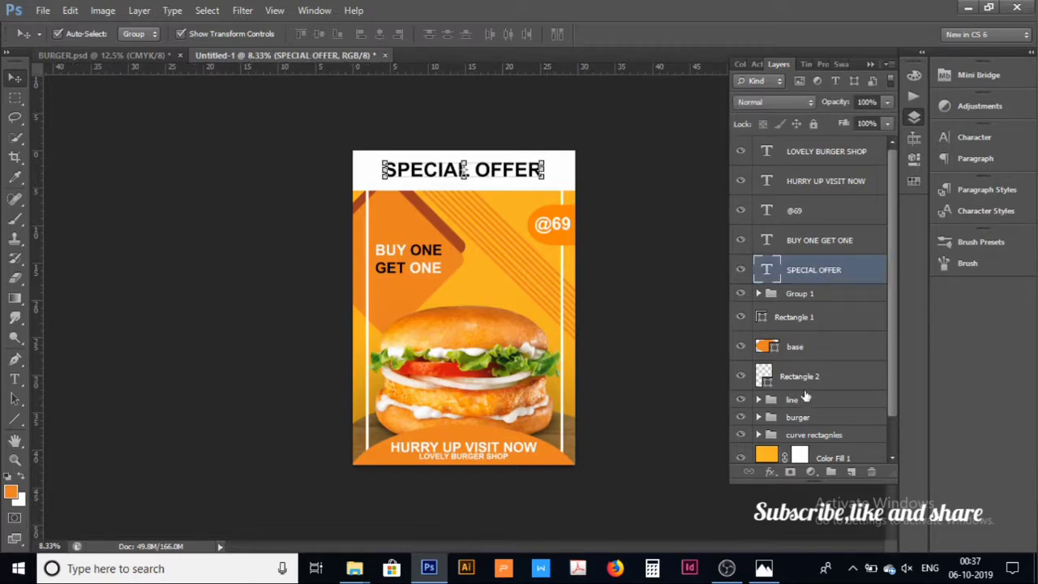
pyautogui.keyDown('ctrl'); pyautogui.click(823, 457); pyautogui.keyUp('ctrl')
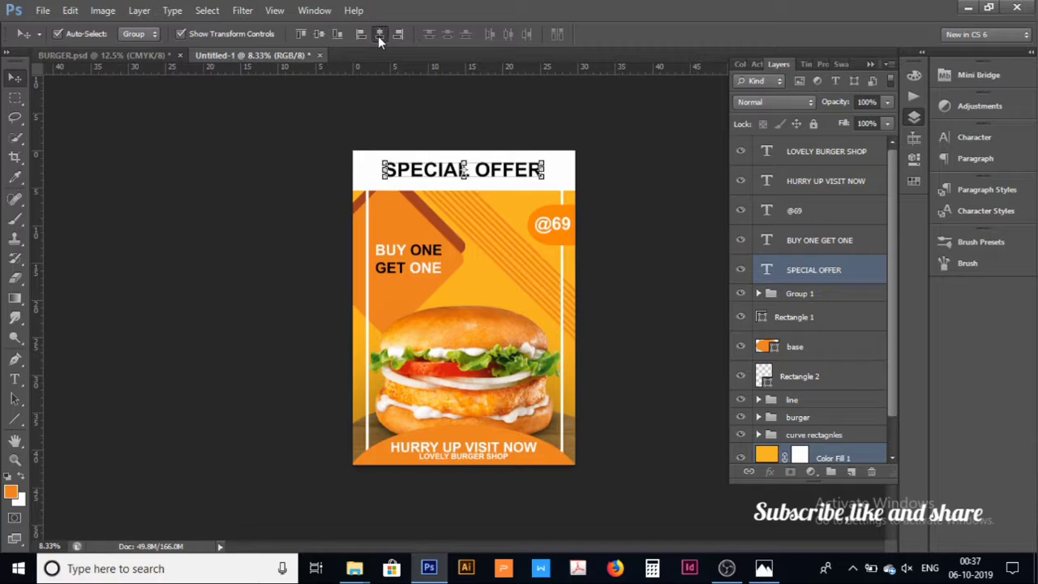
pyautogui.click(591, 116)
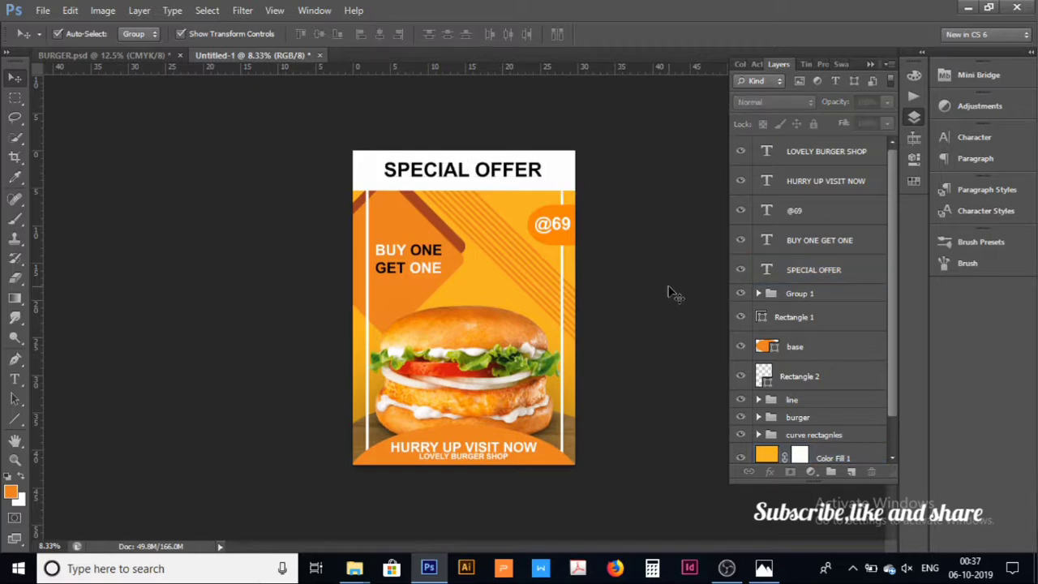
pyautogui.scroll(-2, 841, 403)
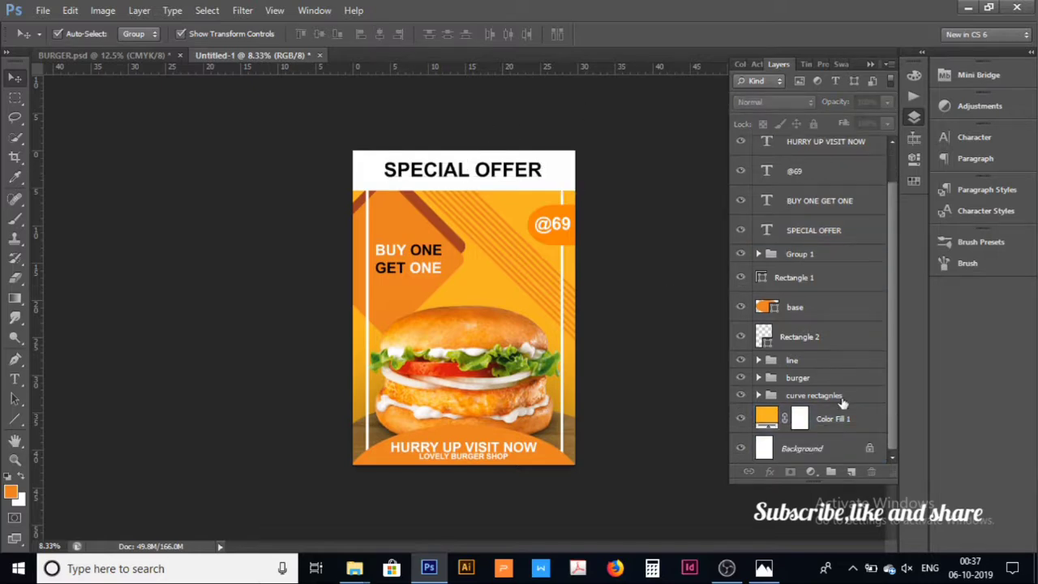
pyautogui.scroll(2, 813, 254)
pyautogui.scroll(-2, 811, 248)
pyautogui.hotkey('ctrl', '+')
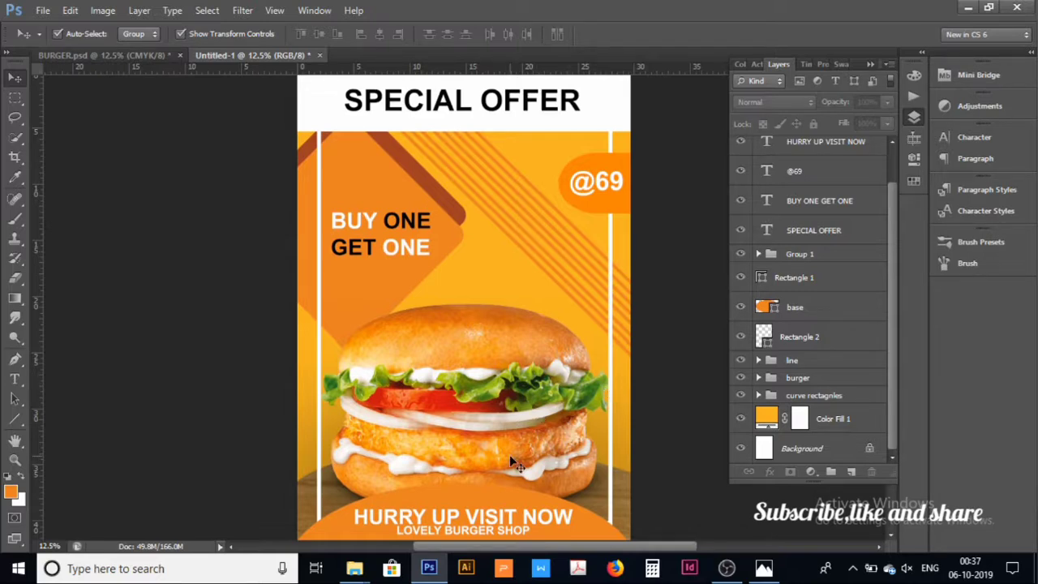
pyautogui.click(763, 571)
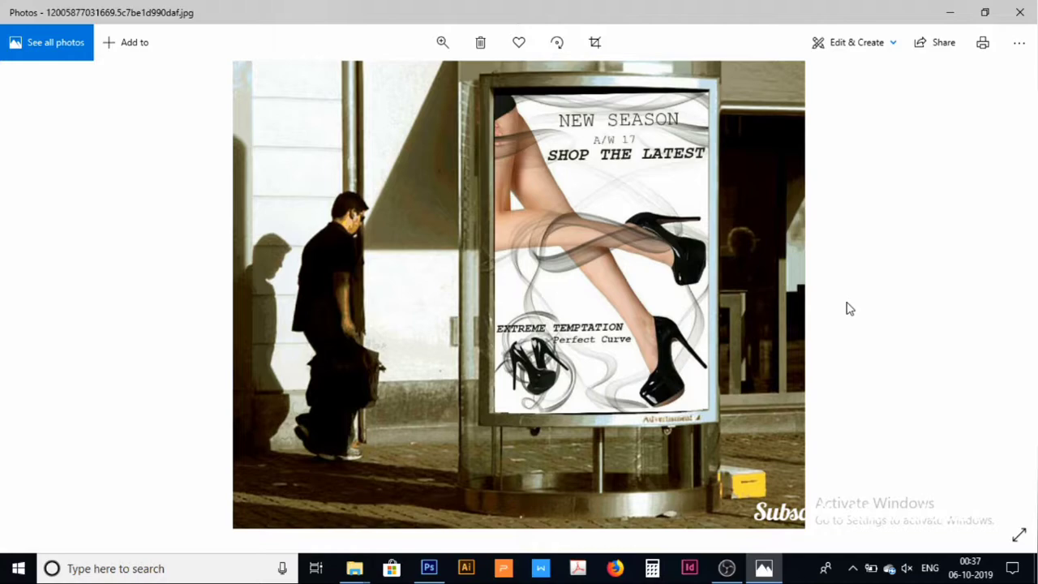
pyautogui.press('Right')
pyautogui.press('Left')
pyautogui.press('Right')
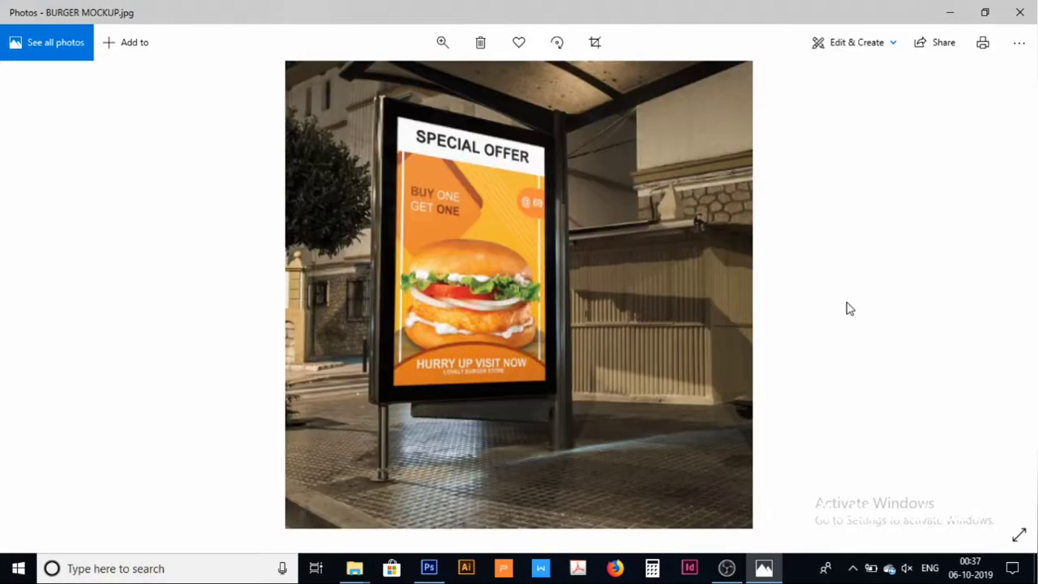
pyautogui.press('Left')
pyautogui.press('Left')
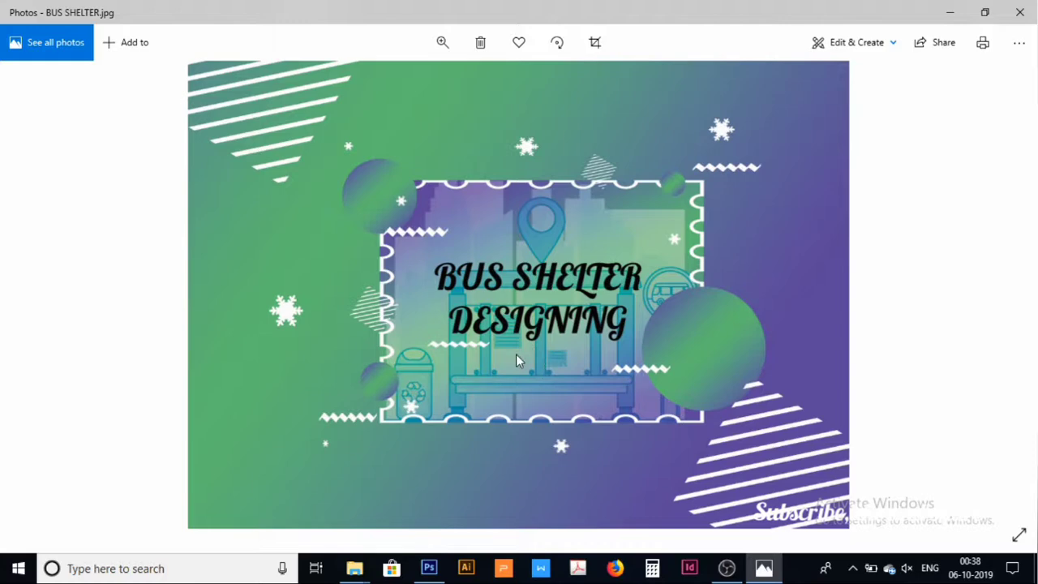
pyautogui.press('Right')
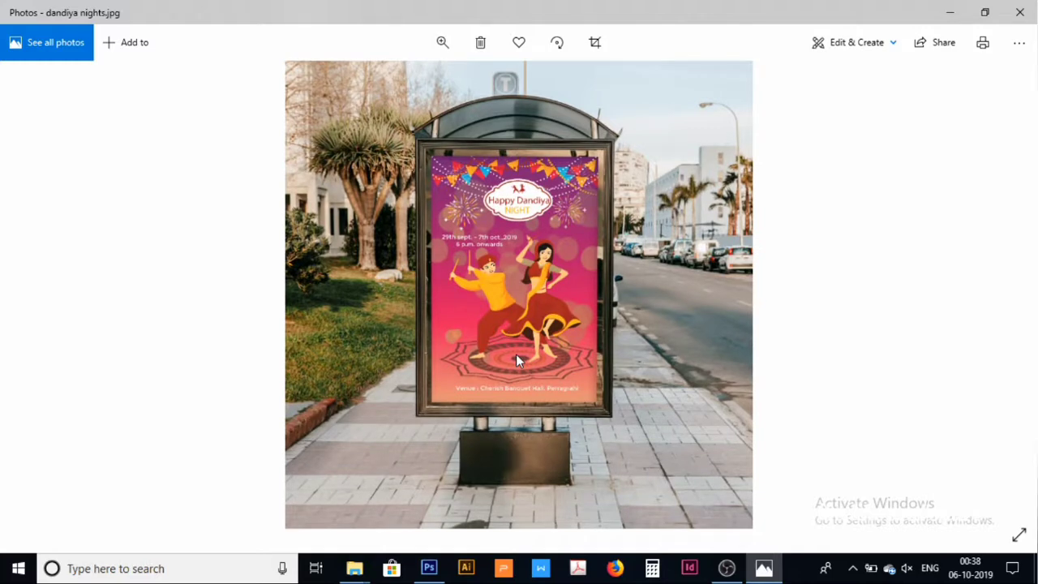
pyautogui.press('Right')
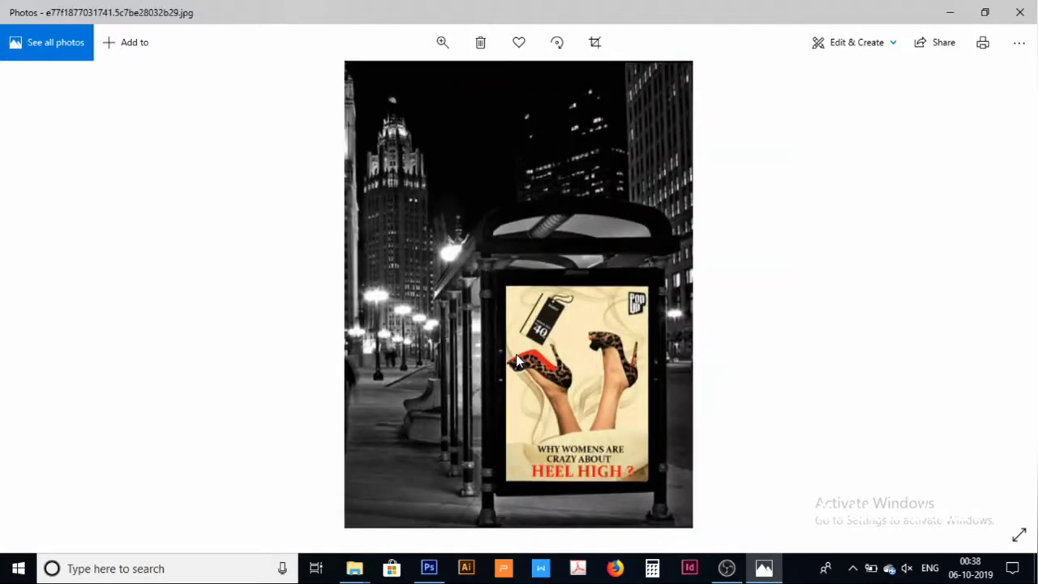
pyautogui.press('Right')
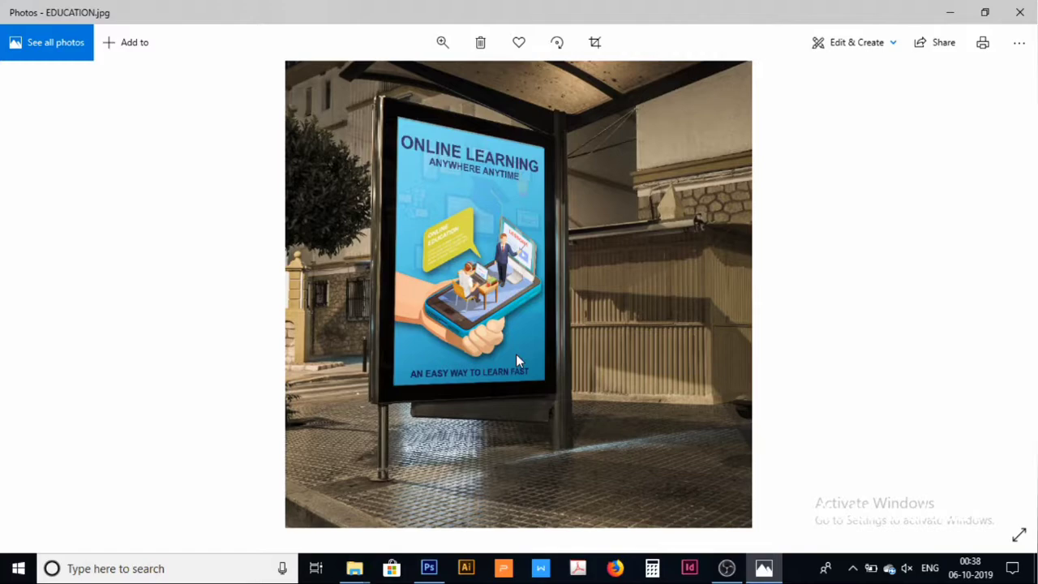
pyautogui.click(1020, 12)
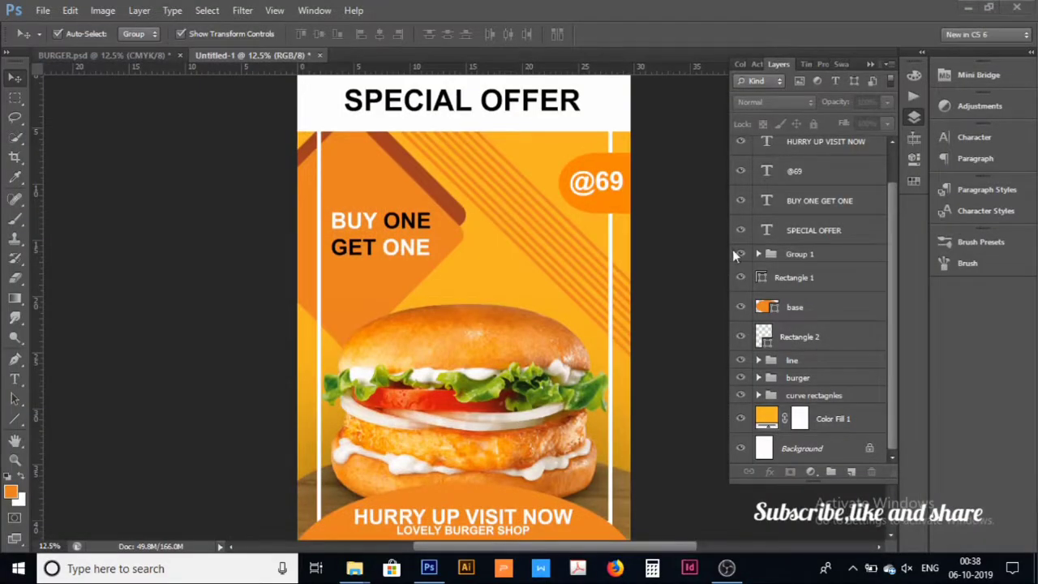